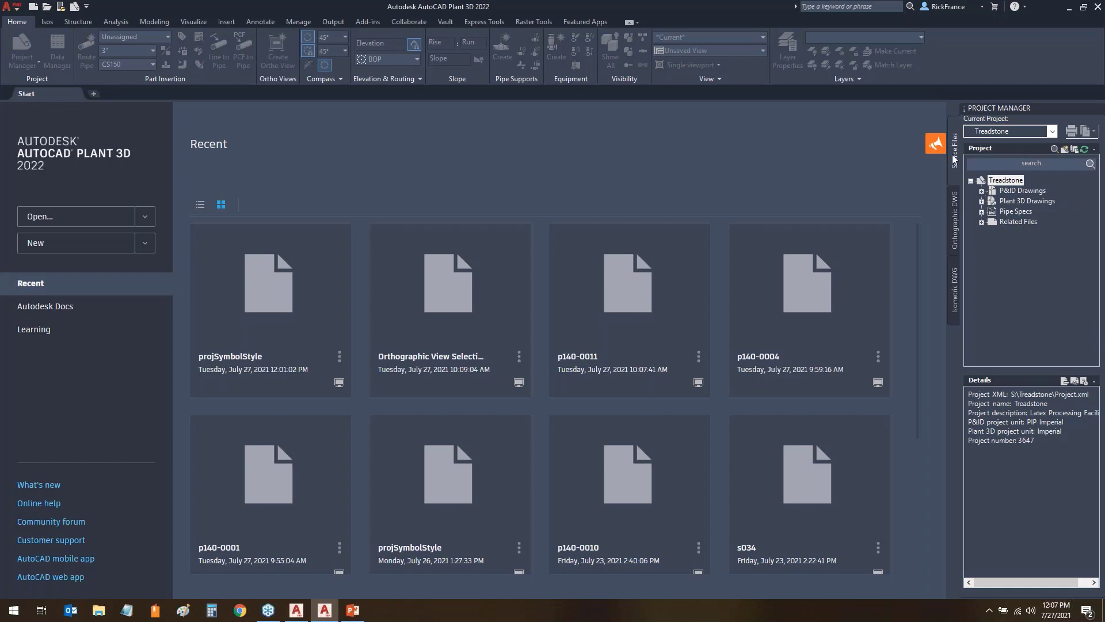
mouse_move(947, 153)
left_mouse_down()
mouse_move(1036, 145)
mouse_move(936, 130)
mouse_move(979, 121)
left_mouse_up()
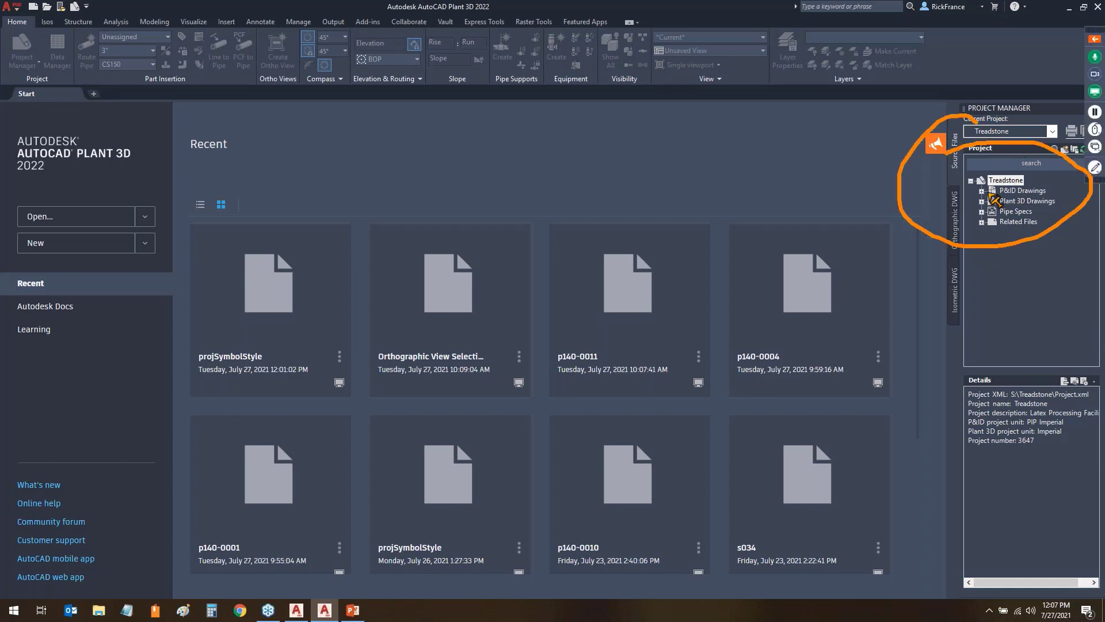
left_click_drag(990, 186, 754, 311)
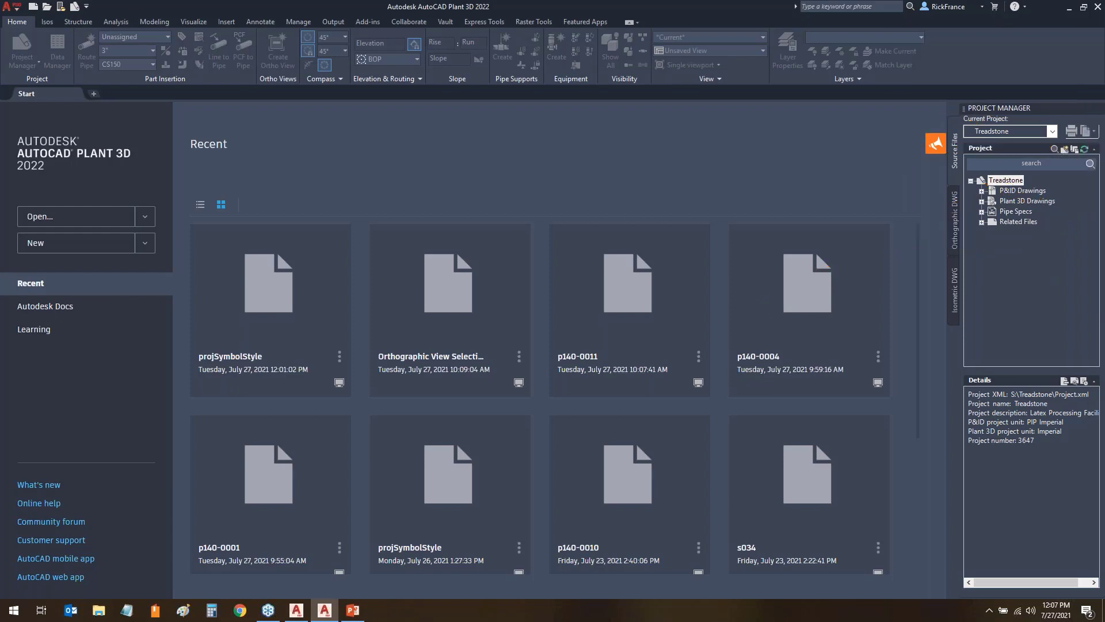
- Start a Project Compare of the Treadstone project against the Acme project by opening Project.xml from the Acme folder
right_click(993, 180)
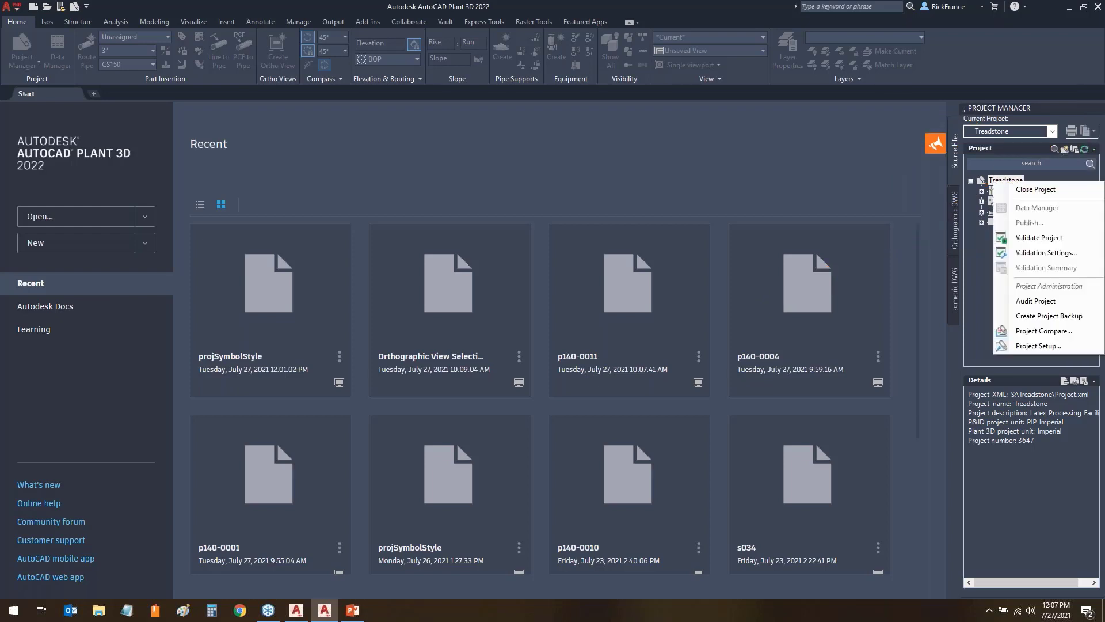
left_click(1047, 334)
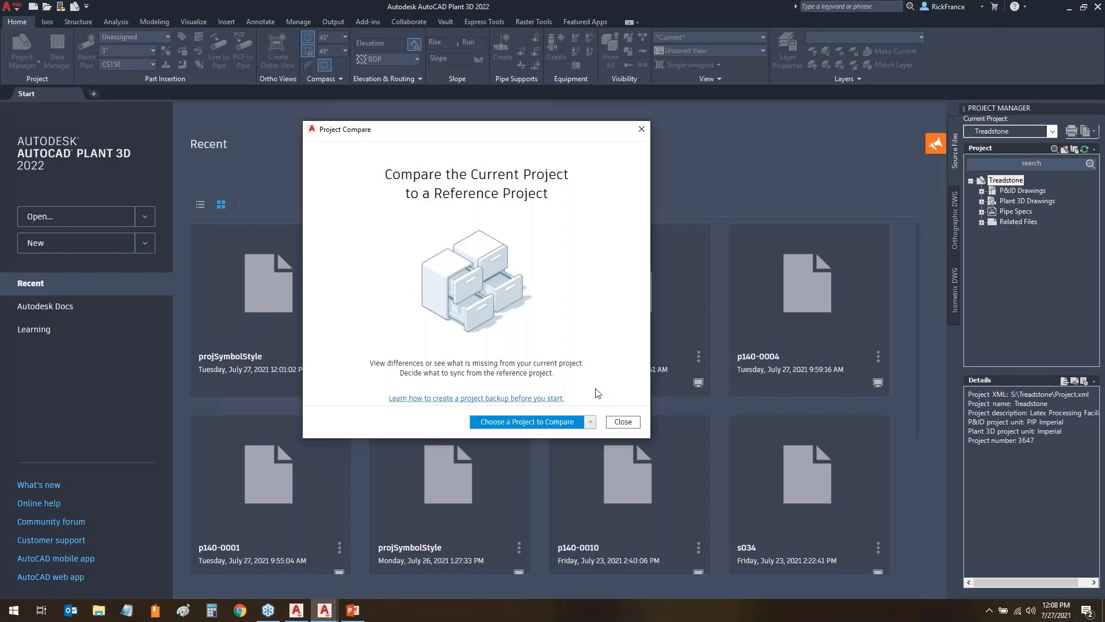
left_click(590, 423)
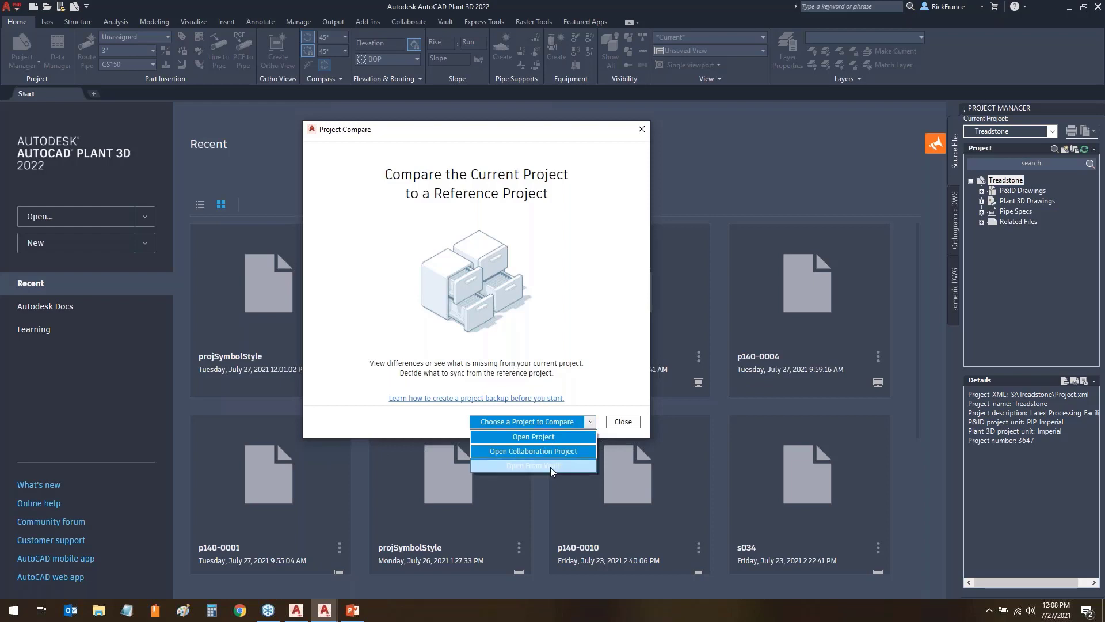
left_click(545, 443)
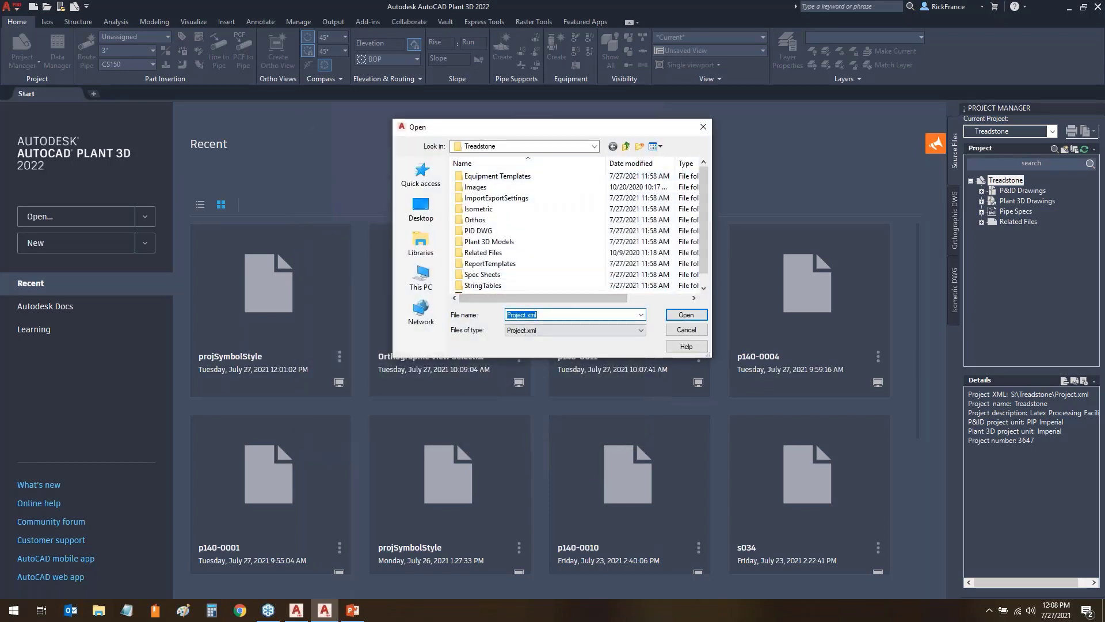
left_click(626, 147)
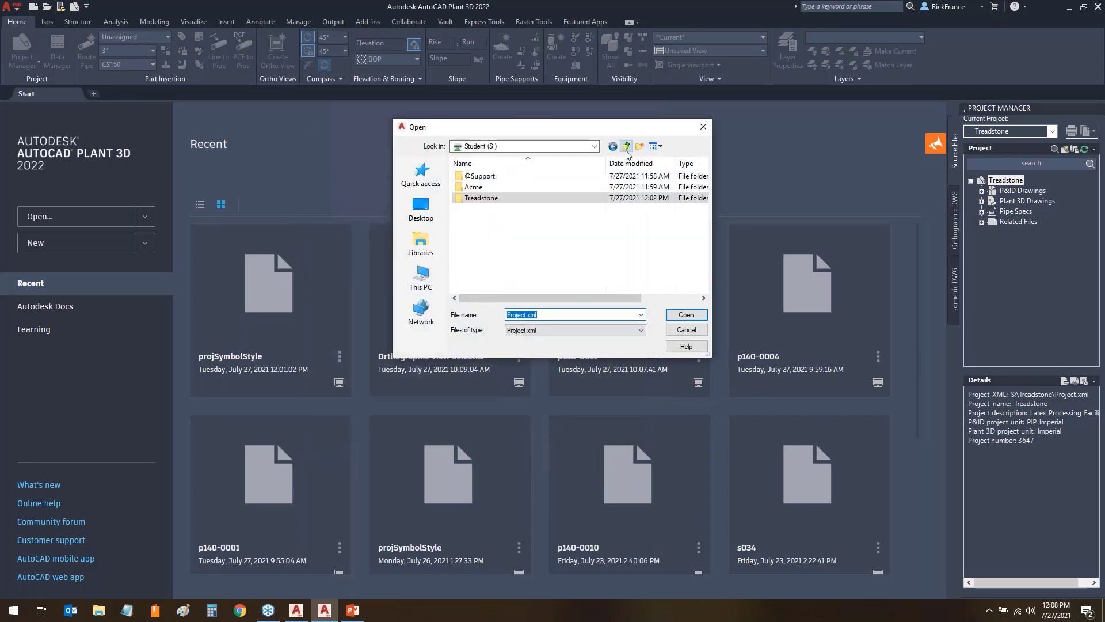
double_click(477, 189)
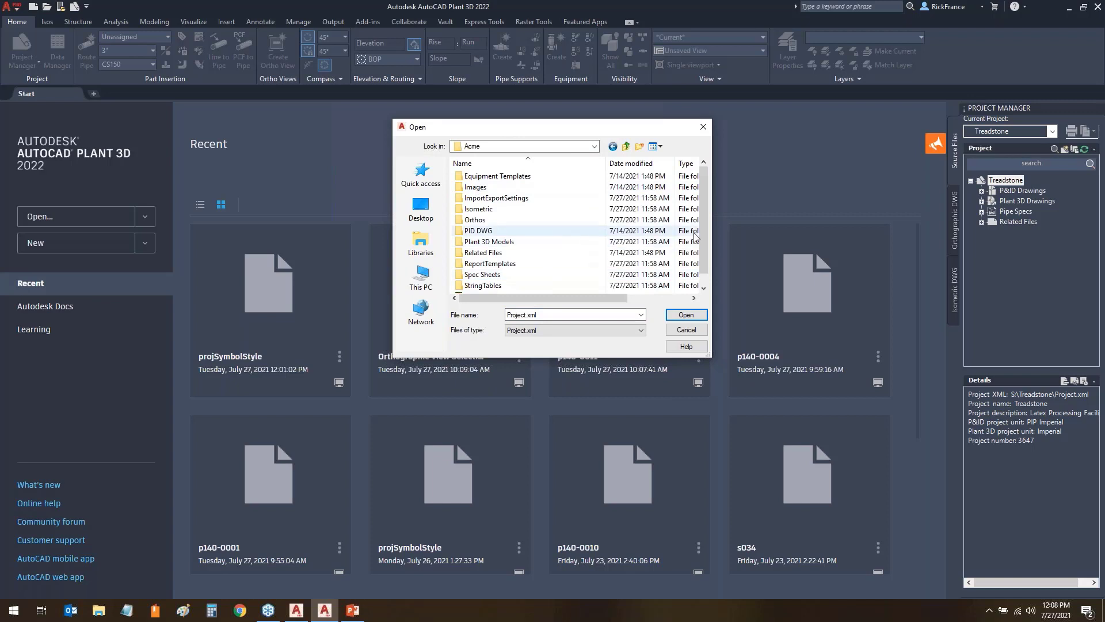
scroll(707, 261, "down", 3)
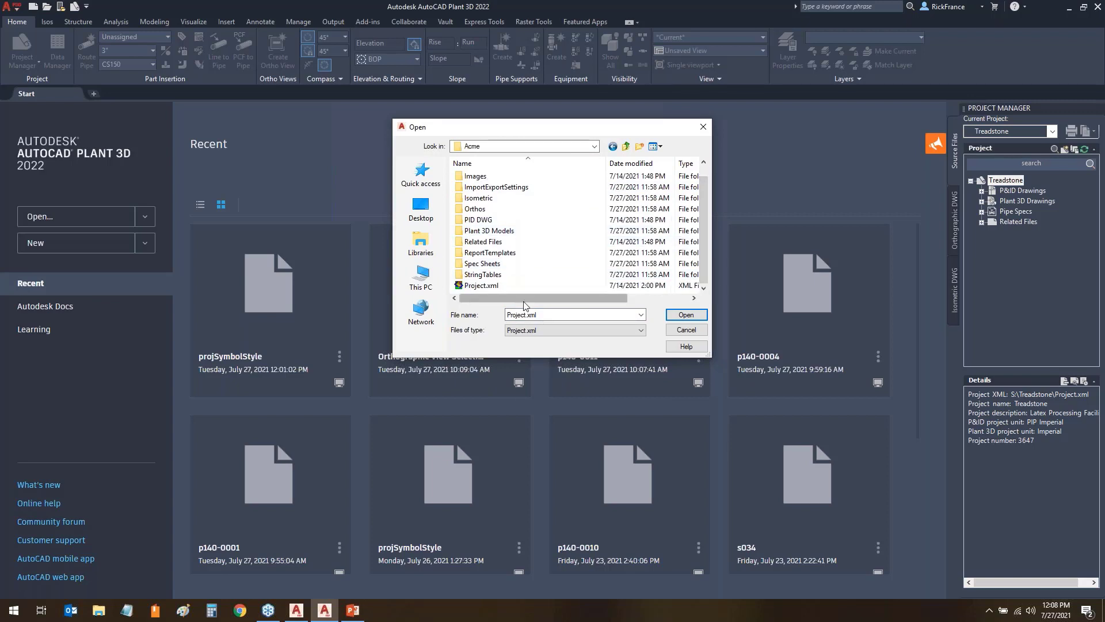
left_click(475, 286)
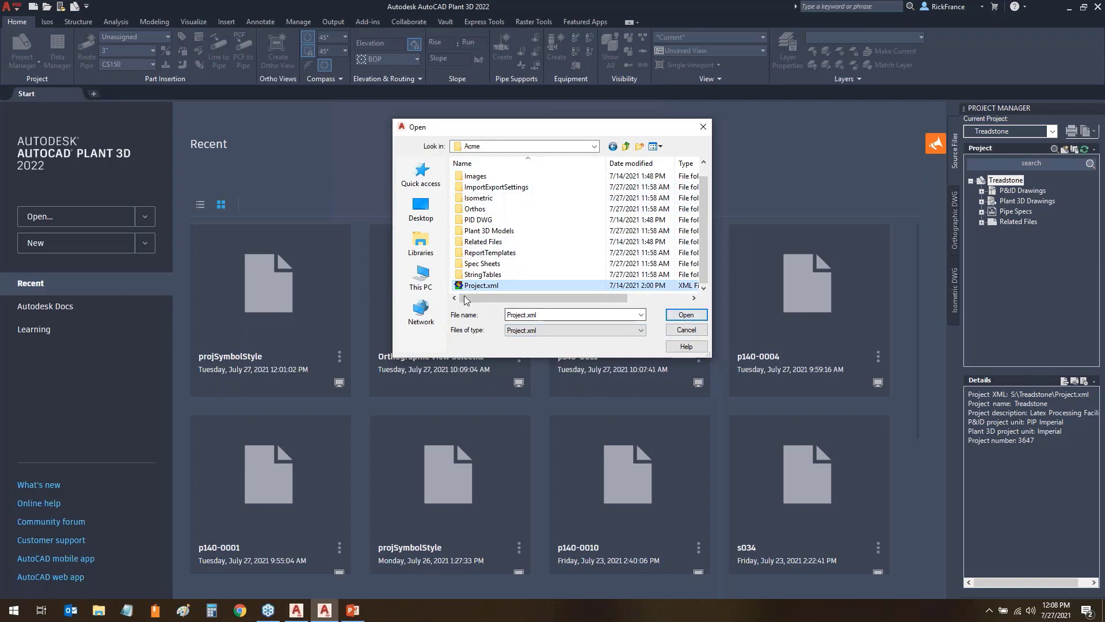
left_click(685, 315)
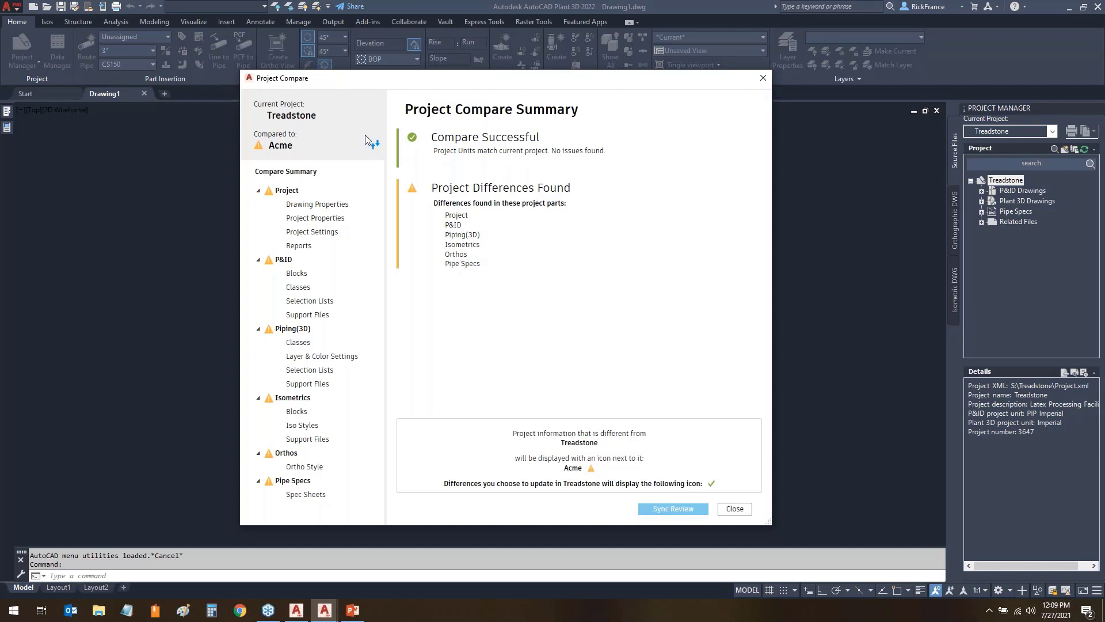
- Swap the comparison direction between Treadstone and Acme and switch it back to Treadstone as the current project
mouse_move(242, 128)
left_mouse_down()
mouse_move(331, 124)
mouse_move(396, 155)
mouse_move(353, 138)
left_mouse_up()
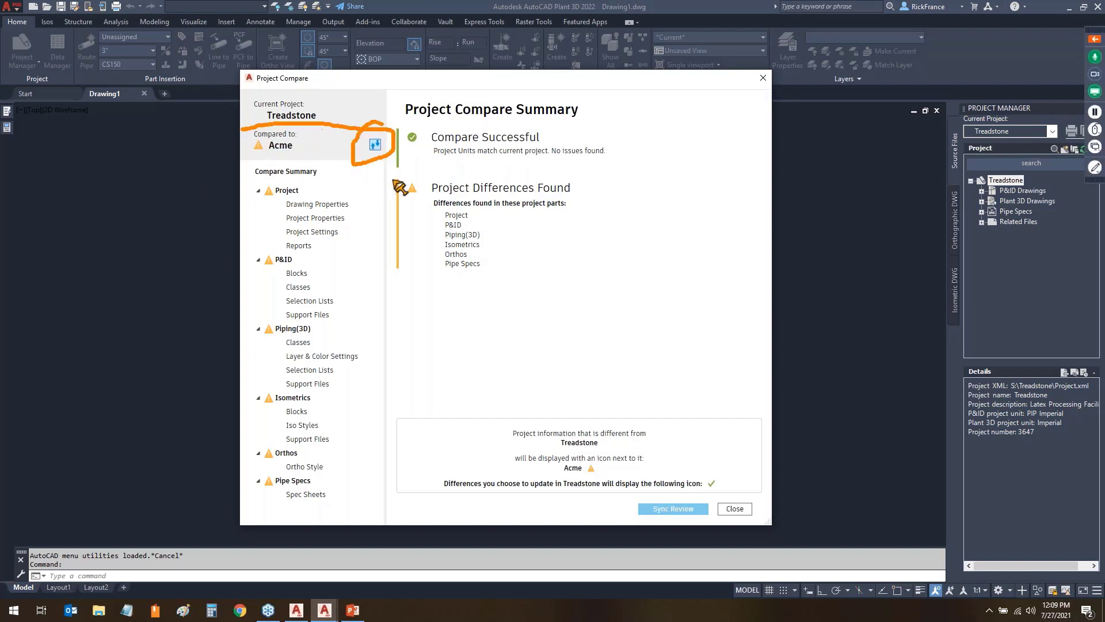
left_click(376, 145)
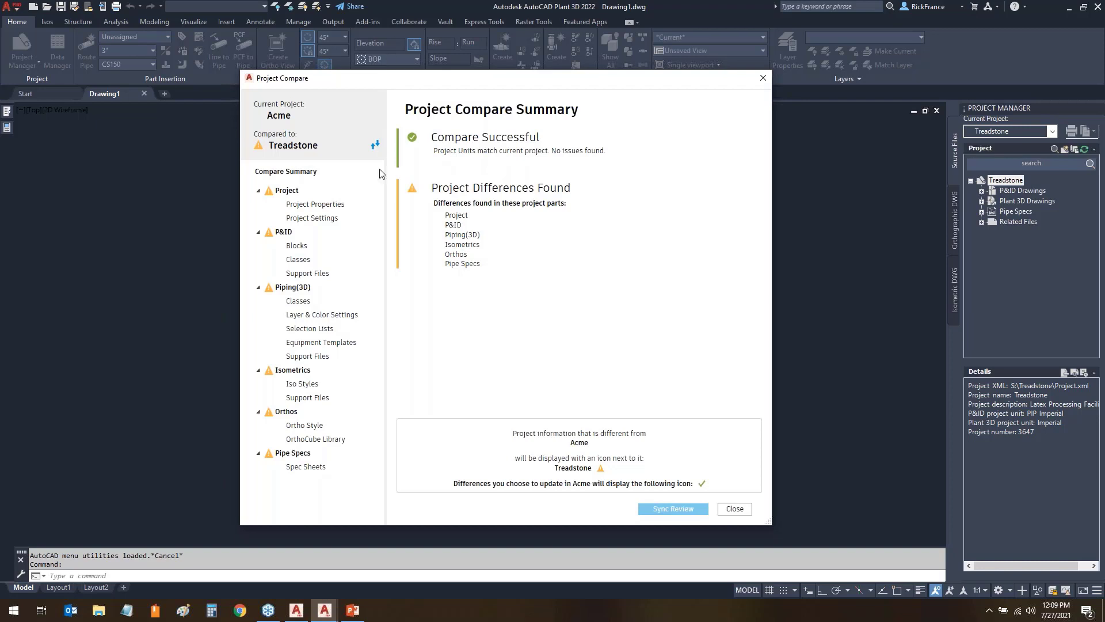
left_click(375, 145)
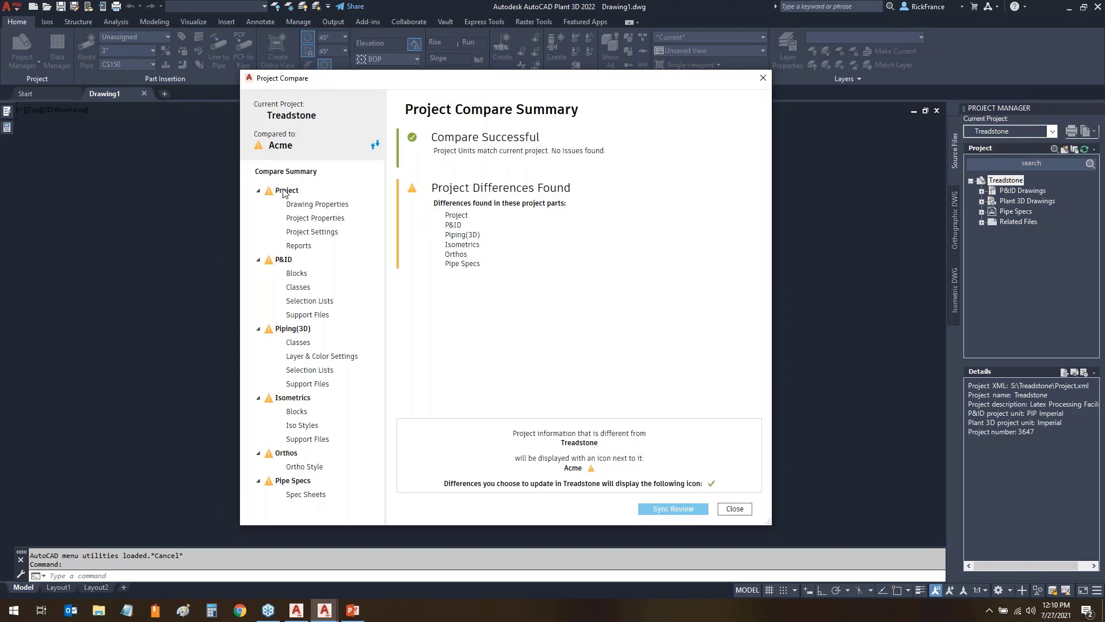
- Mark the missing drawing properties Checked, Approved and Current Revision for syncing into Treadstone
left_click(318, 205)
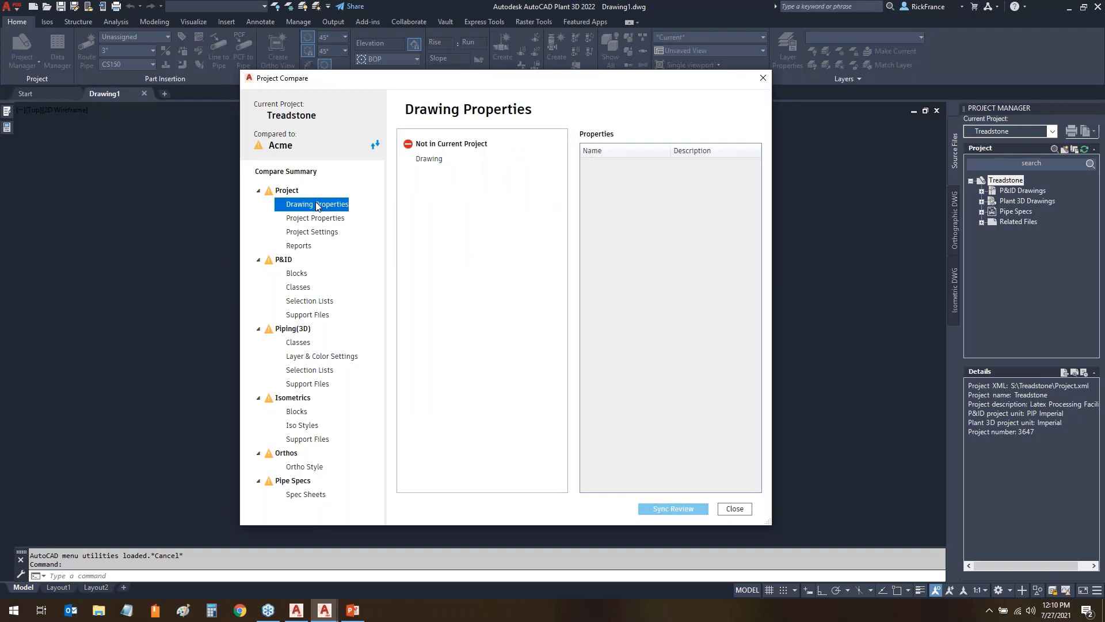
left_click(429, 159)
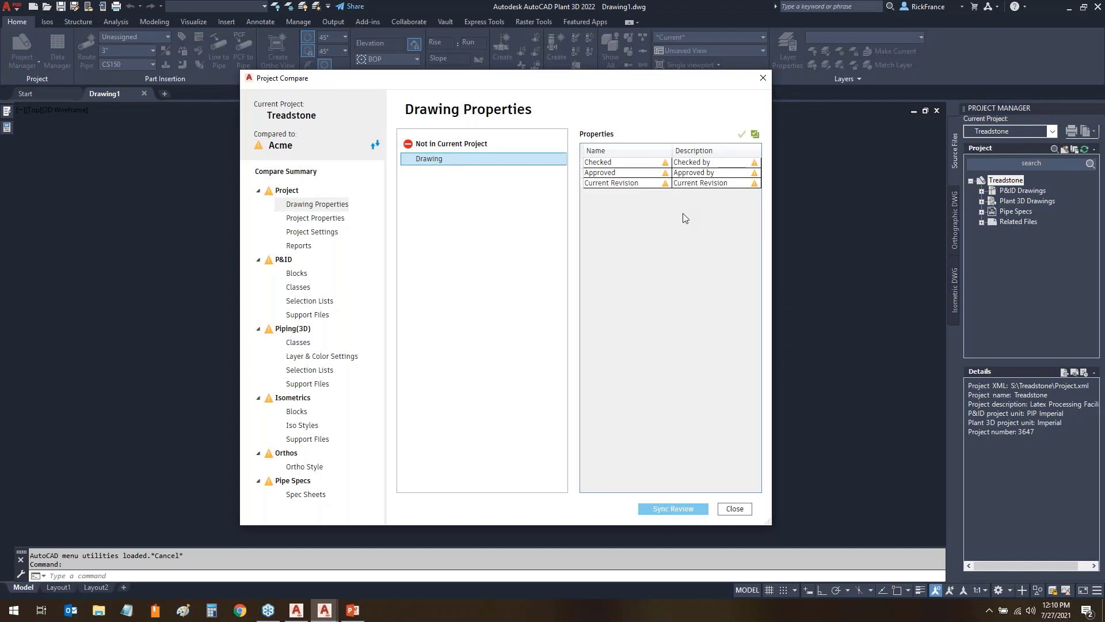
left_click(615, 163)
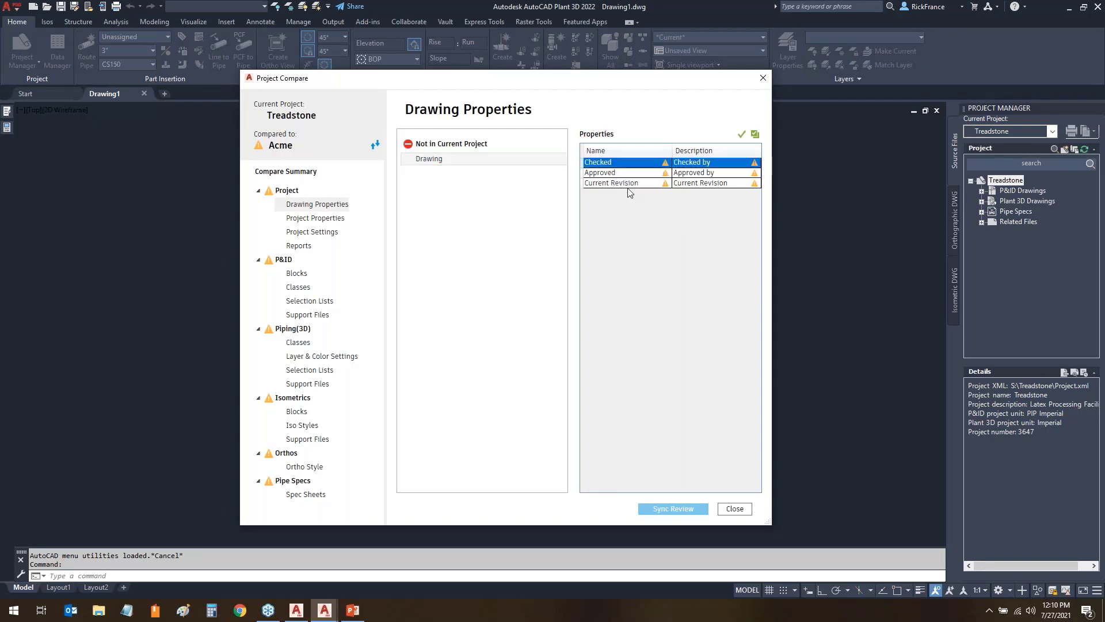
left_click(742, 134)
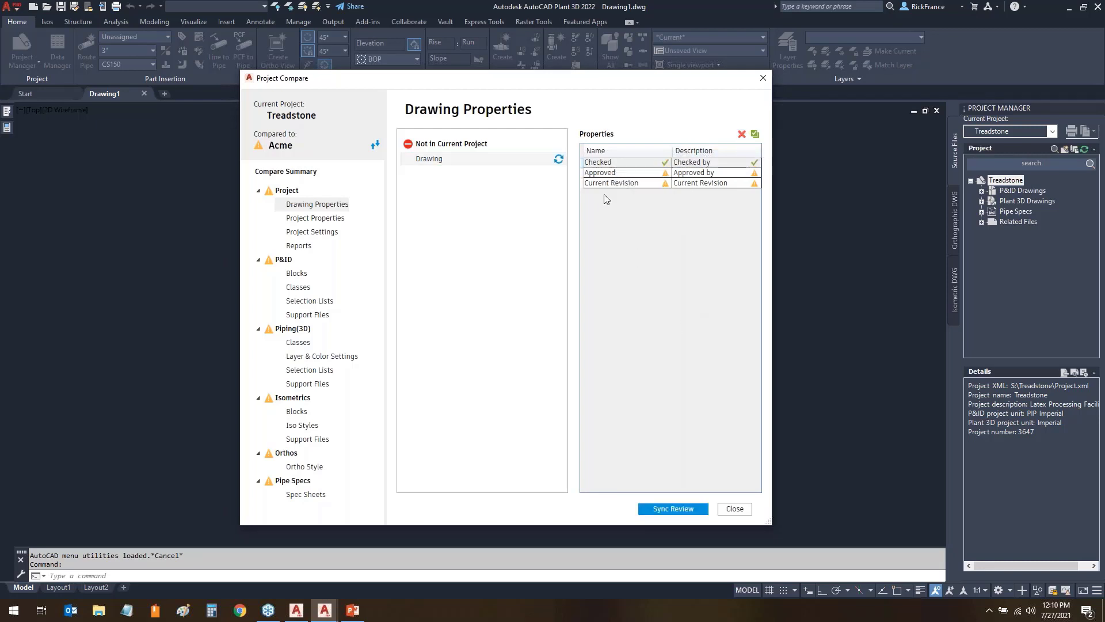
left_click(633, 174)
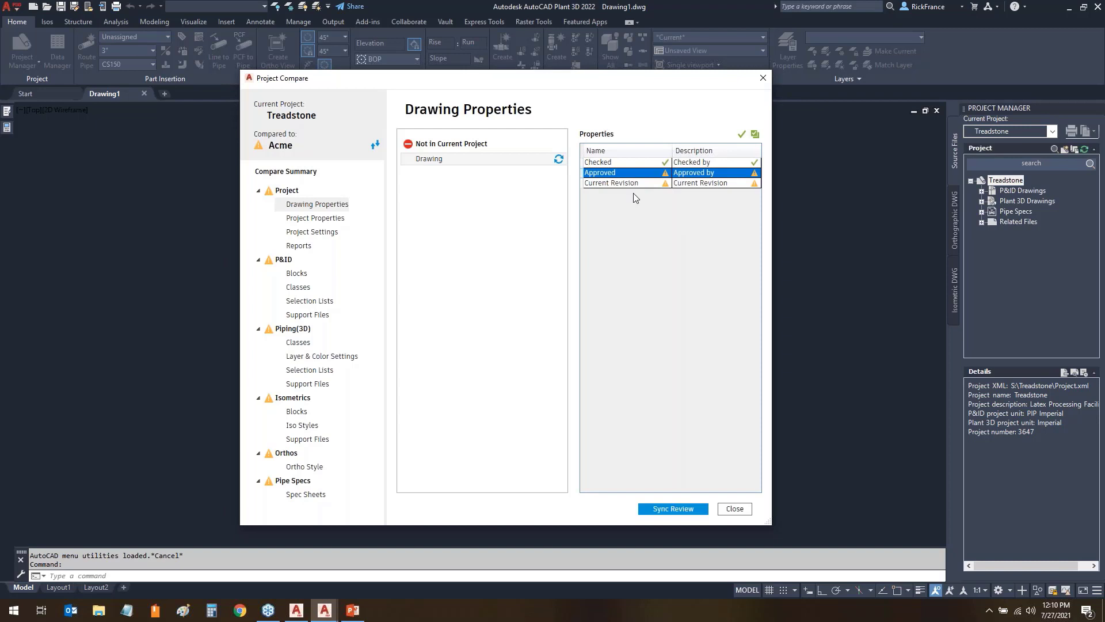
left_click(742, 134)
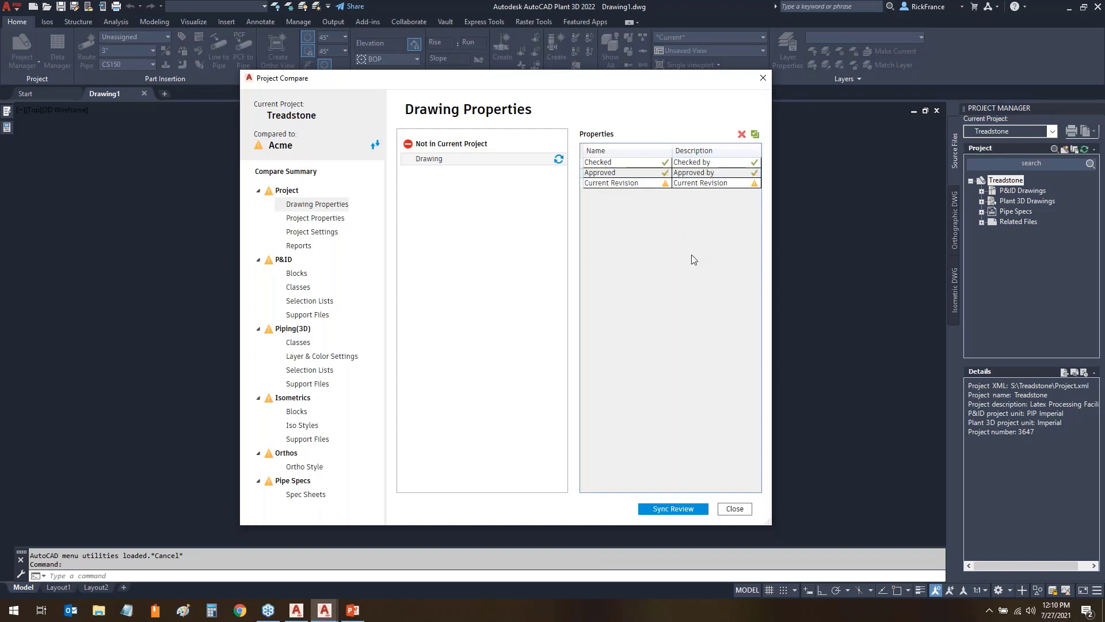
left_click(755, 134)
- Mark the project properties Client and Location and the File Name Format project setting for syncing
left_click(317, 219)
left_click(440, 160)
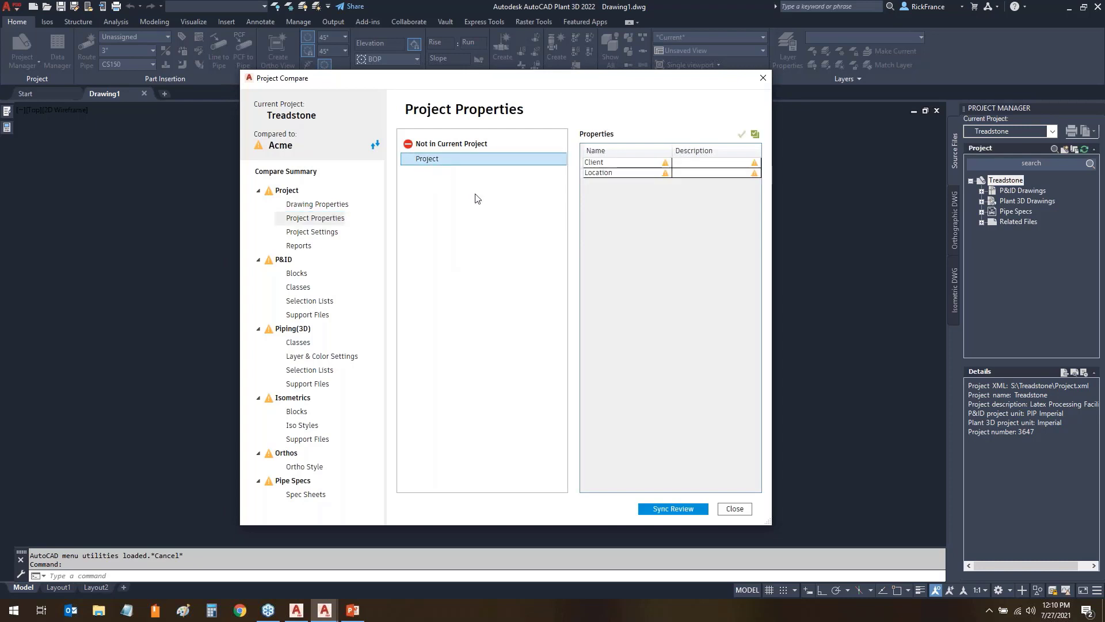
left_click(755, 135)
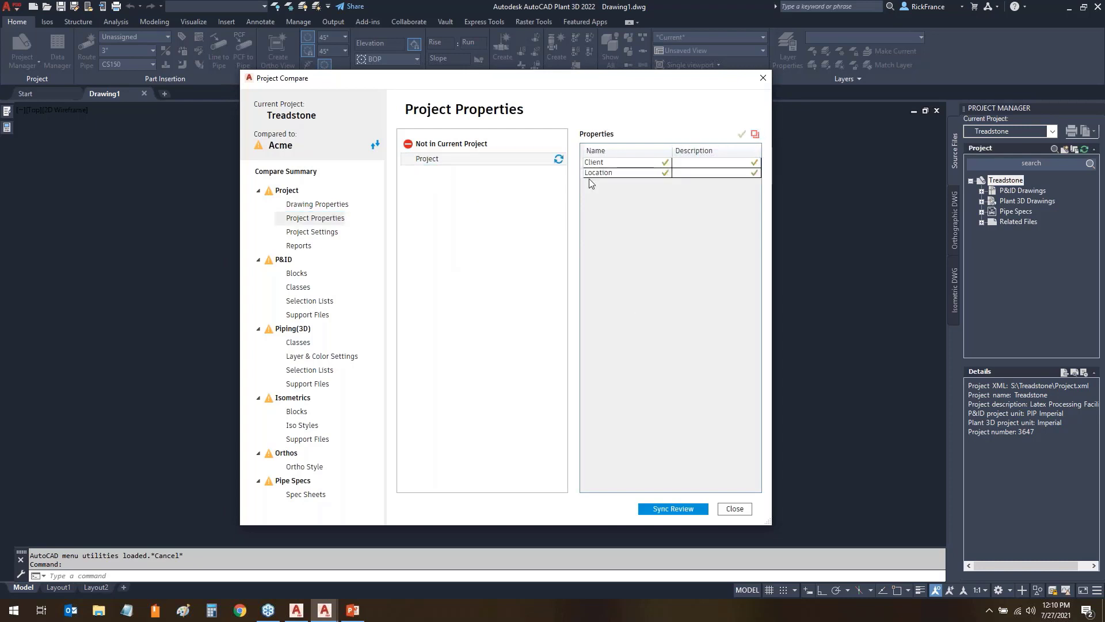
left_click(314, 233)
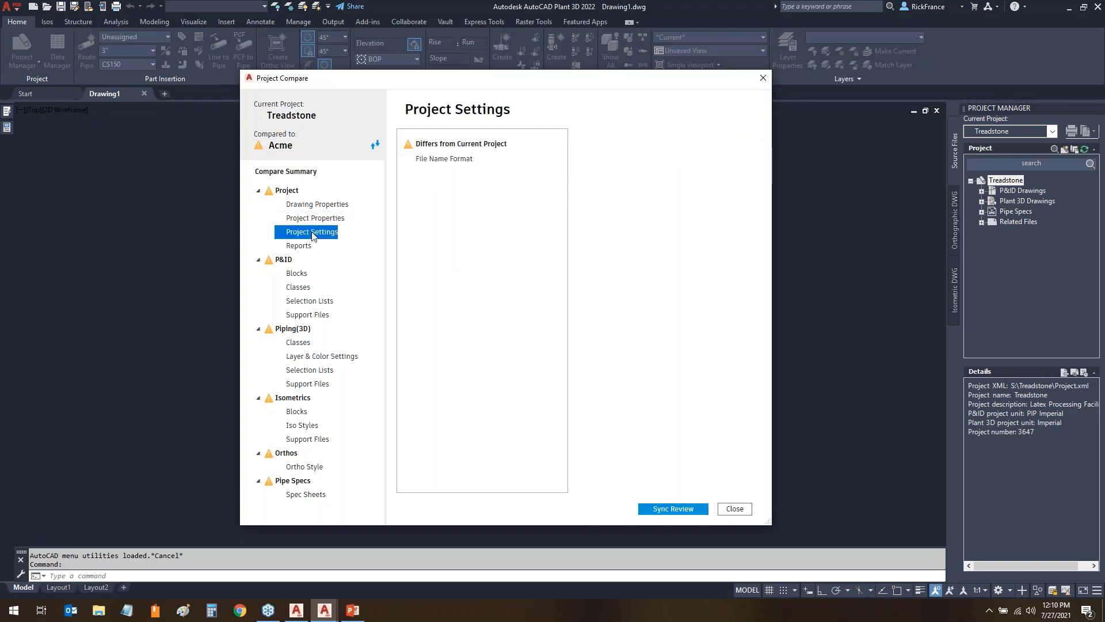
left_click(442, 164)
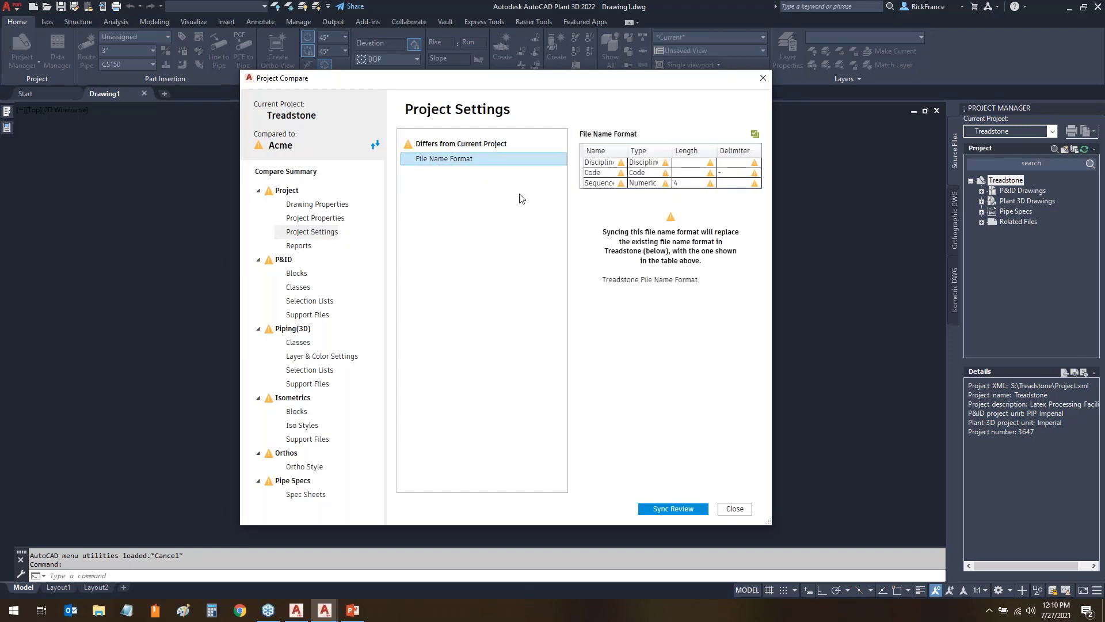
left_click(755, 134)
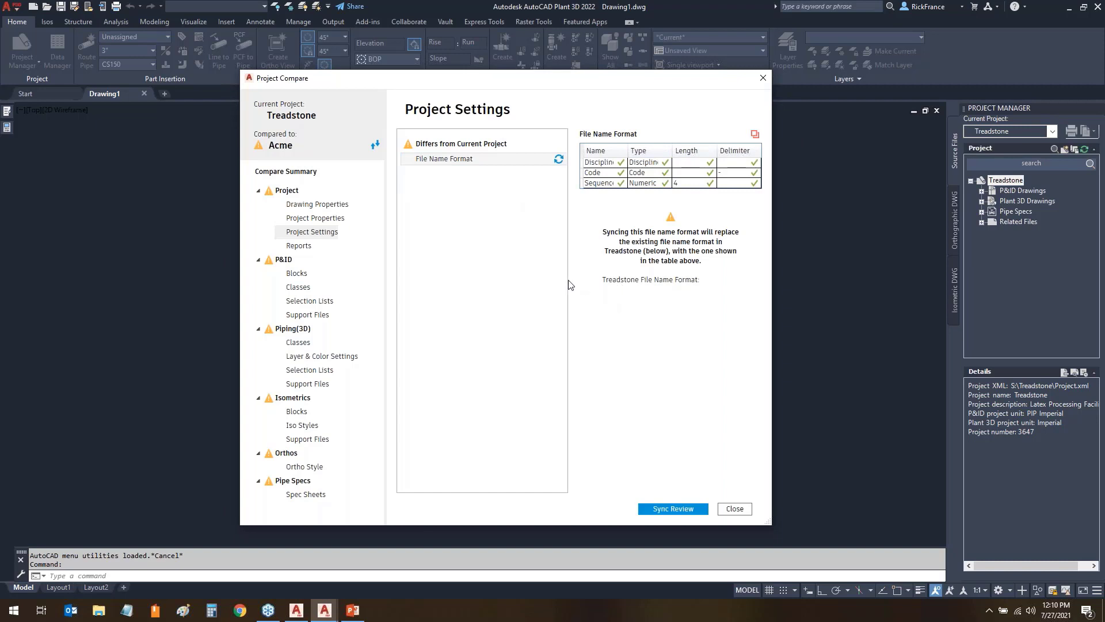
- Mark all missing reports and all differing or missing P&ID blocks for syncing
left_click(302, 247)
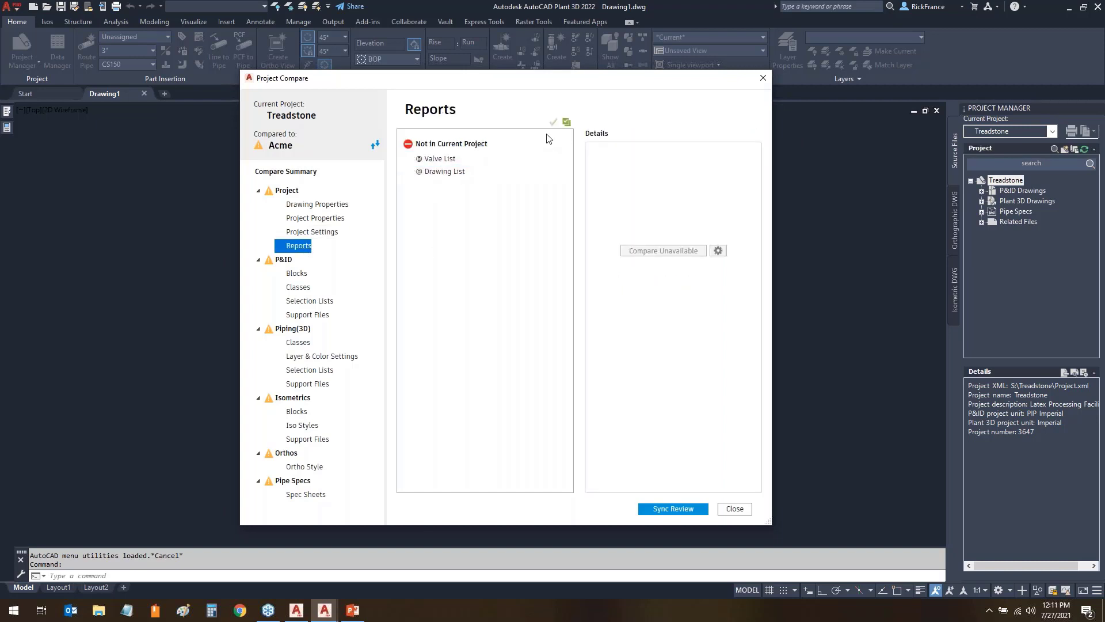
left_click(568, 124)
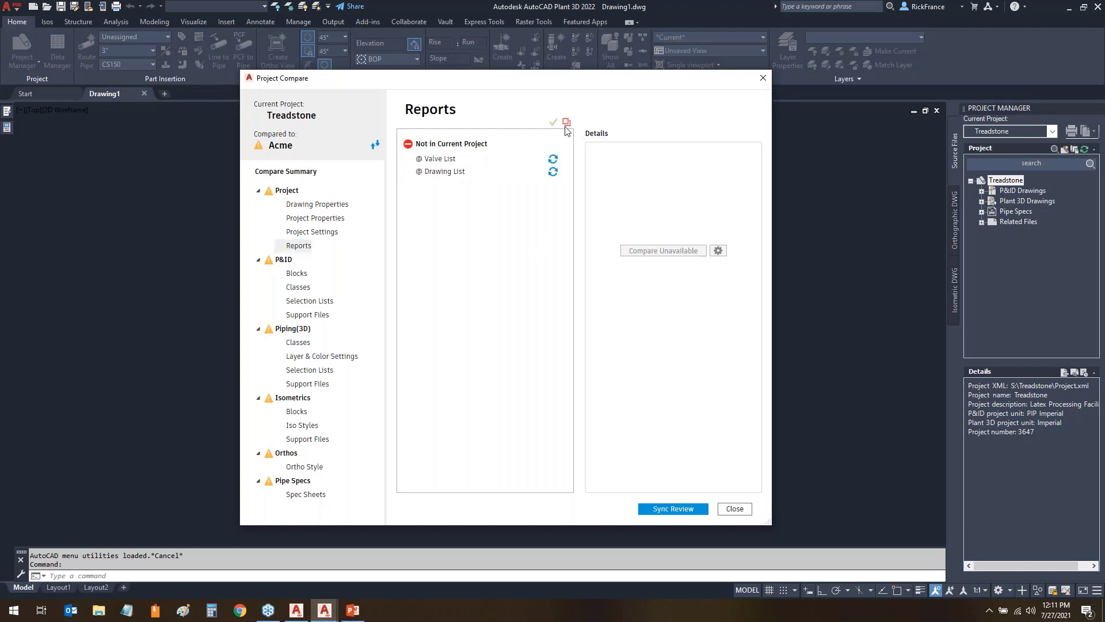
left_click(259, 192)
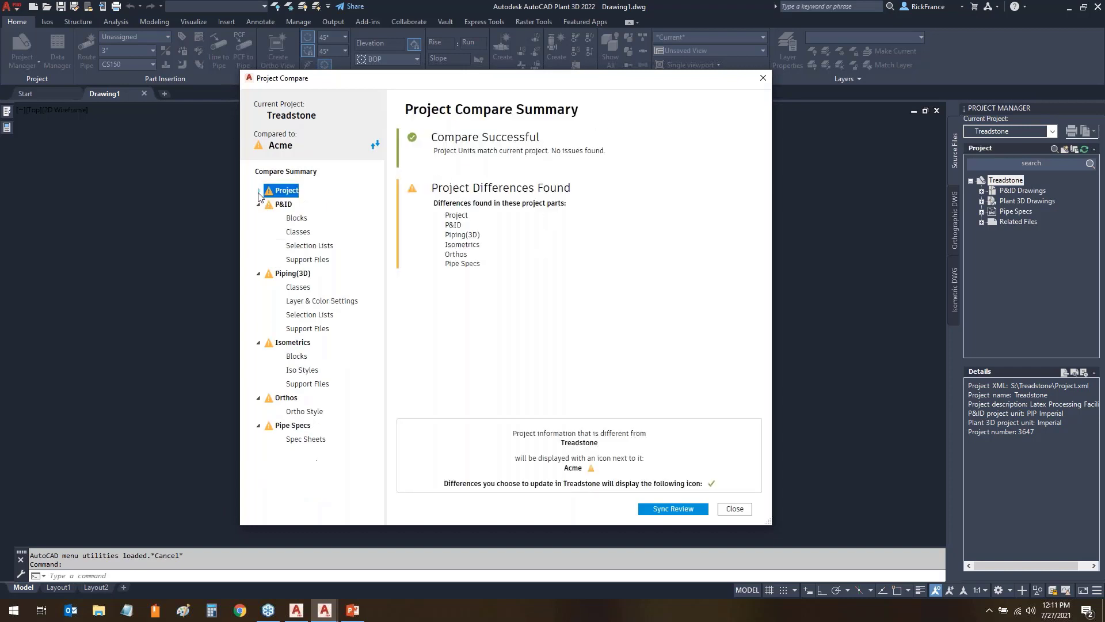
left_click(303, 219)
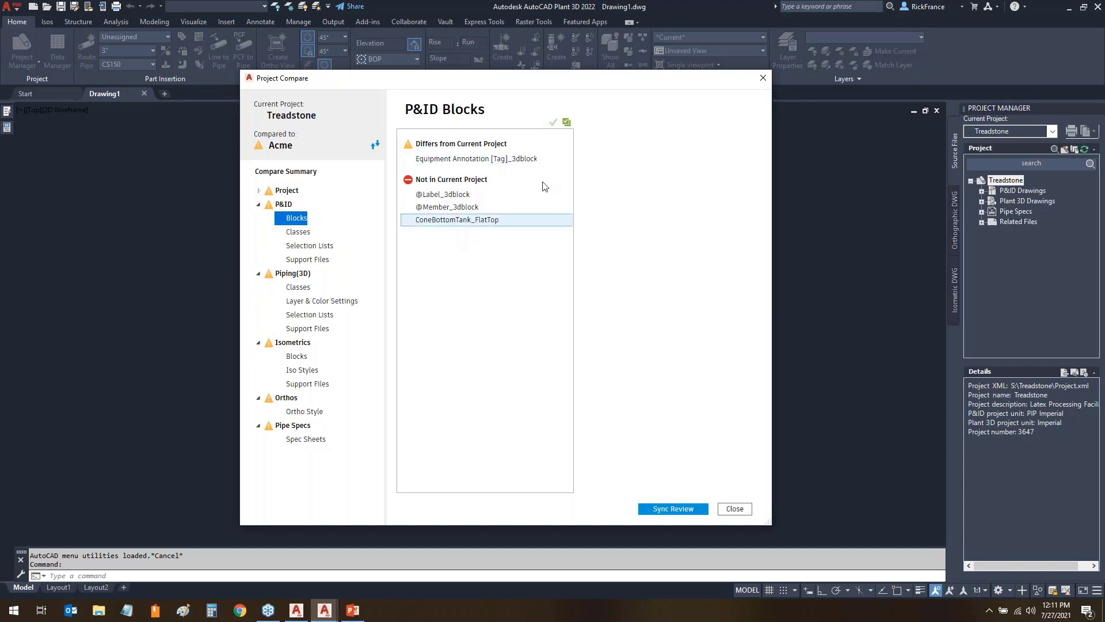
left_click(566, 122)
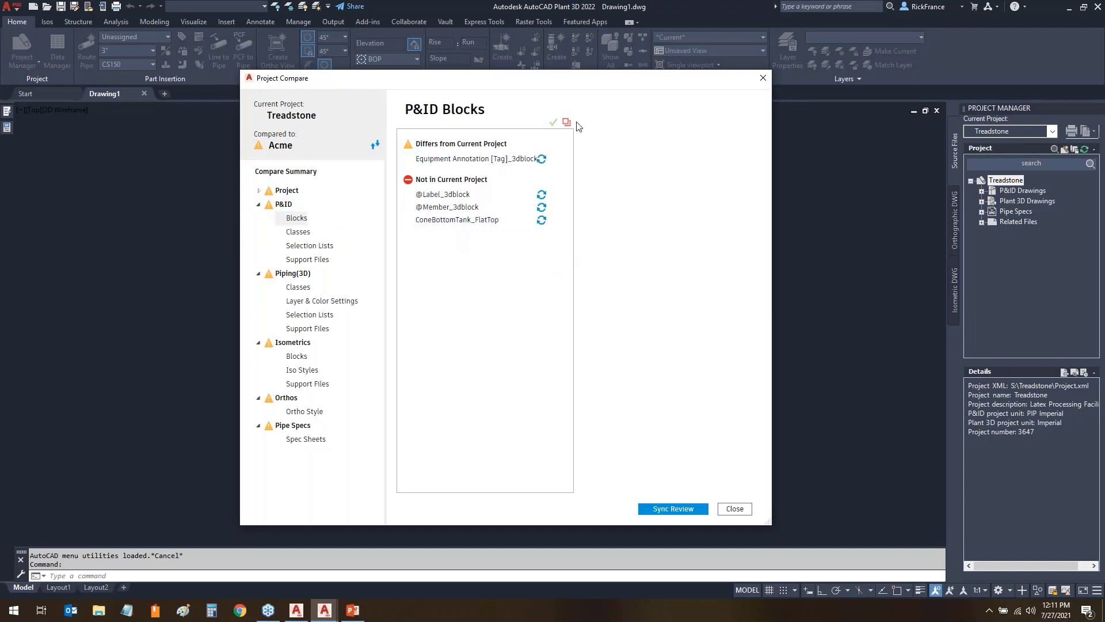
- Mark all differing properties of the P&ID classes Cone Bottom Tank and Manway for syncing, and collapse both classes
left_click(296, 233)
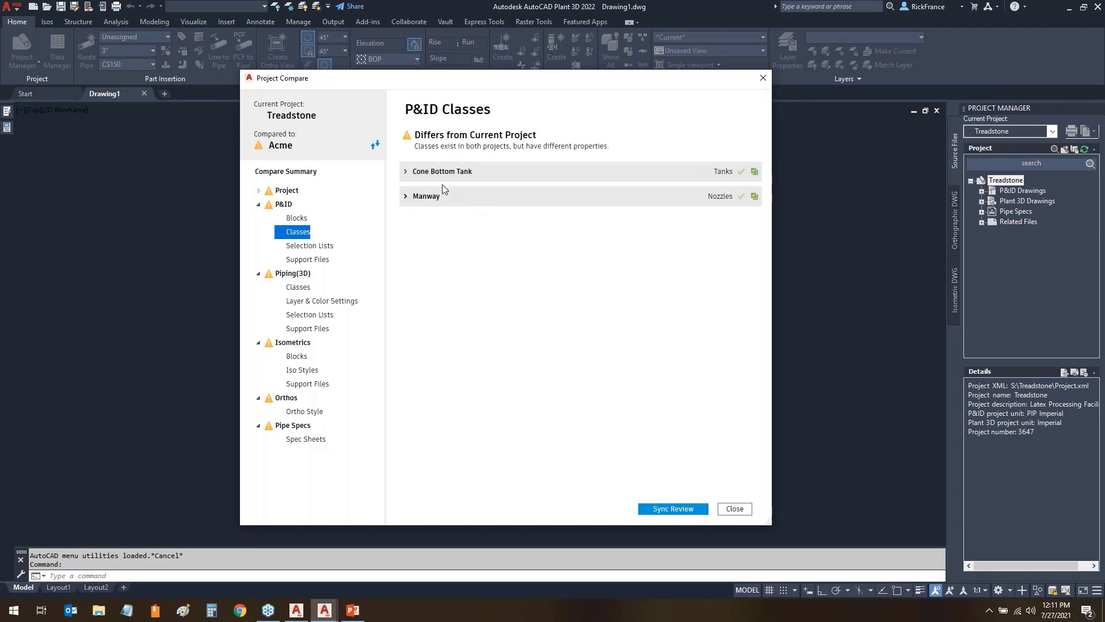
left_click(405, 172)
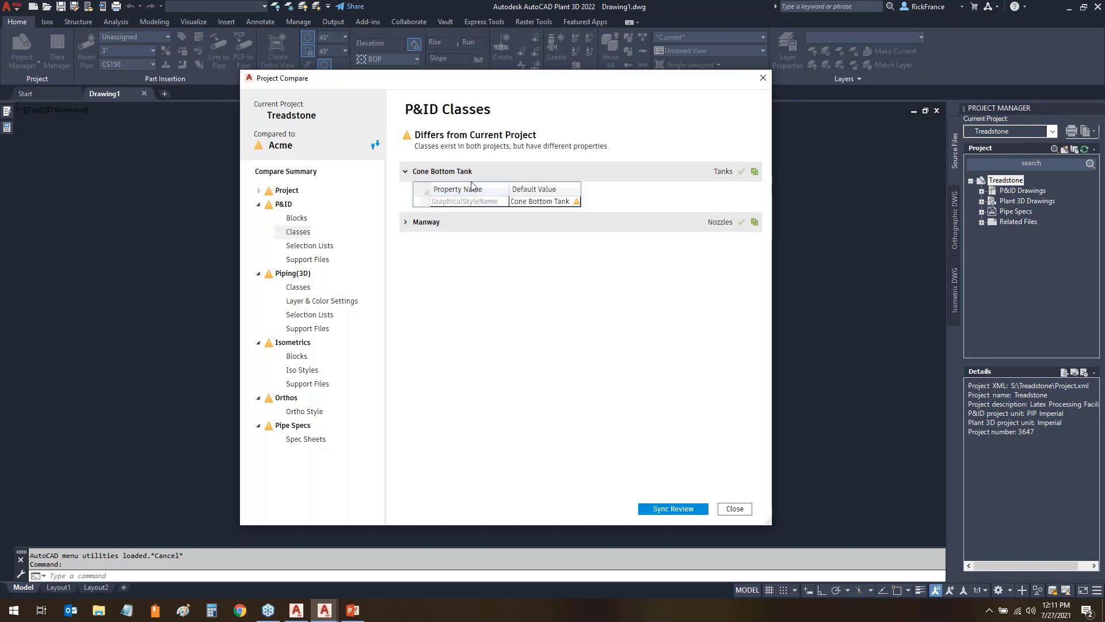
left_click(406, 224)
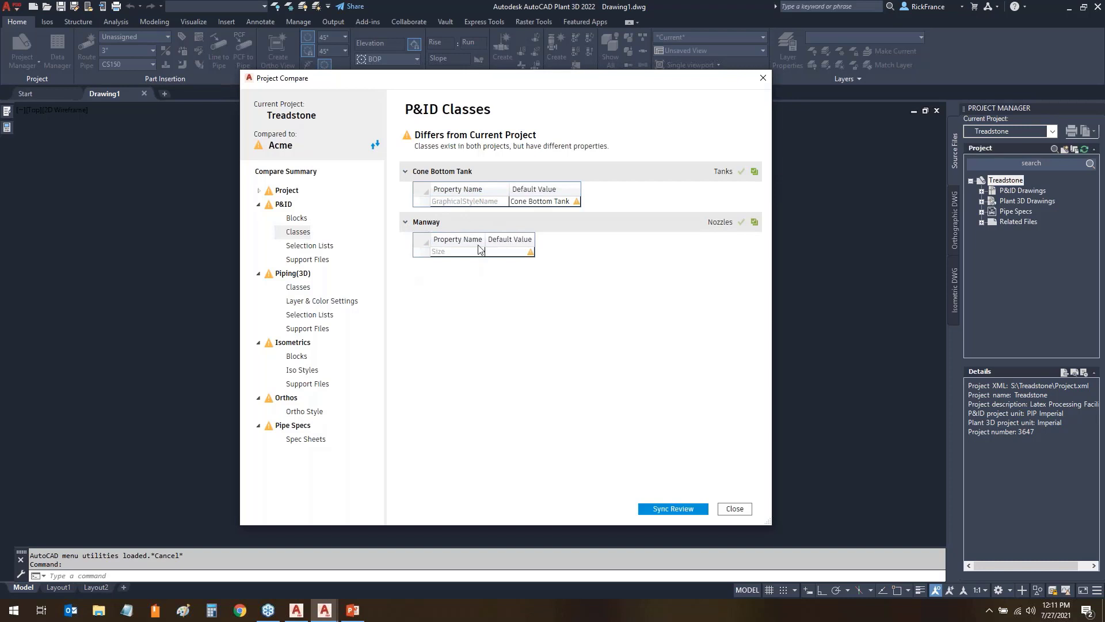
left_click(754, 171)
left_click(754, 222)
left_click(405, 171)
left_click(405, 196)
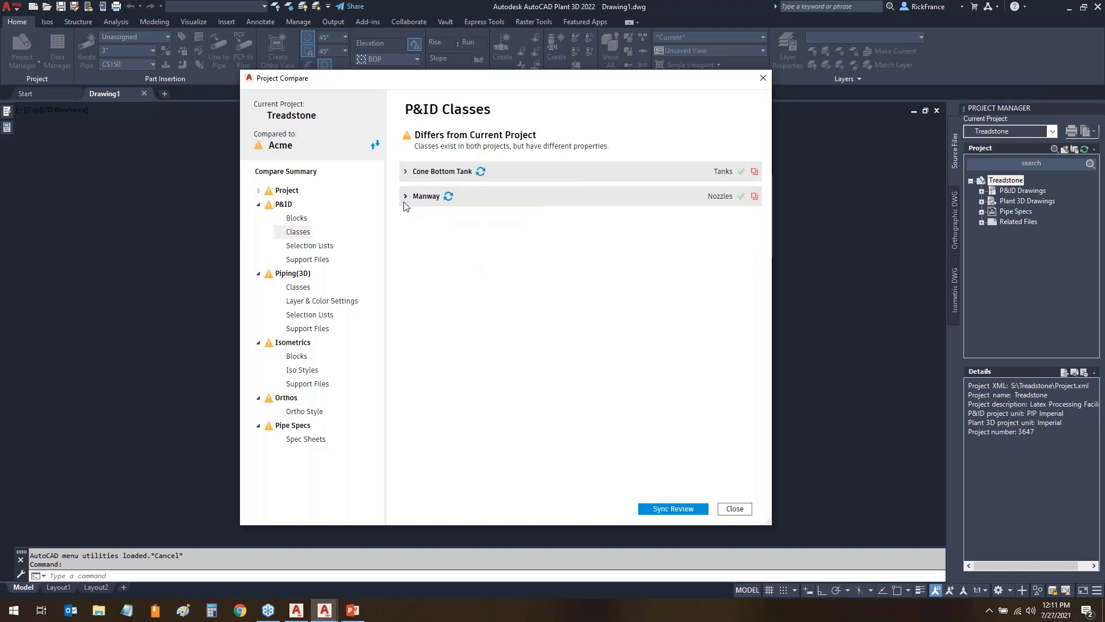
- Mark all values of the missing P&ID selection lists Code and Discipline for syncing
left_click(310, 245)
left_click(434, 158)
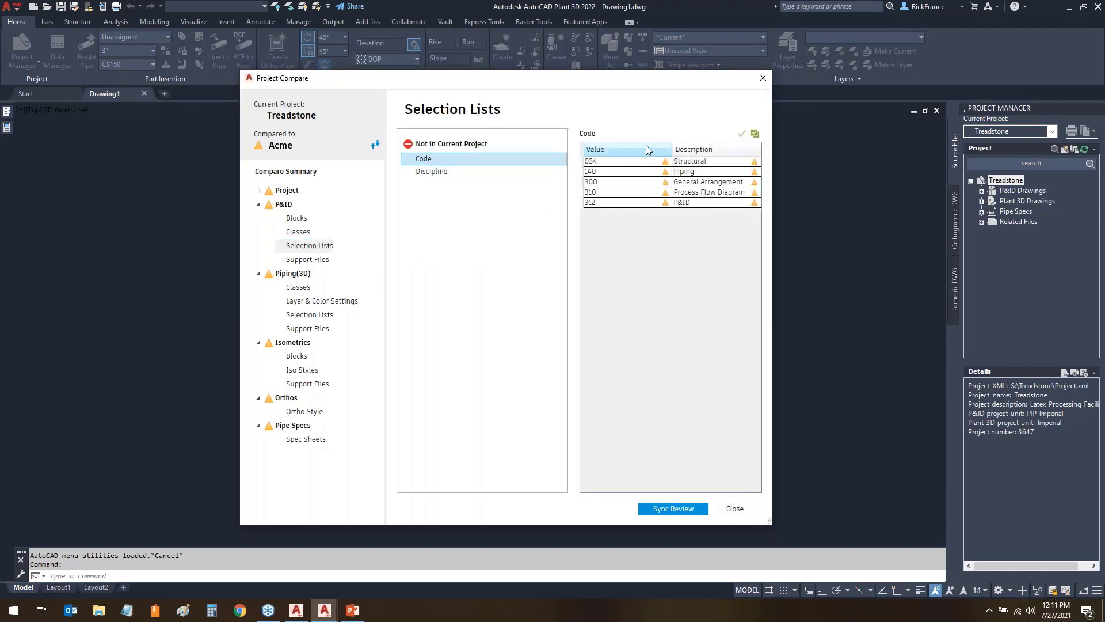
left_click(755, 133)
left_click(432, 172)
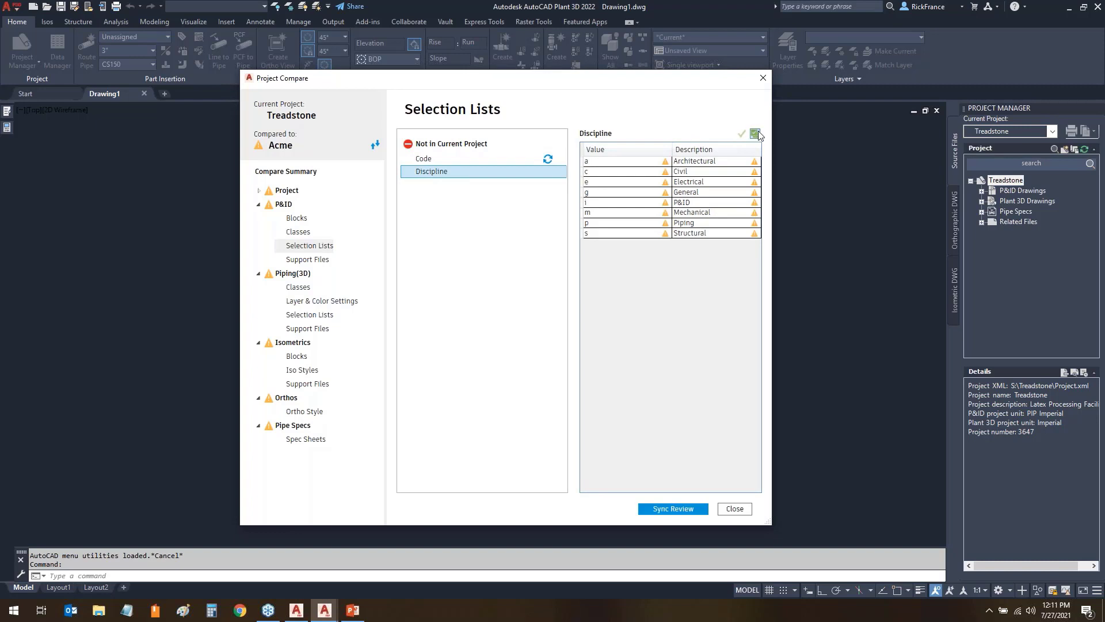
left_click(755, 133)
- Mark the differing P&ID support file en-US.xml for syncing and collapse the P&ID section
left_click(311, 259)
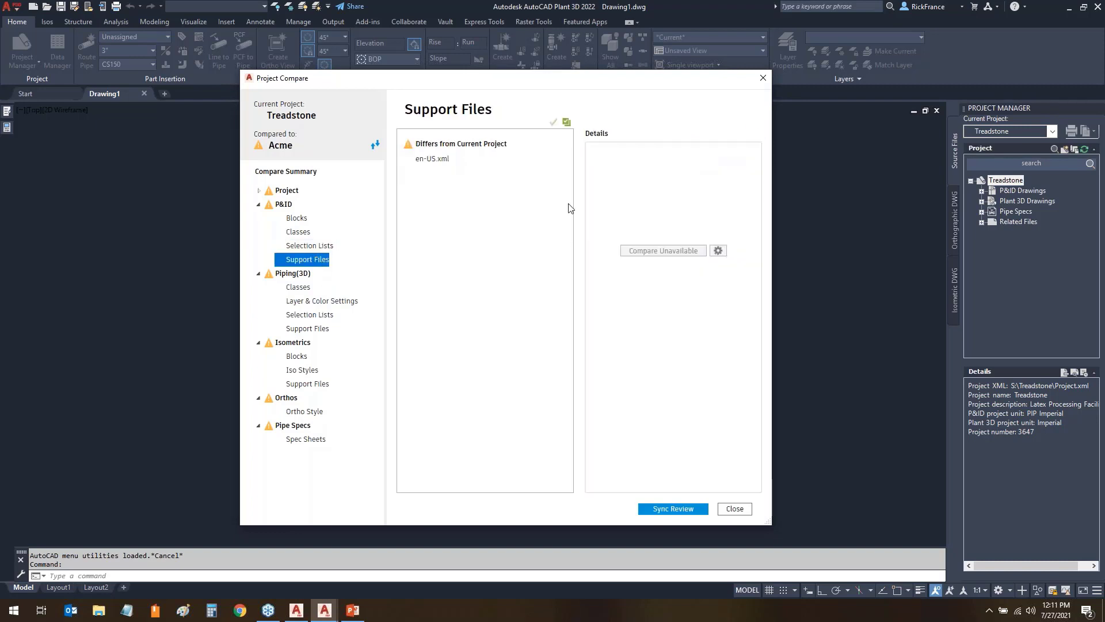
left_click(432, 159)
left_click(433, 163)
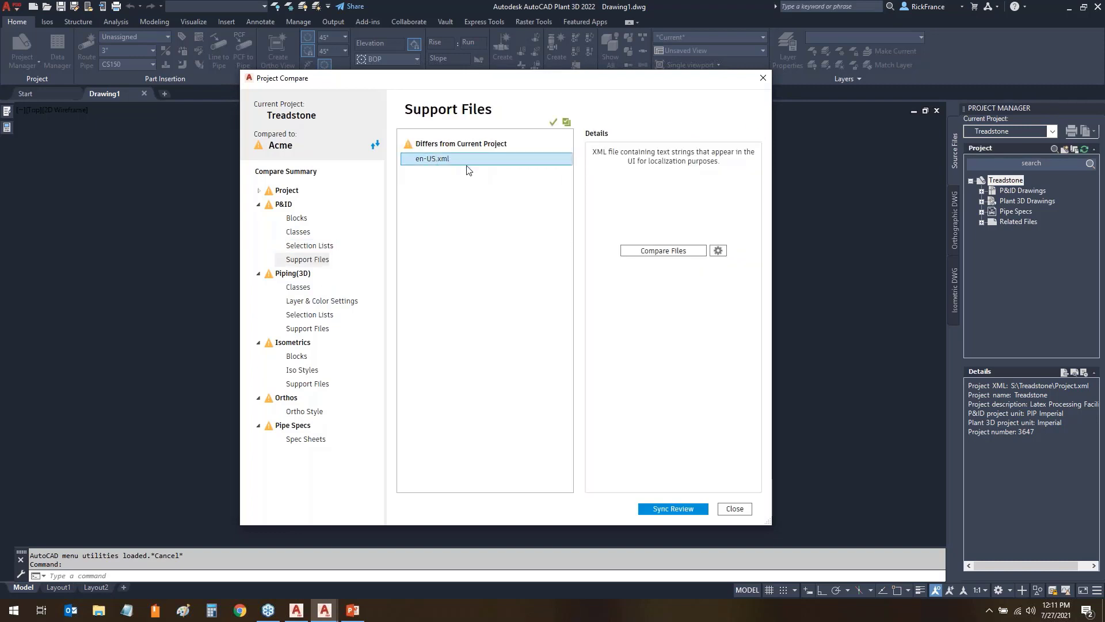
left_click(567, 122)
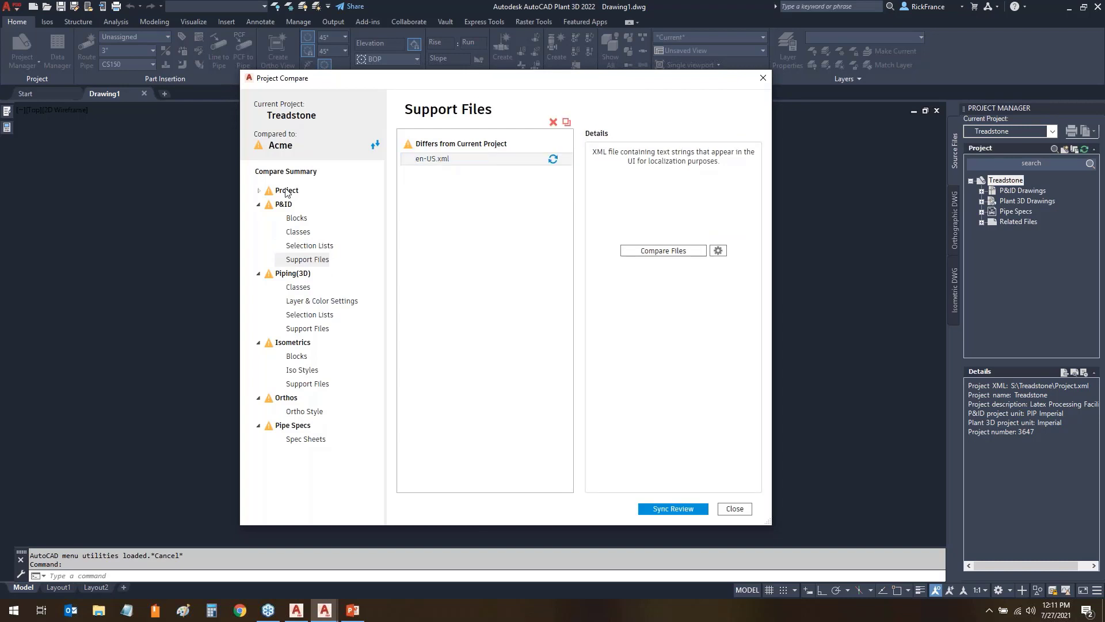
left_click(259, 205)
- Mark all differing properties of the Piping(3D) class Heat Exchanger for syncing, and collapse the class
left_click(293, 223)
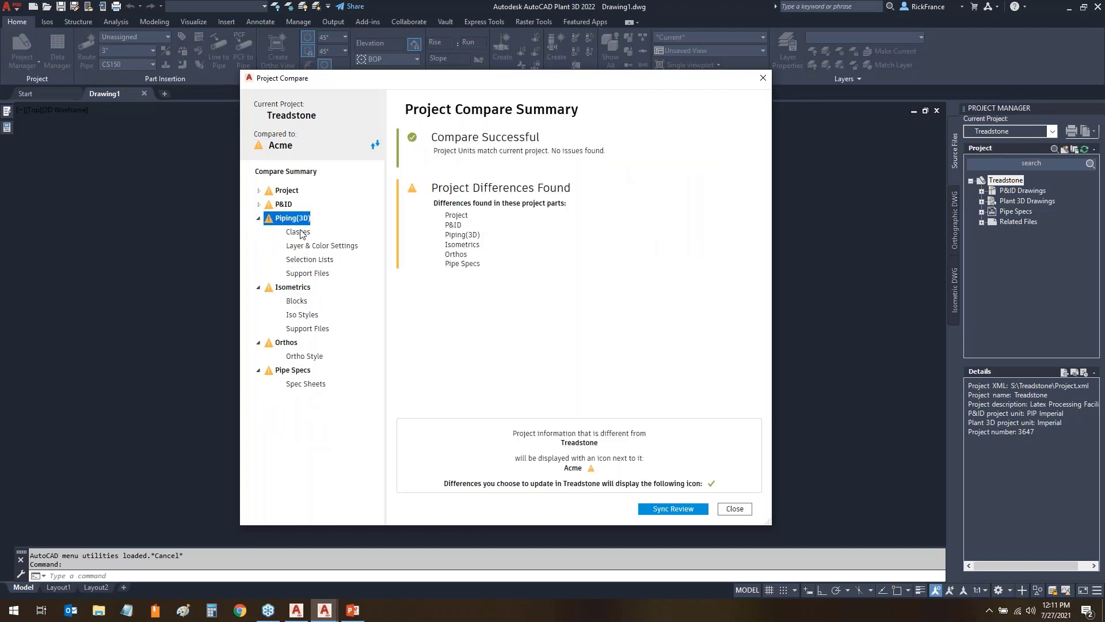
left_click(299, 233)
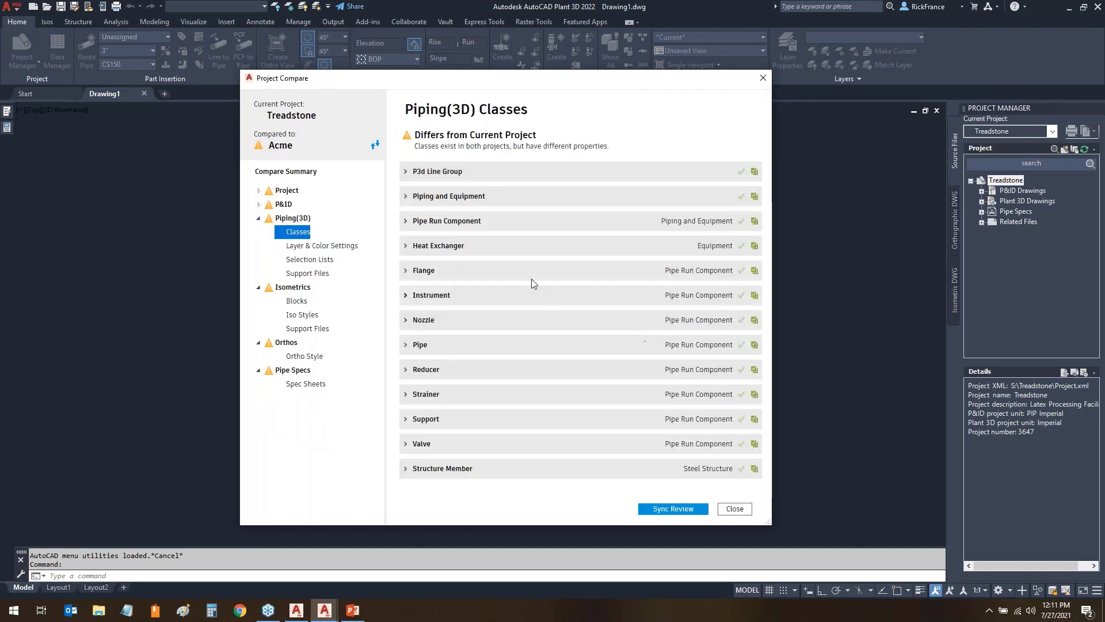
left_click(407, 246)
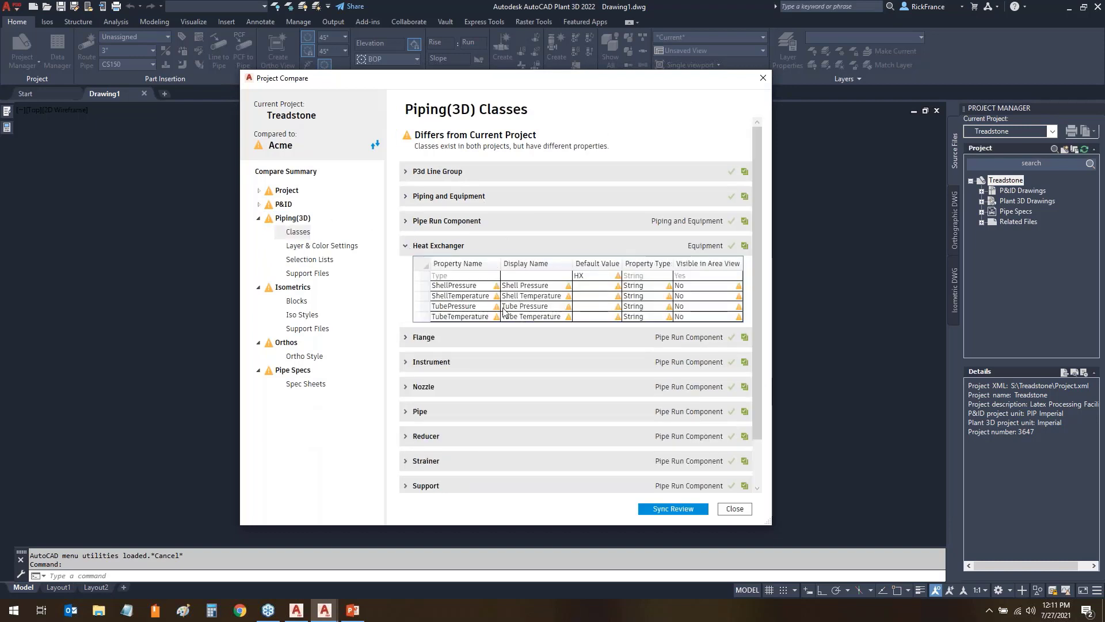
left_click(745, 245)
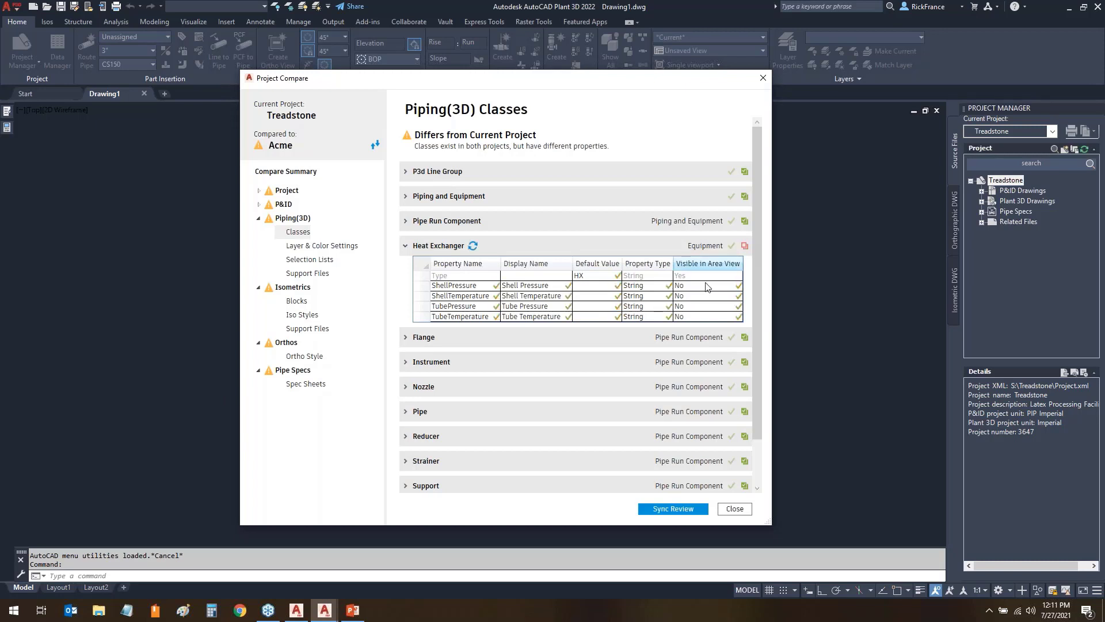
left_click(405, 246)
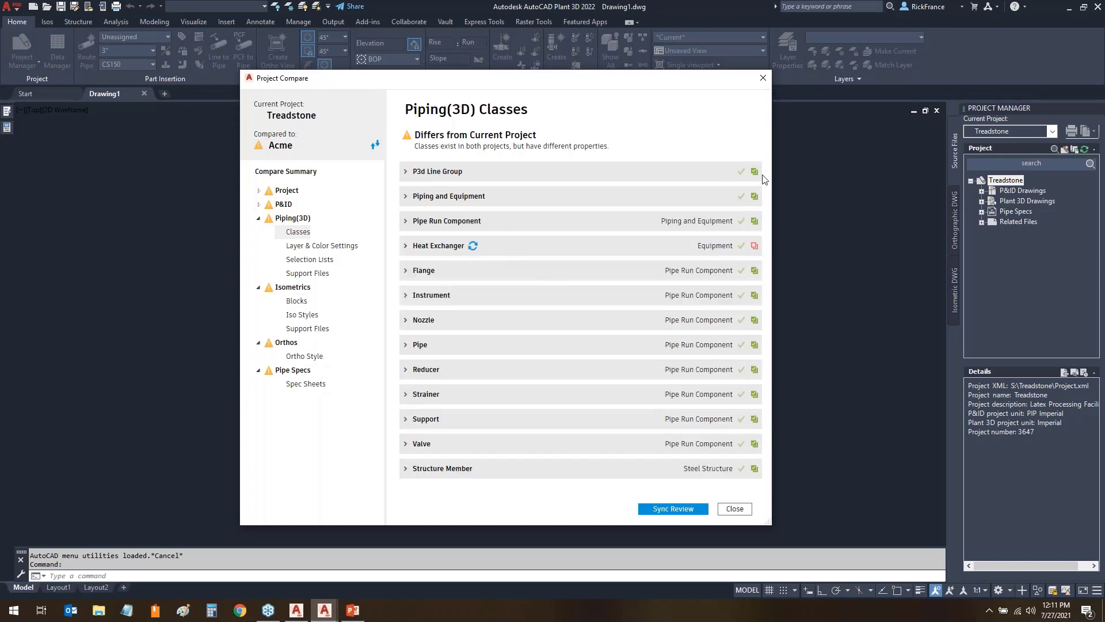
- Mark all other differing Piping(3D) classes, from P3d Line Group through Structure Member, for syncing
left_click(754, 171)
left_click(754, 196)
left_click(754, 221)
left_click(754, 270)
left_click(754, 295)
left_click(754, 319)
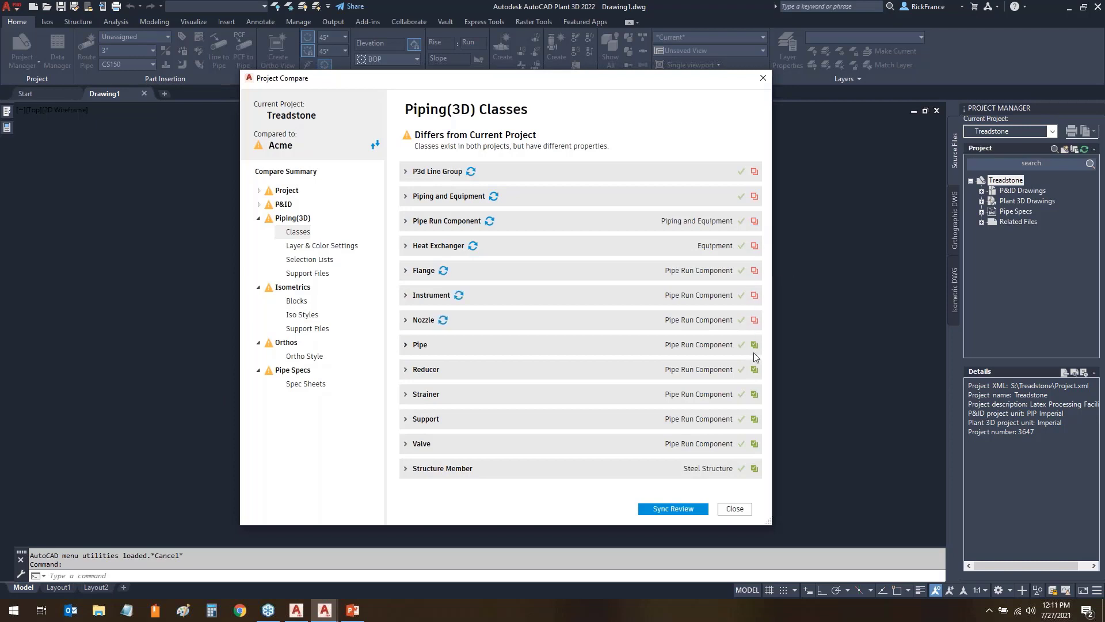
left_click(756, 401)
left_click(748, 394)
left_click(755, 394)
left_click(755, 420)
left_click(754, 444)
left_click(755, 469)
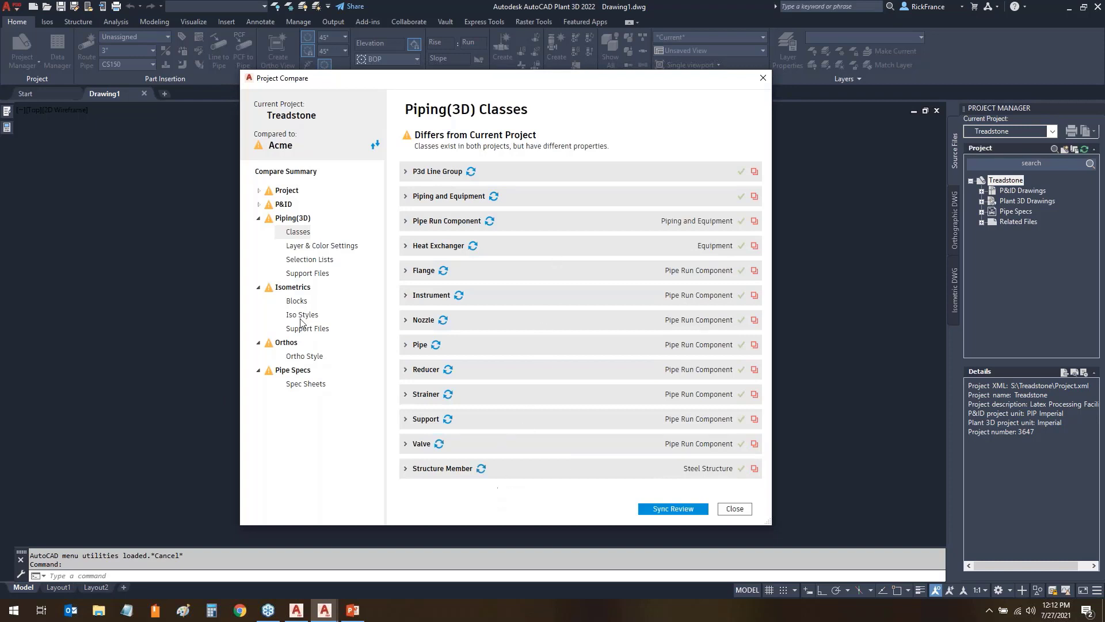
- Mark the missing Piping(3D) layer and color settings Nominal Diameter, Service and Paint for syncing
left_click(309, 246)
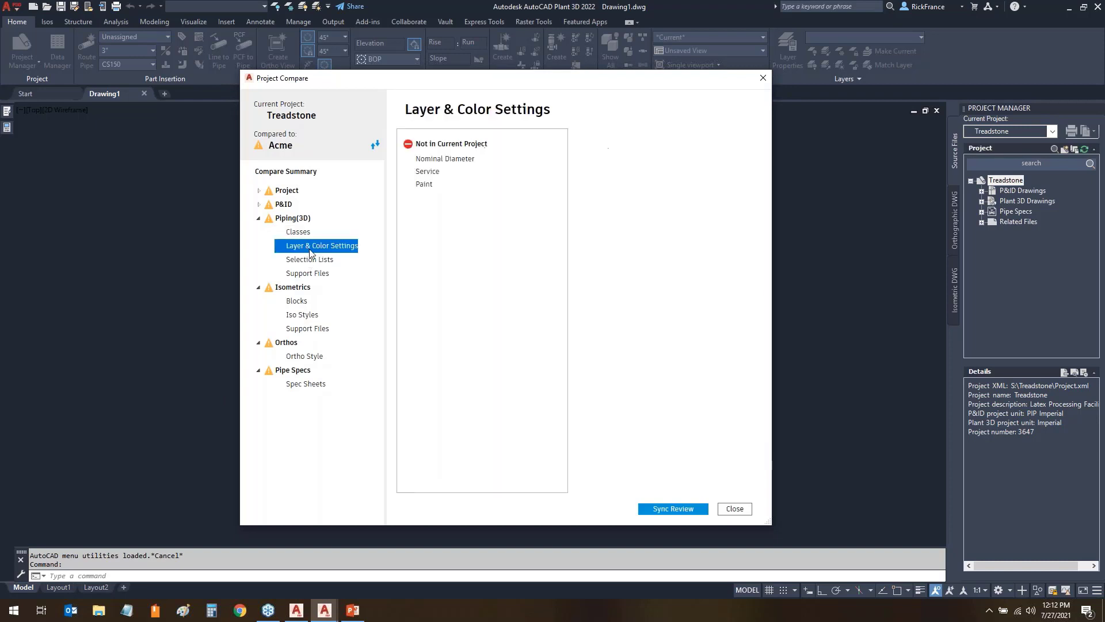
left_click(451, 157)
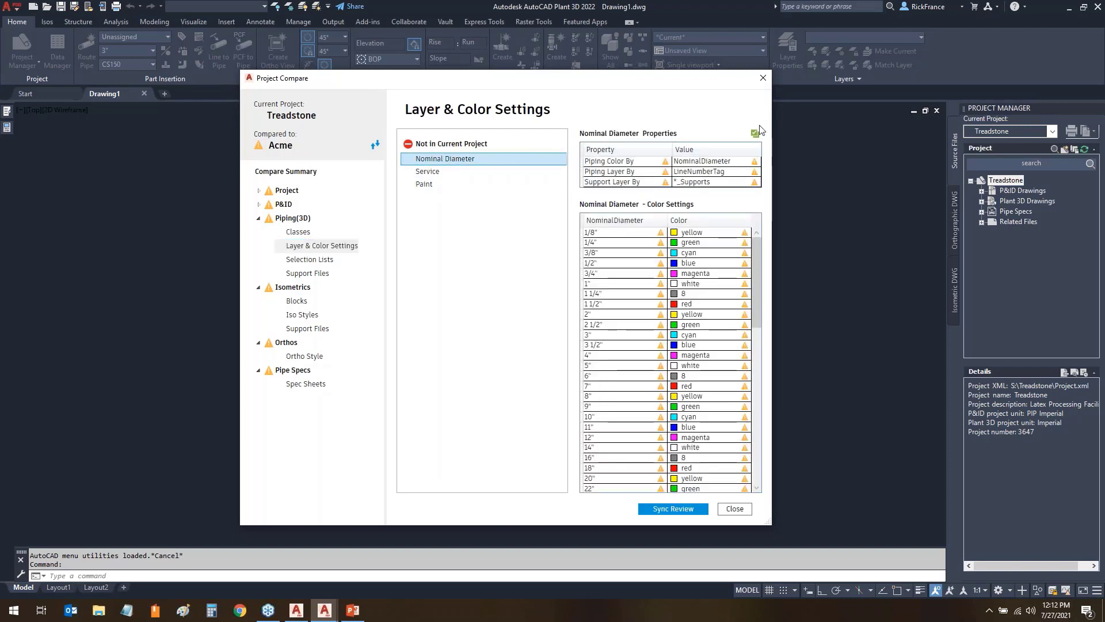
left_click(755, 134)
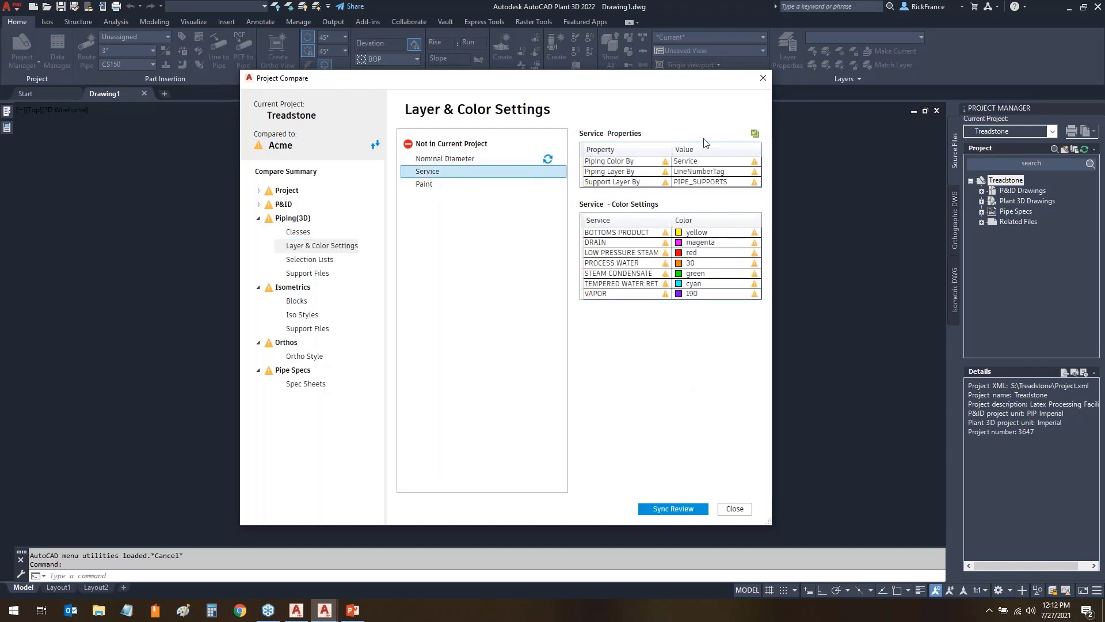
left_click(755, 134)
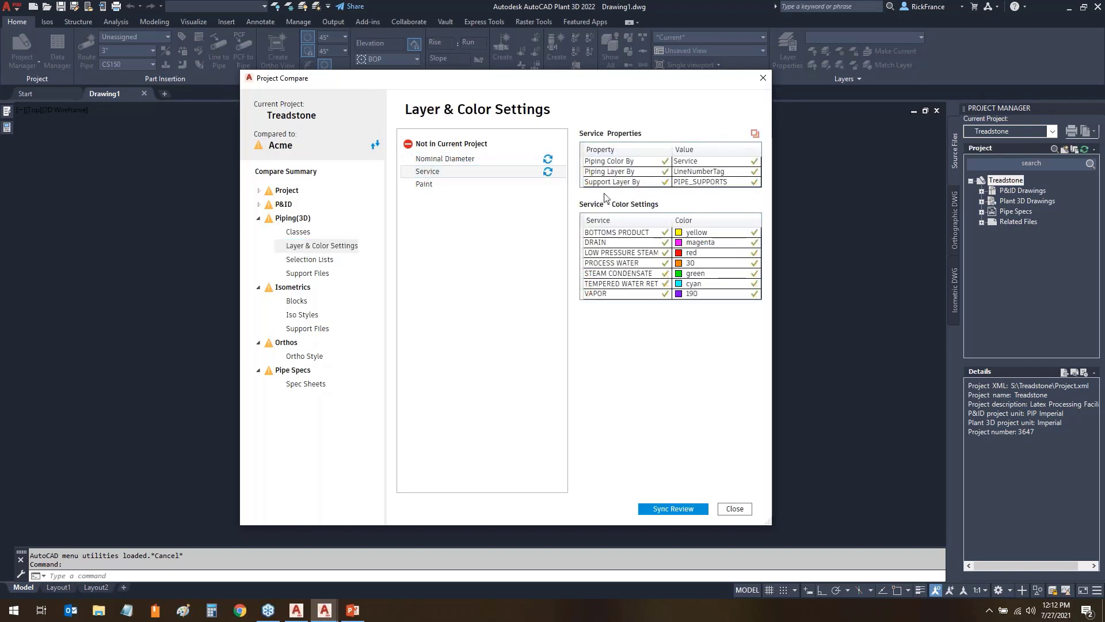
left_click(433, 191)
left_click(755, 134)
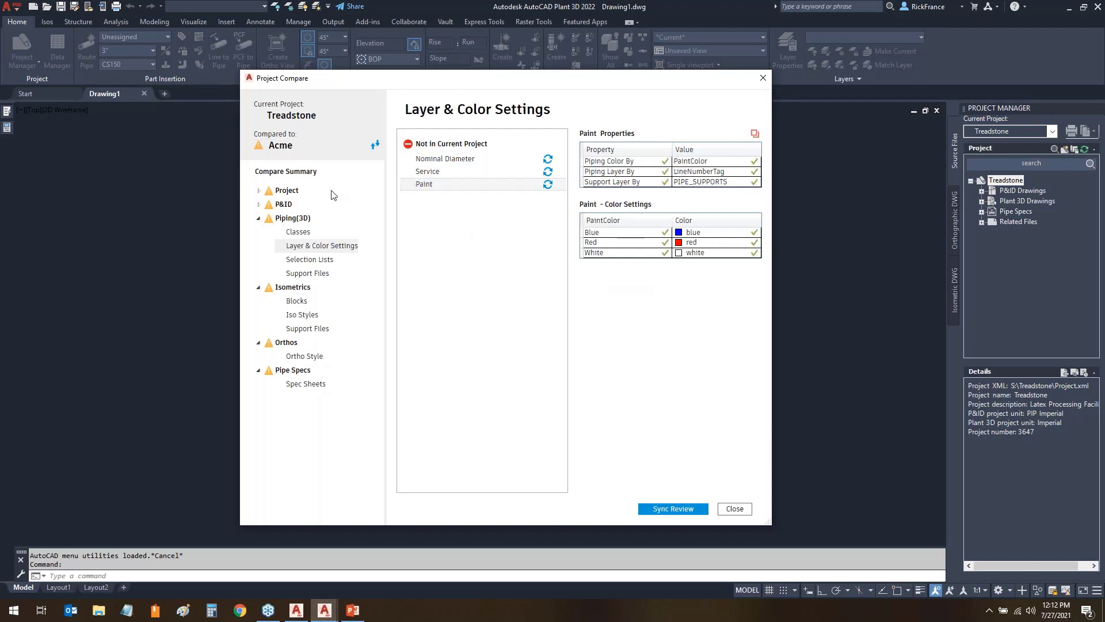
left_click(271, 218)
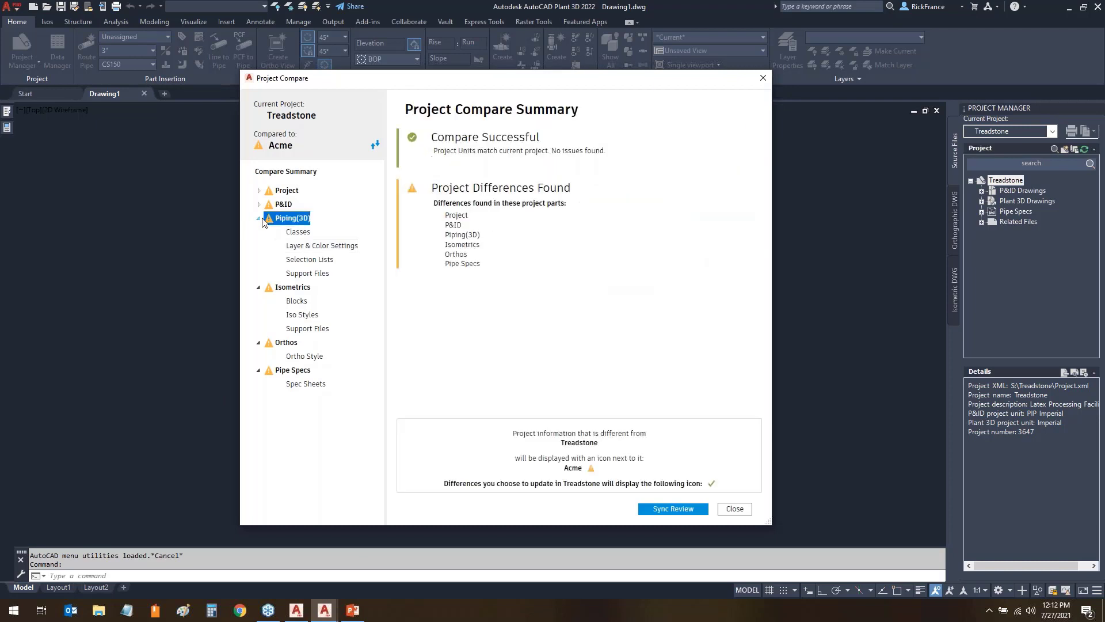
- Mark all values of the Piping(3D) selection lists TracingTypes, Services and PaintColor for syncing
left_click(307, 274)
left_click(315, 258)
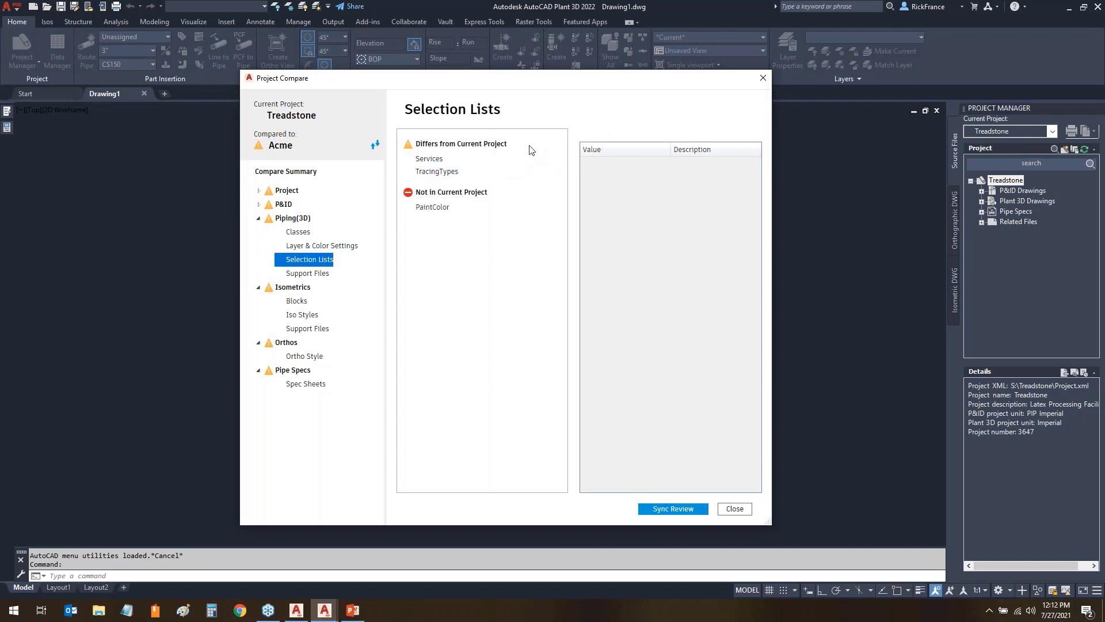
left_click(476, 172)
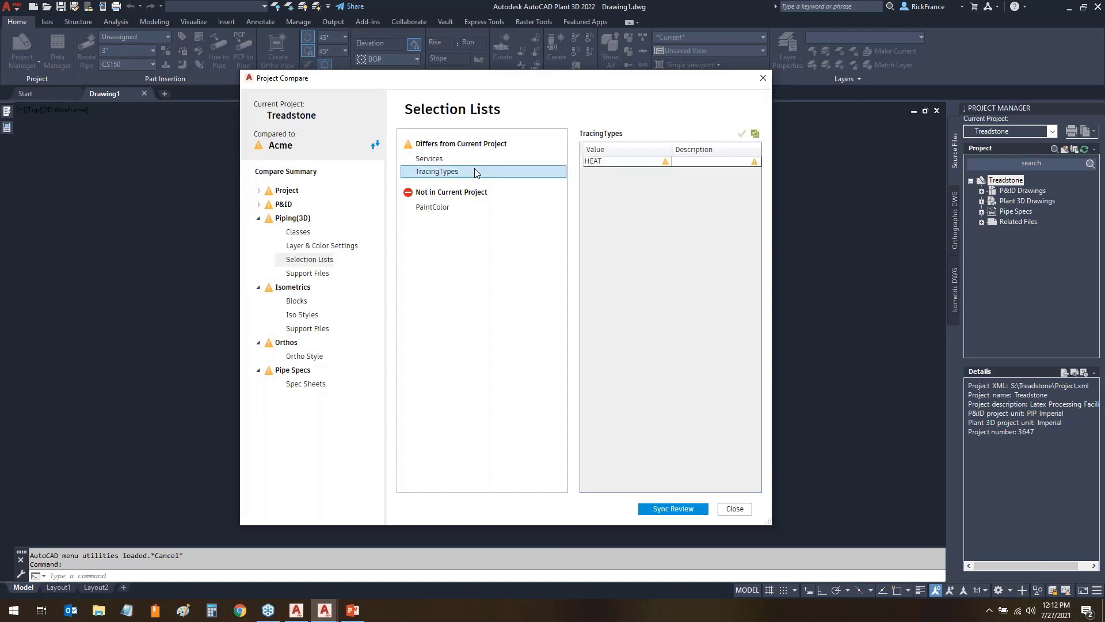
left_click(755, 134)
left_click(445, 160)
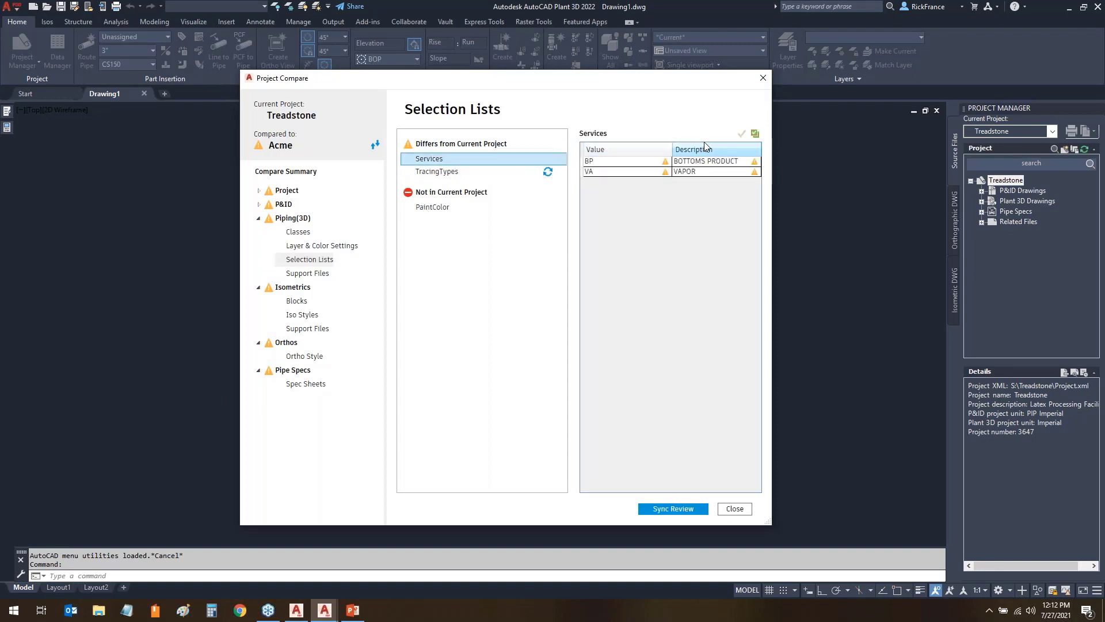
left_click(755, 133)
left_click(469, 204)
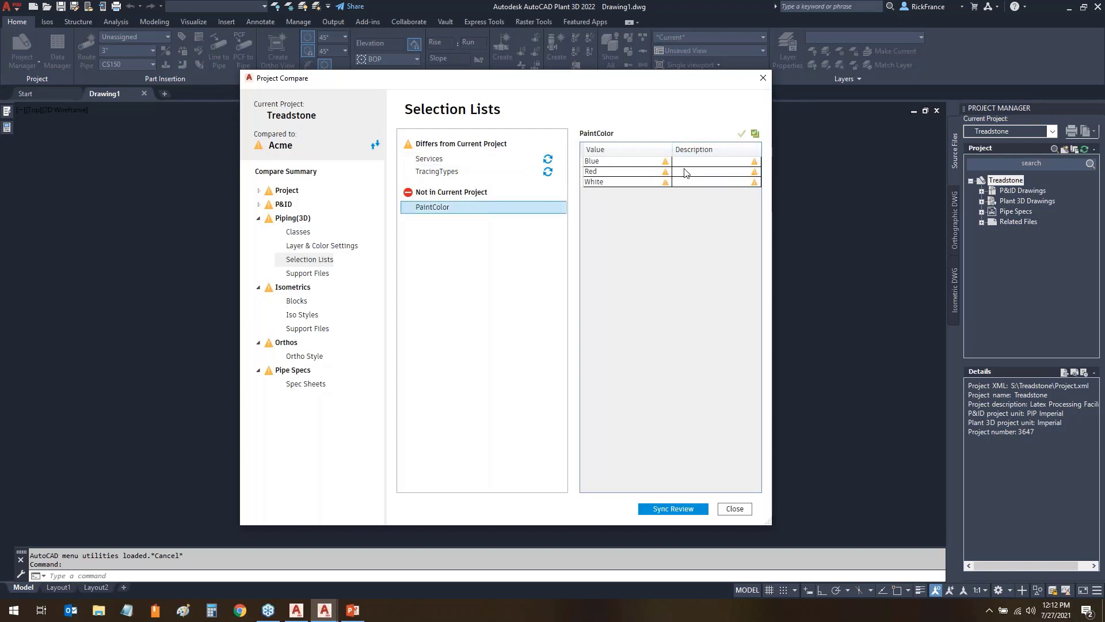
left_click(754, 134)
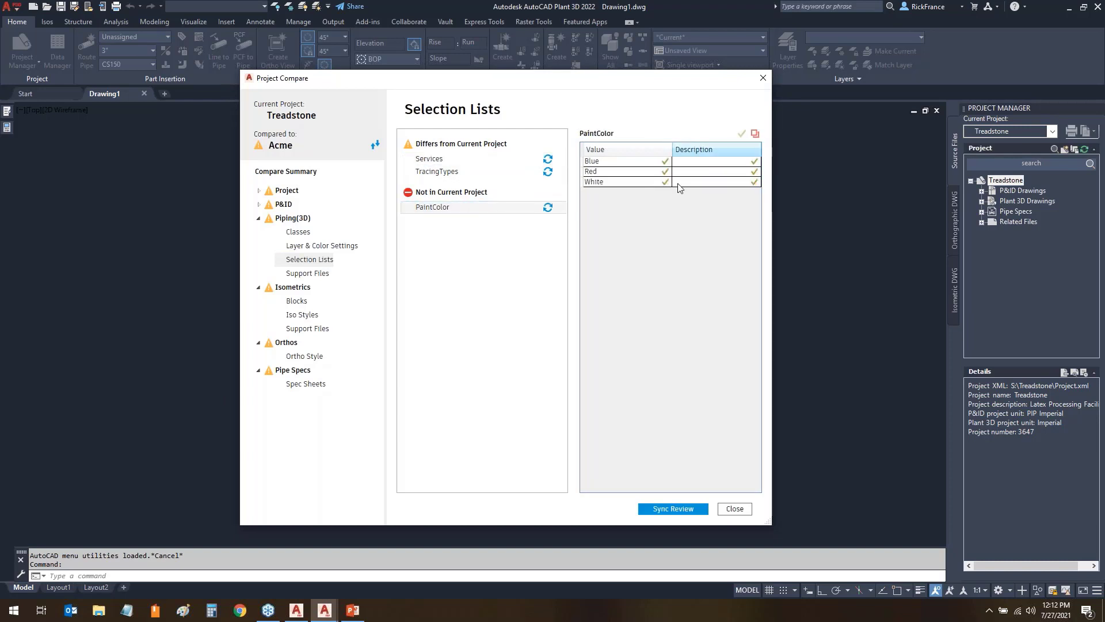
- Mark the Piping(3D) support files PIDTo3dClassMapping.xml and ProjectSetupSpecUpdateSettings.xml for syncing
left_click(310, 275)
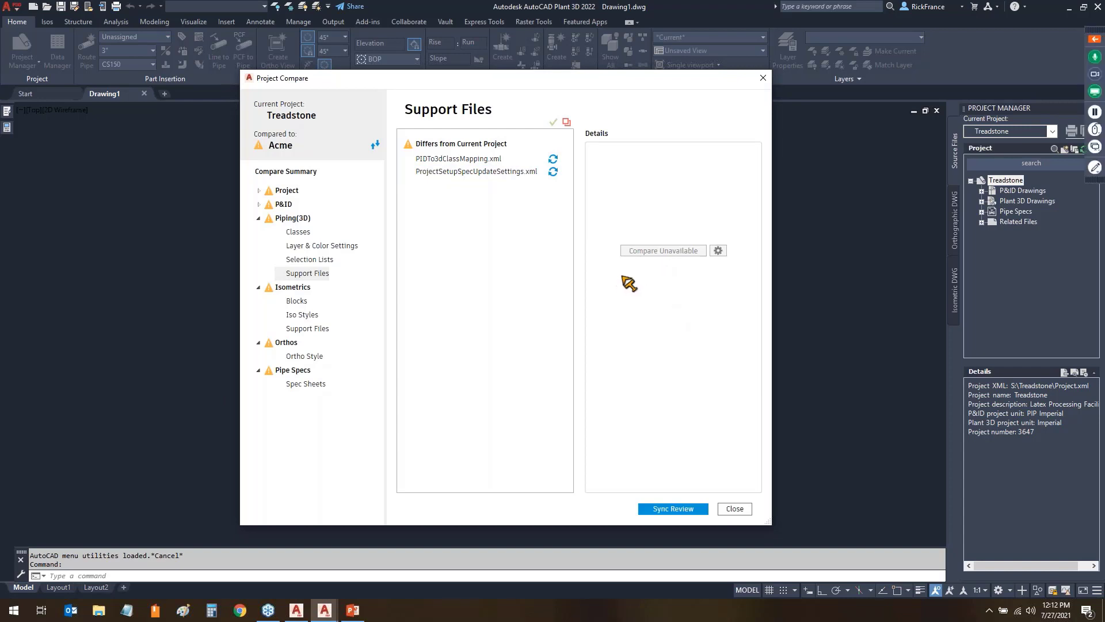
mouse_move(618, 271)
left_mouse_down()
mouse_move(729, 271)
mouse_move(673, 219)
mouse_move(646, 275)
left_mouse_up()
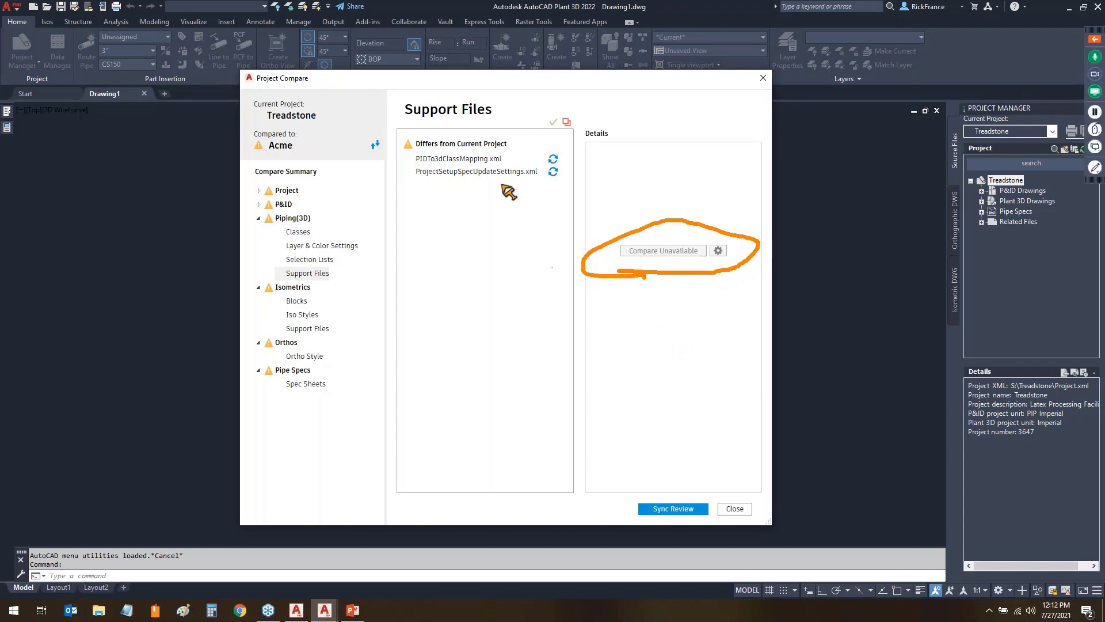
key("Escape")
- Compare Treadstone's PIDTo3dClassMapping.xml with Acme's version using WinMergeU.exe as the external program
left_click(475, 164)
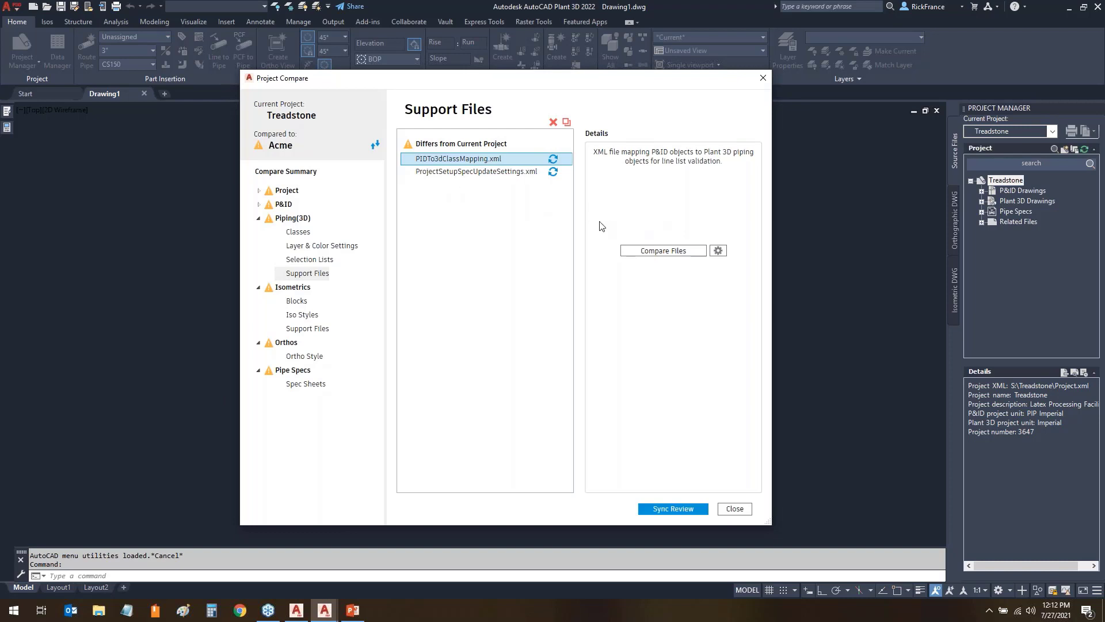
left_click(719, 251)
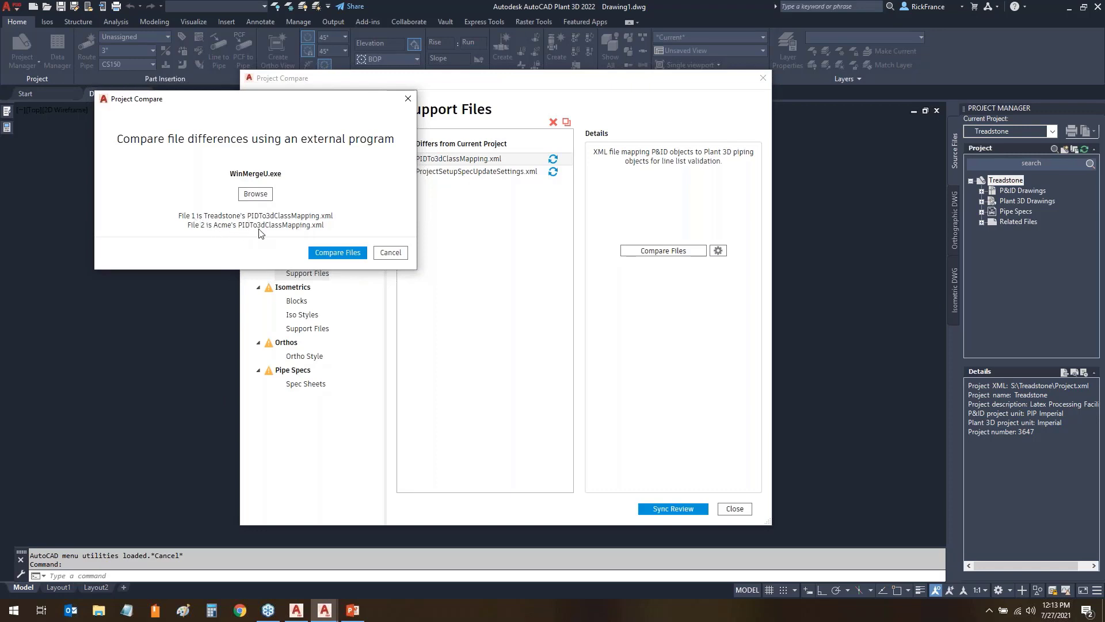
left_click(316, 255)
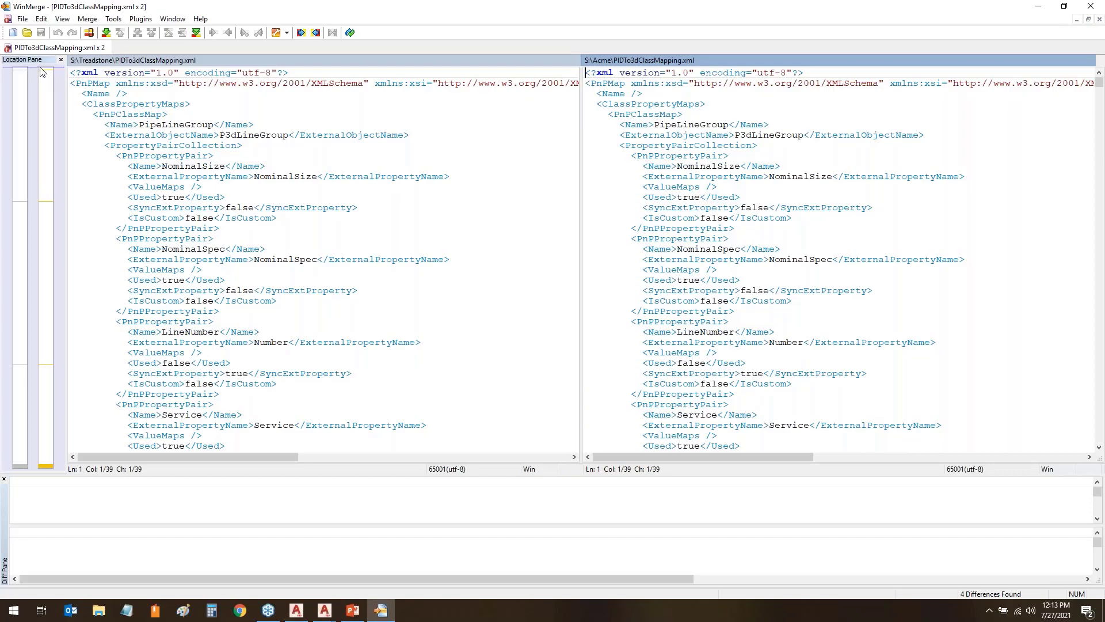
- Examine the highlighted differences between the two PIDTo3dClassMapping.xml files through to the end, and close WinMerge
scroll(43, 78, "down", 10)
left_click_drag(41, 71, 32, 158)
left_click_drag(32, 191, 34, 202)
scroll(509, 202, "up", 1)
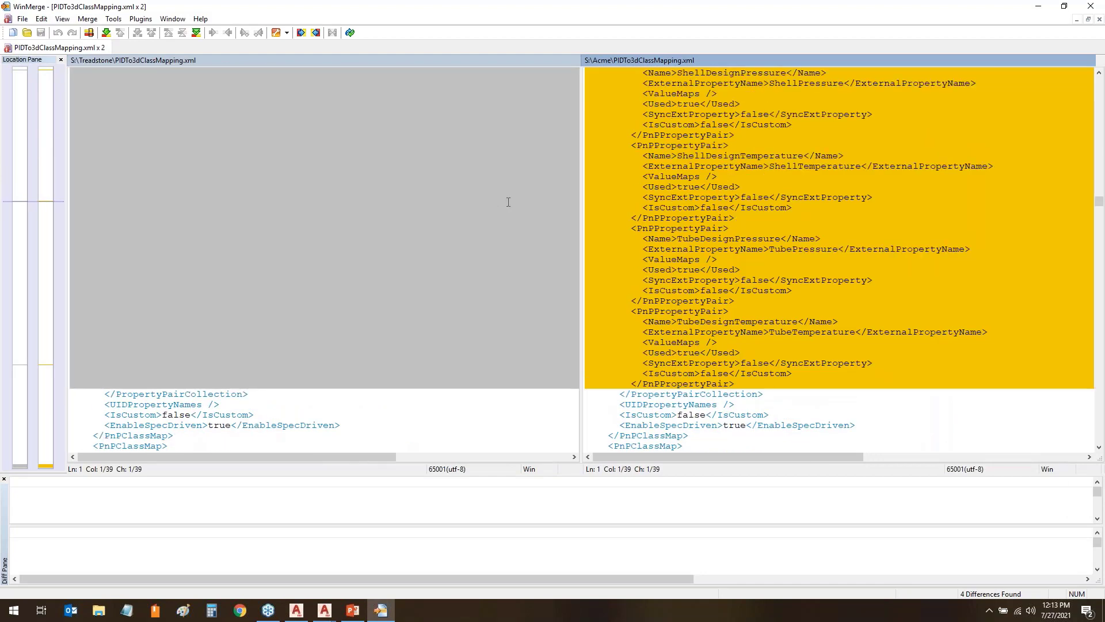
scroll(686, 165, "up", 2)
scroll(697, 139, "up", 2)
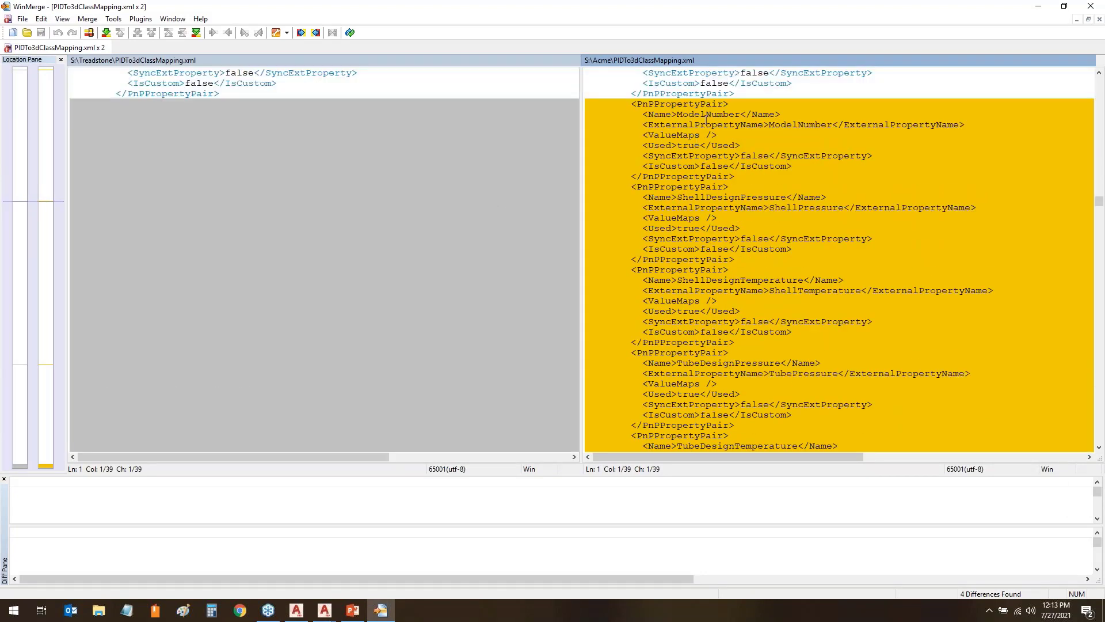
scroll(702, 115, "down", 1)
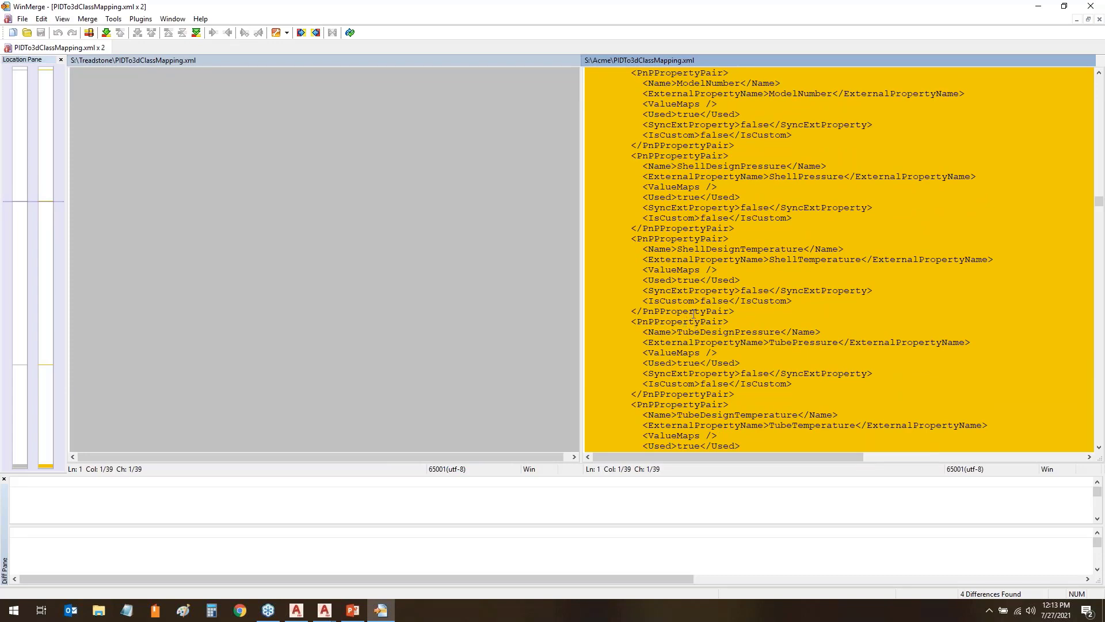
scroll(691, 242, "up", 2)
scroll(690, 166, "down", 7)
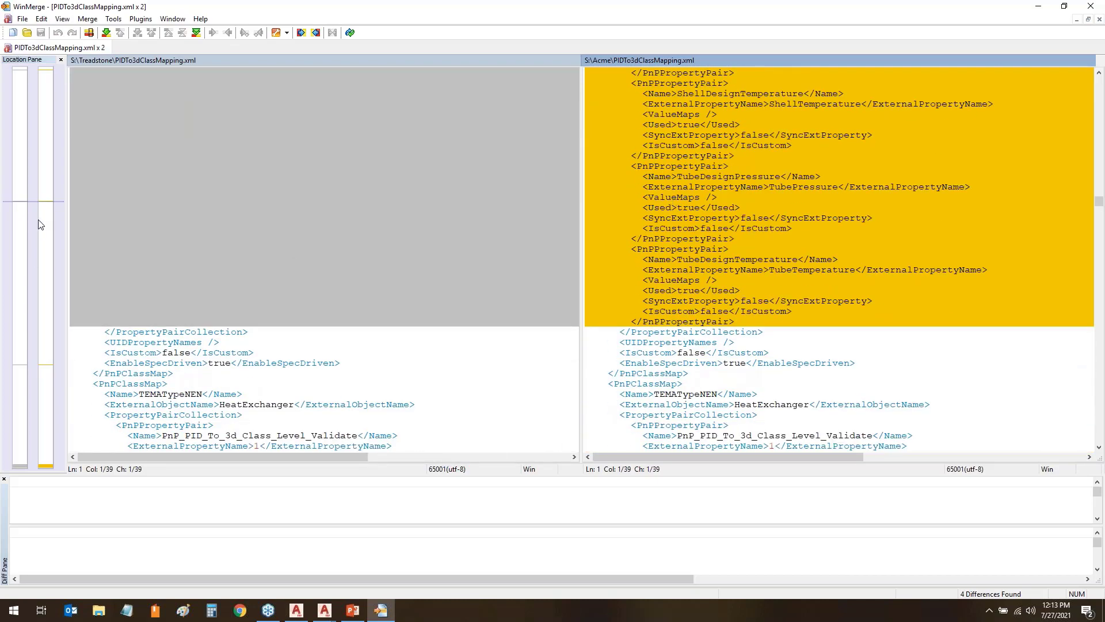
left_click_drag(40, 206, 36, 465)
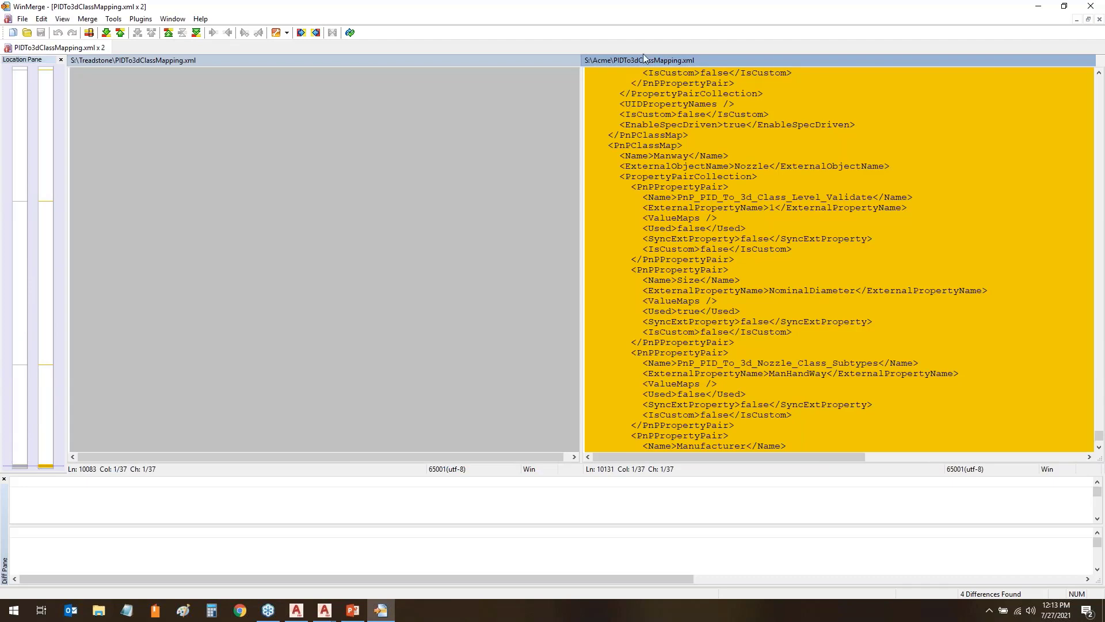
scroll(380, 239, "up", 10)
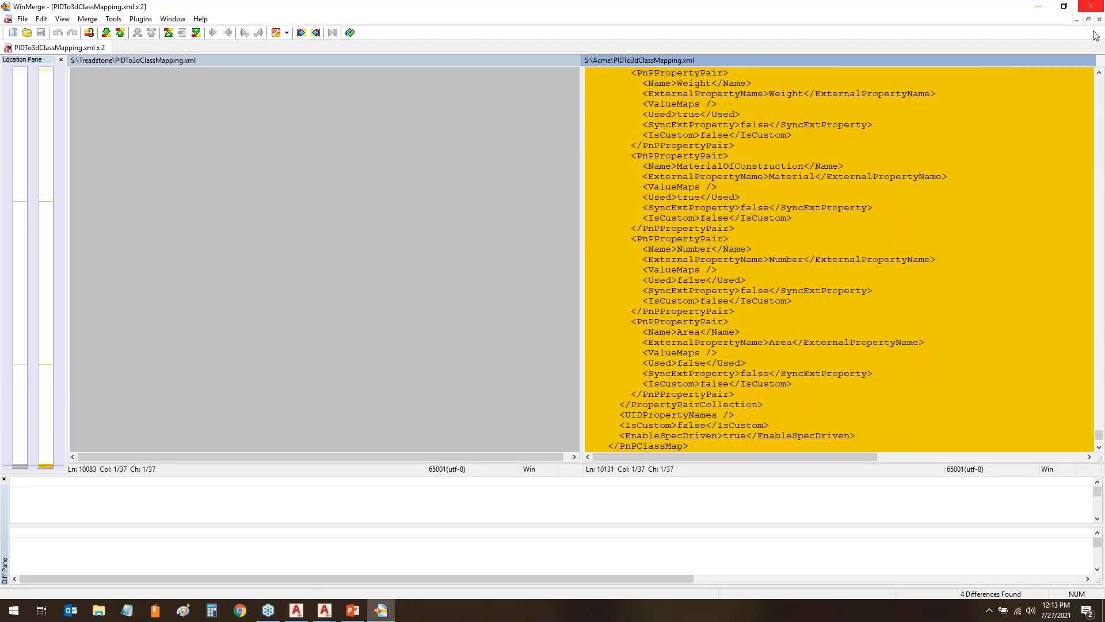
left_click(1092, 8)
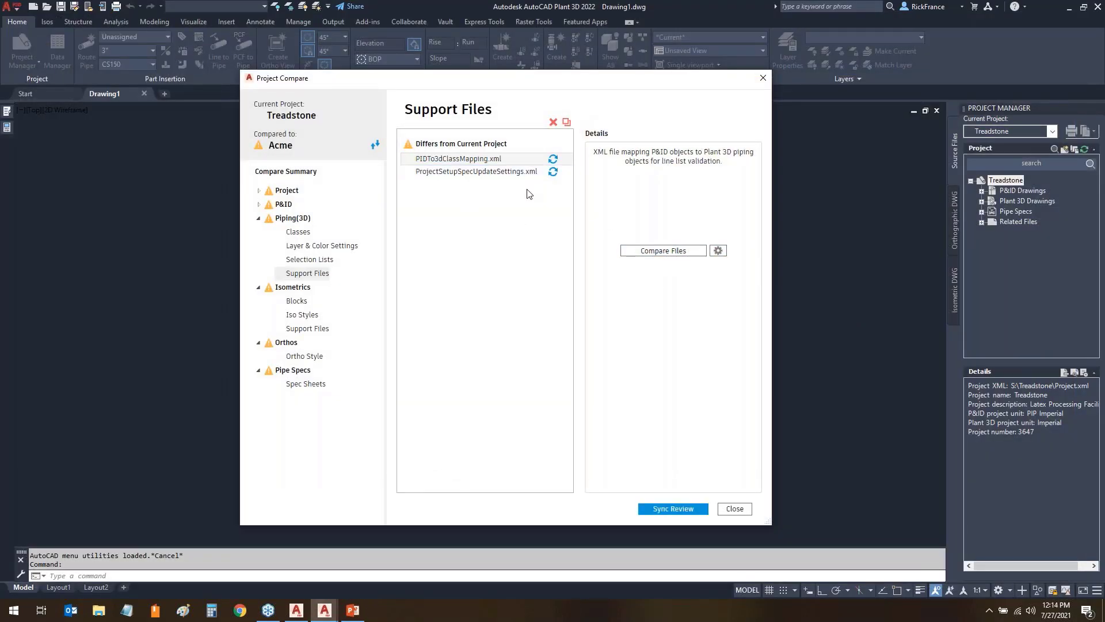
- Mark the isometric block PrRedValve, missing from Treadstone, for syncing
left_click(303, 275)
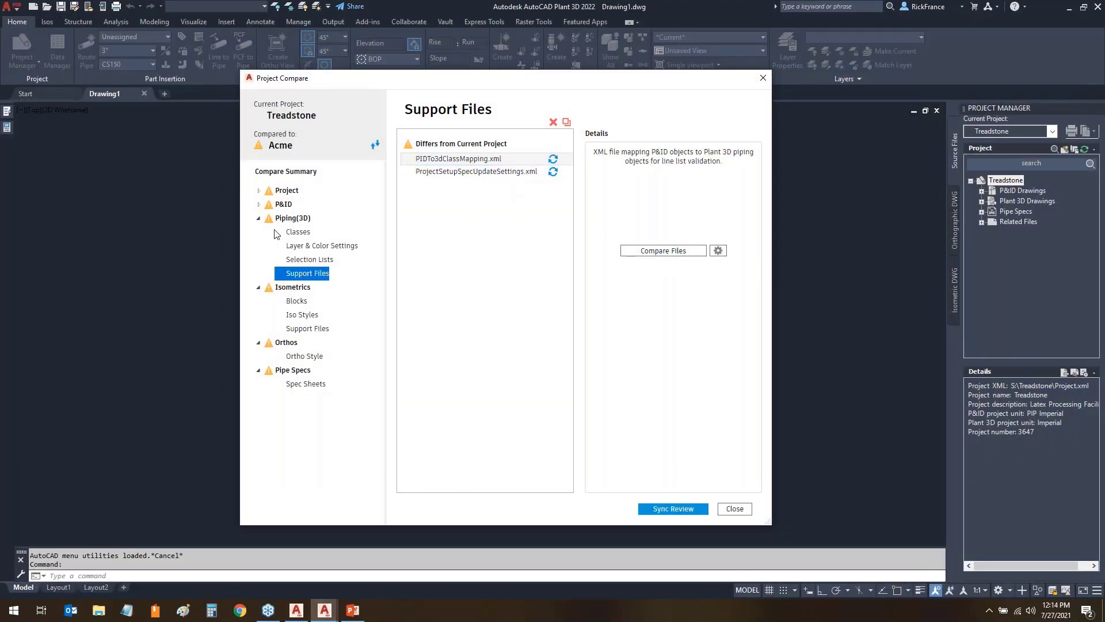
left_click(258, 218)
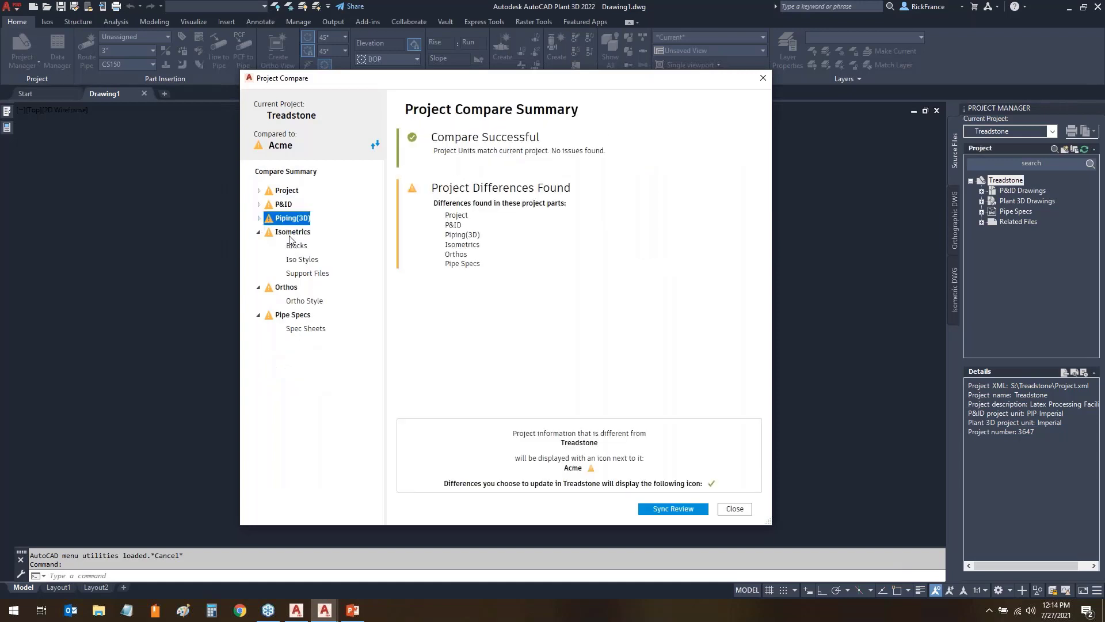
left_click(296, 246)
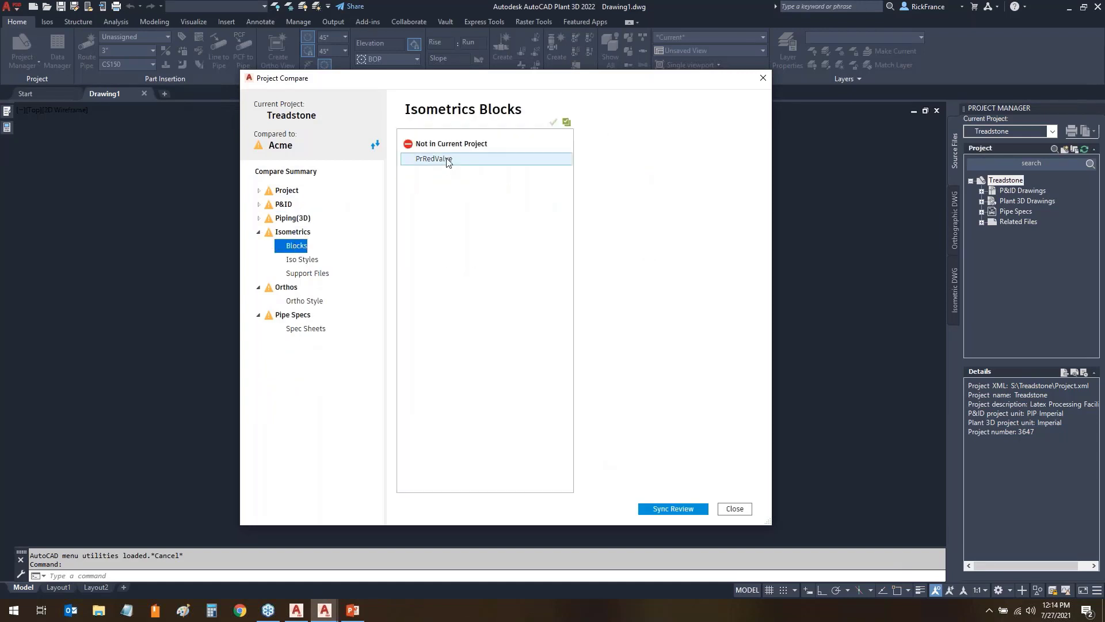
left_click(534, 158)
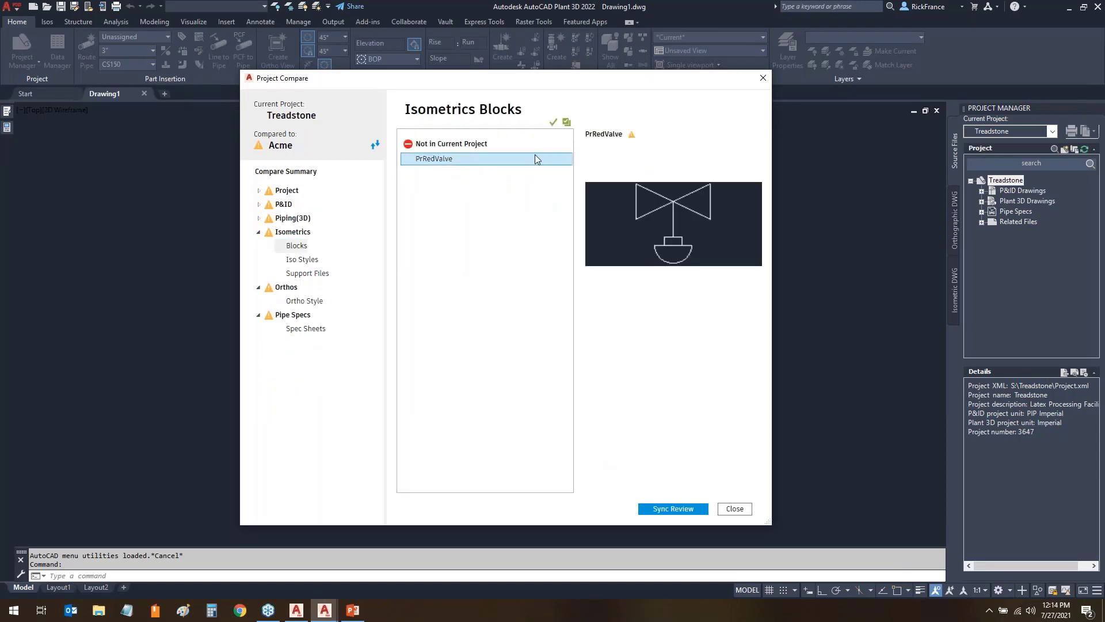
- Mark all files of the missing iso style Vandelay B for syncing
left_click(302, 260)
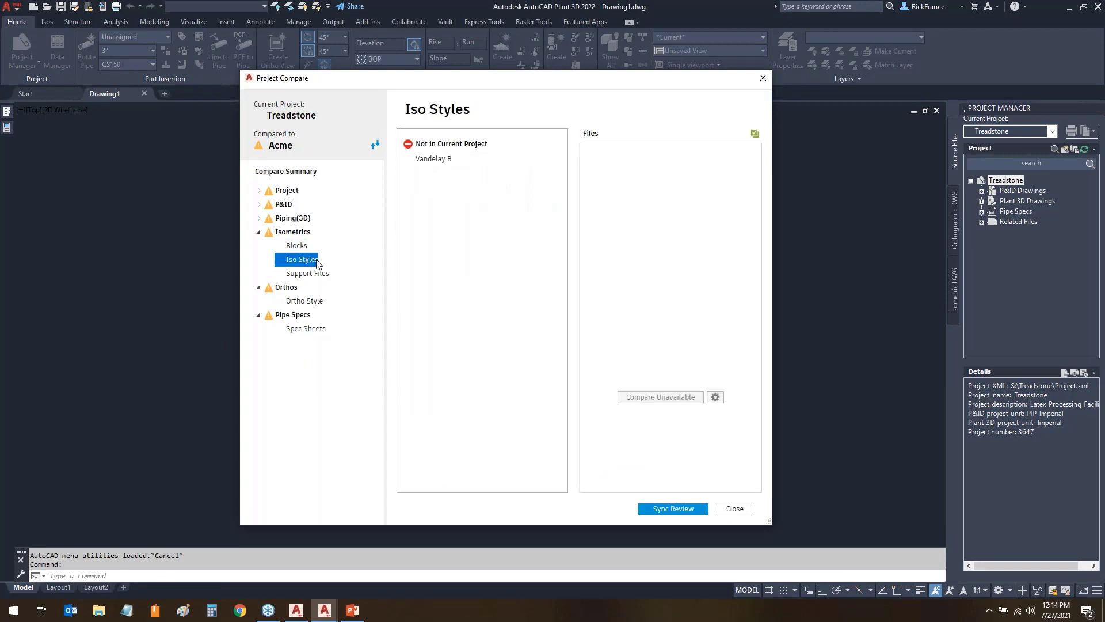
left_click(431, 160)
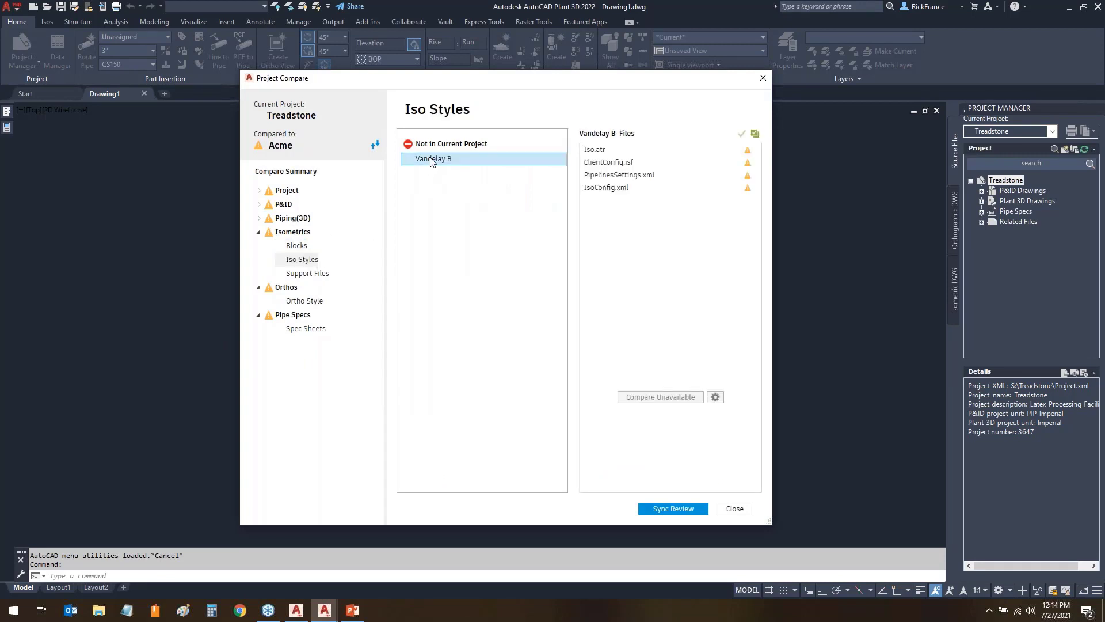
left_click(668, 190)
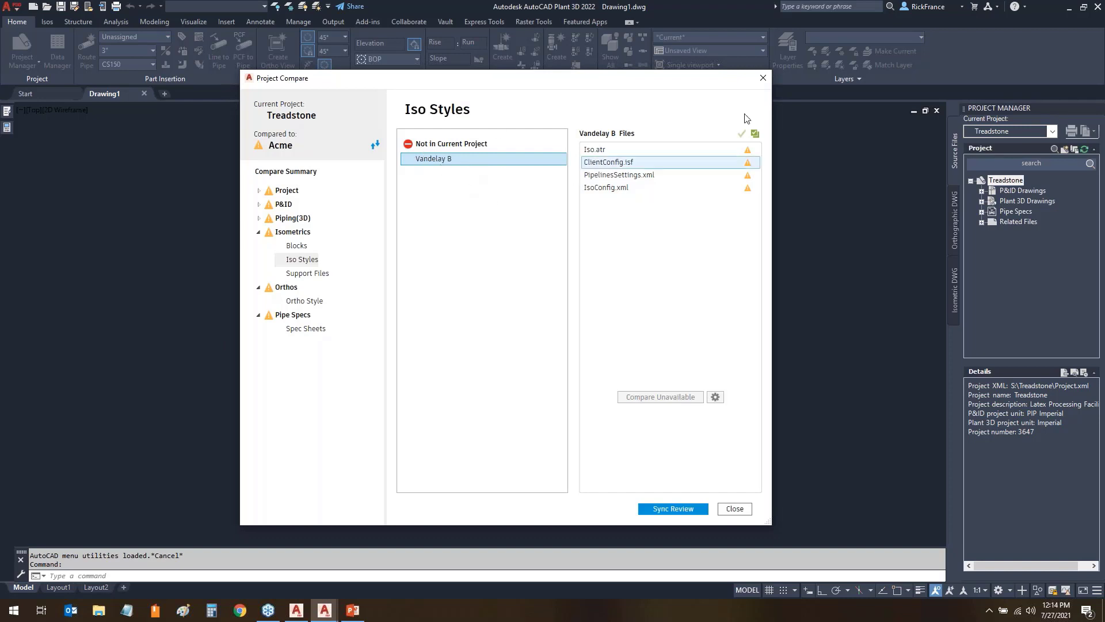
left_click(754, 133)
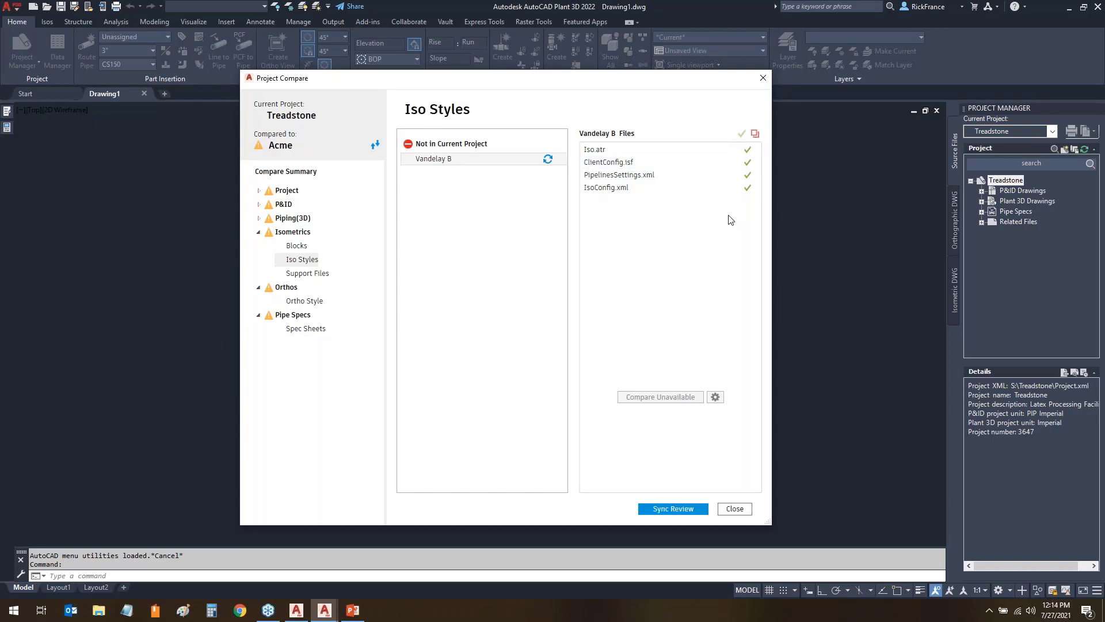
- Mark the Isometrics support file IsoSkeyAcadBlockMap.xml for syncing
left_click(300, 273)
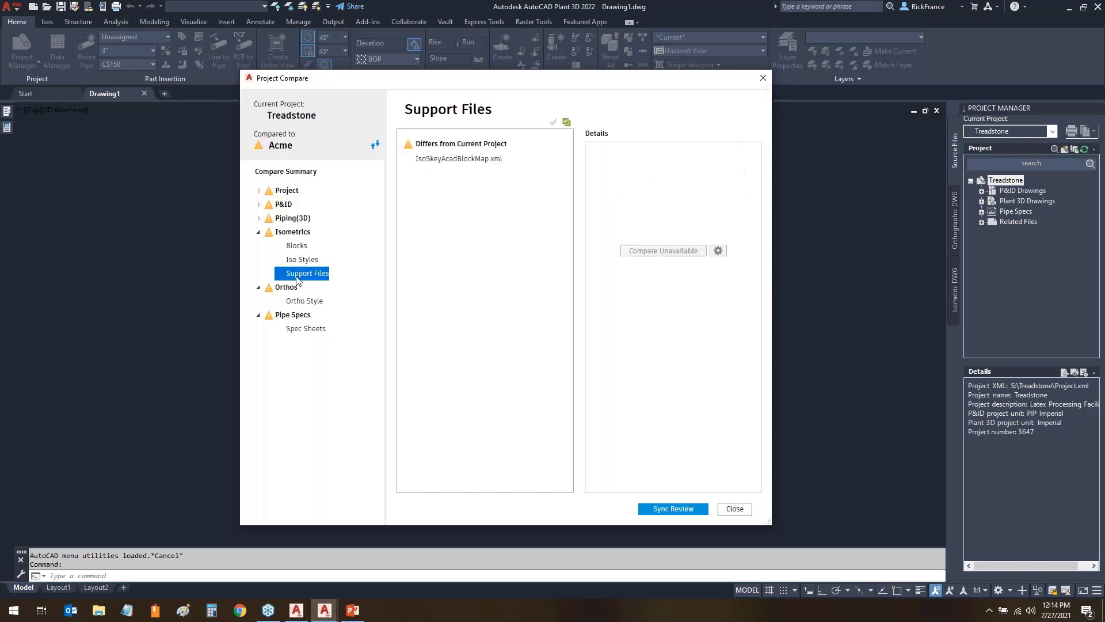
left_click(461, 160)
left_click(567, 122)
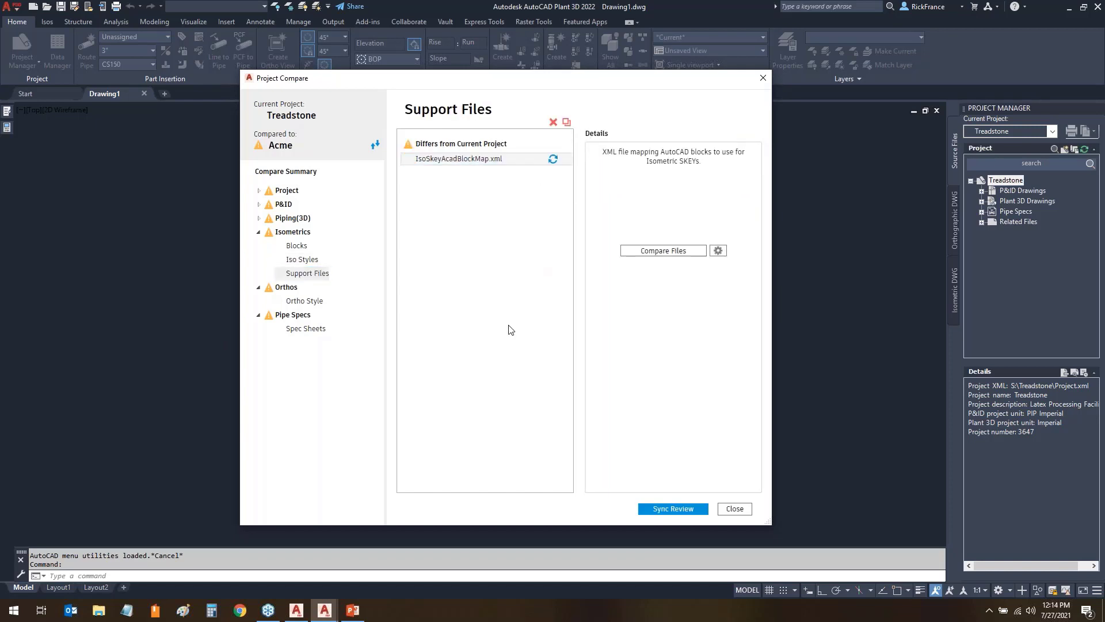
- Mark the OrthoConfig.xml file of the Ortho Default Style for syncing
left_click(258, 232)
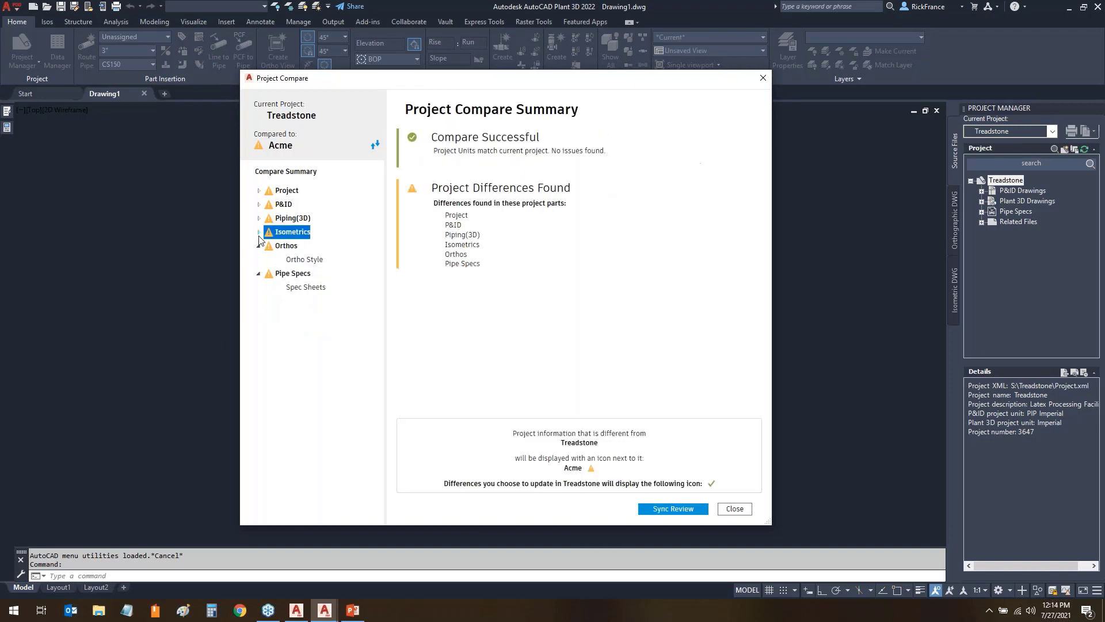
left_click(300, 259)
left_click(450, 159)
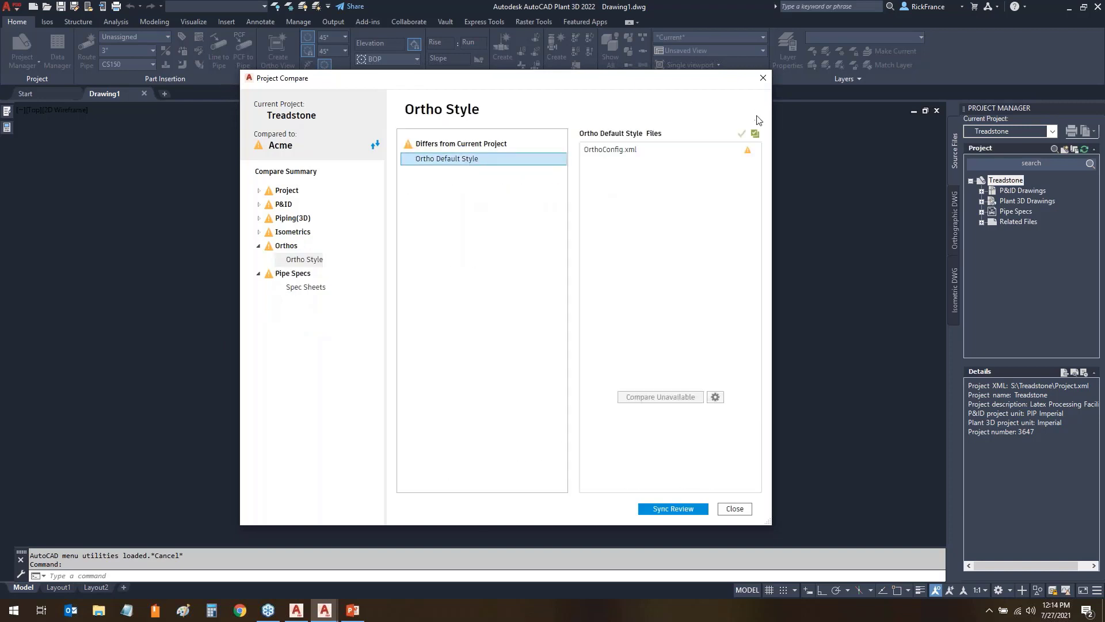
left_click(755, 133)
- Mark the differing pipe spec sheet CS150 for syncing
left_click(305, 287)
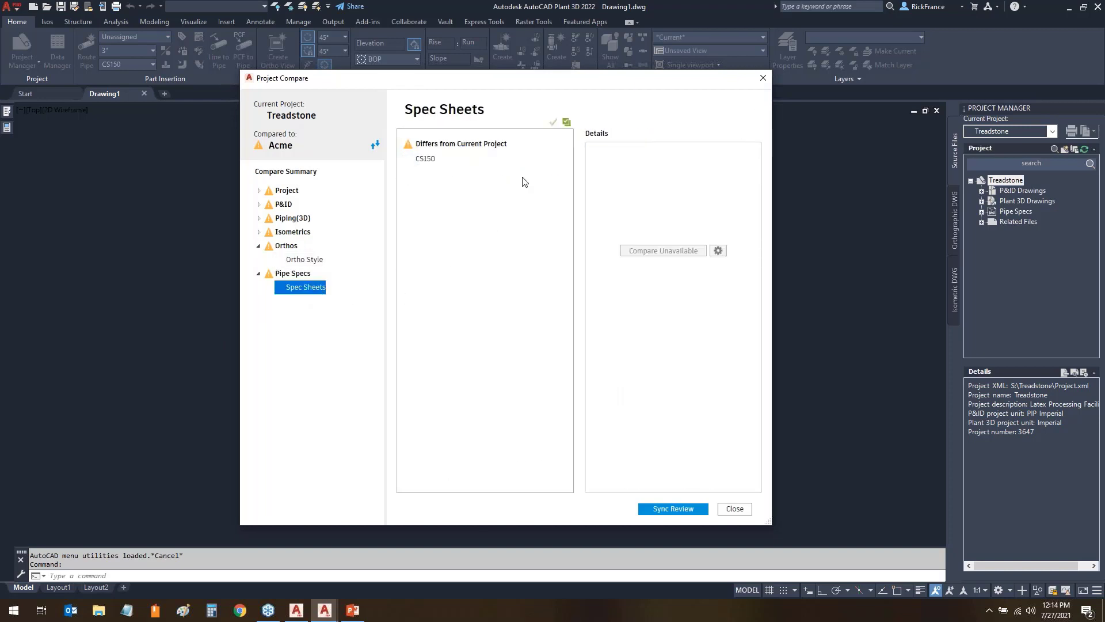
left_click(435, 159)
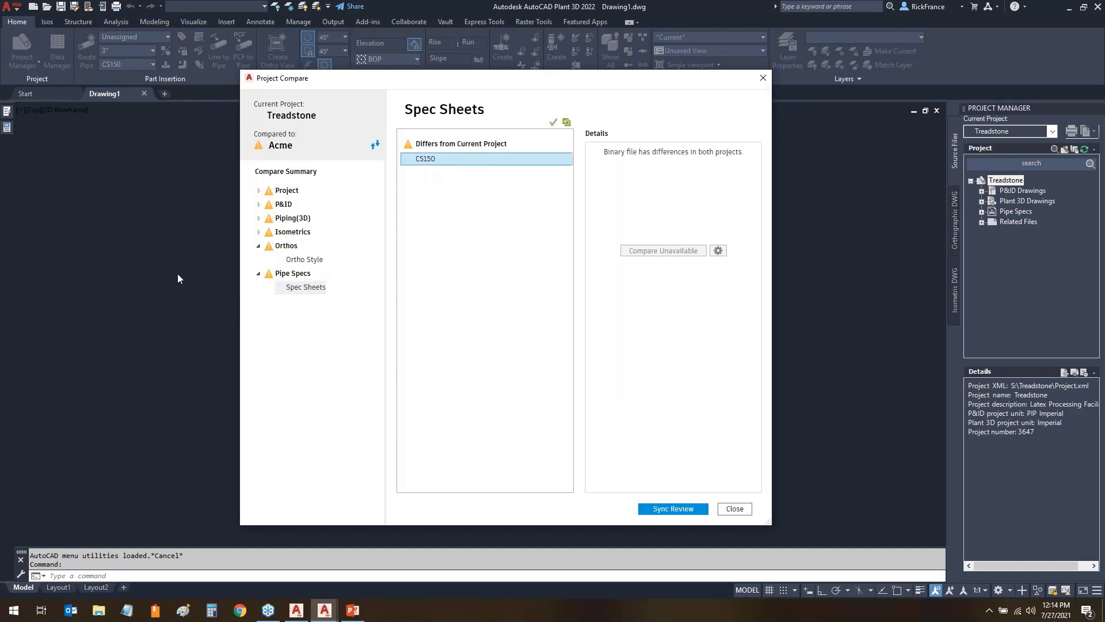
left_click(259, 245)
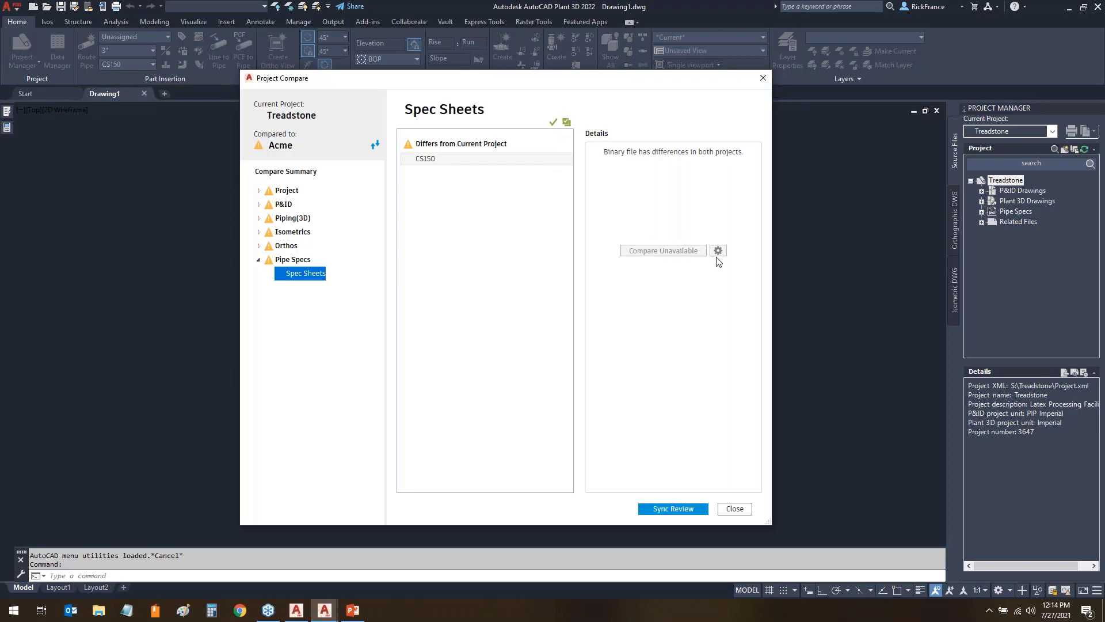
left_click(441, 160)
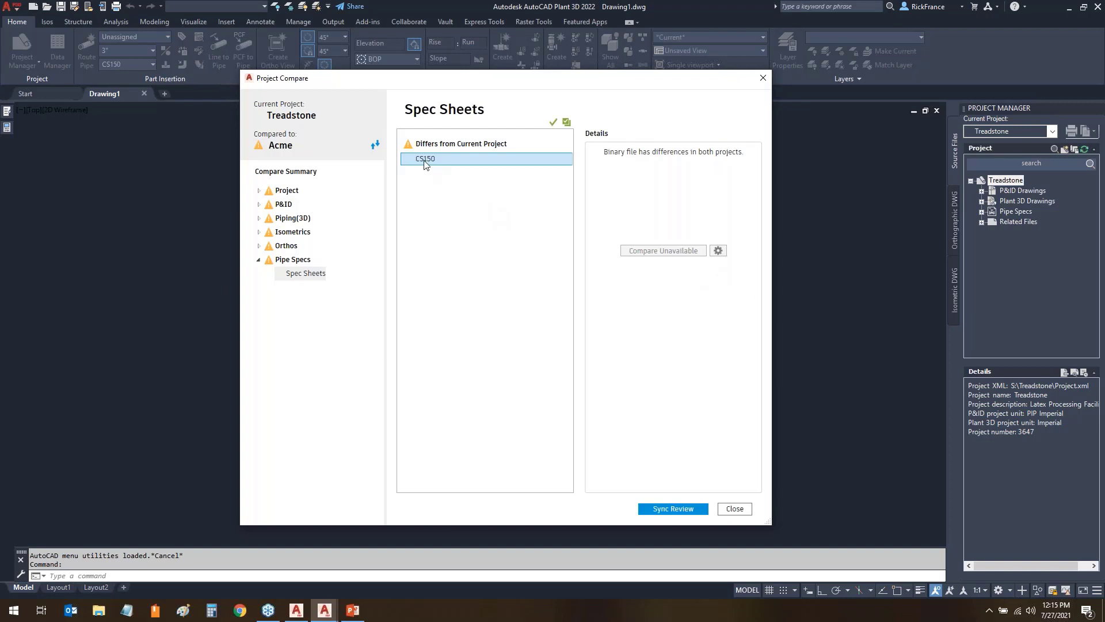
left_click(566, 122)
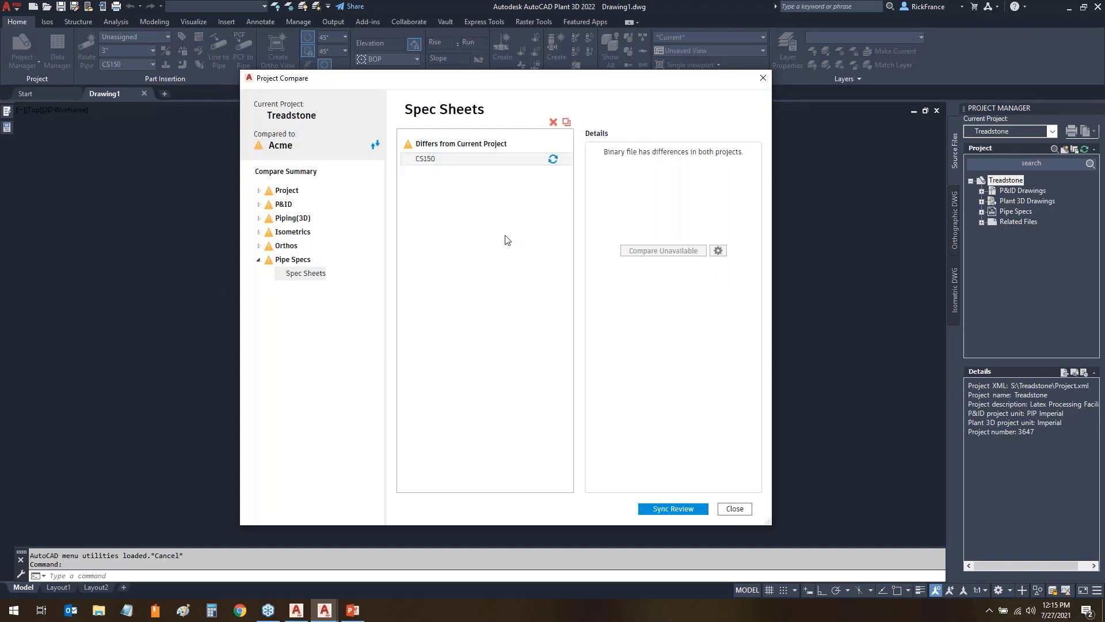
left_click(260, 260)
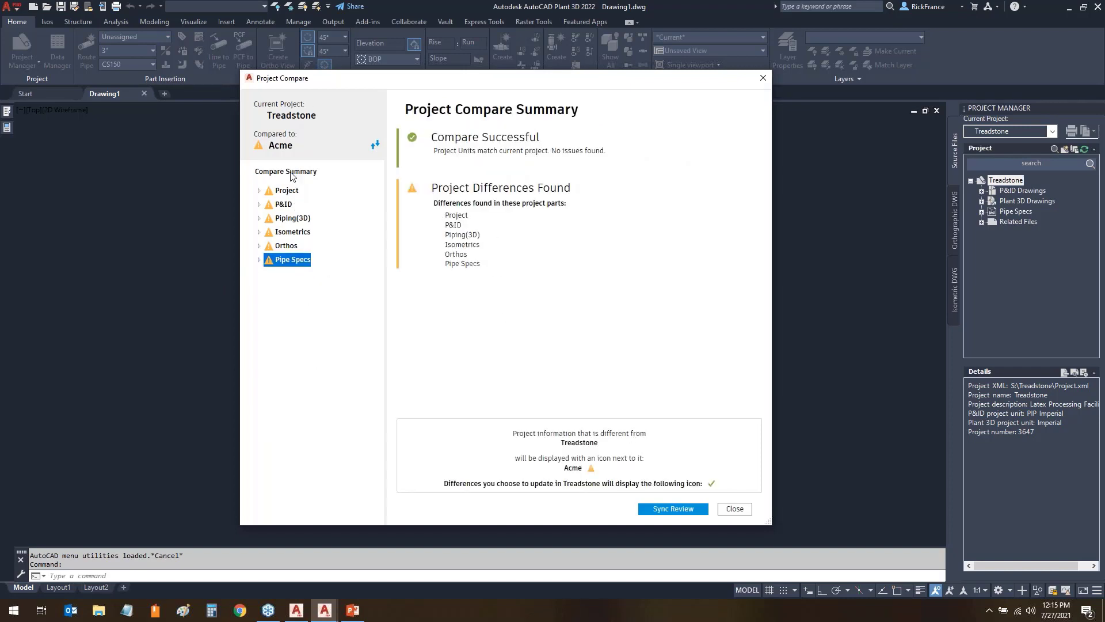
- Review the sync summary of all marked parts, and sync them from Acme into Treadstone
left_click(517, 231)
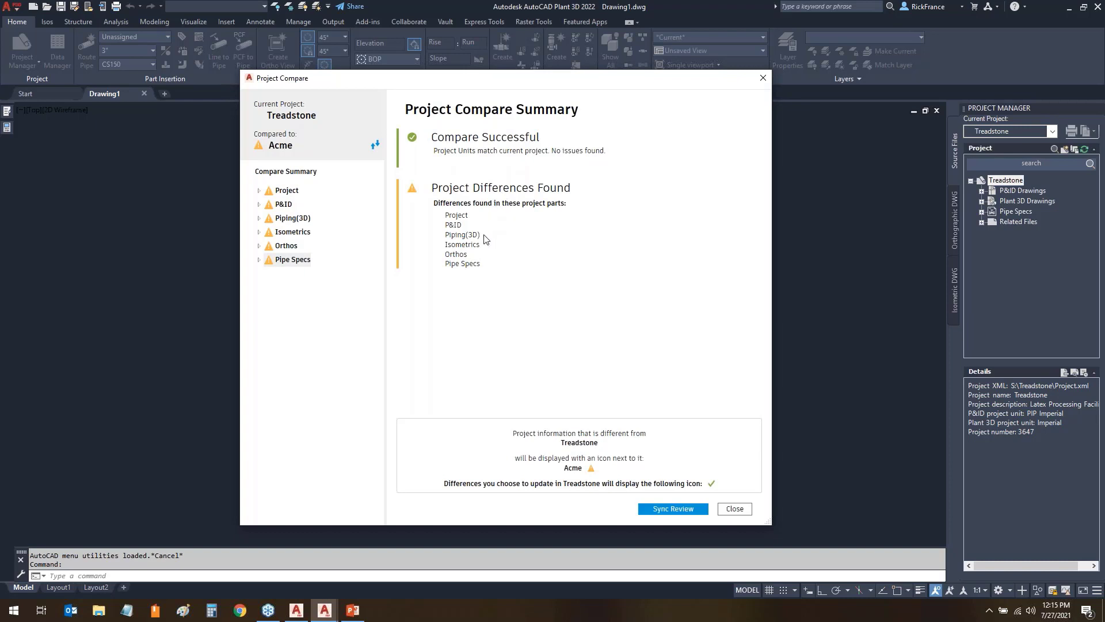
left_click(296, 194)
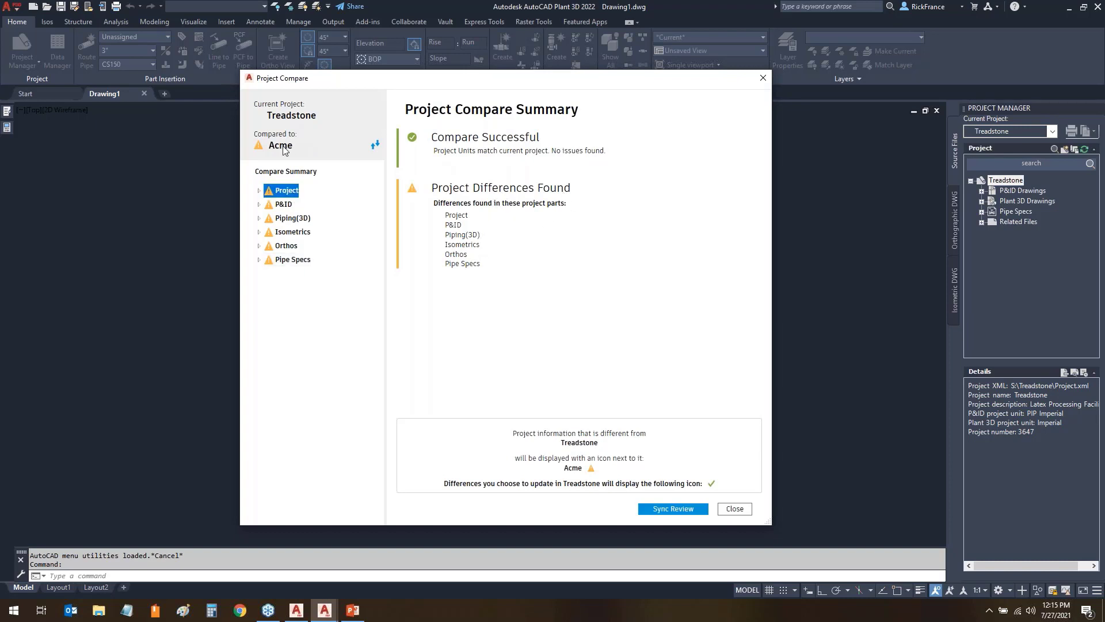
left_click(675, 510)
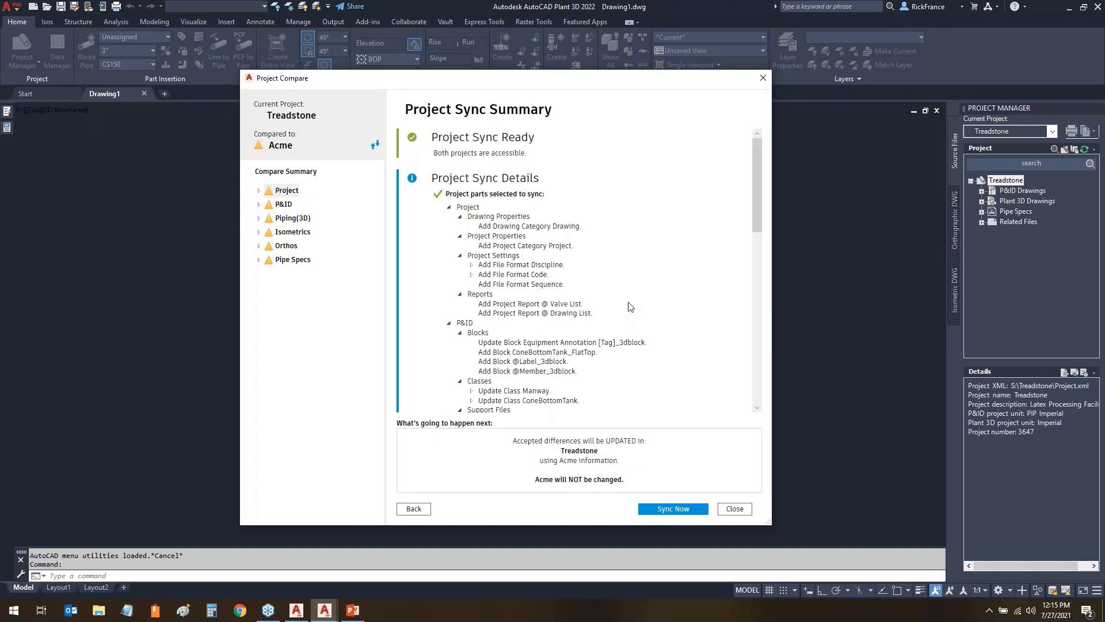
left_click_drag(755, 219, 742, 407)
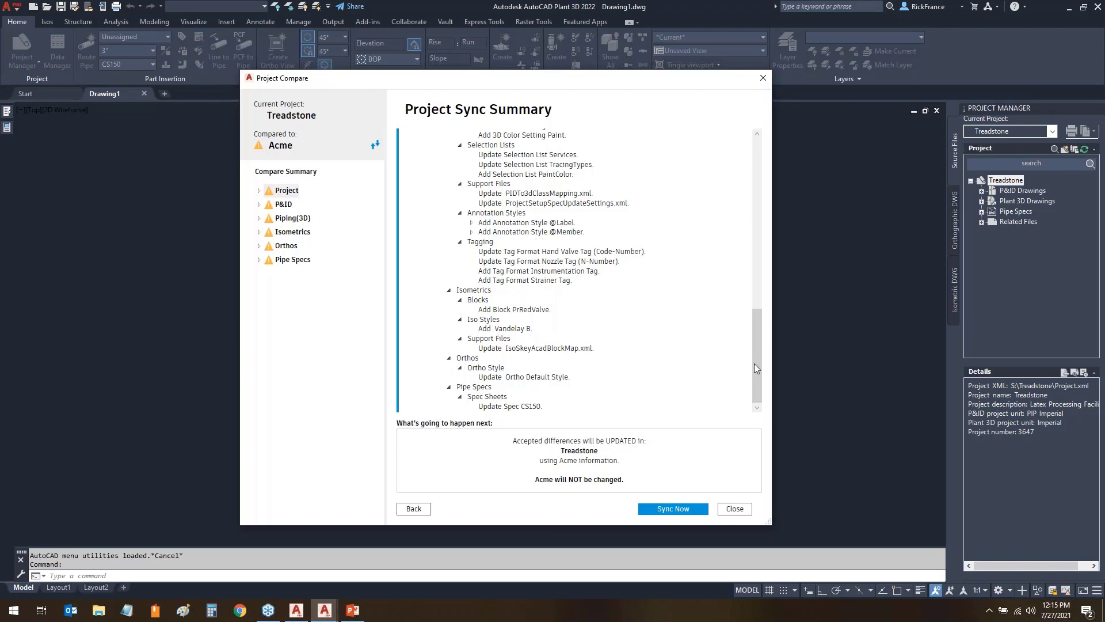
left_click_drag(755, 364, 756, 253)
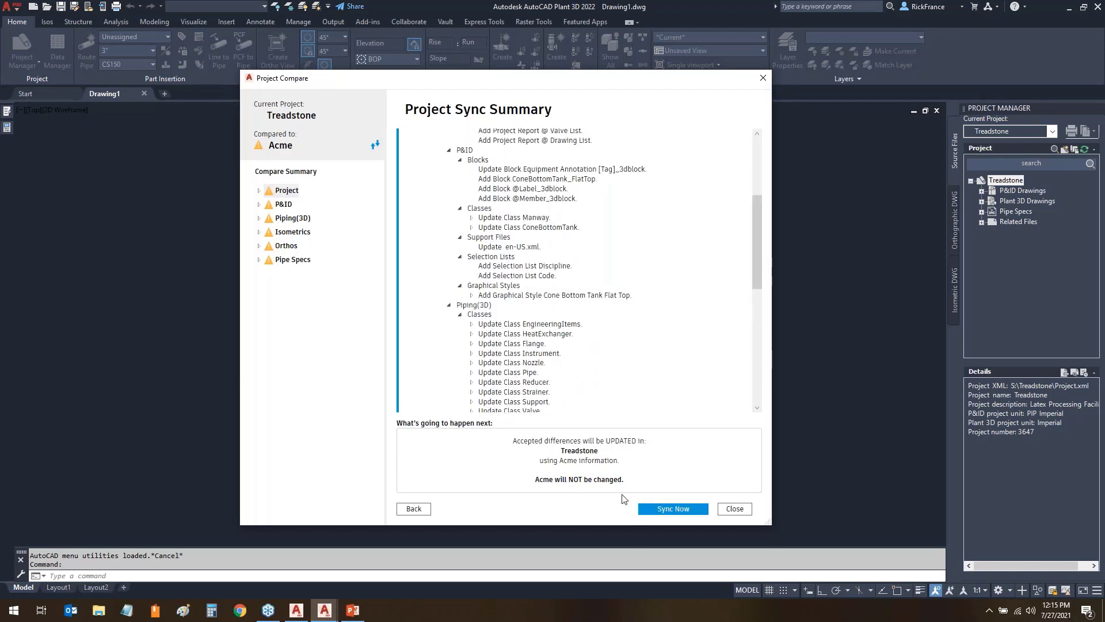
left_click_drag(628, 493, 696, 493)
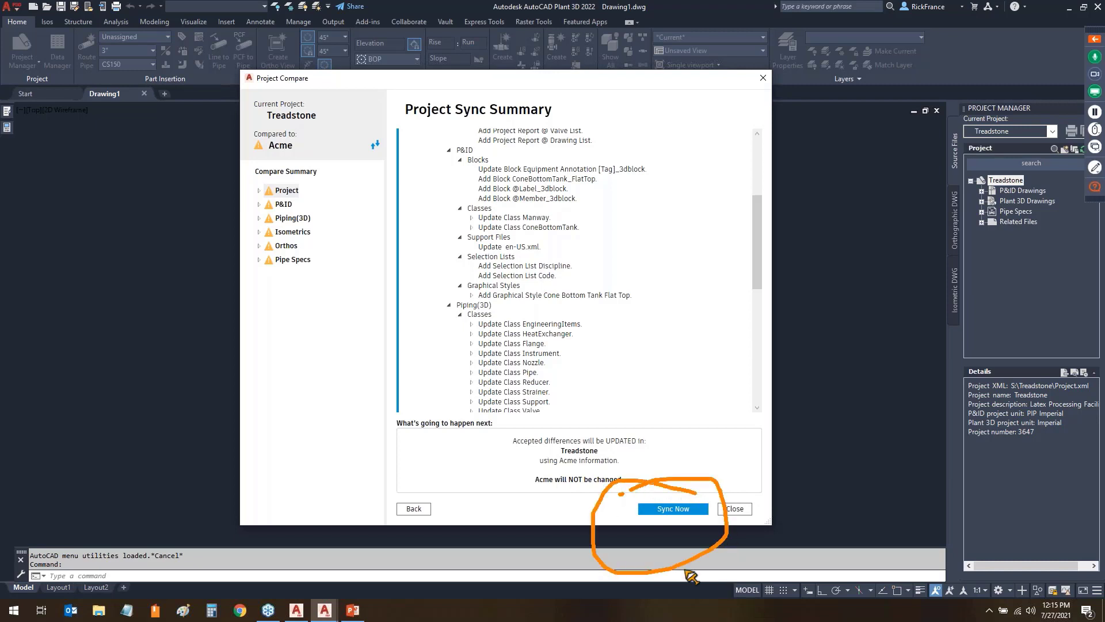
left_click(674, 510)
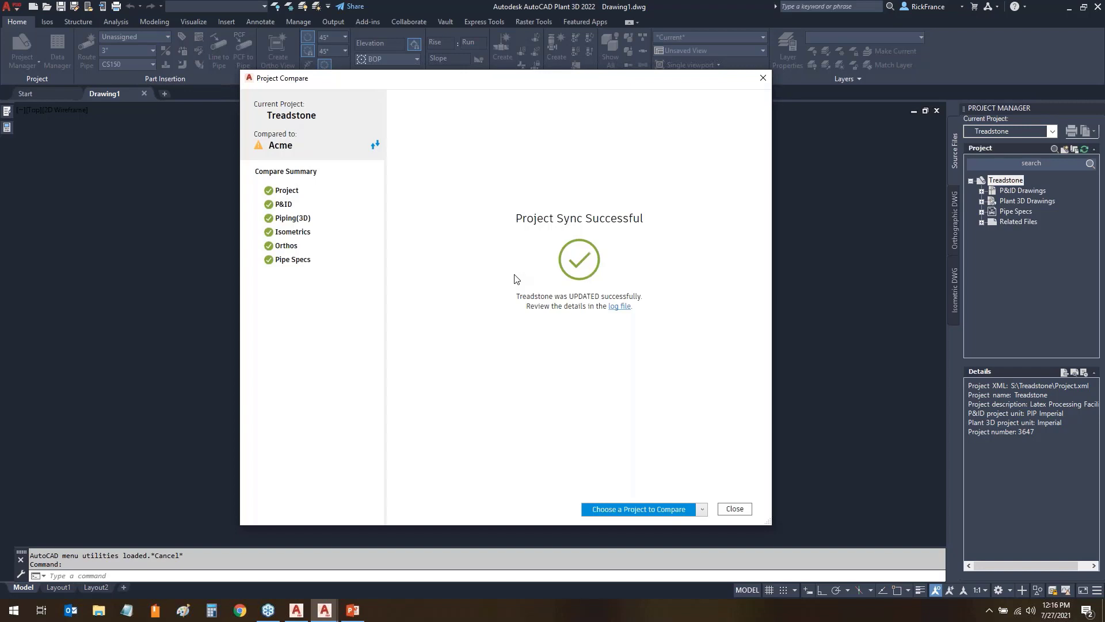
left_click(735, 509)
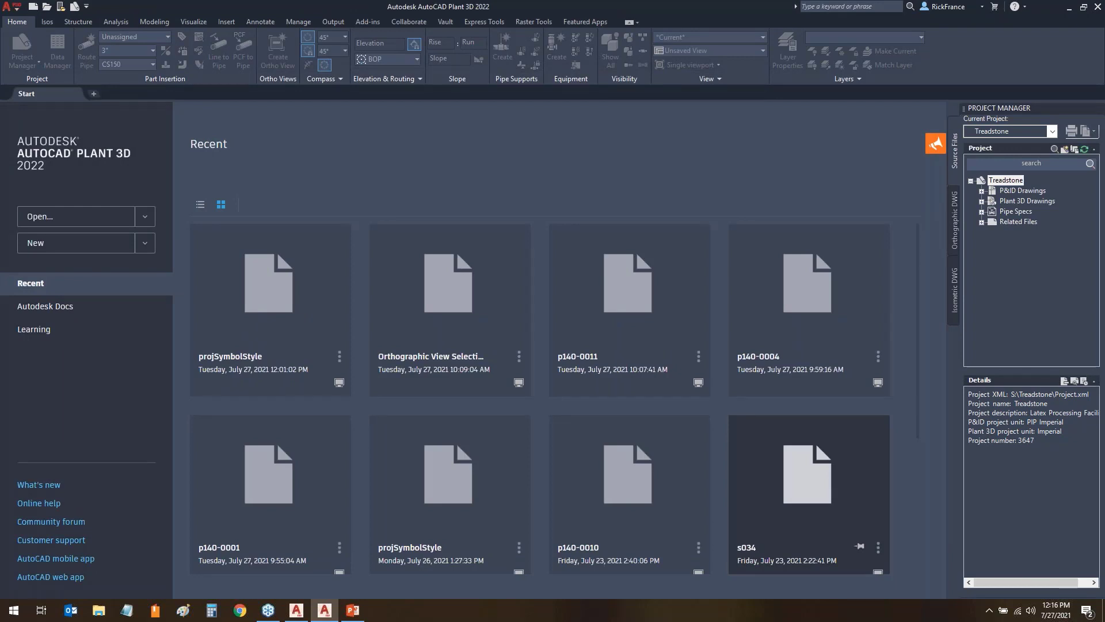
- Run Project Compare on Treadstone again, using the Project.xml of the Acme project as reference
right_click(1003, 182)
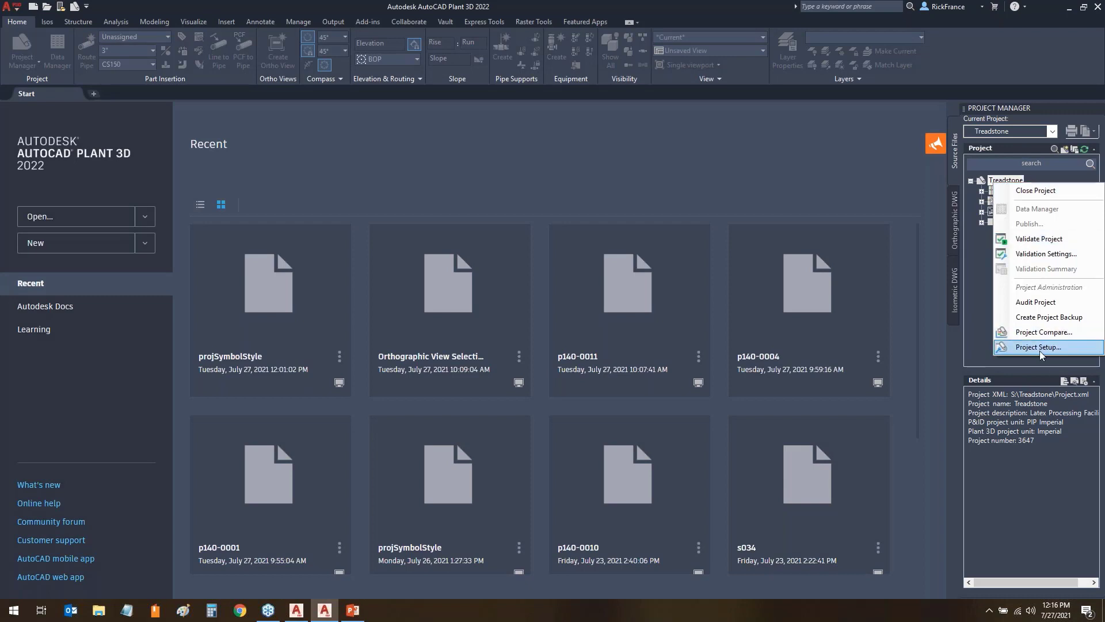
left_click(1040, 334)
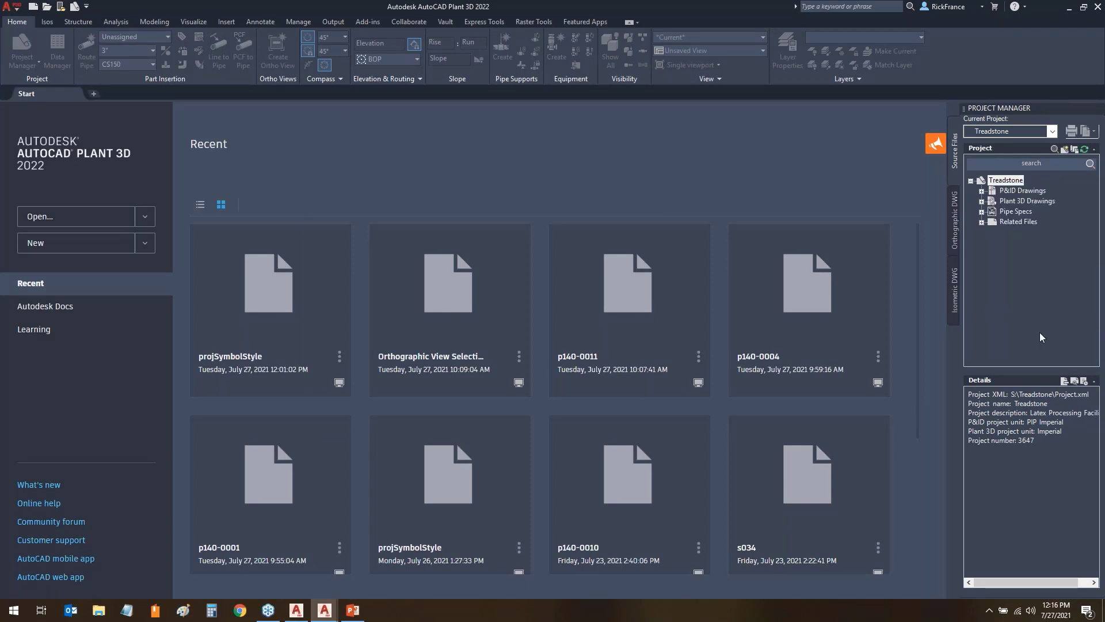
left_click(526, 421)
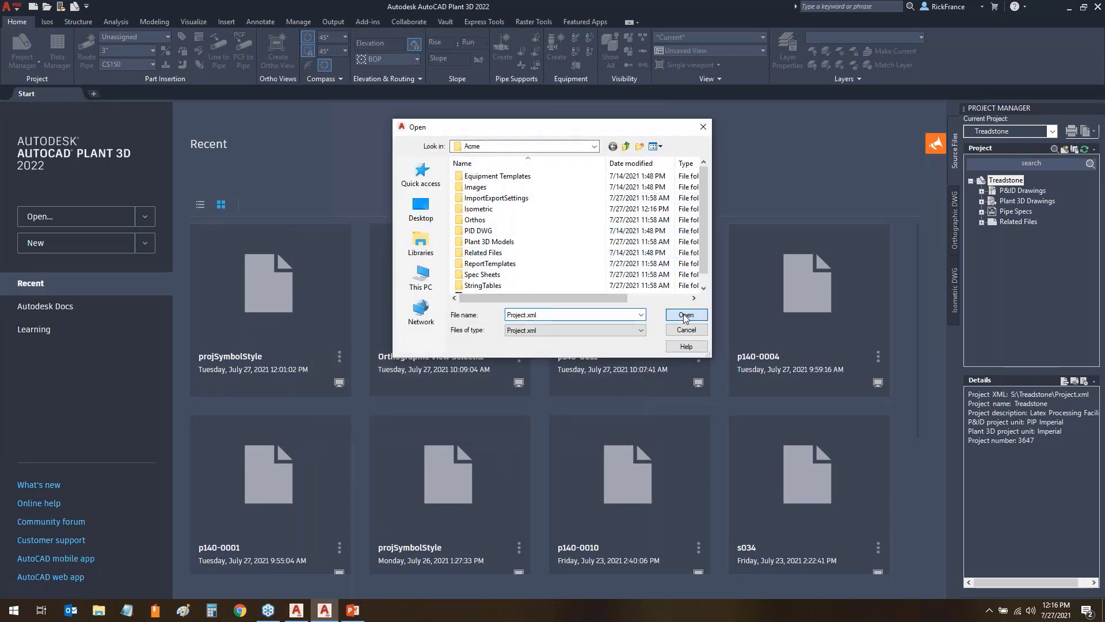
left_click(684, 314)
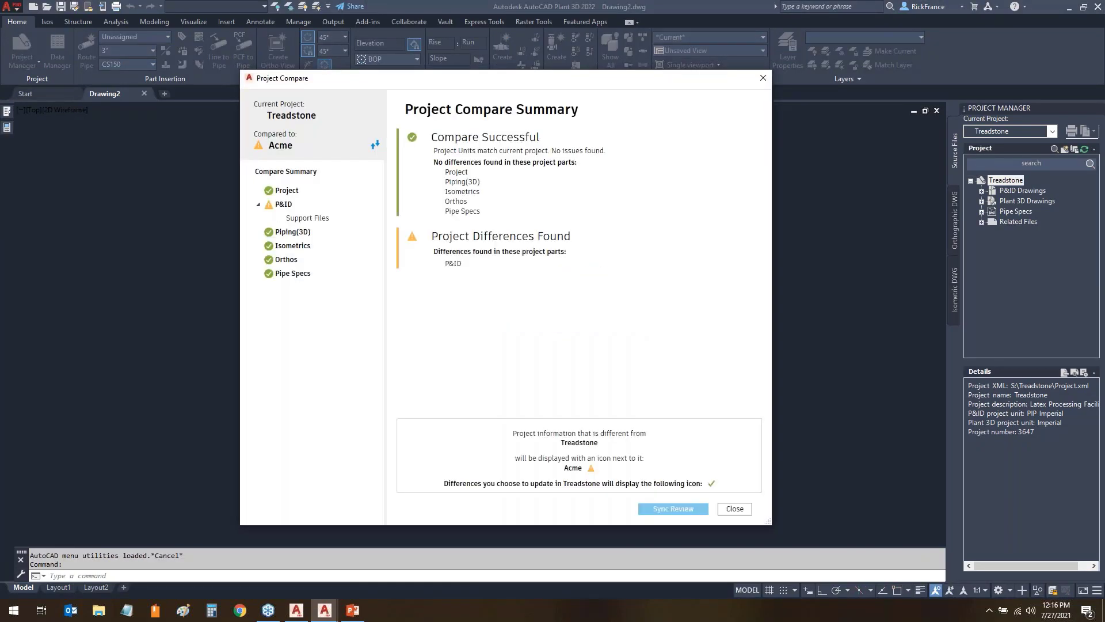
- Compare the two projects' P&ID support file en-US.xml in WinMerge, examining the highlighted differences near the end of the file
left_click(311, 220)
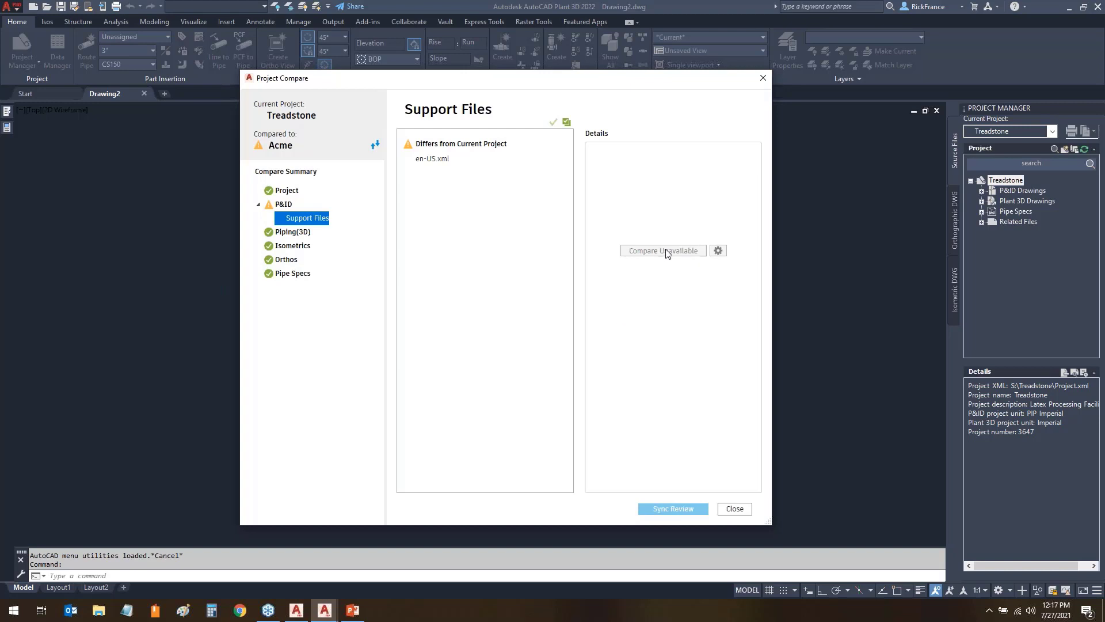
left_click(432, 161)
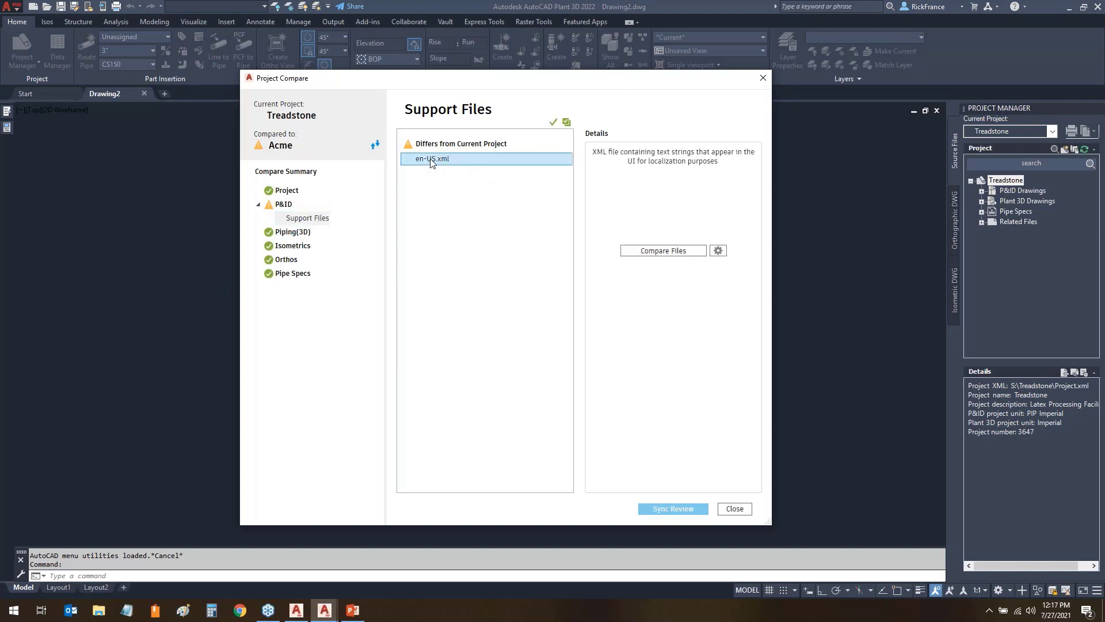
left_click(668, 255)
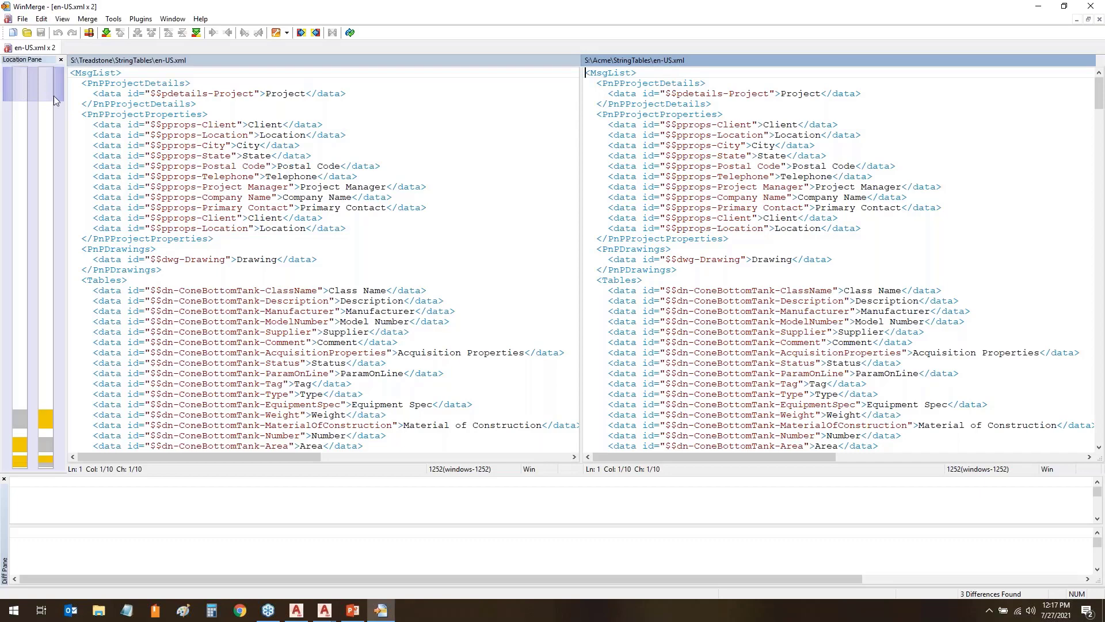
left_click_drag(53, 95, 27, 430)
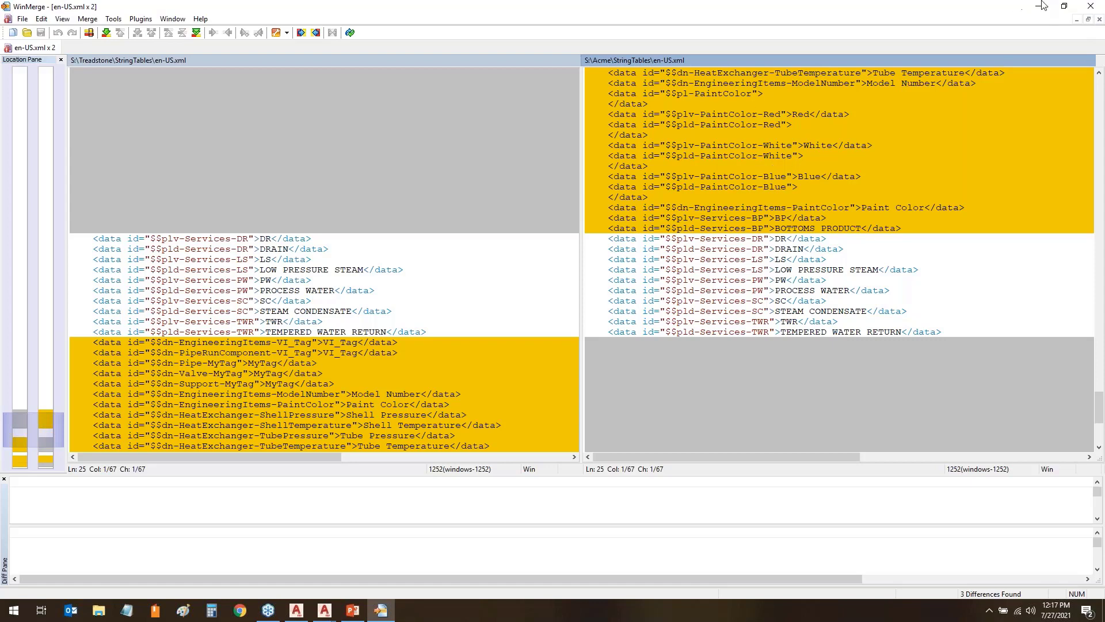
left_click(1091, 6)
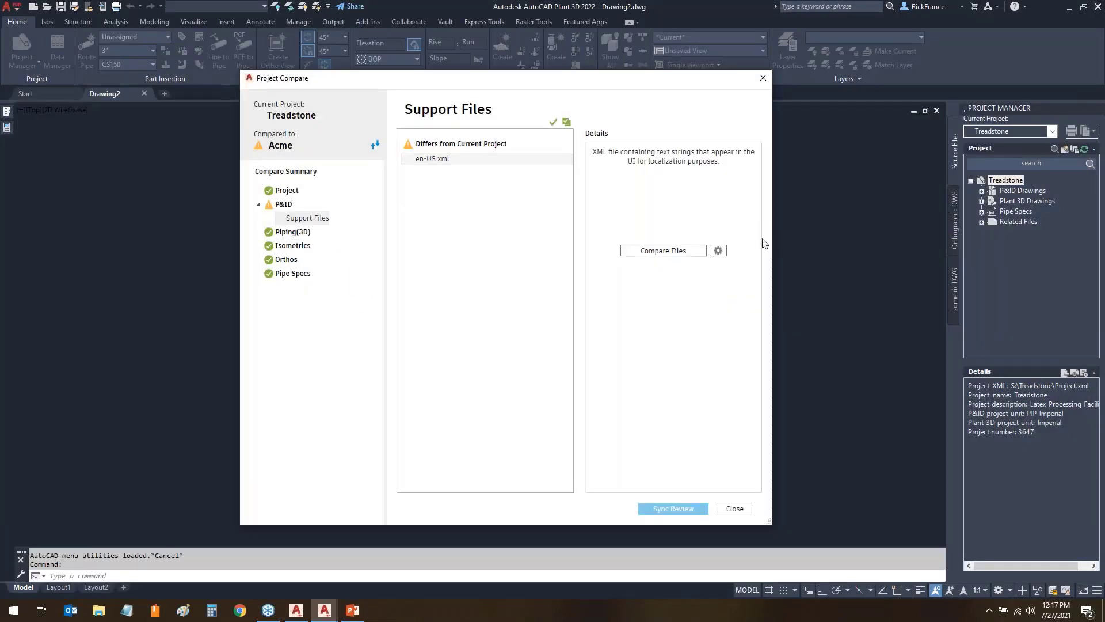
- Mark the differing P&ID support file en-US.xml for syncing, sync it into Treadstone, and close Project Compare
left_click(322, 218)
left_click(567, 122)
left_click(699, 509)
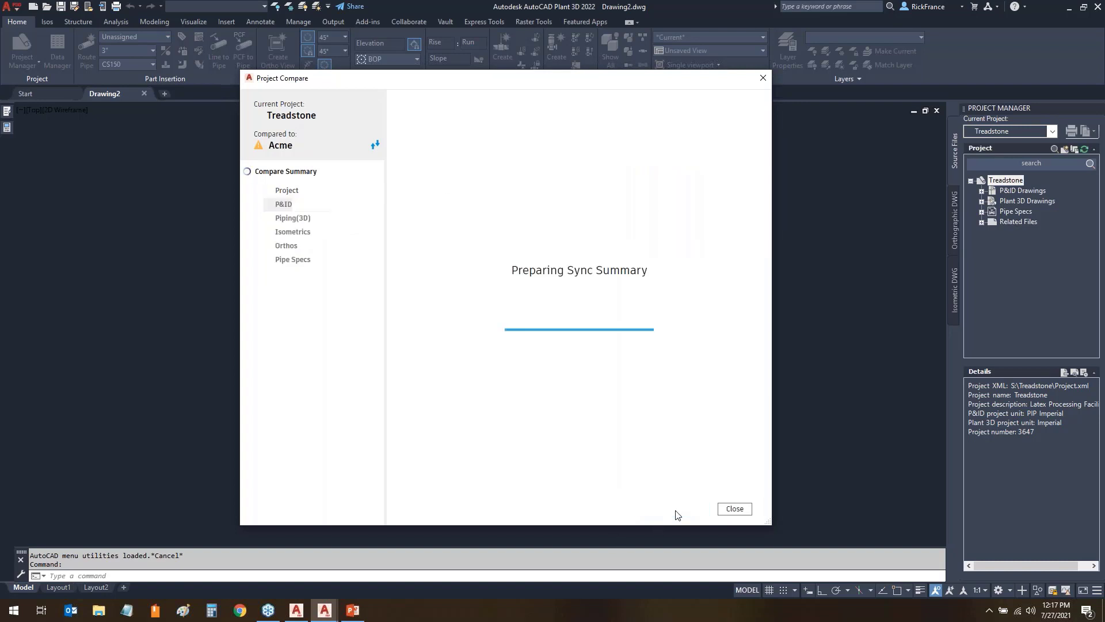
left_click(663, 513)
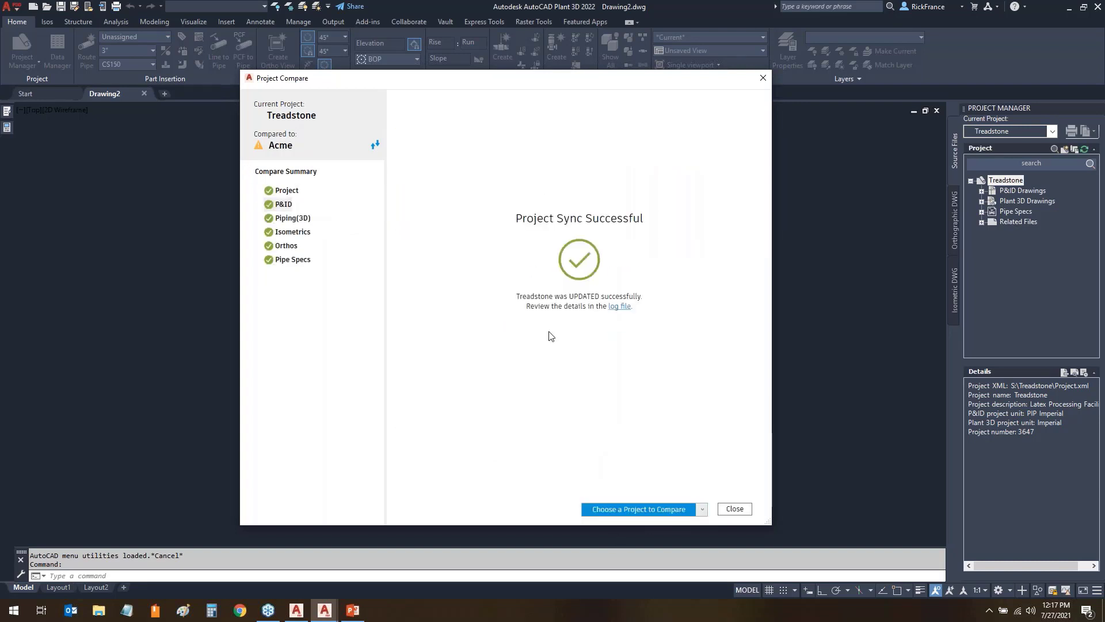
left_click(734, 507)
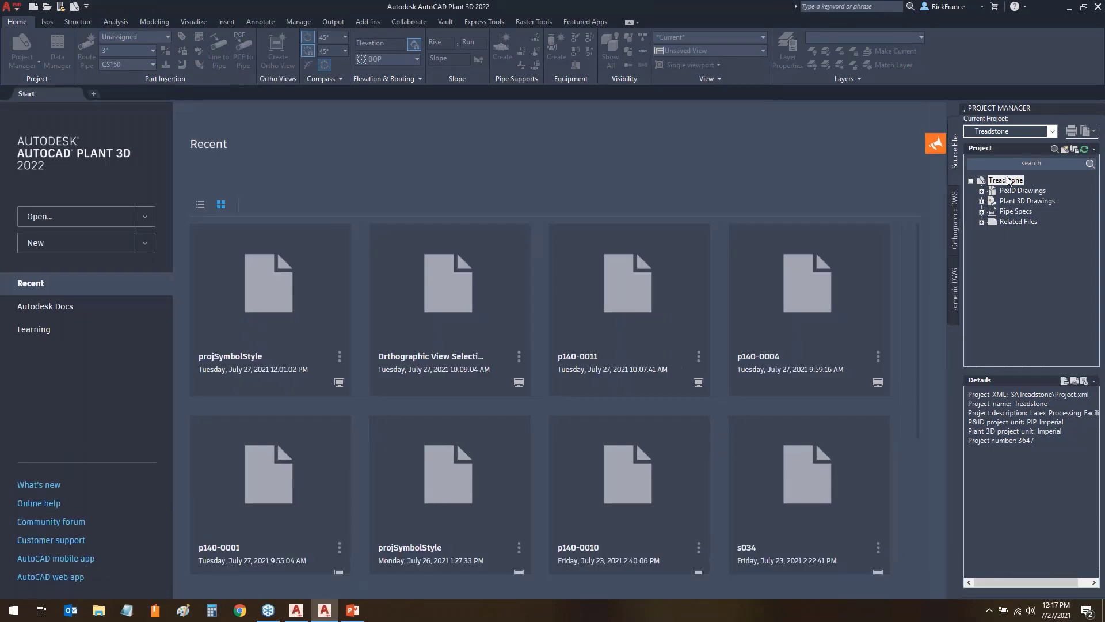
right_click(1008, 181)
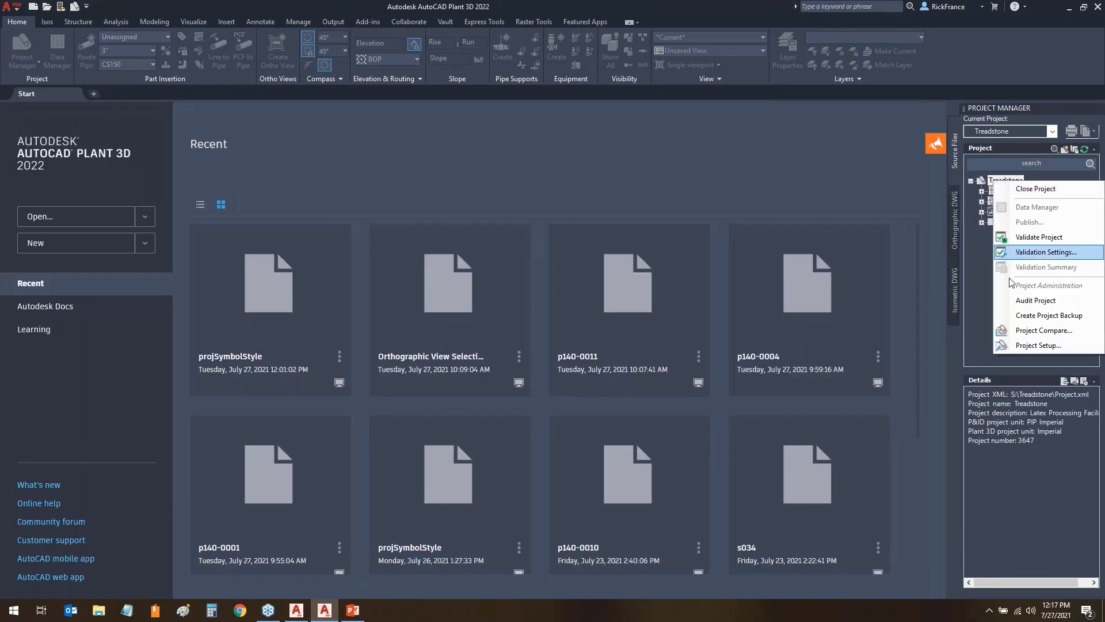
left_click(1039, 345)
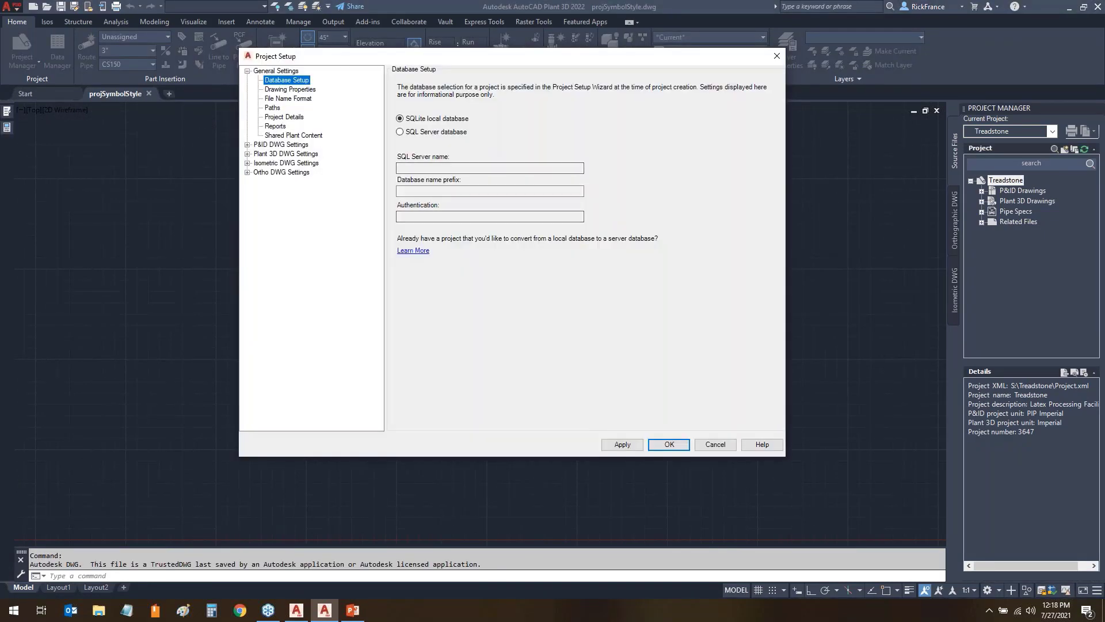
left_click(715, 444)
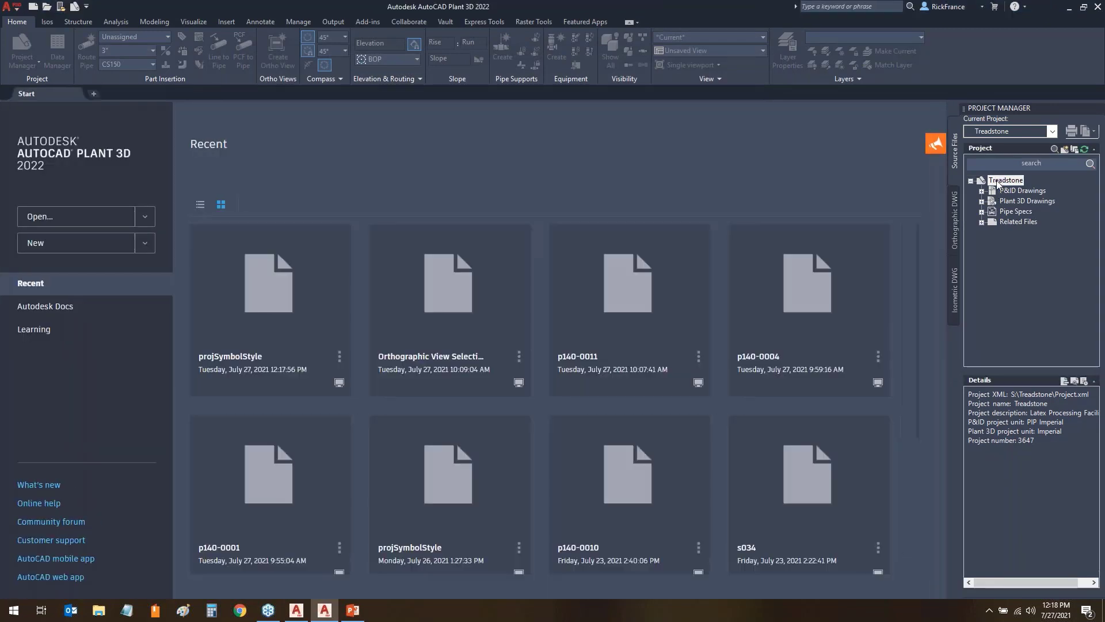
- Repeat Project Compare on Treadstone against Acme's Project.xml to check the sync, and close the comparison after reviewing its summary
right_click(998, 183)
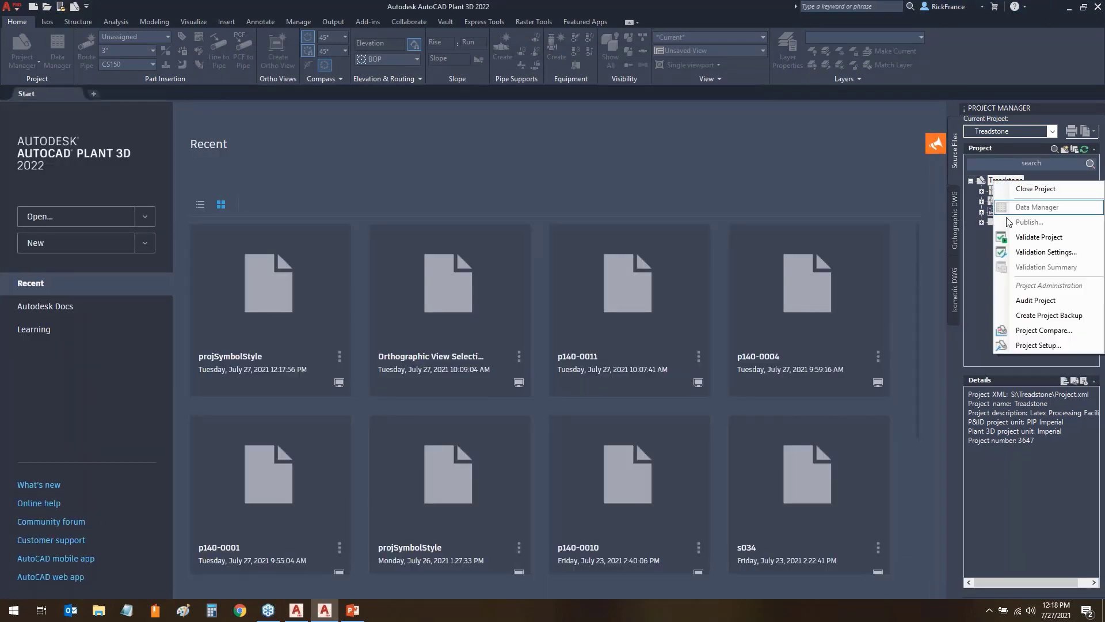
left_click(1032, 334)
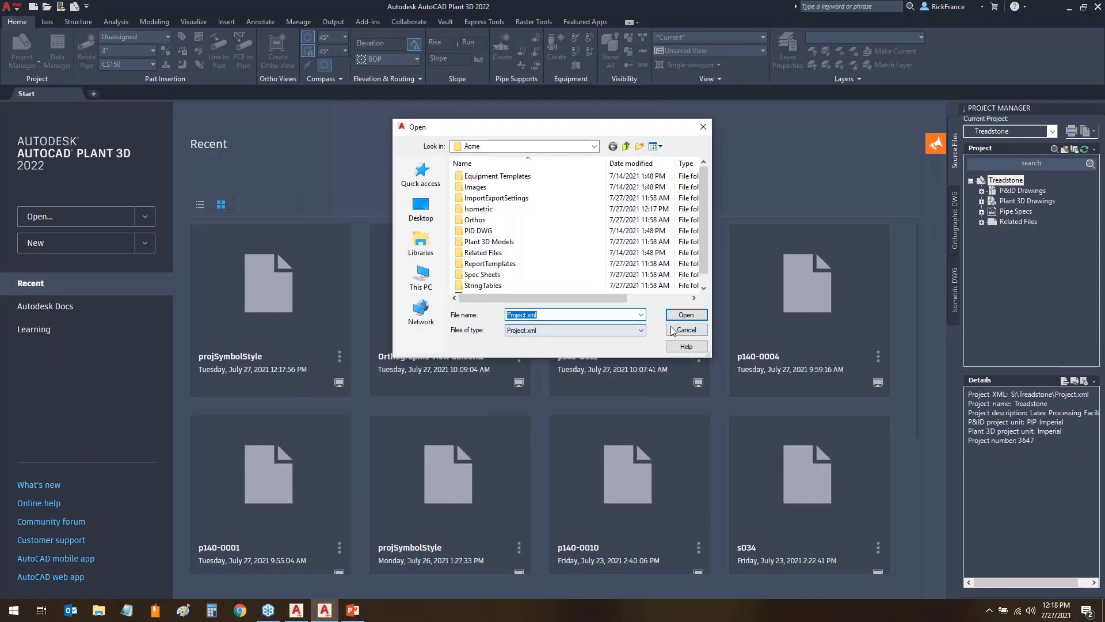
left_click(680, 316)
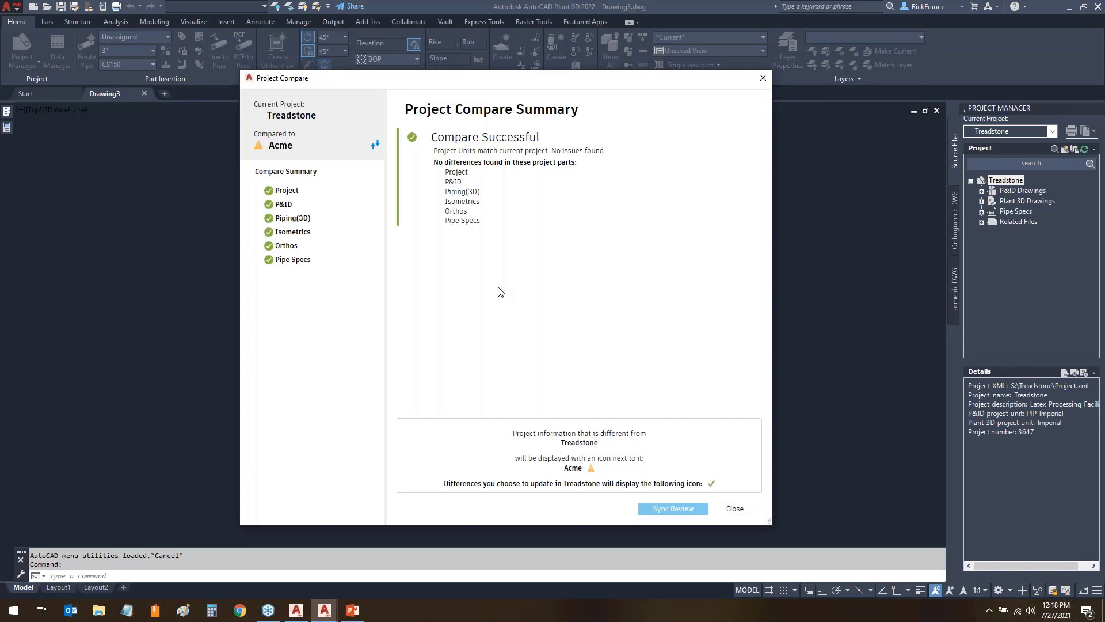
left_click(735, 508)
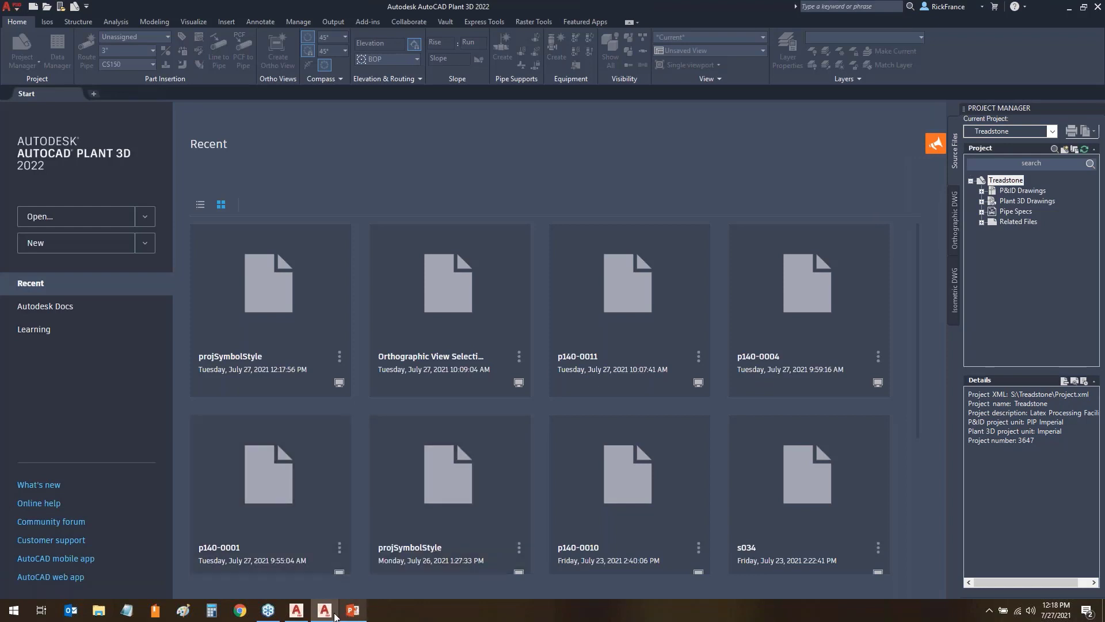
- Bring up the AutoCAD Plant 3D 2021 window holding the Acme project and arrange it side by side with the 2022 window
left_click(296, 611)
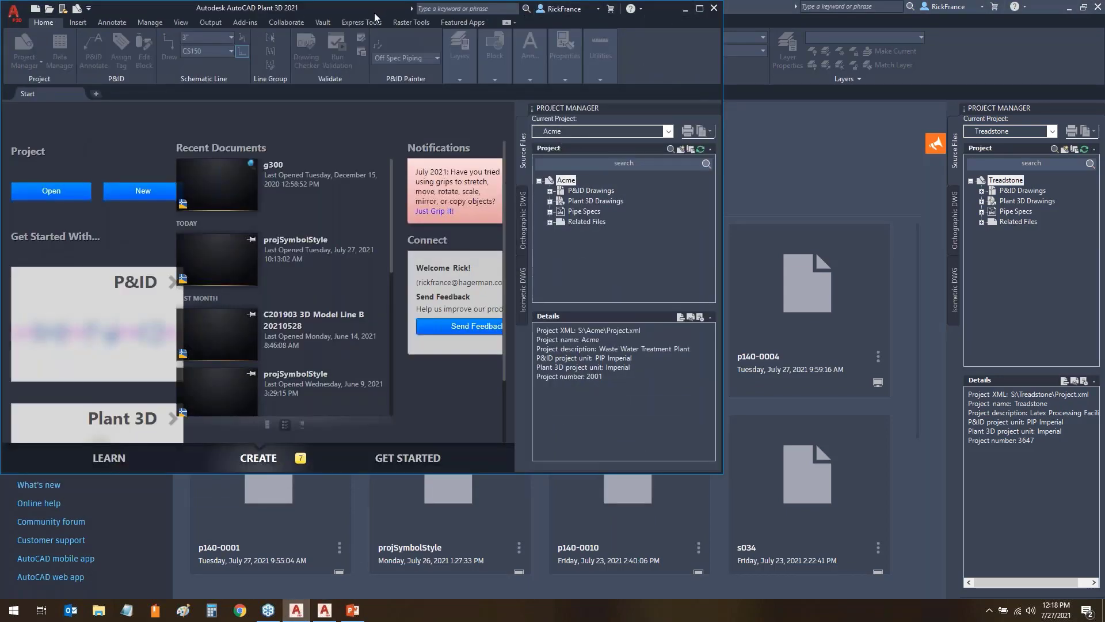
left_click_drag(374, 17, 2, 138)
left_click(867, 125)
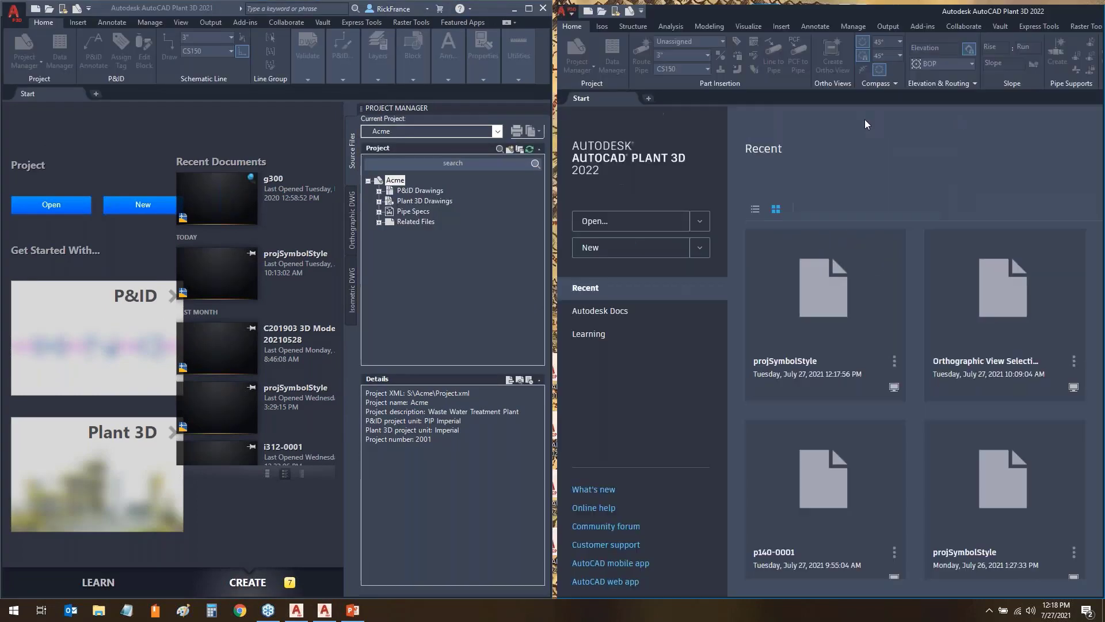
- Open Project Setup for both Acme and Treadstone, and place the two dialogs side by side
left_click(392, 183)
right_click(392, 182)
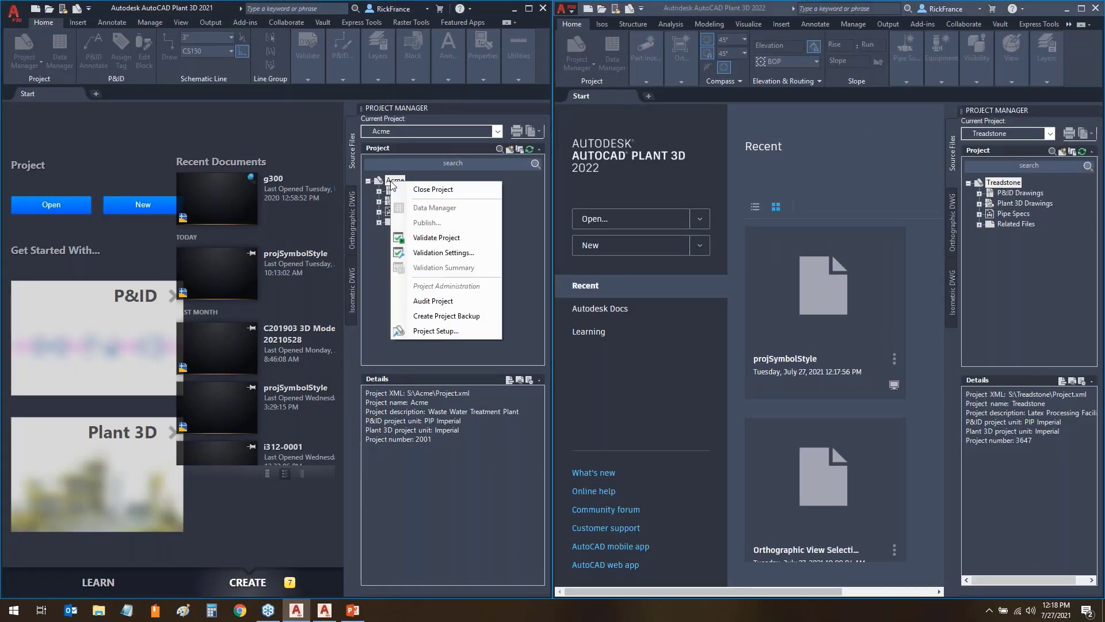
left_click(433, 330)
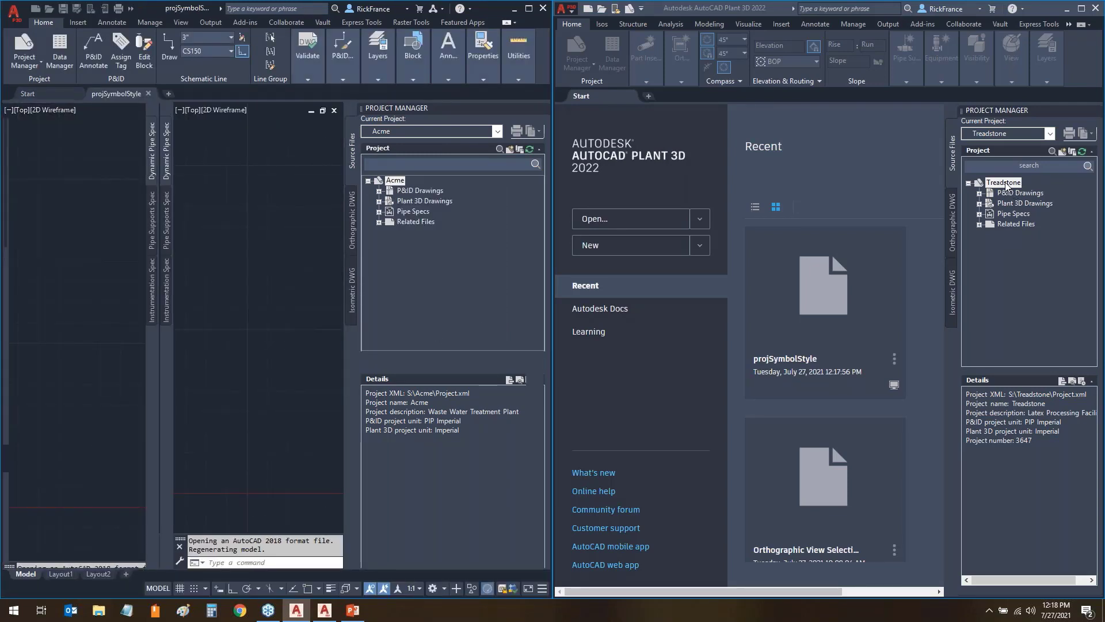
left_click(1006, 184)
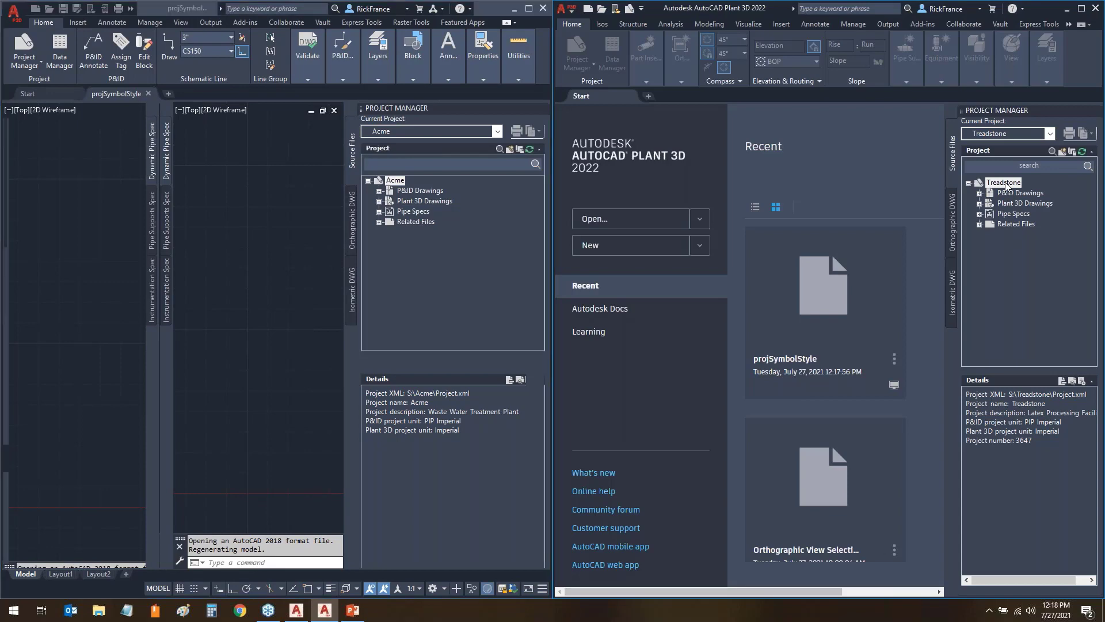
right_click(1007, 184)
left_click(1027, 347)
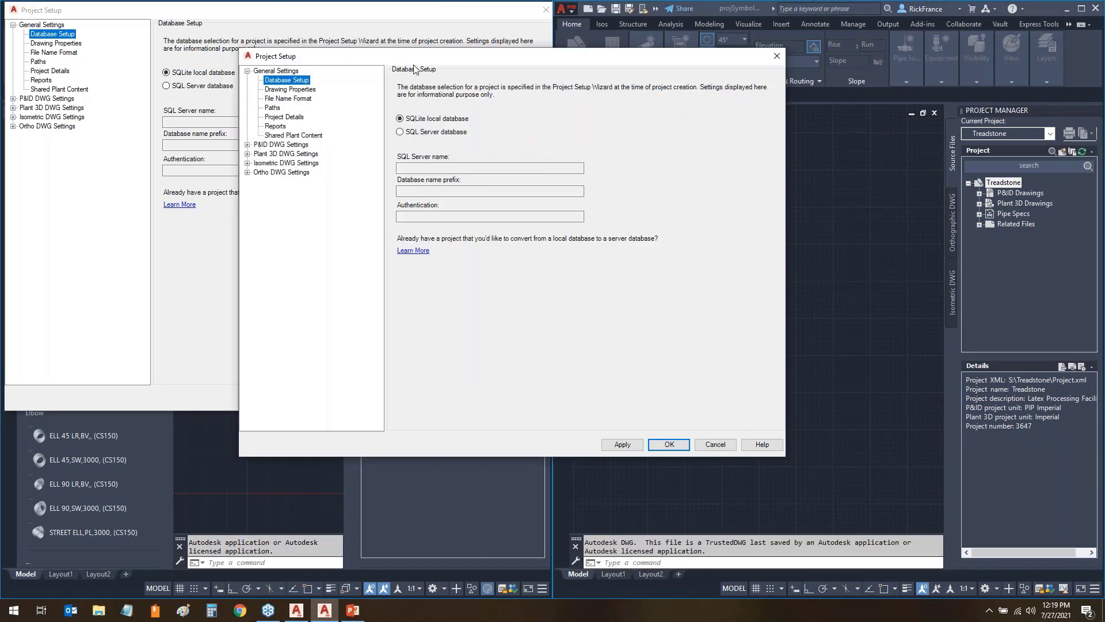
left_click_drag(423, 61, 742, 17)
- Compare the Paths settings of Acme and Treadstone, examining the drawing templates, P&ID DWG directory and equipment templates directory
left_click(592, 61)
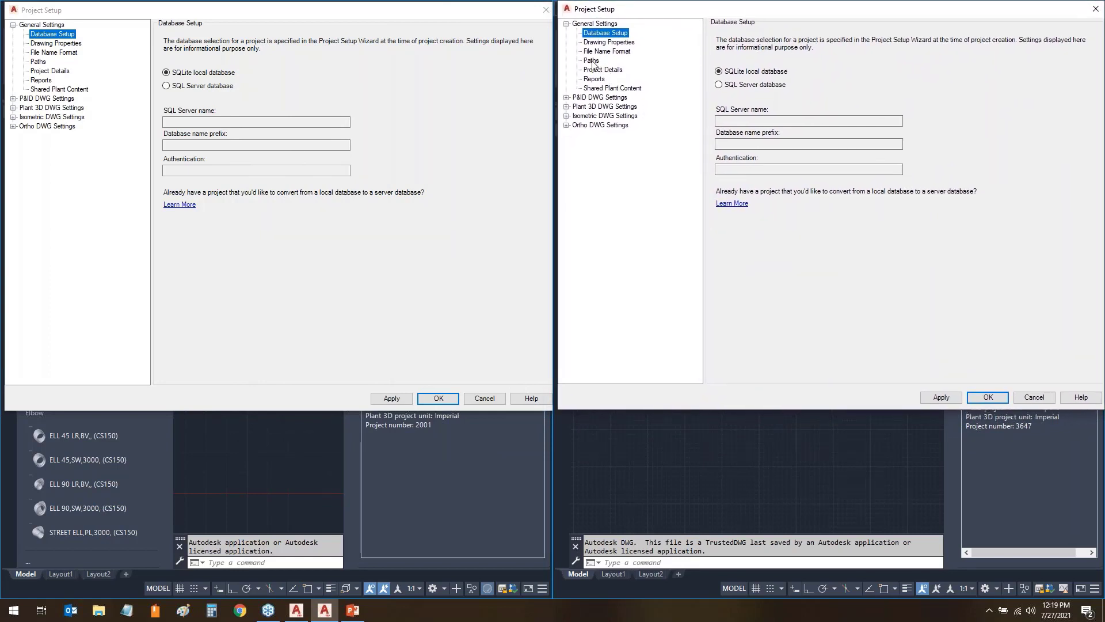
left_click(37, 61)
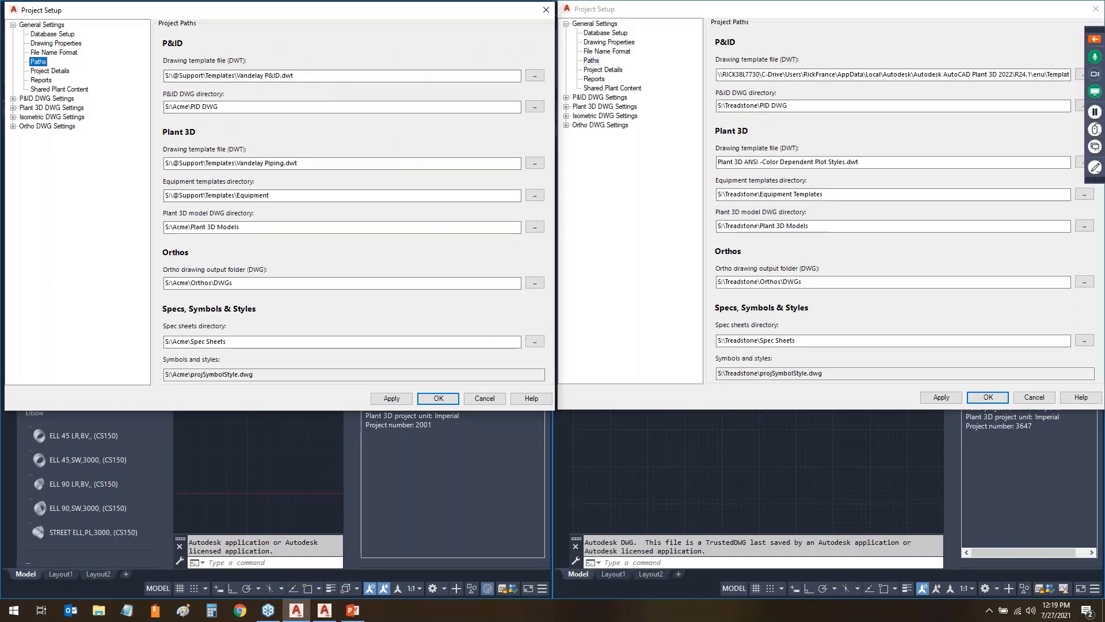
left_click_drag(316, 74, 749, 78)
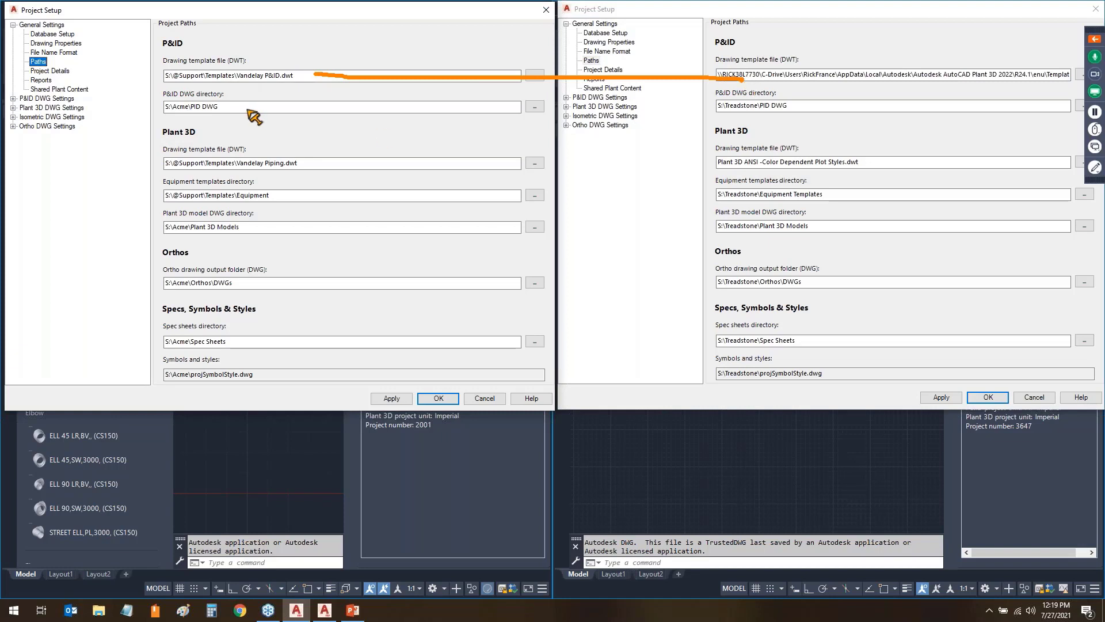
mouse_move(245, 108)
left_mouse_down()
mouse_move(458, 109)
mouse_move(567, 124)
left_mouse_up()
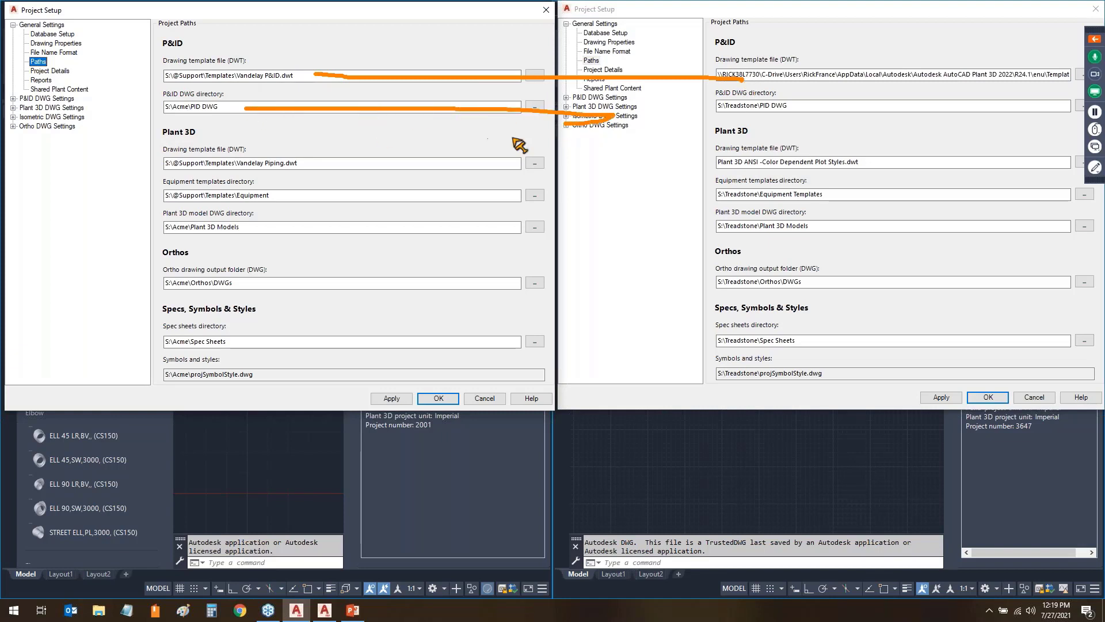
left_click_drag(725, 113, 751, 114)
left_click_drag(288, 196, 691, 195)
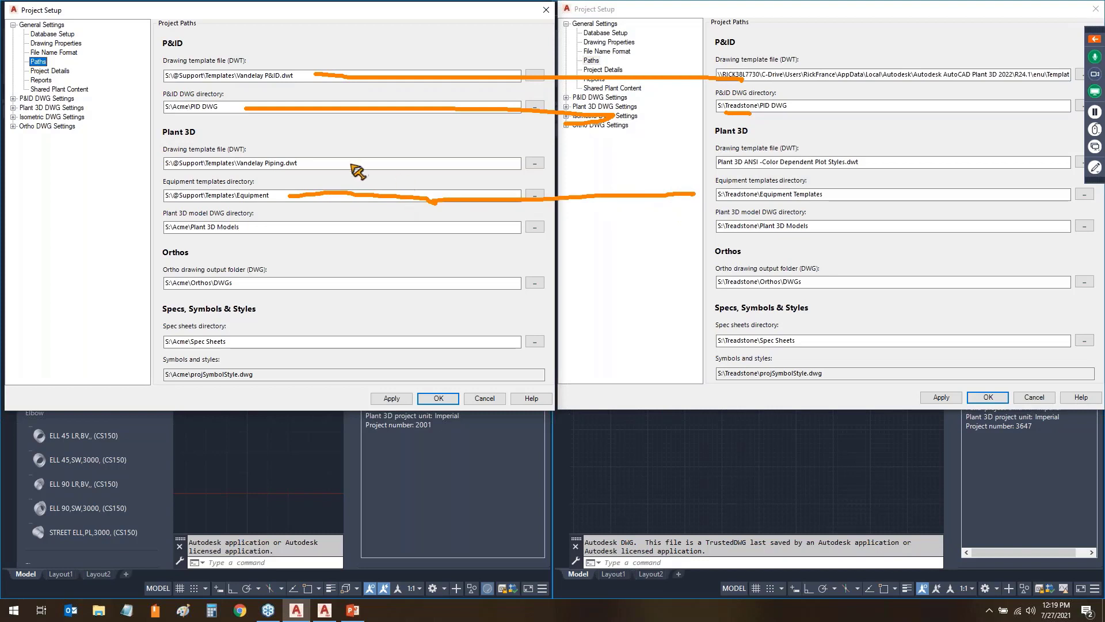
left_click_drag(321, 164, 704, 160)
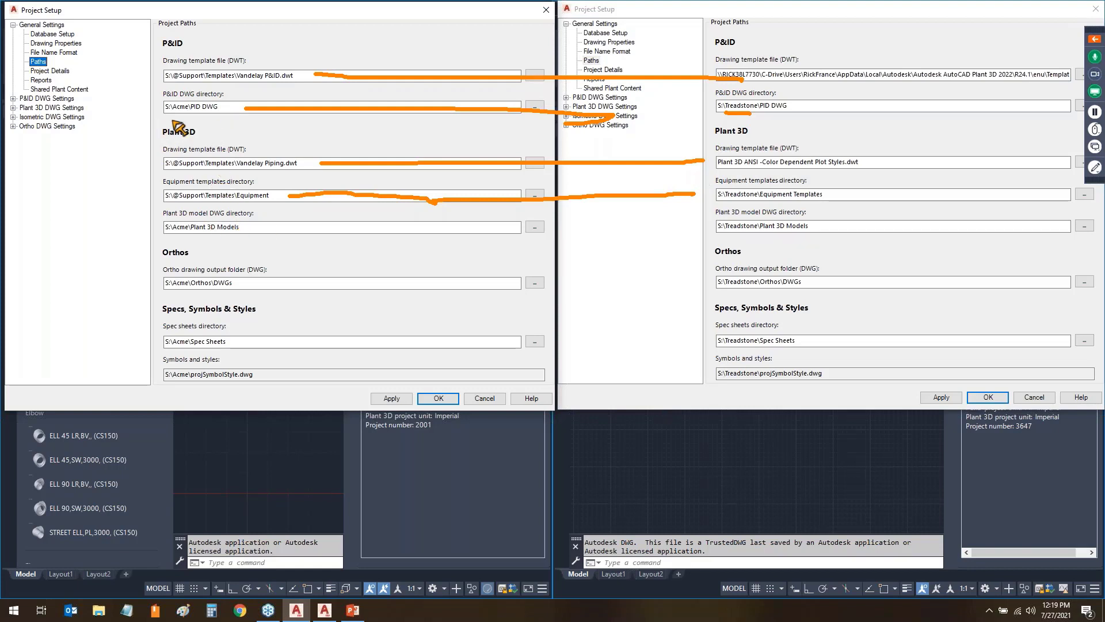
left_click_drag(166, 116, 193, 115)
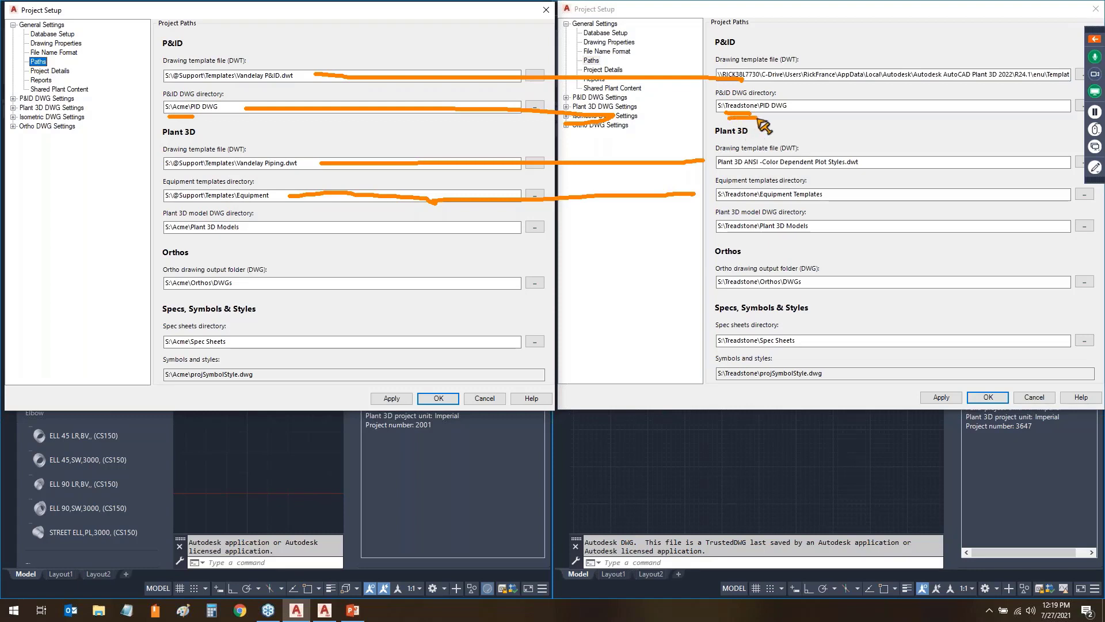
key("Escape")
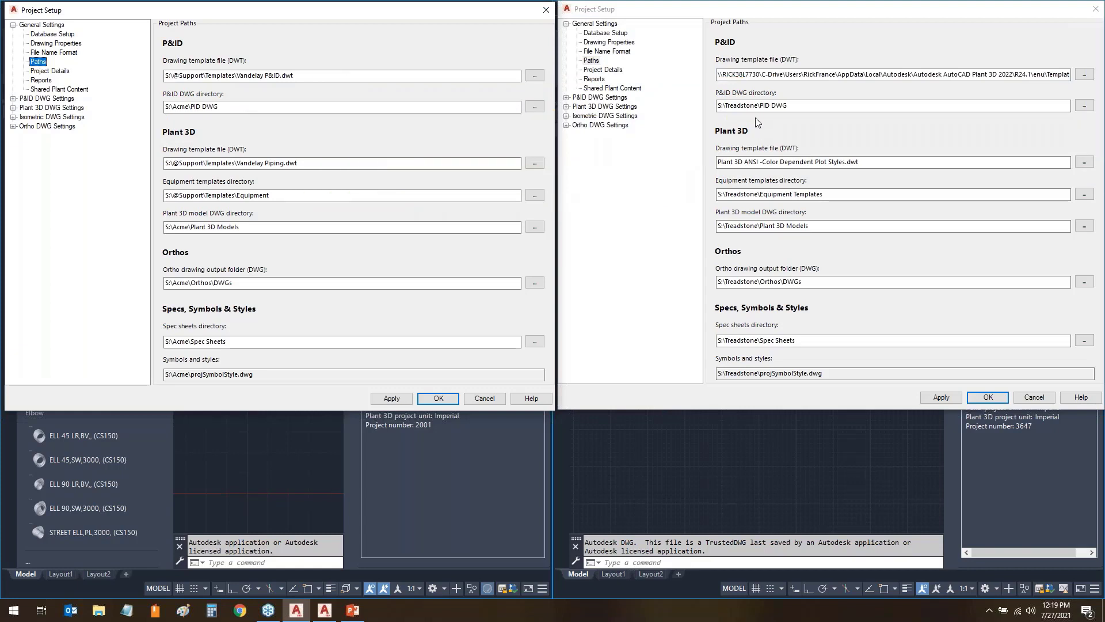
- Compare the Ortho title block and display settings of both projects, examining their ortho drawing template paths
left_click(13, 126)
left_click(51, 137)
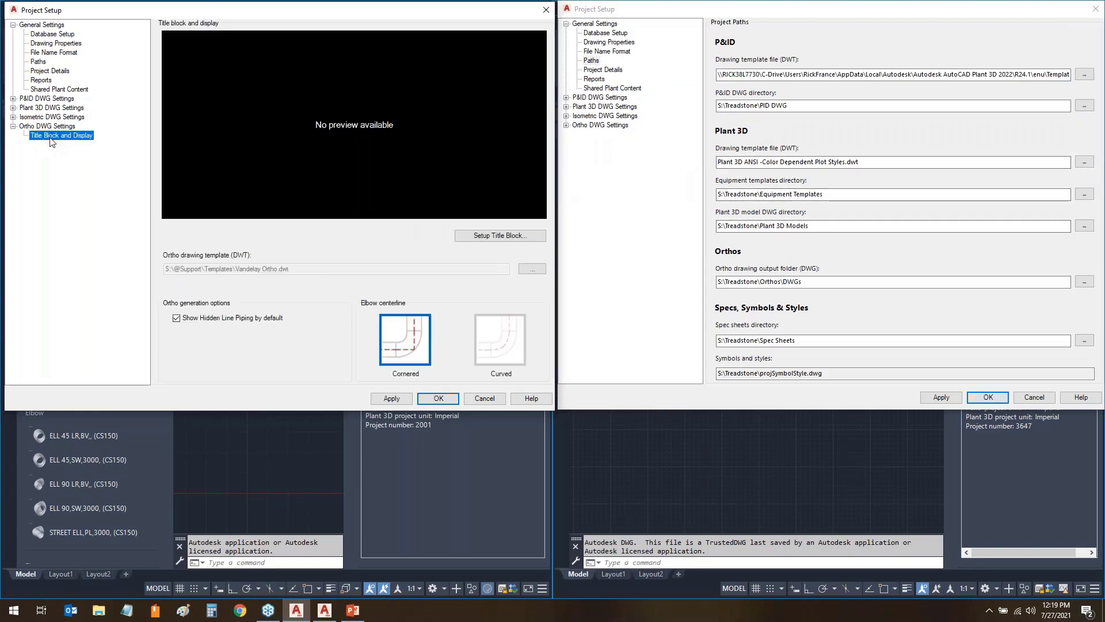
left_click(565, 125)
left_click(615, 143)
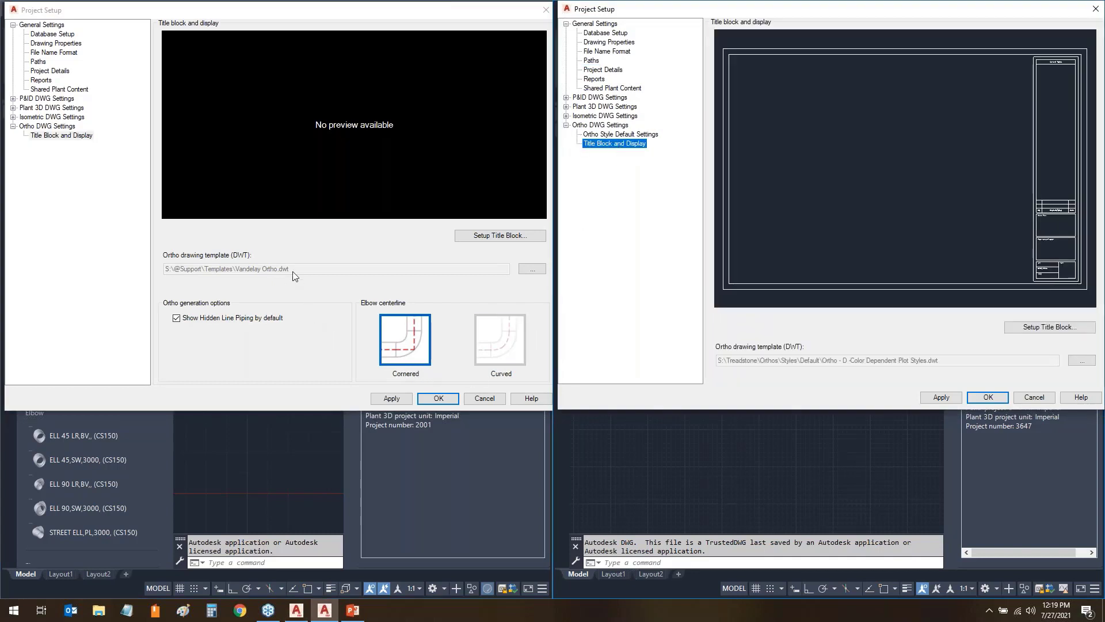
left_click_drag(297, 266, 422, 275)
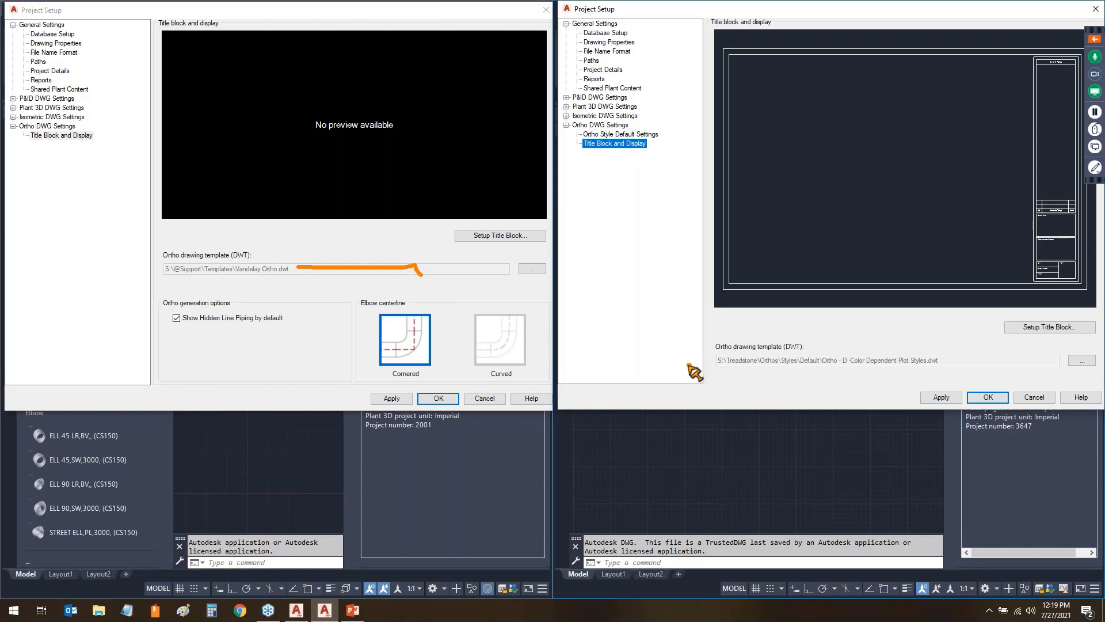
left_click_drag(685, 364, 812, 380)
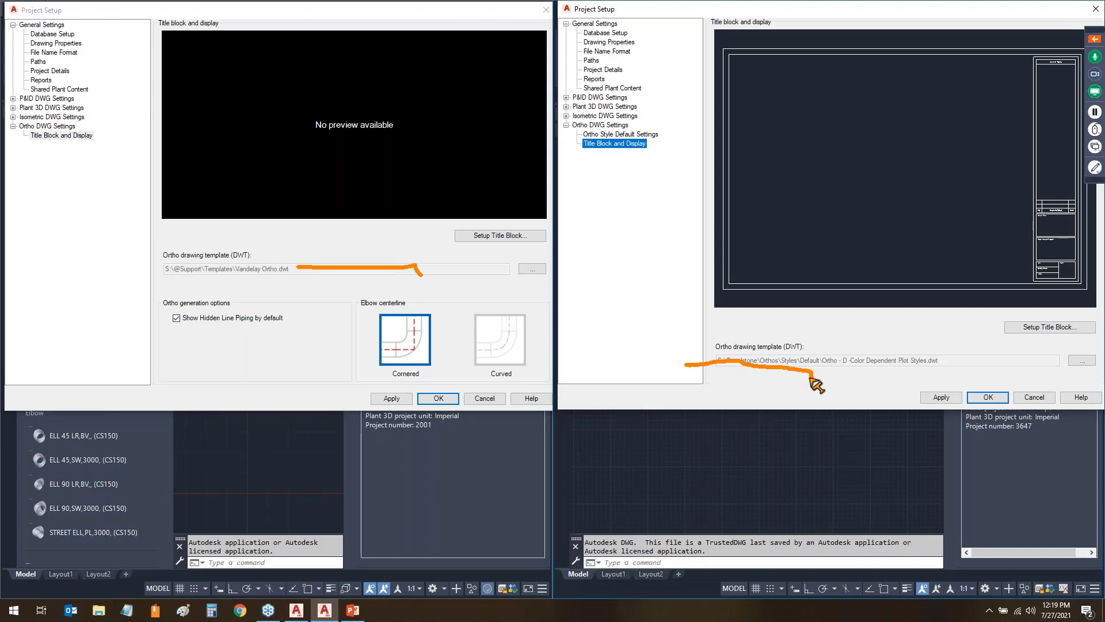
key("Escape")
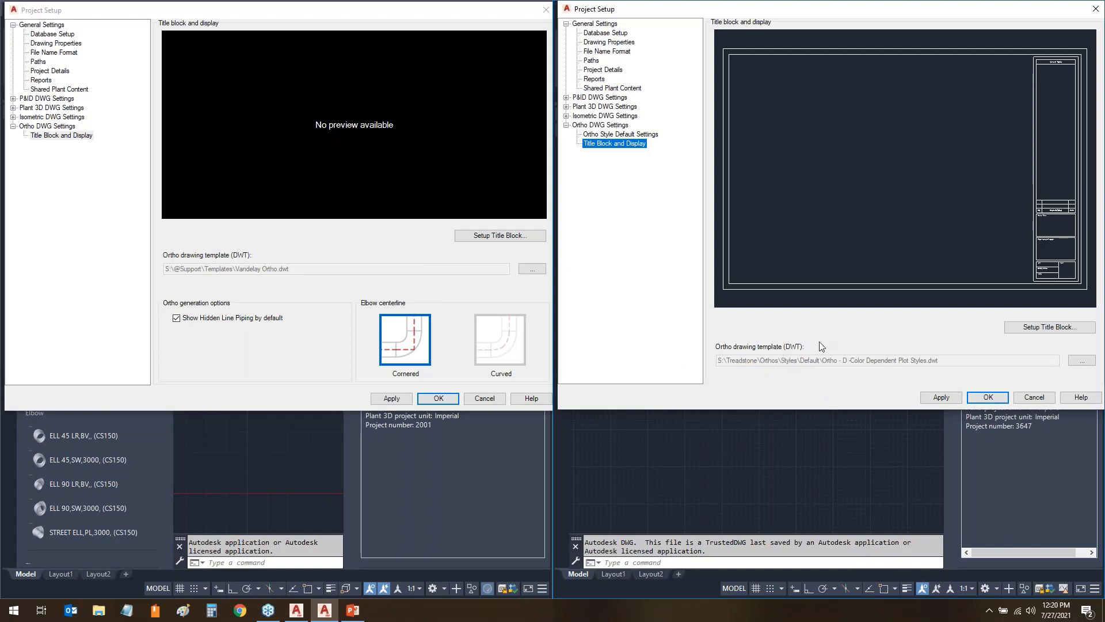
- Examine Acme's isometric title block and display settings for the Vandelay B iso style, including its drawing template path
left_click(27, 118)
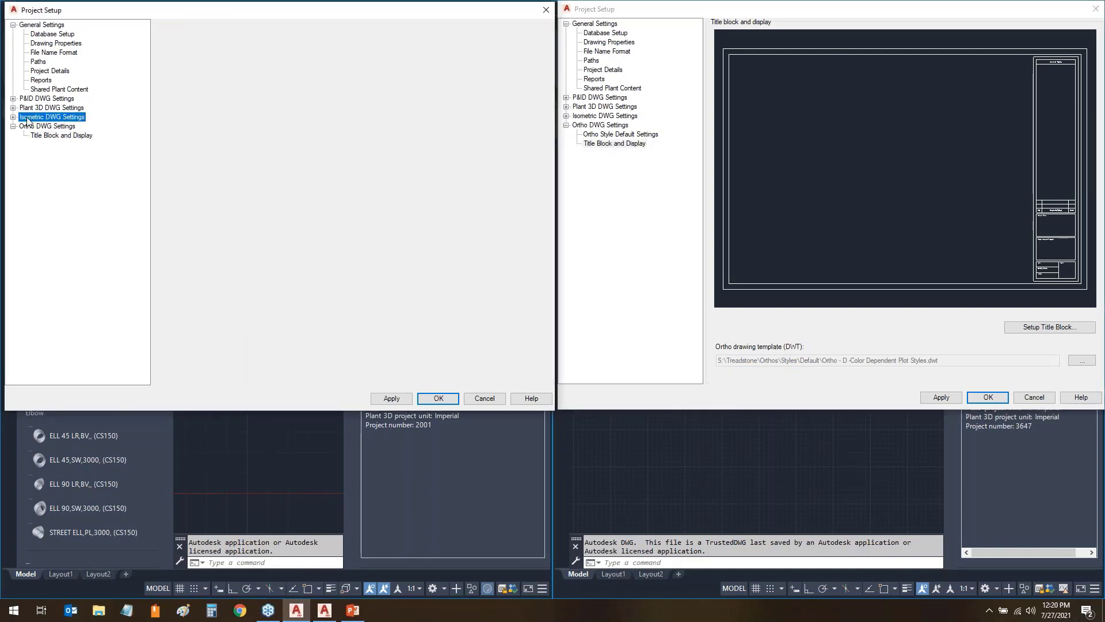
left_click(13, 117)
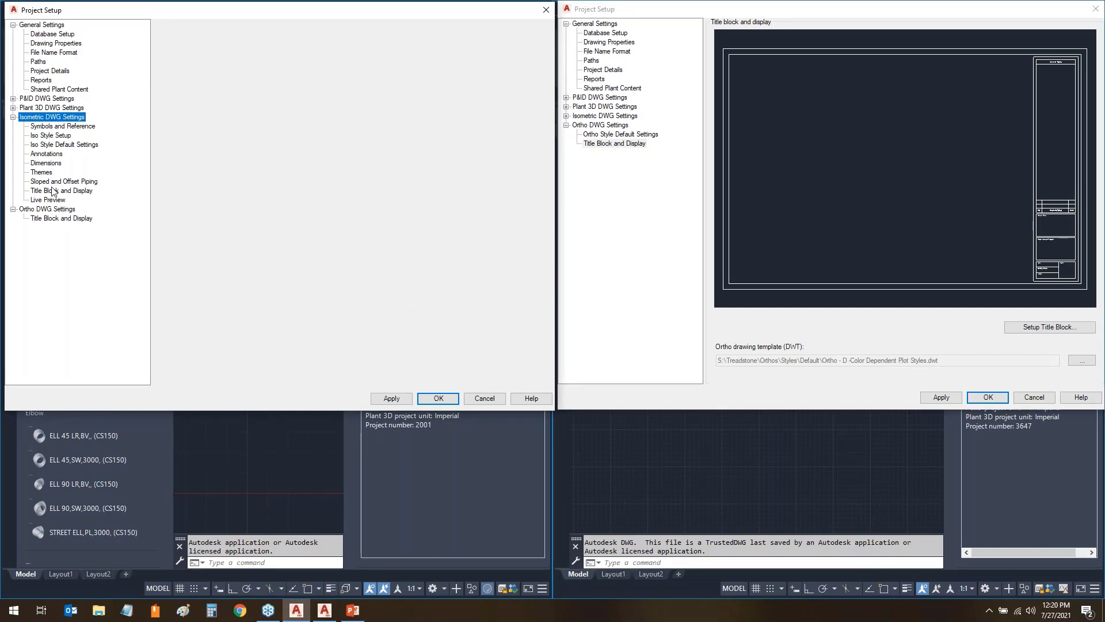
left_click(55, 192)
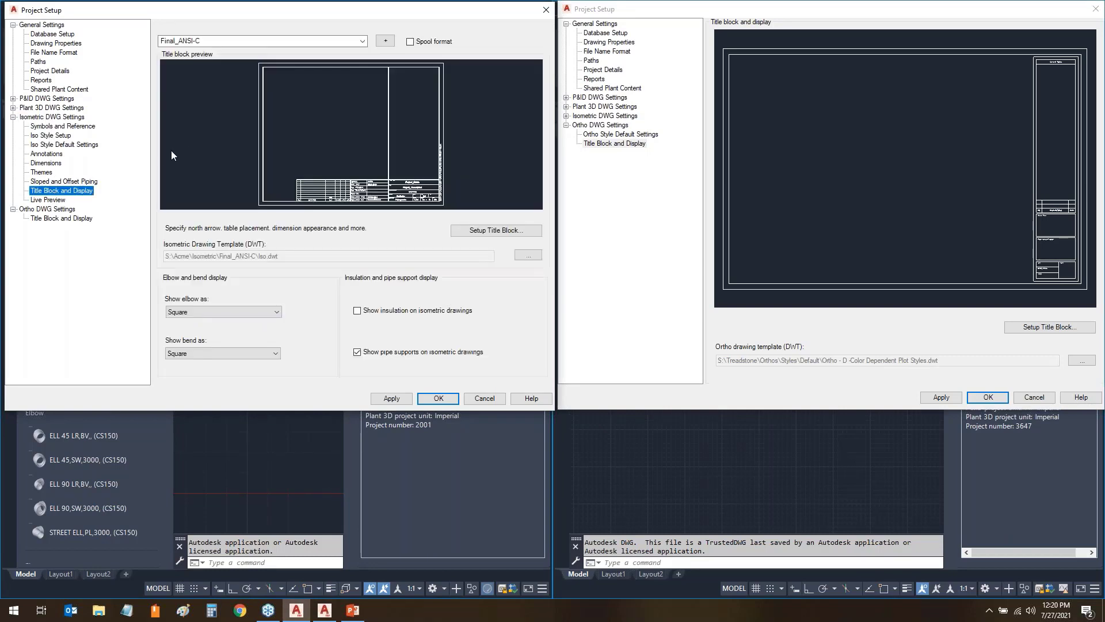
left_click(362, 41)
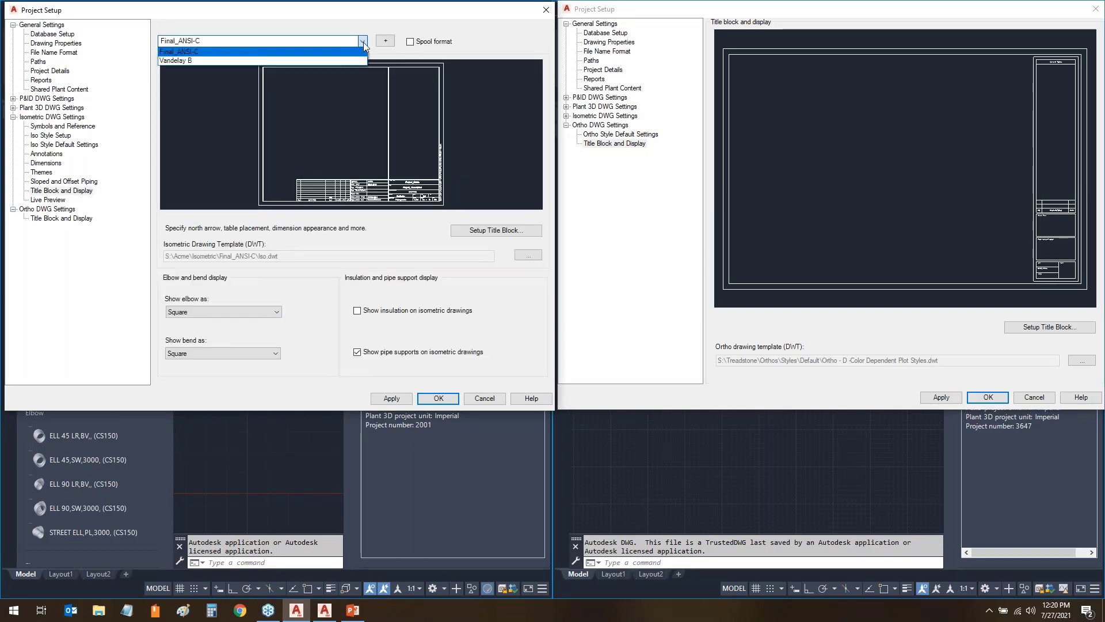
left_click(181, 63)
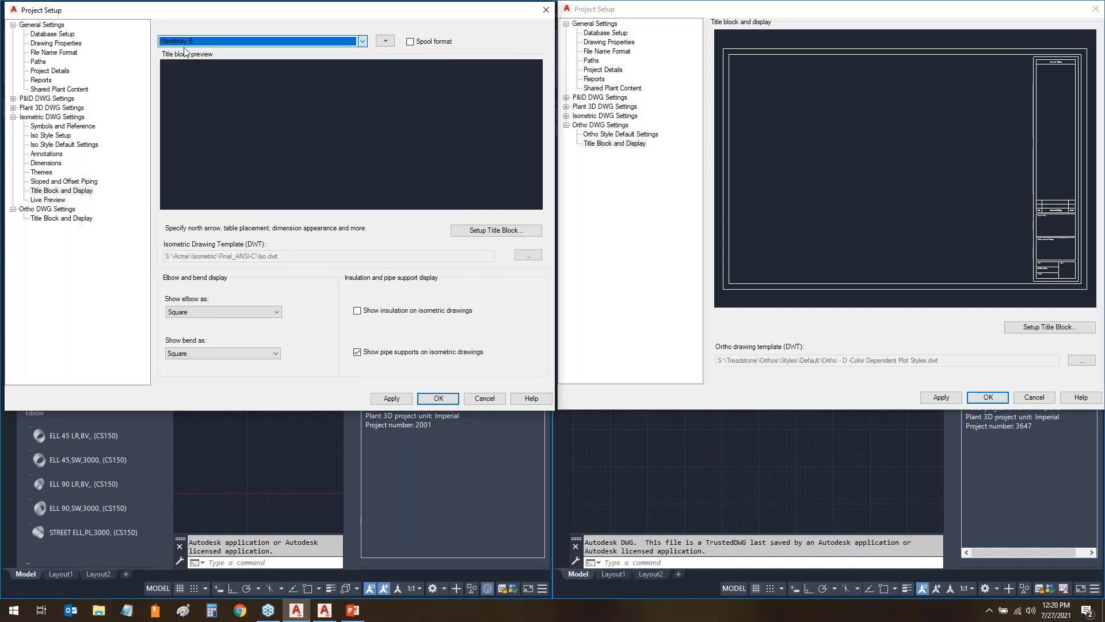
- Examine Treadstone's isometric title block and display settings for Vandelay B, checking its isometric drawing template path against Acme's
left_click(606, 146)
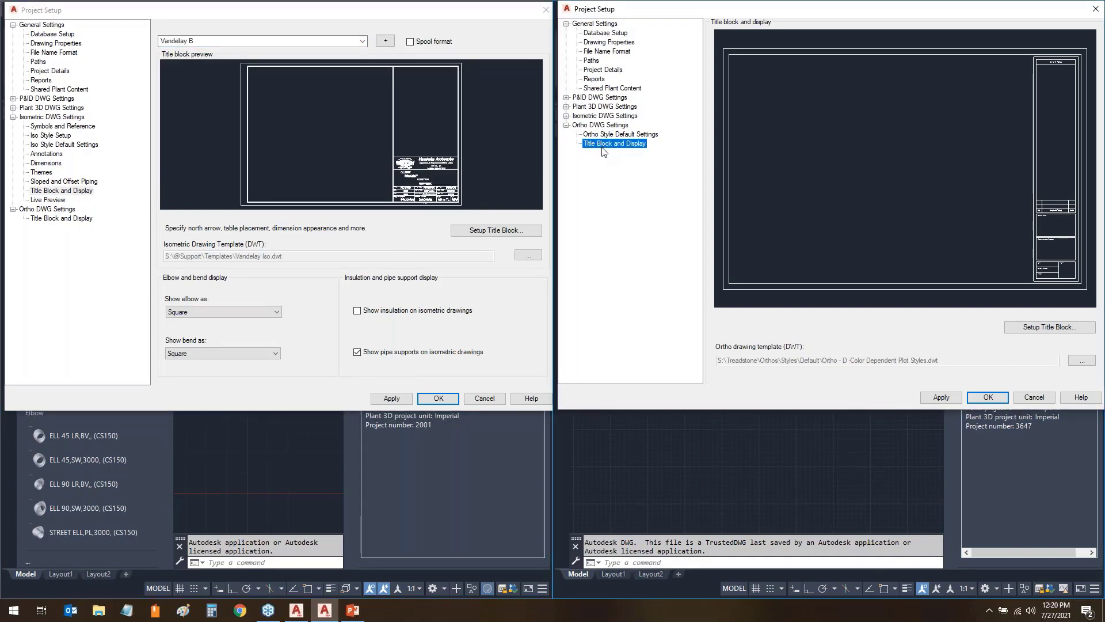
left_click(566, 116)
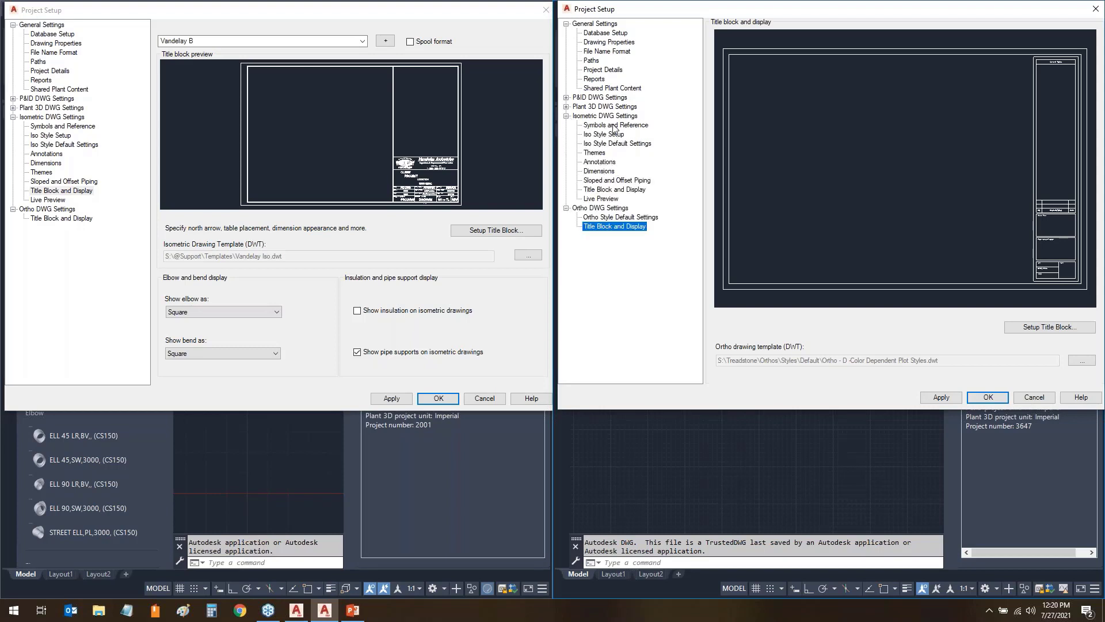
left_click(603, 189)
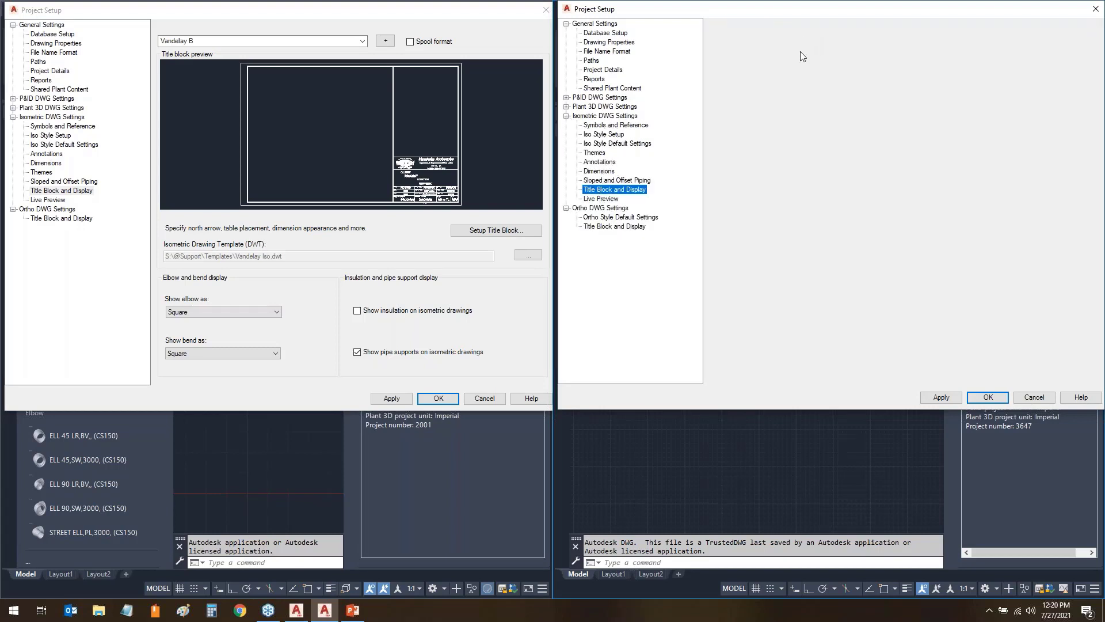
left_click(783, 34)
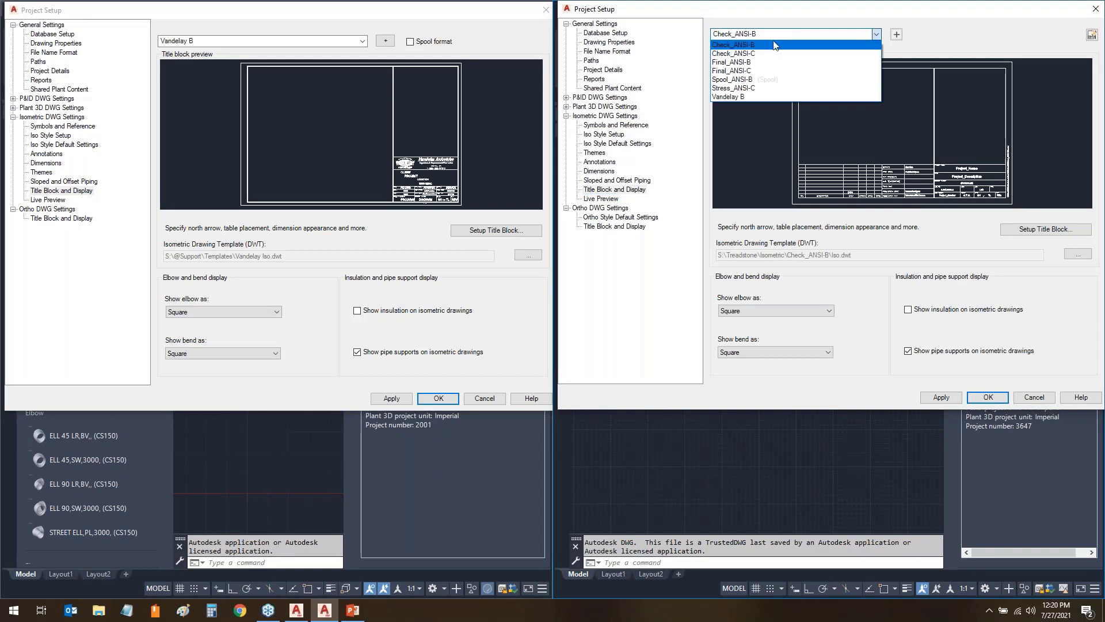
left_click(741, 96)
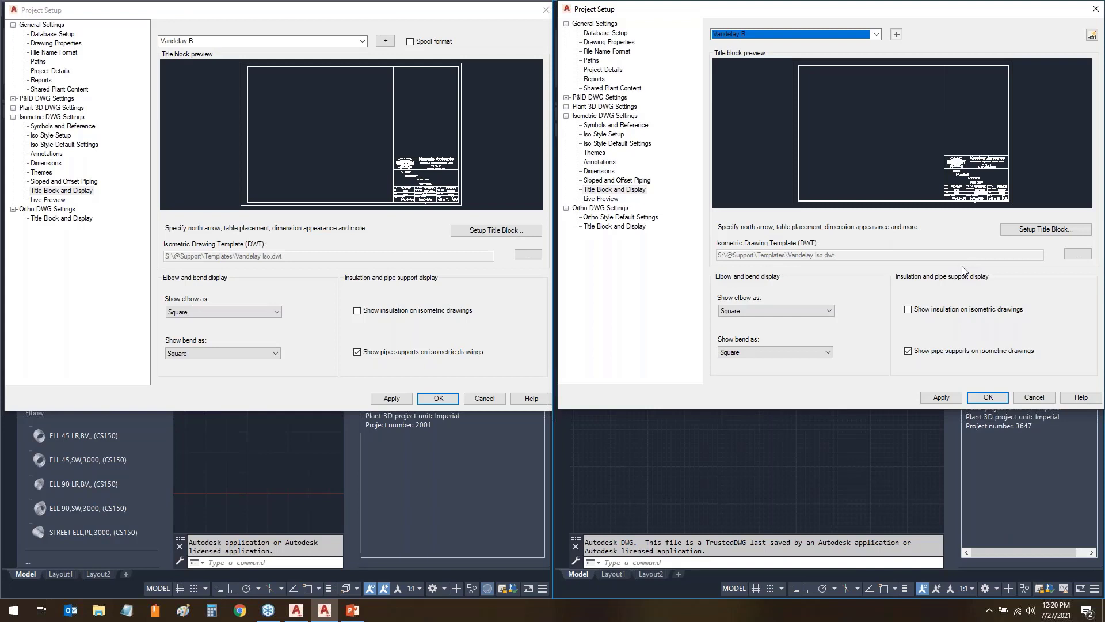
- Dismiss both Project Setup dialogs without saving and maximize the window holding the Treadstone project
left_click(486, 399)
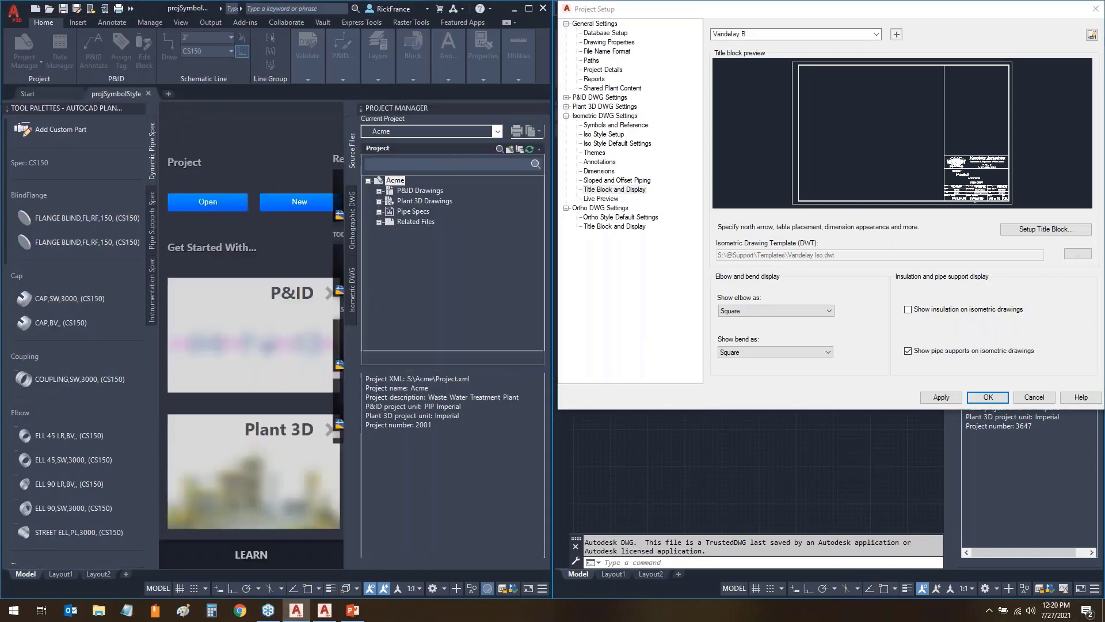
left_click(1034, 397)
left_click(1082, 11)
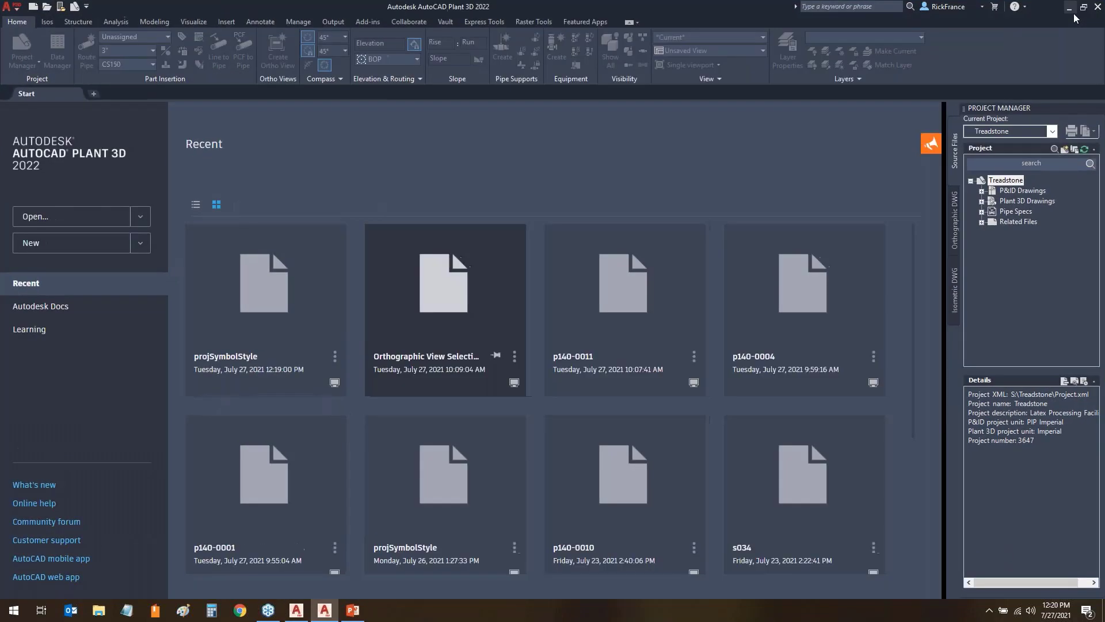
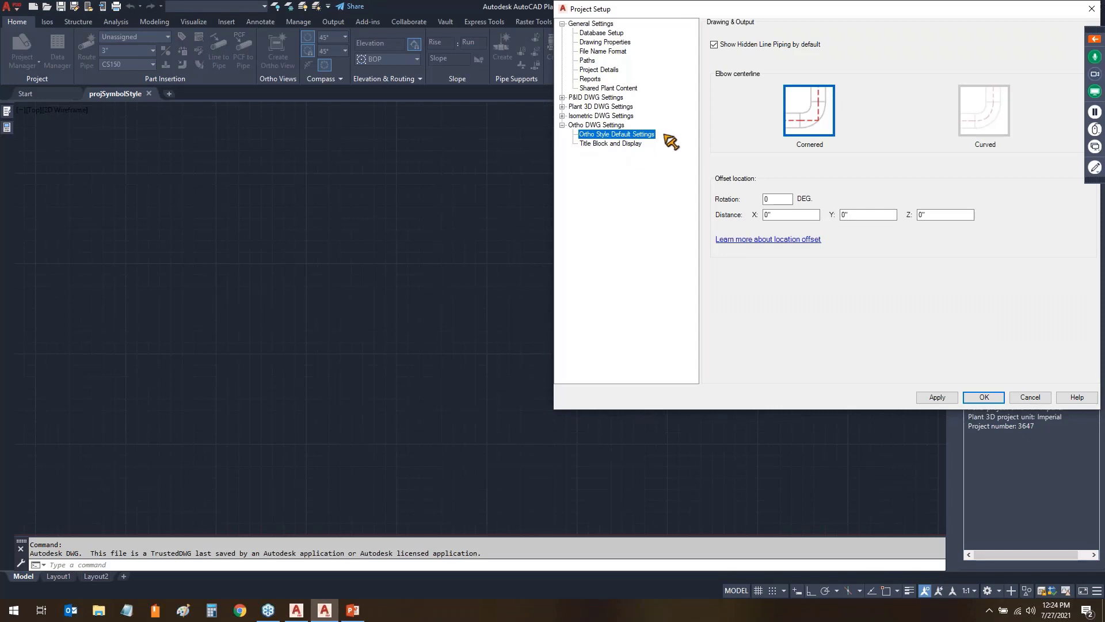
left_click_drag(662, 136, 704, 134)
mouse_move(696, 19)
left_mouse_down()
mouse_move(699, 166)
mouse_move(1016, 168)
mouse_move(1038, 43)
mouse_move(720, 18)
left_mouse_up()
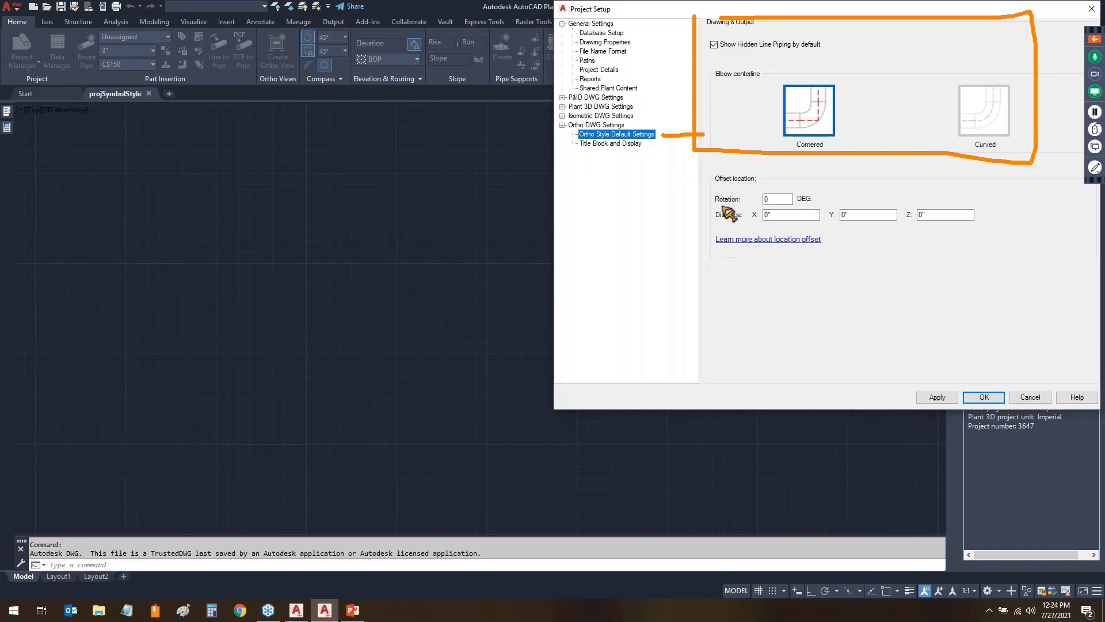
mouse_move(705, 266)
left_mouse_down()
mouse_move(1008, 266)
mouse_move(1000, 190)
left_mouse_up()
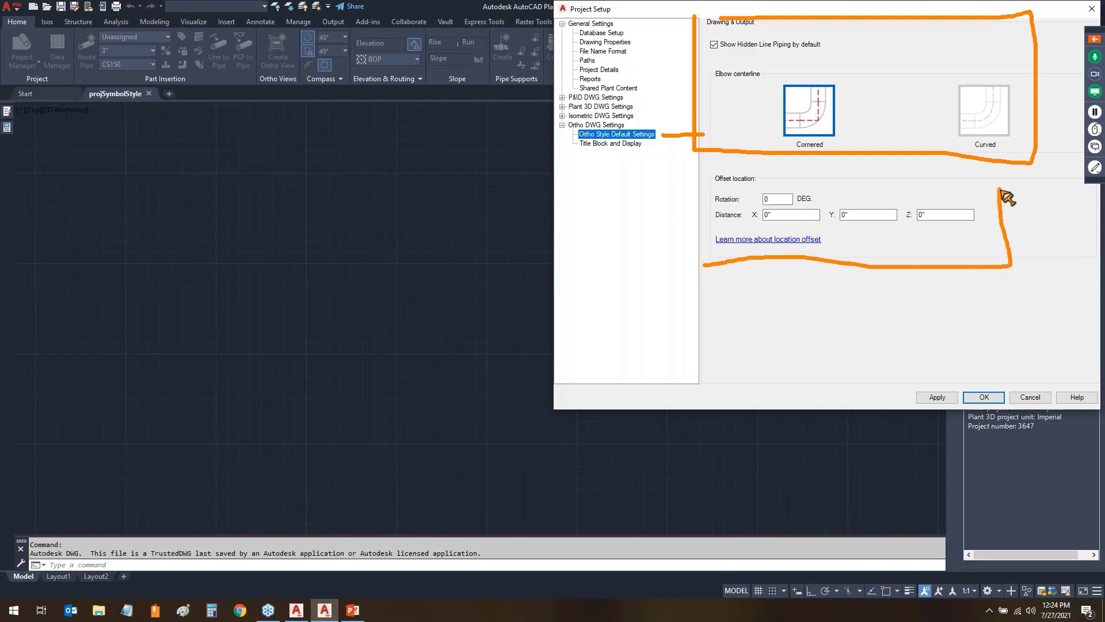
key("Escape")
- Set the ortho offset distances to X 2566101.75', Y 589258.3333' and Z 950', and apply them to the project
left_click_drag(800, 214, 726, 213)
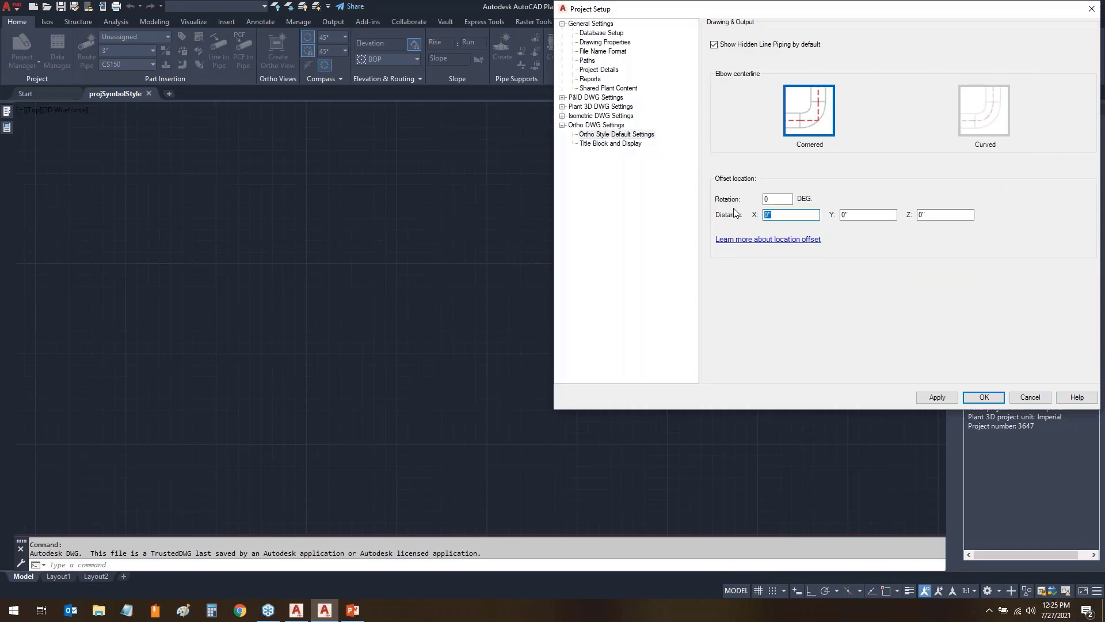
type("2566101.75'")
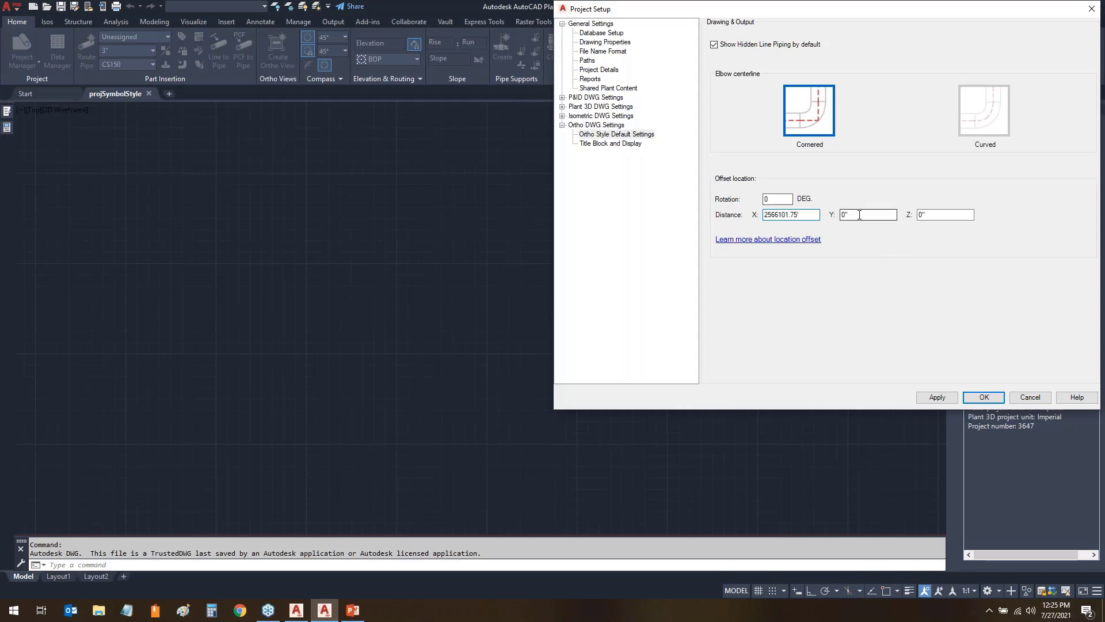
left_click(859, 215)
type("58")
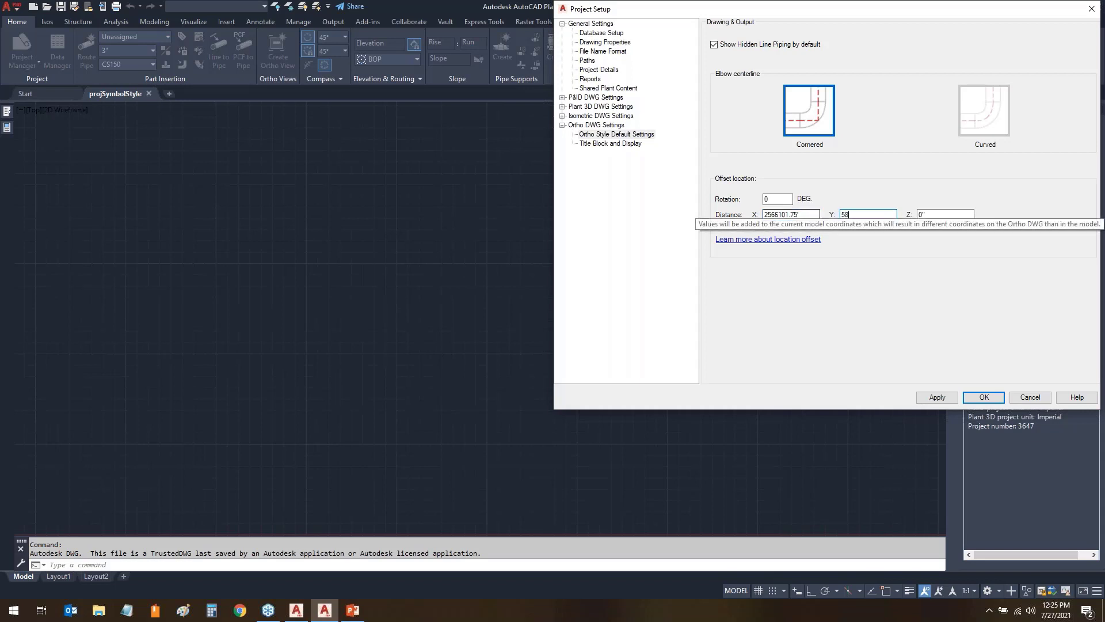
type("9258.3333")
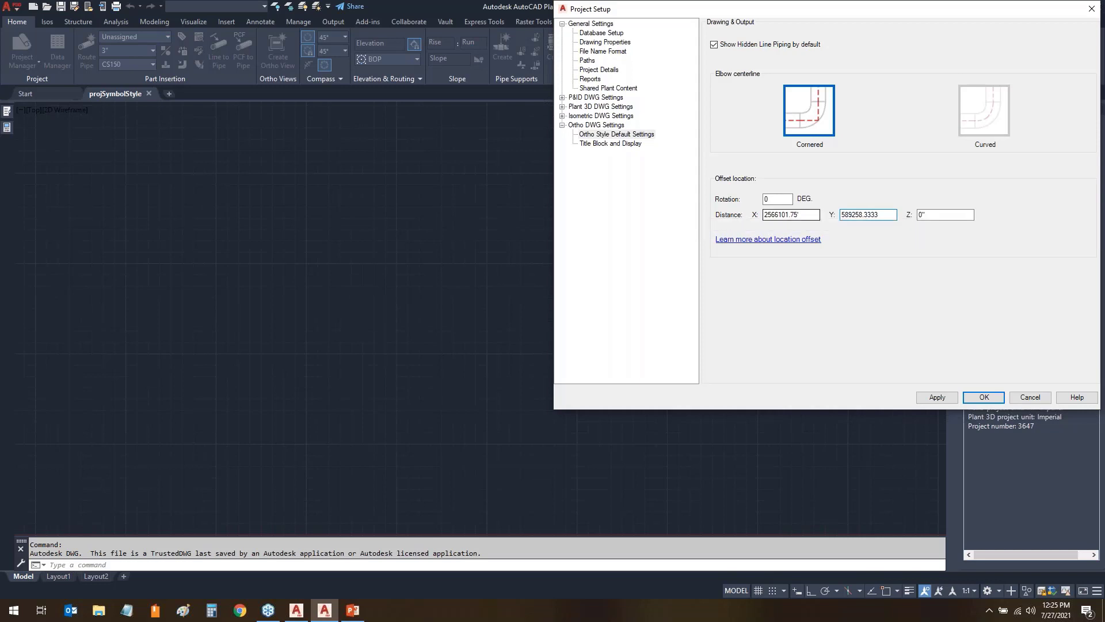
key("Tab")
type("950")
left_click(938, 399)
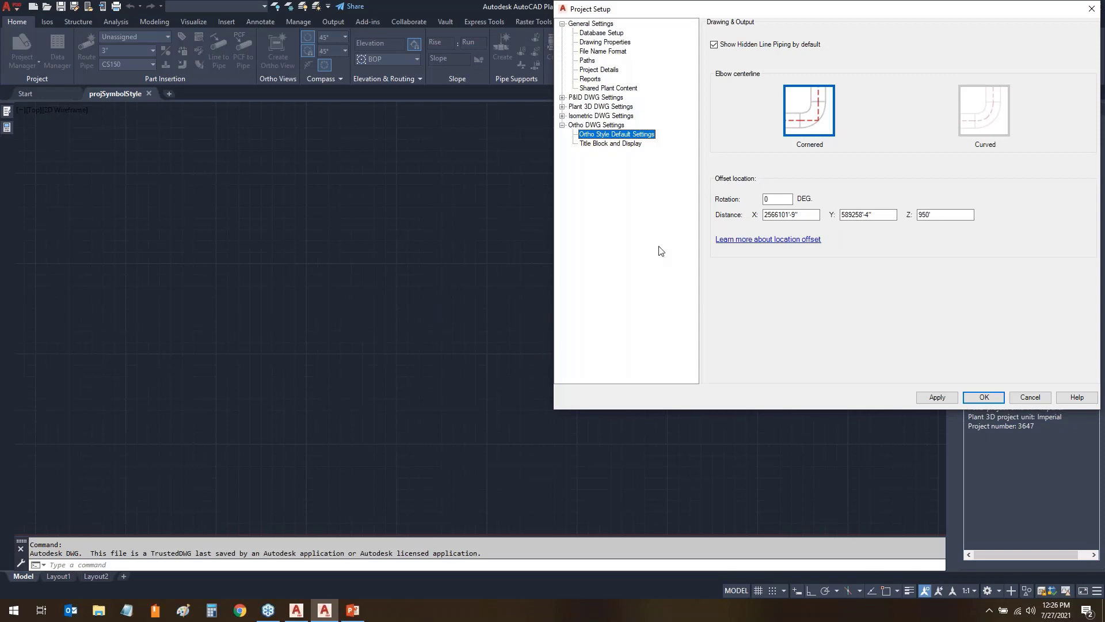
- Keep the offset rotation at 0 degrees and accept the Treadstone project settings
mouse_move(724, 171)
left_mouse_down()
mouse_move(836, 194)
mouse_move(732, 221)
mouse_move(737, 171)
left_mouse_up()
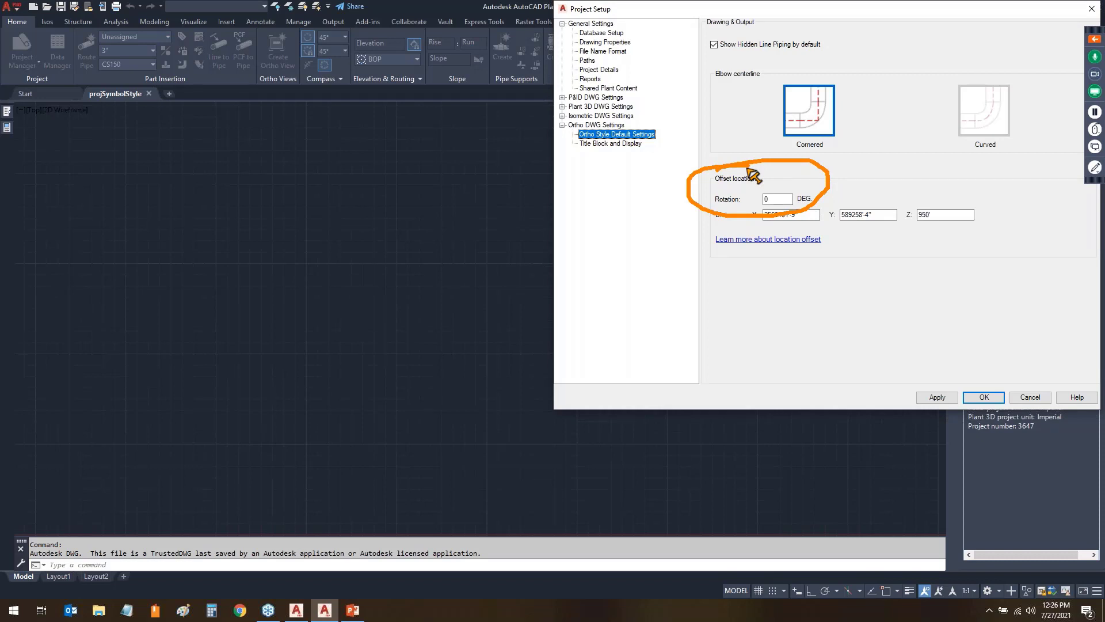
key("Escape")
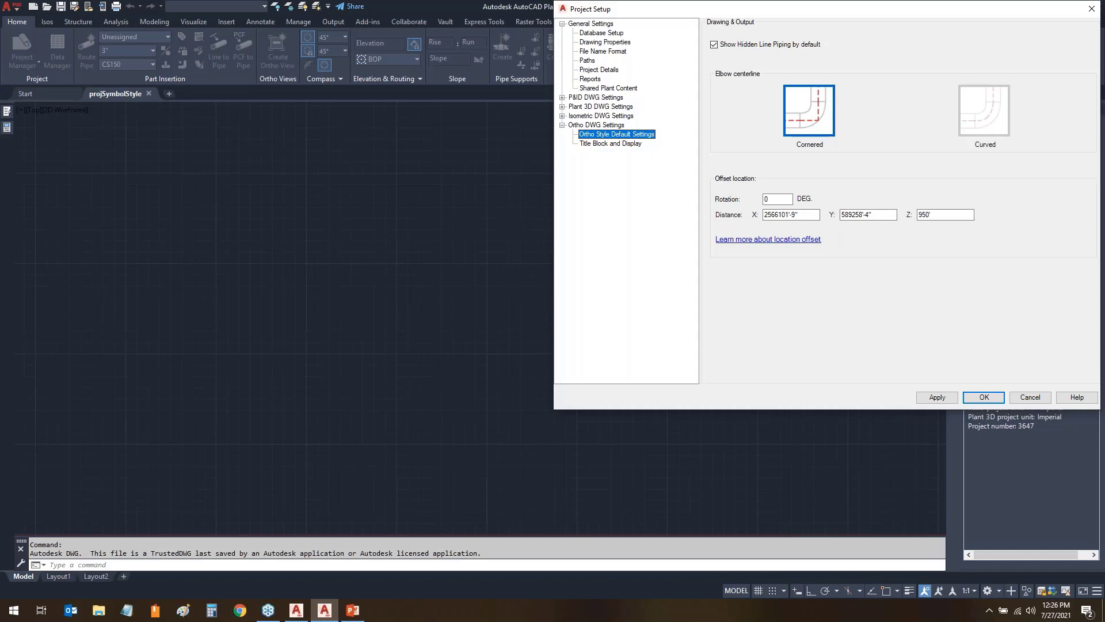
left_click(778, 199)
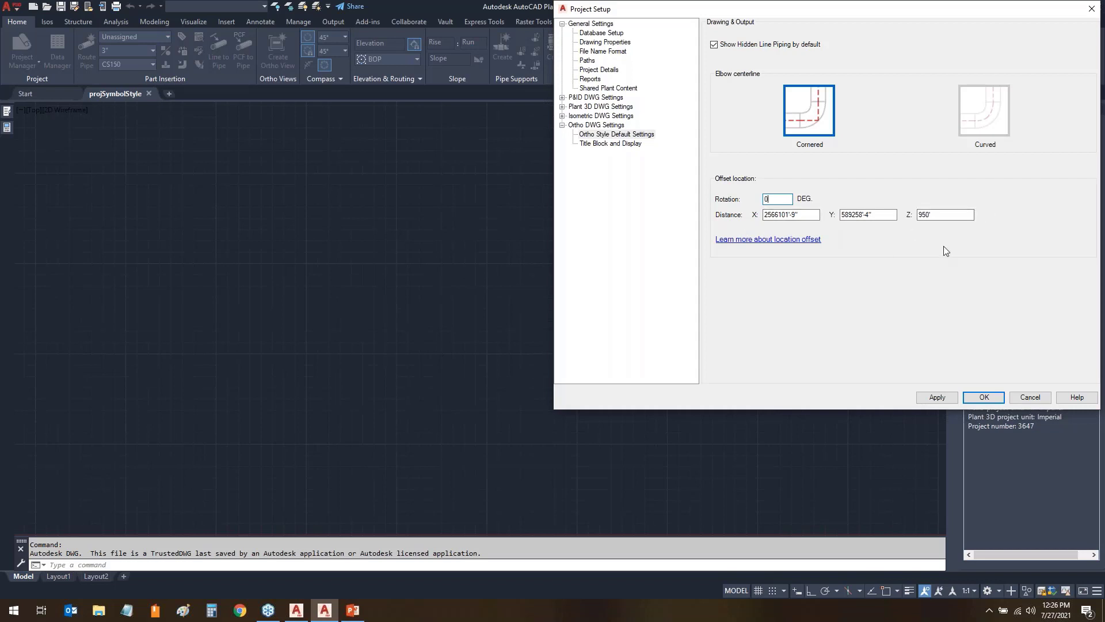
left_click(984, 397)
left_click(972, 398)
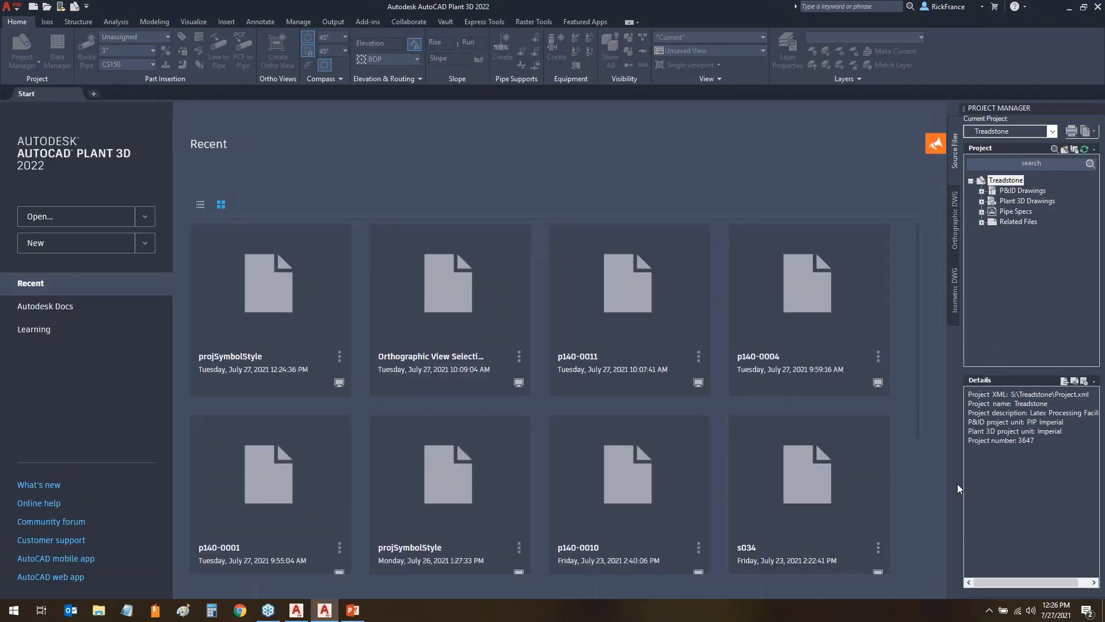
- Open the orthographic drawing p140-0001 from the Treadstone project
left_click(957, 214)
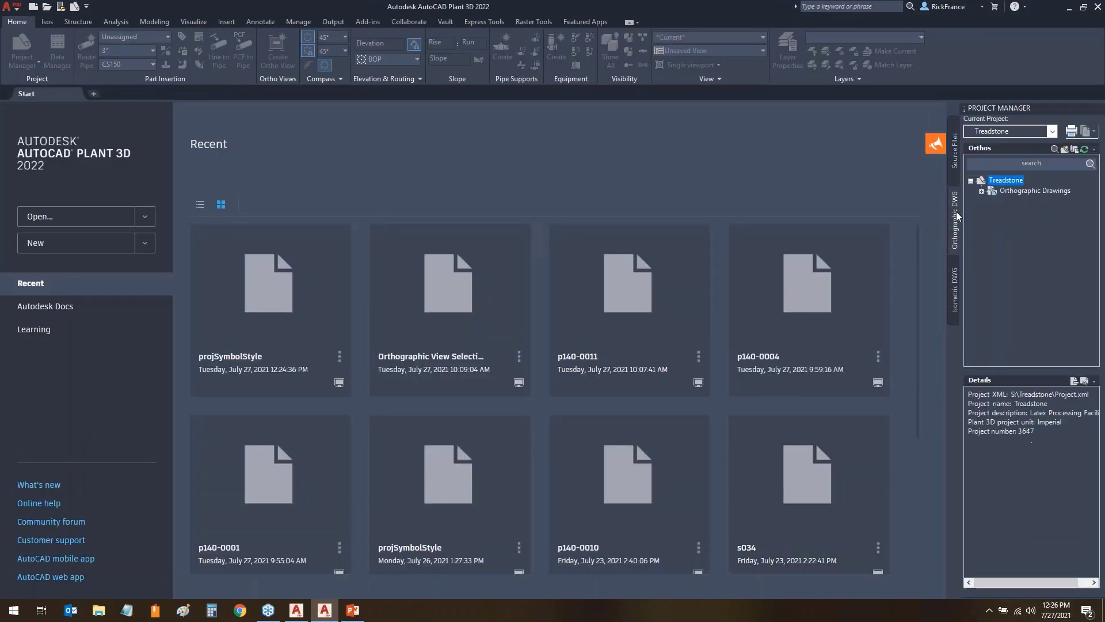
left_click(983, 192)
double_click(1021, 202)
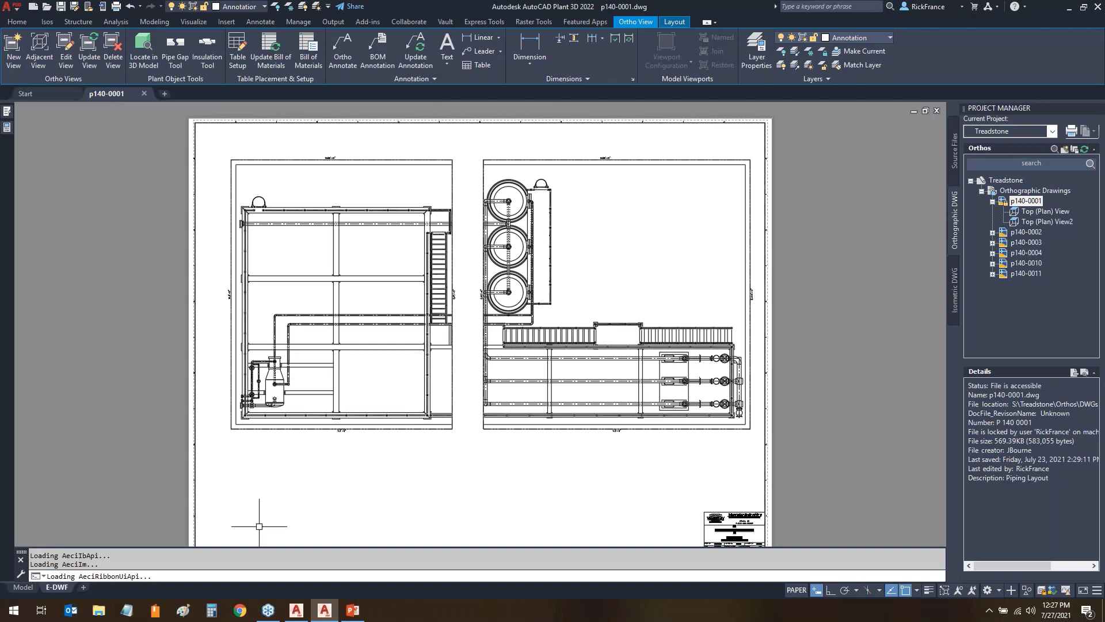
- Examine the plan views' coordinate labels around the building's lower-left corner and along the matchline between the two views
scroll(226, 429, "up", 4)
middle_click_drag(226, 431, 253, 478)
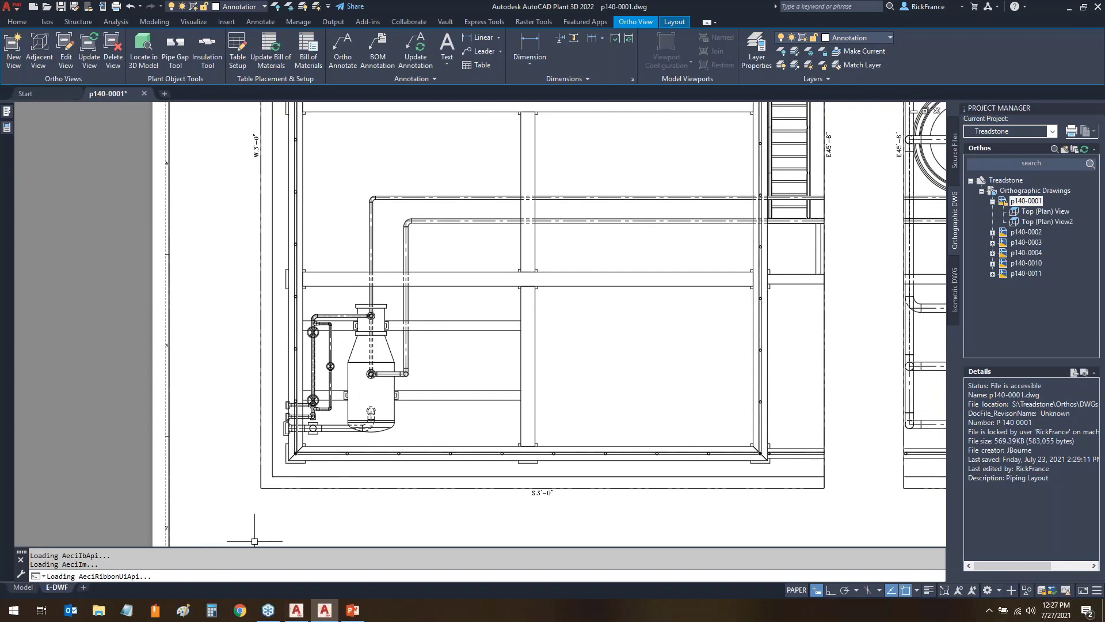
mouse_move(286, 439)
left_mouse_down()
mouse_move(282, 472)
mouse_move(294, 434)
left_mouse_up()
mouse_move(353, 461)
left_mouse_down()
mouse_move(314, 442)
mouse_move(299, 526)
left_mouse_up()
left_click_drag(302, 453, 249, 453)
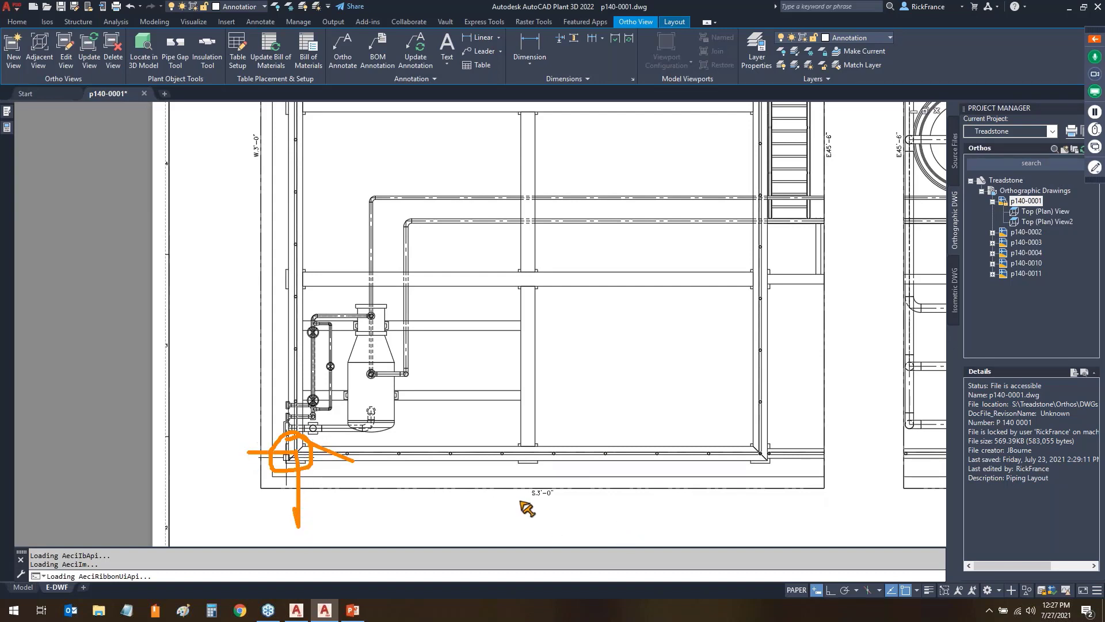
left_click_drag(517, 500, 609, 501)
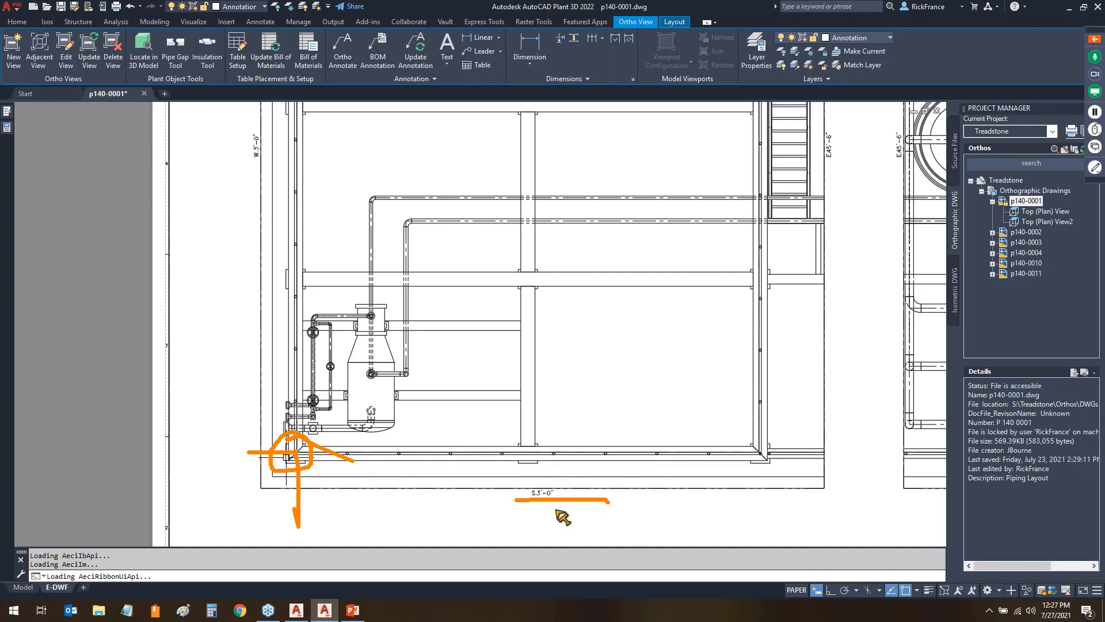
left_click_drag(225, 129, 255, 133)
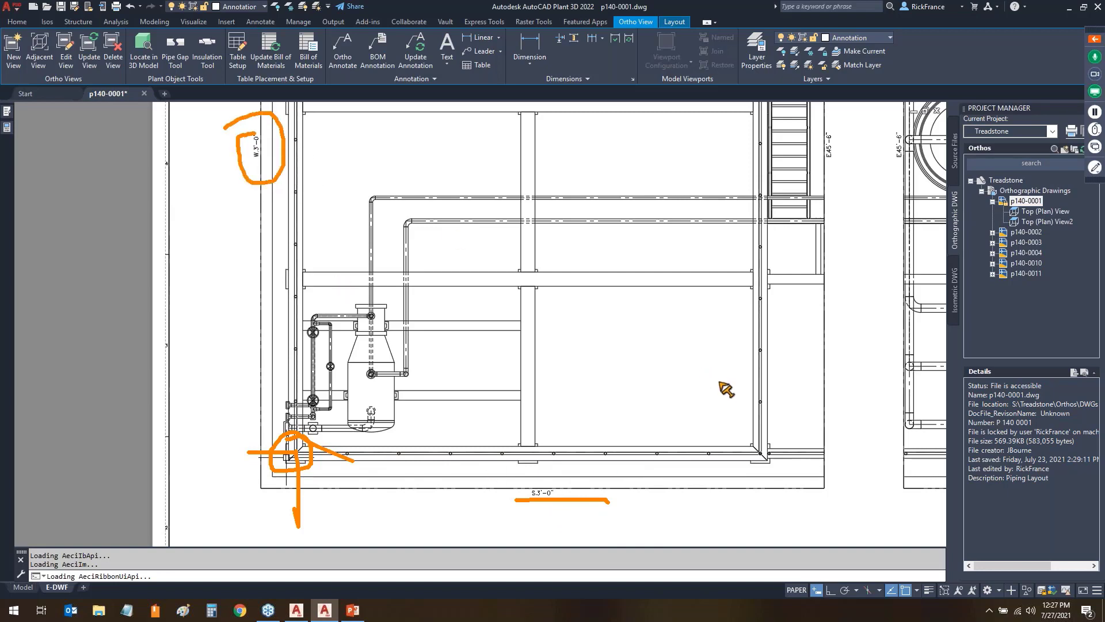
key("Escape")
middle_click_drag(829, 347, 647, 440)
scroll(735, 179, "up", 2)
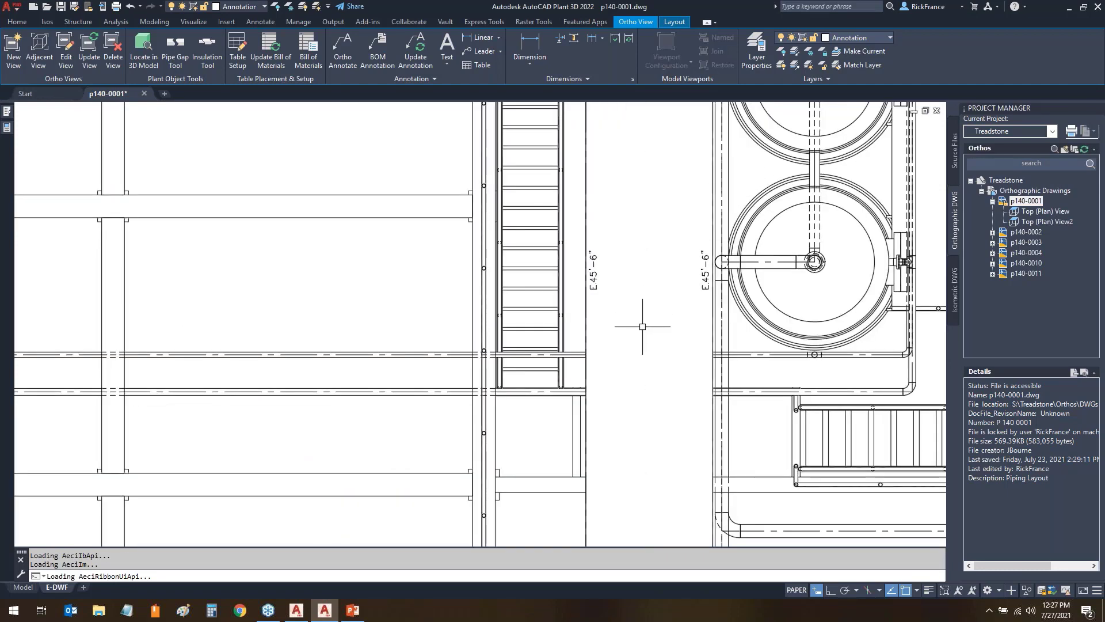
mouse_move(544, 229)
left_mouse_down()
mouse_move(735, 220)
mouse_move(661, 120)
left_mouse_up()
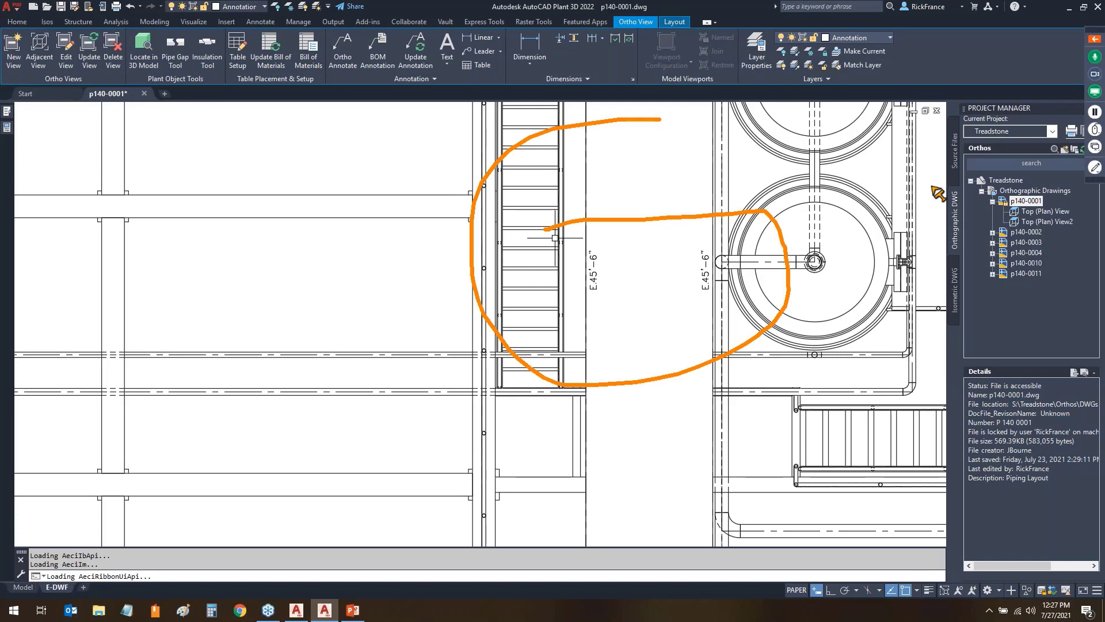
key("Escape")
- Delete both existing plan views from the p140-0001 sheet
scroll(707, 301, "down", 5)
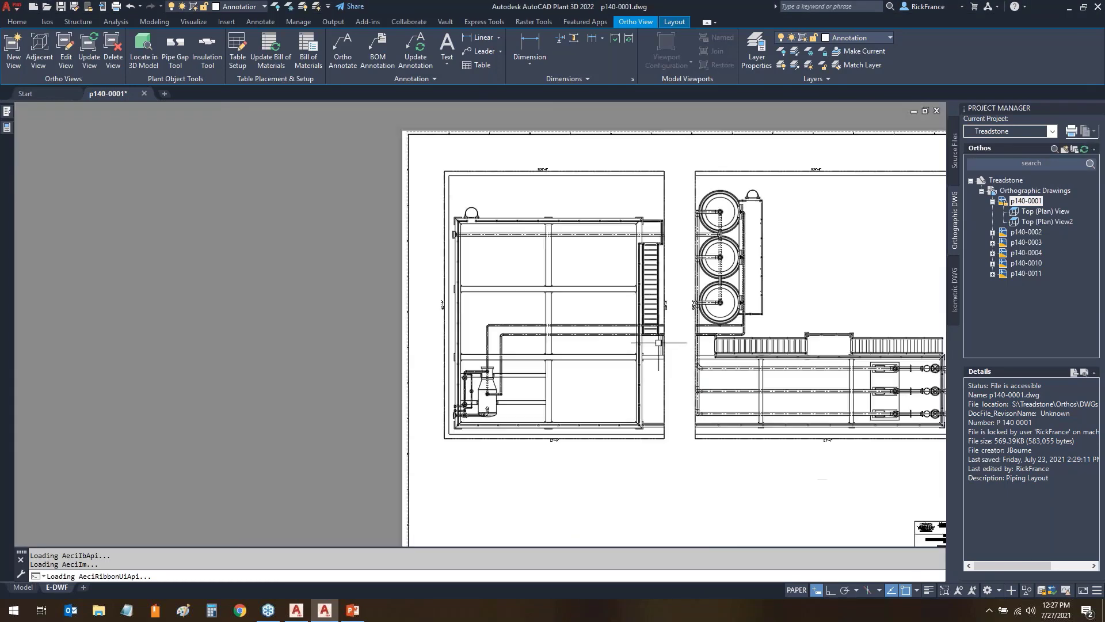
mouse_move(655, 344)
middle_mouse_down()
mouse_move(407, 356)
mouse_move(426, 337)
middle_mouse_up()
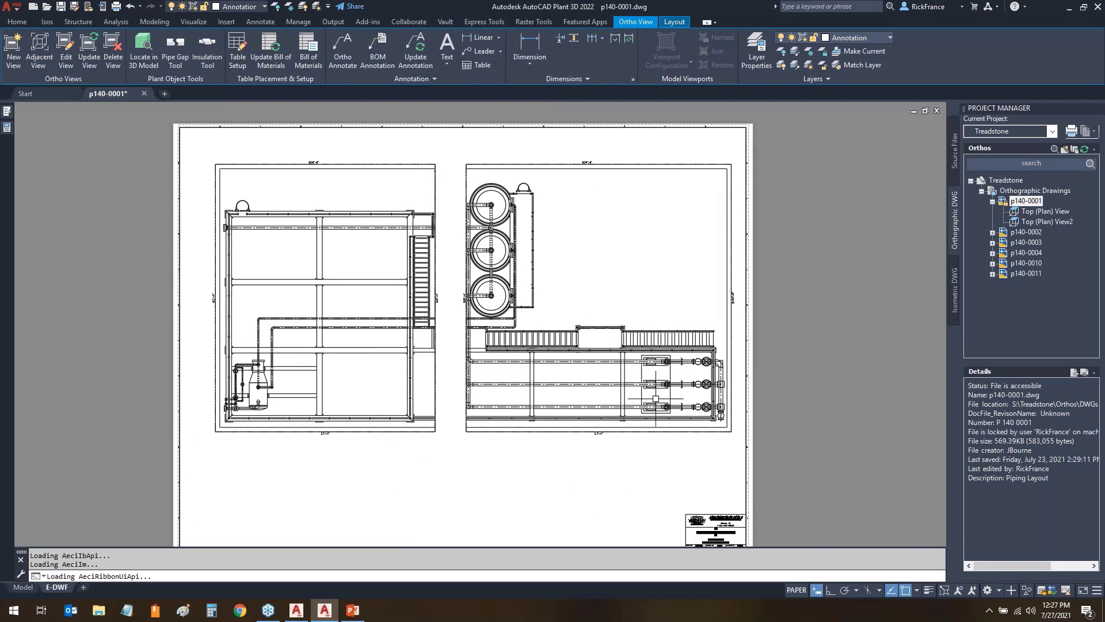
left_click(113, 53)
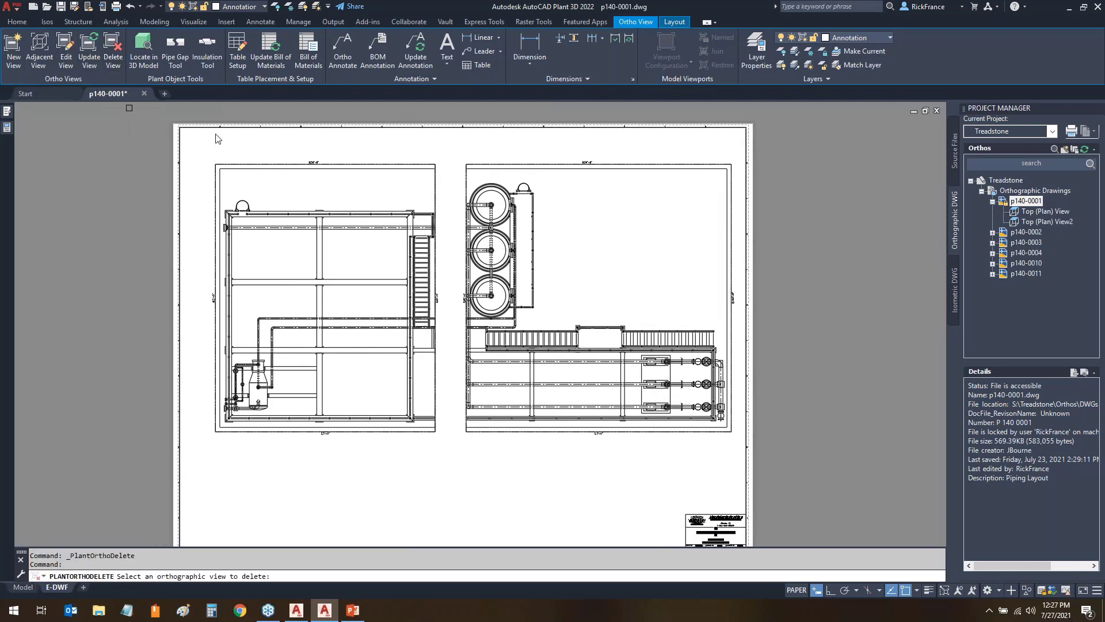
left_click(244, 165)
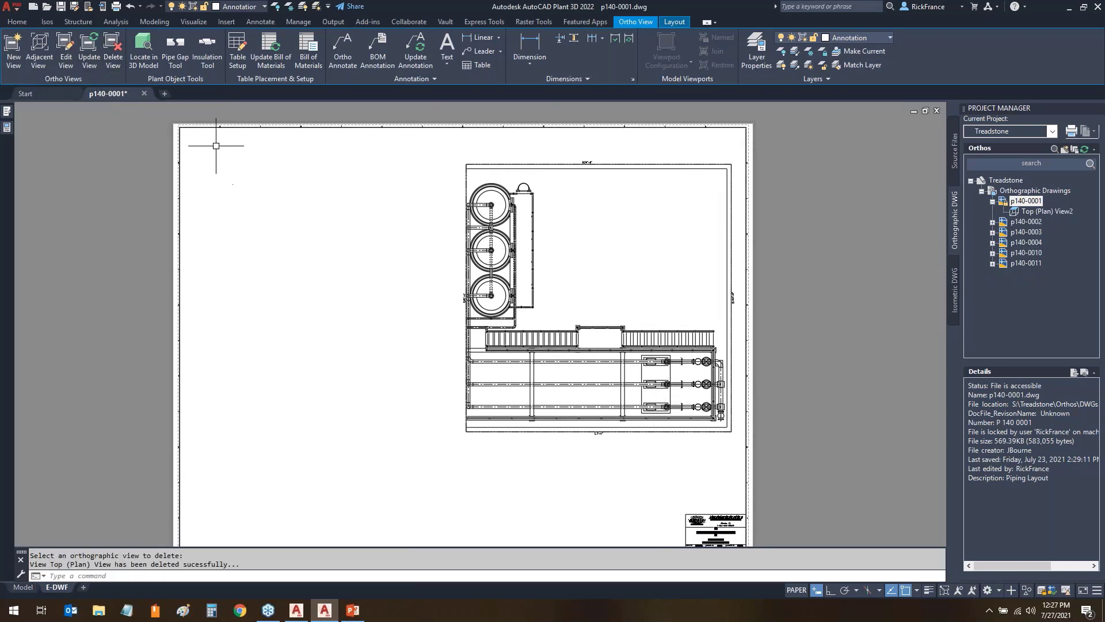
left_click(112, 53)
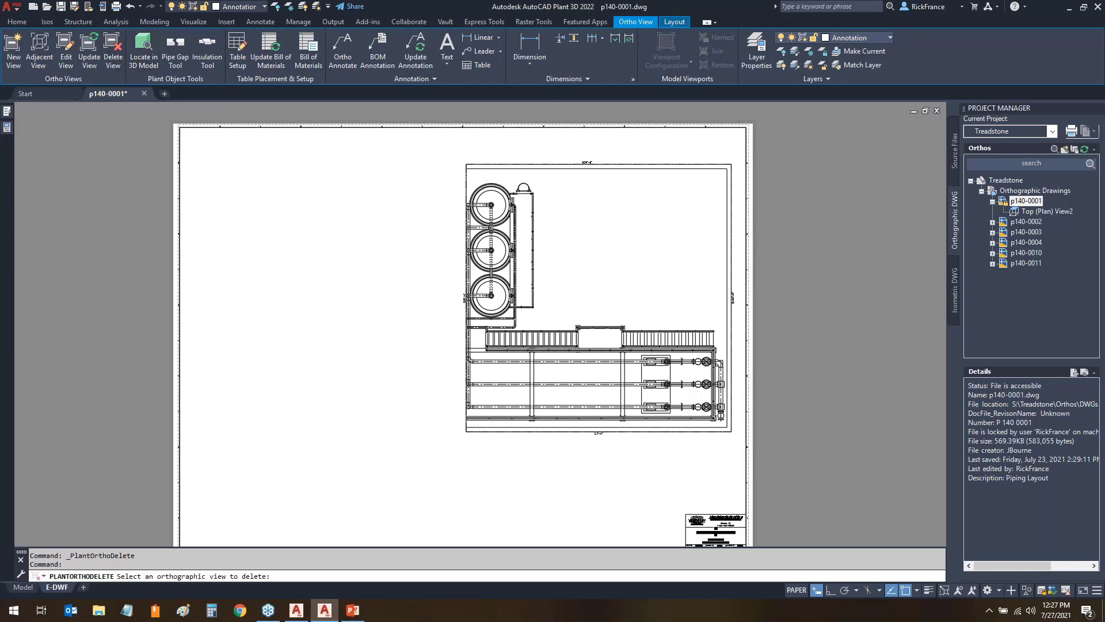
left_click(467, 190)
- Start a new orthographic view that references the Equipment, Piping and Structural project models
left_click(8, 50)
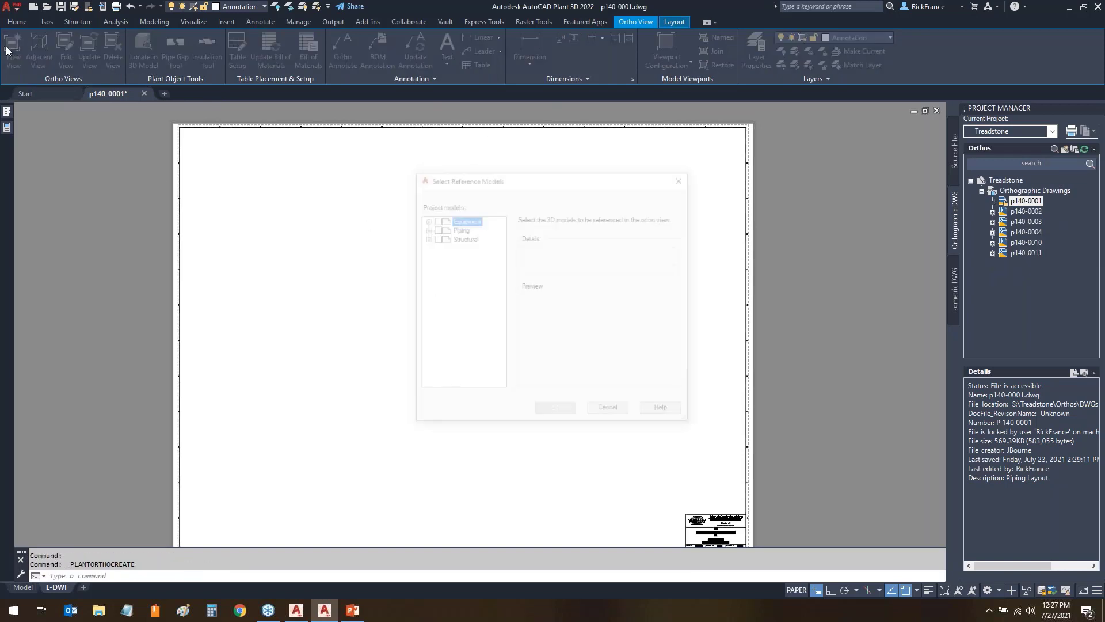
left_click(436, 219)
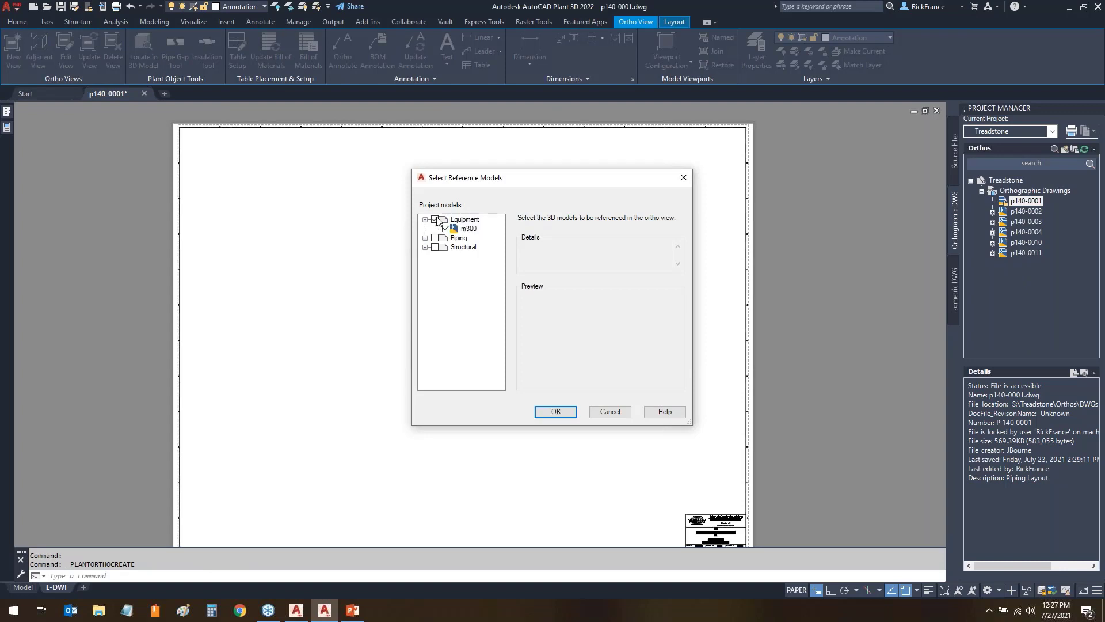
left_click(435, 237)
left_click(435, 256)
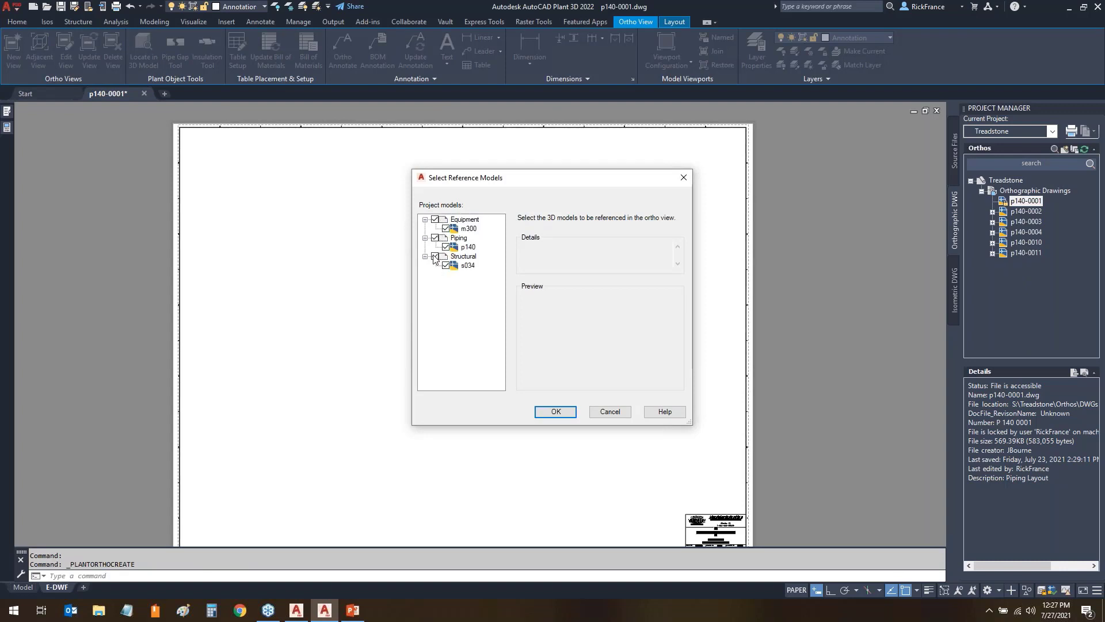
left_click(555, 410)
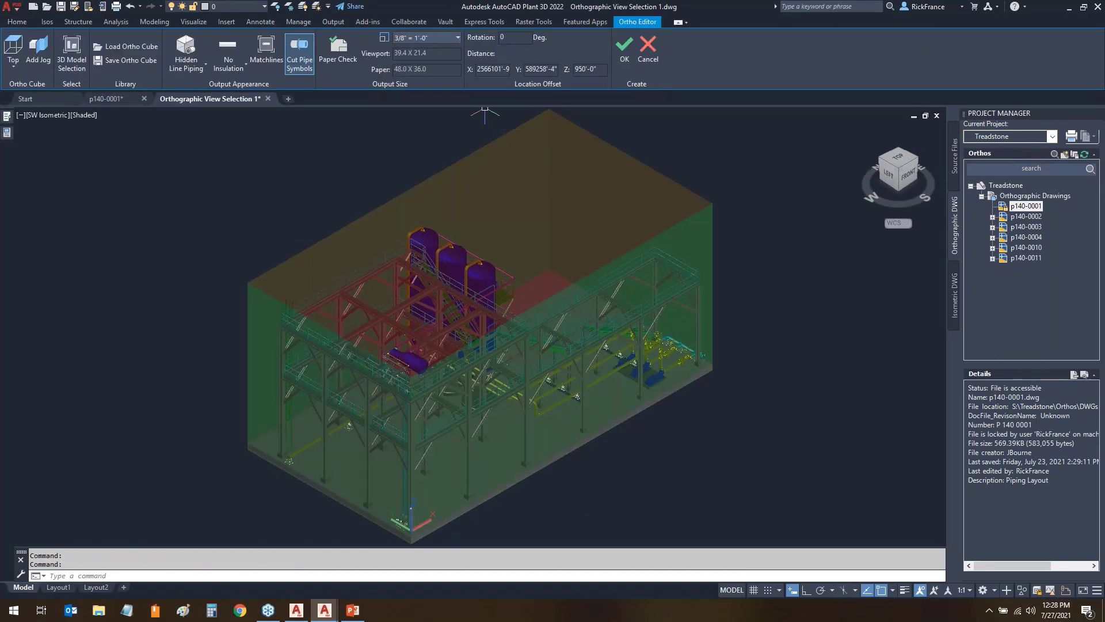
mouse_move(452, 30)
left_mouse_down()
mouse_move(448, 66)
mouse_move(602, 103)
mouse_move(496, 19)
mouse_move(415, 17)
left_mouse_up()
left_click_drag(599, 101, 936, 250)
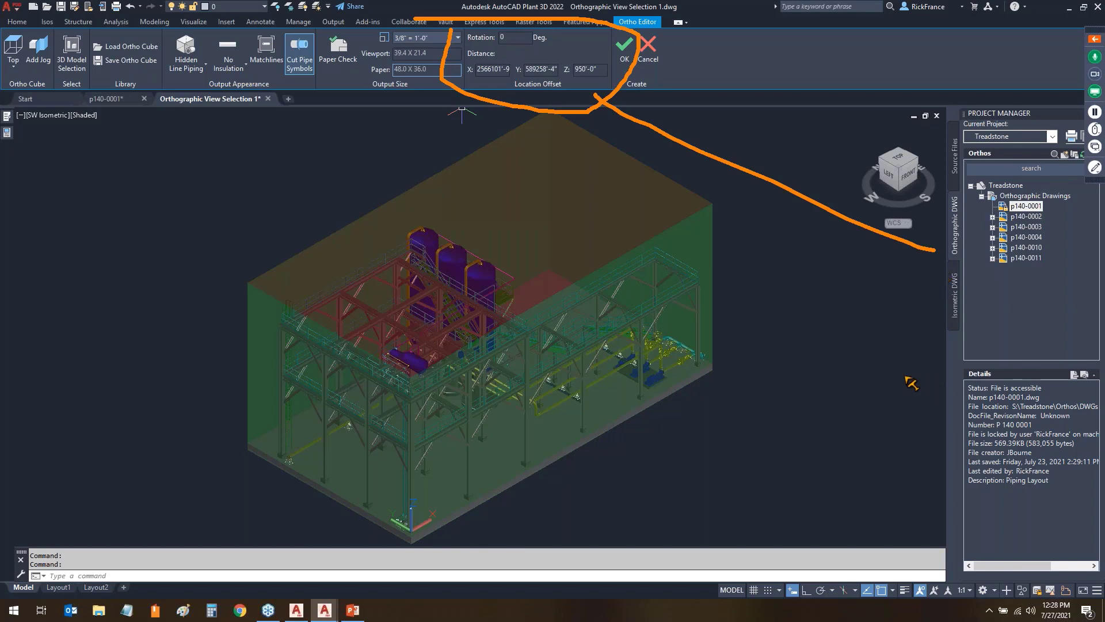
key("Escape")
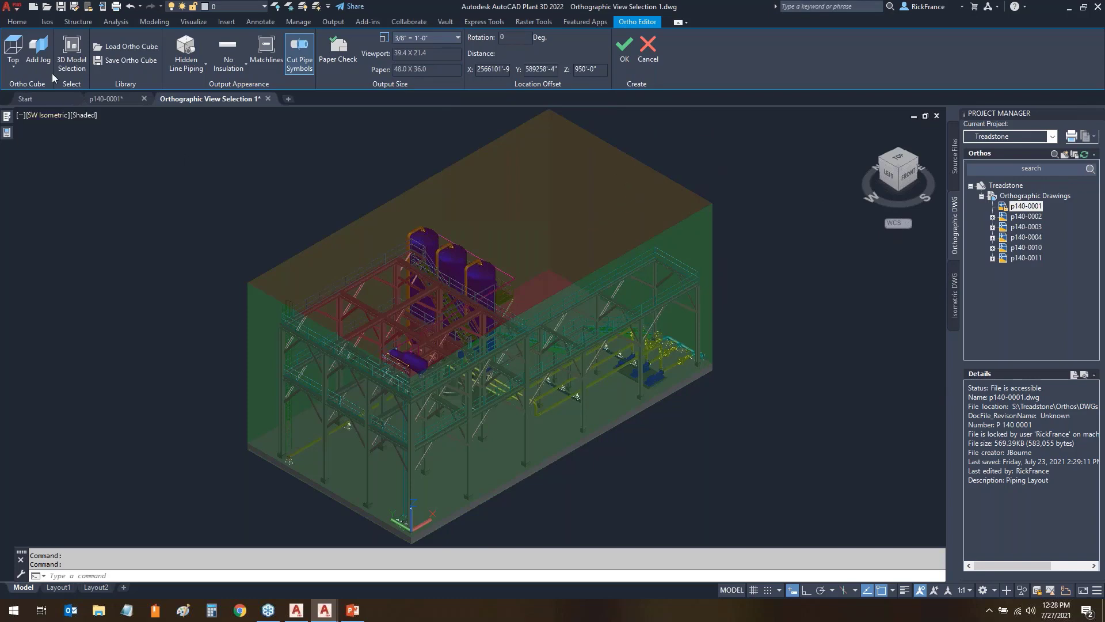
- Look at the ortho cube from the top with north up and try a location offset rotation of 10 degrees
left_click(898, 158)
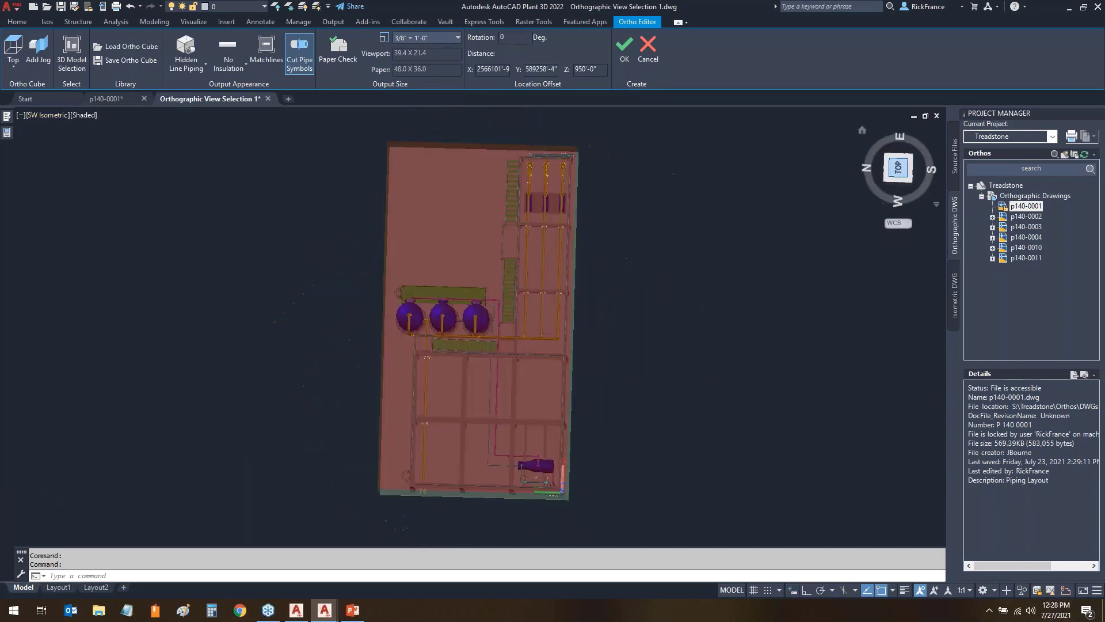
left_click(937, 141)
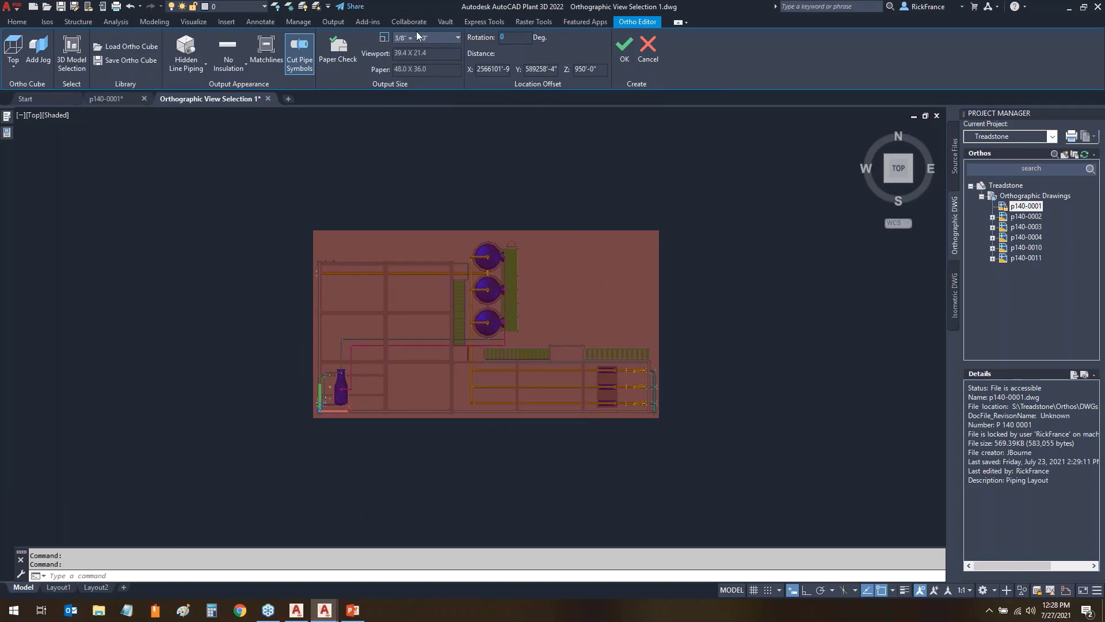
type("10")
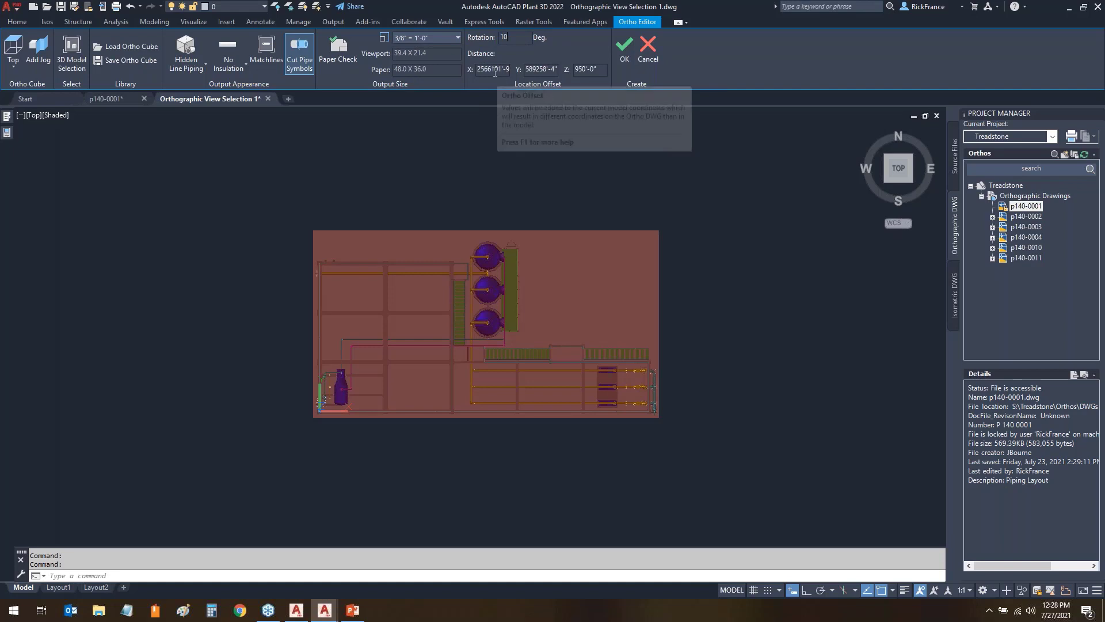
left_click(494, 70)
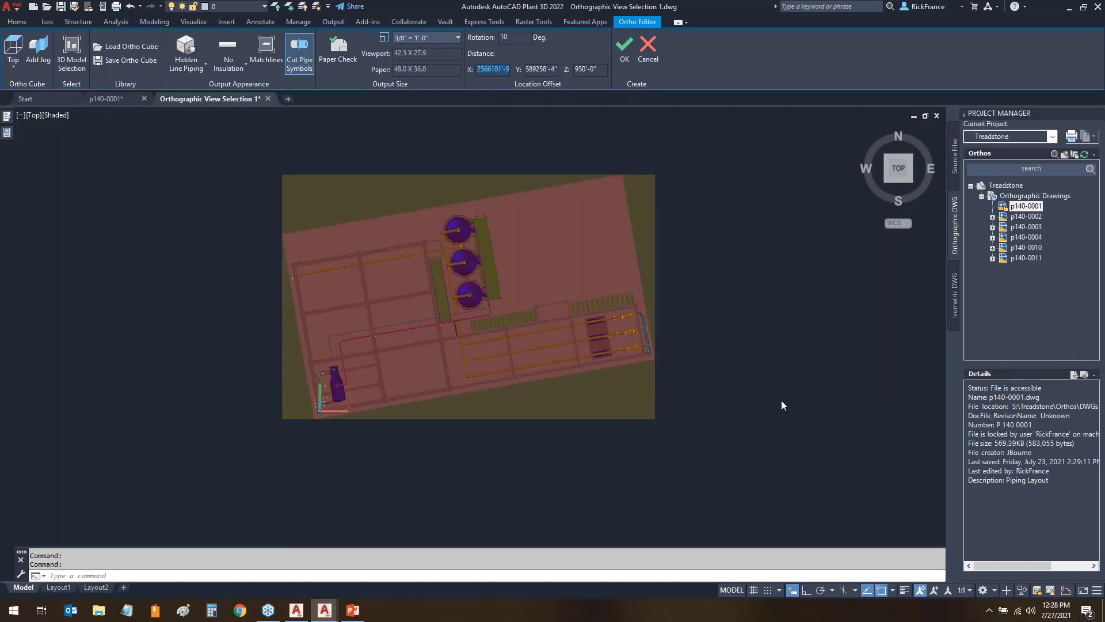
- Try an offset rotation of -9.5 degrees, reset it to 0, and return to the southwest isometric view
left_click_drag(514, 38, 402, 42)
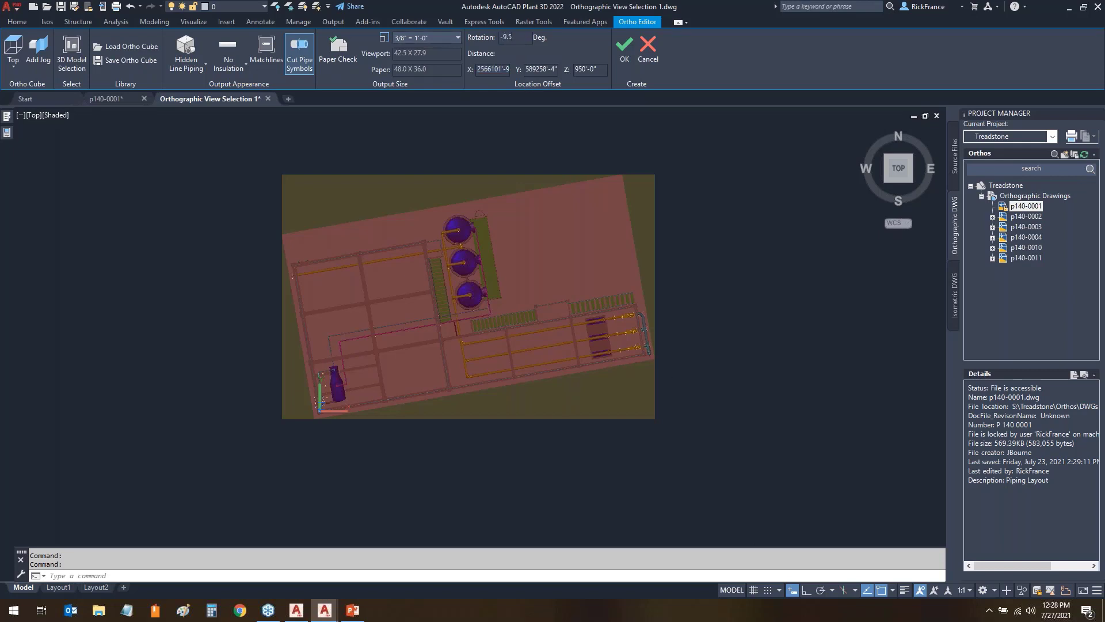
left_click(540, 69)
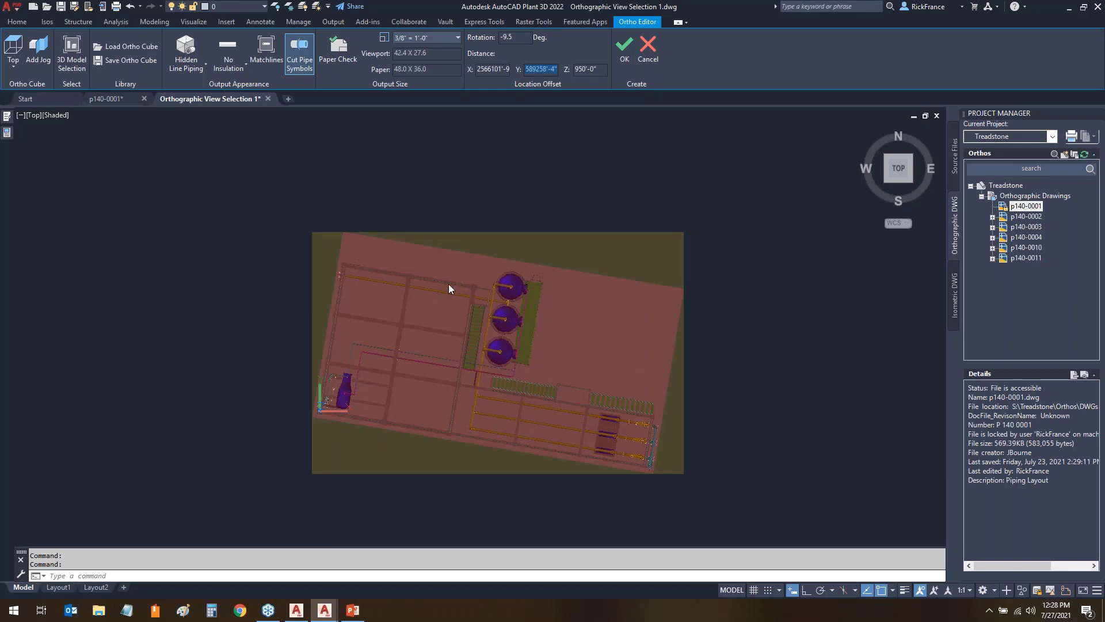
left_click(508, 40)
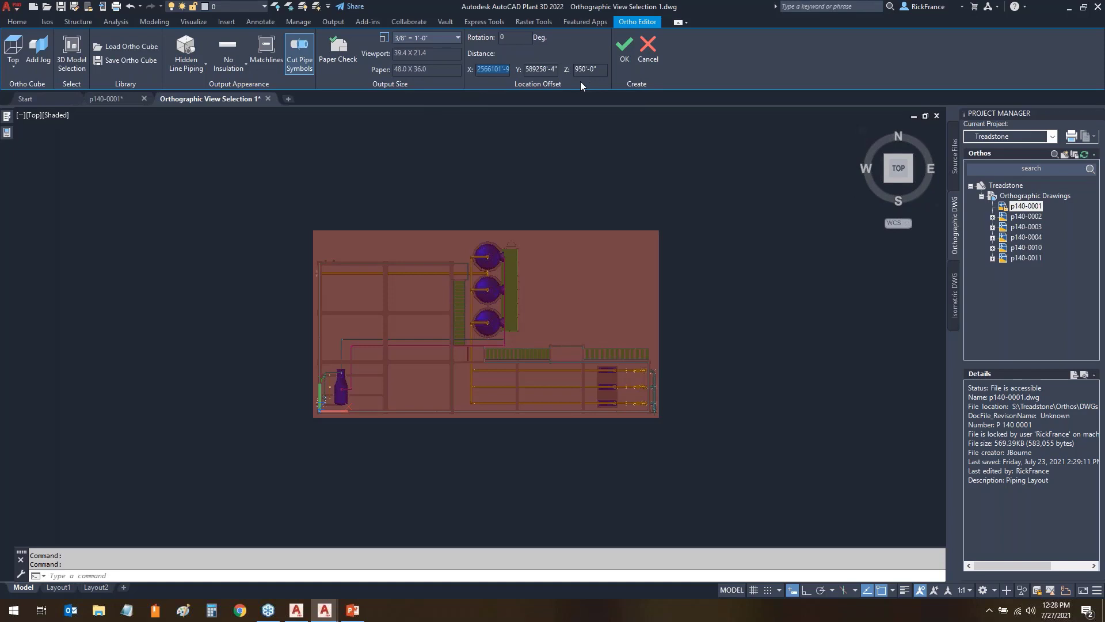
left_click(888, 183)
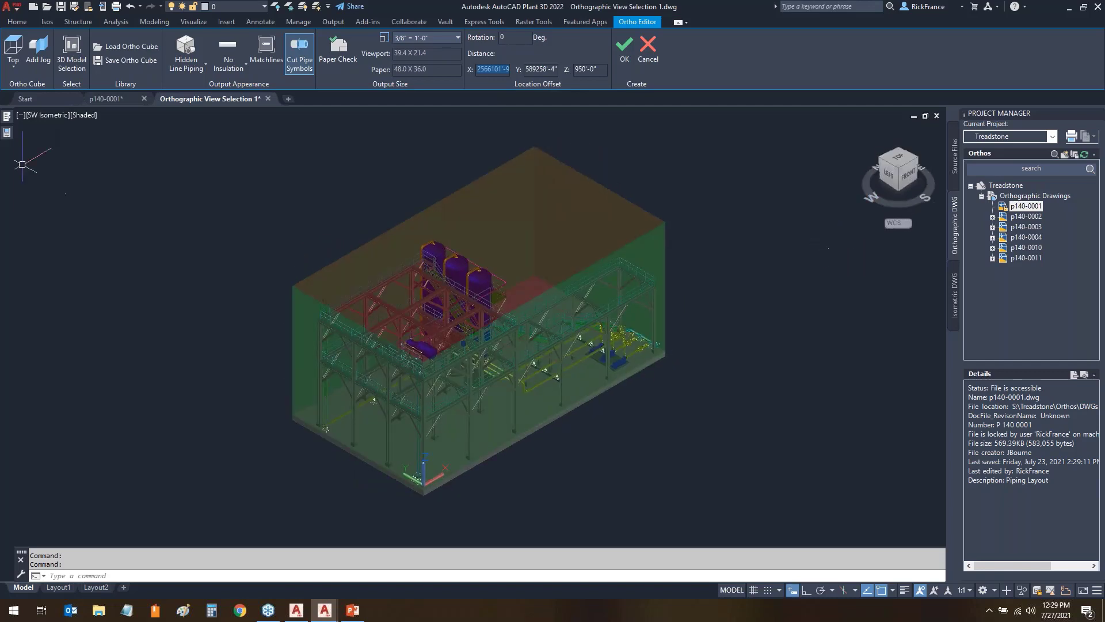
- Load the saved West ortho cube as the boundary of the new view
left_click(130, 46)
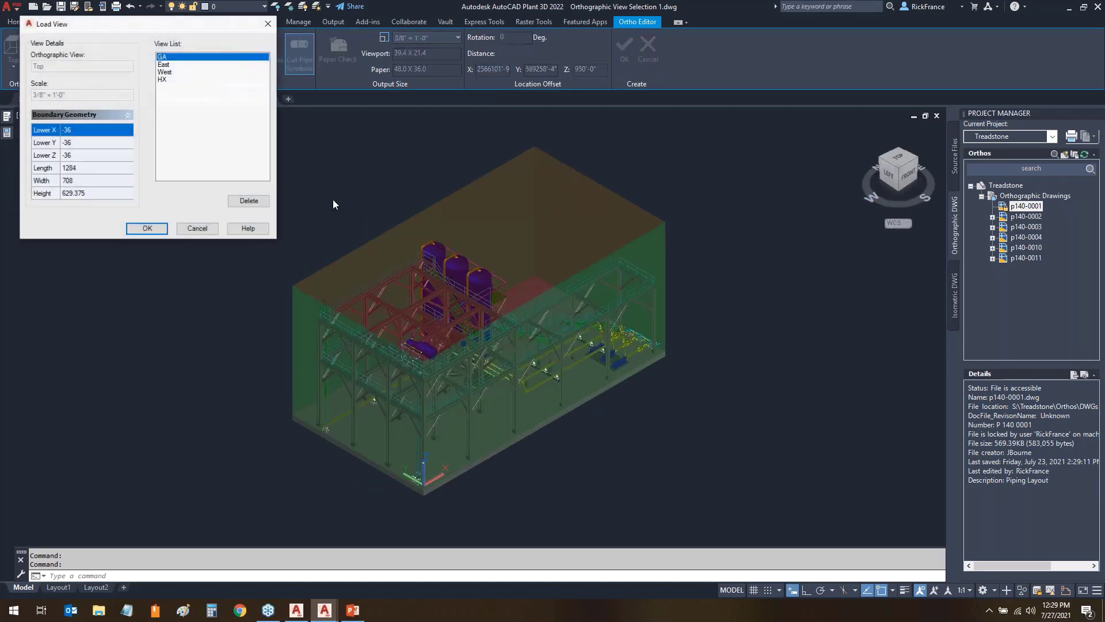
left_click(166, 72)
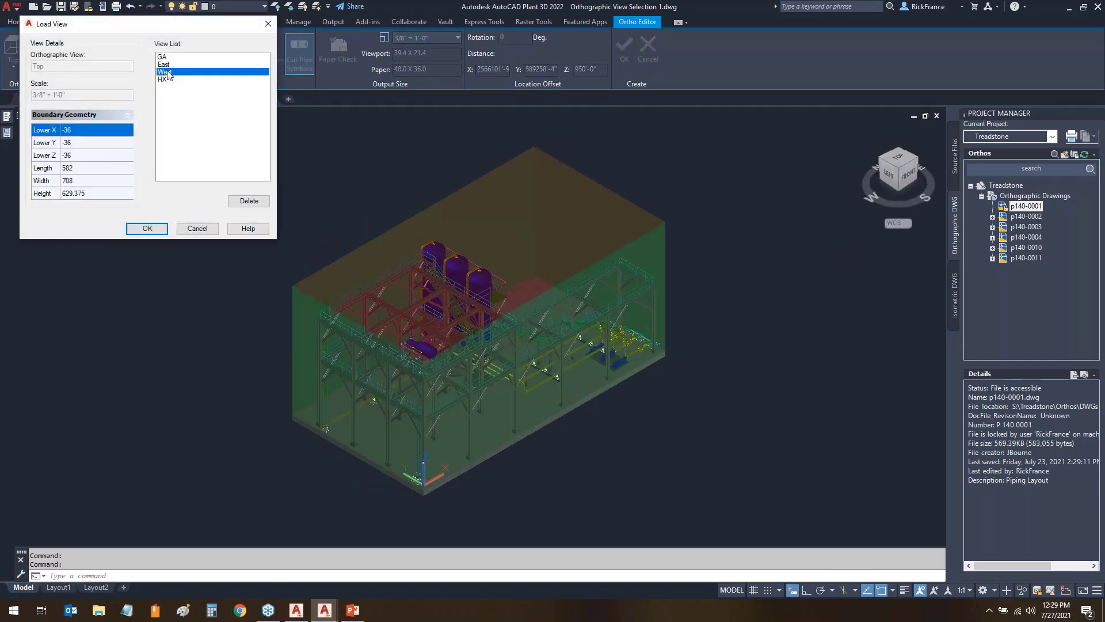
left_click(138, 229)
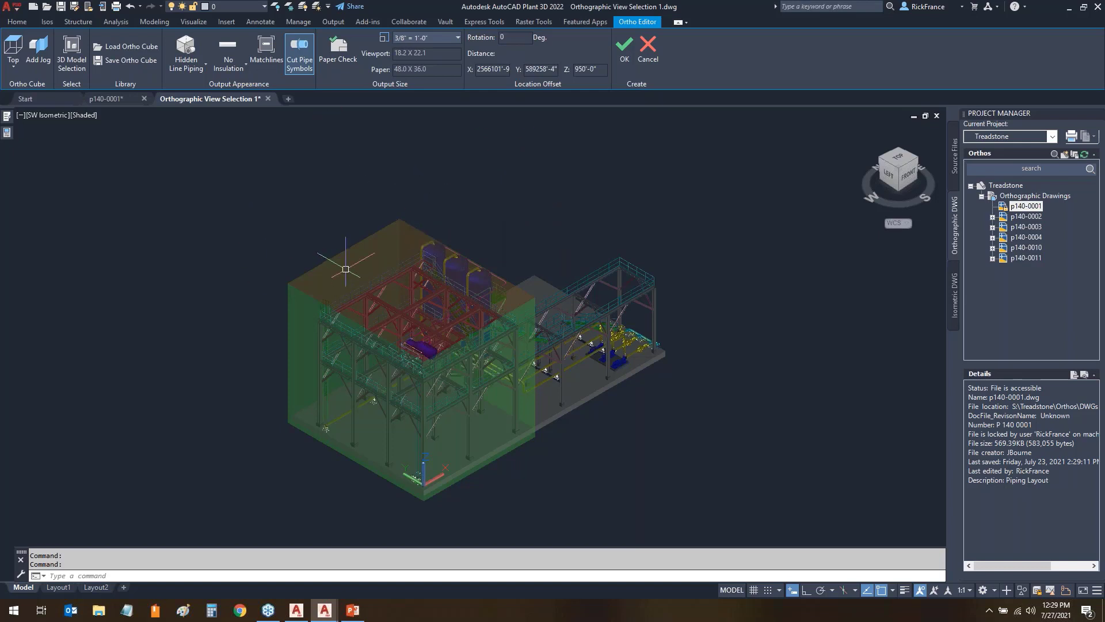
- Turn on matchlines and place the west plan view on the left half of the sheet at 3/8" = 1'-0"
left_click(266, 51)
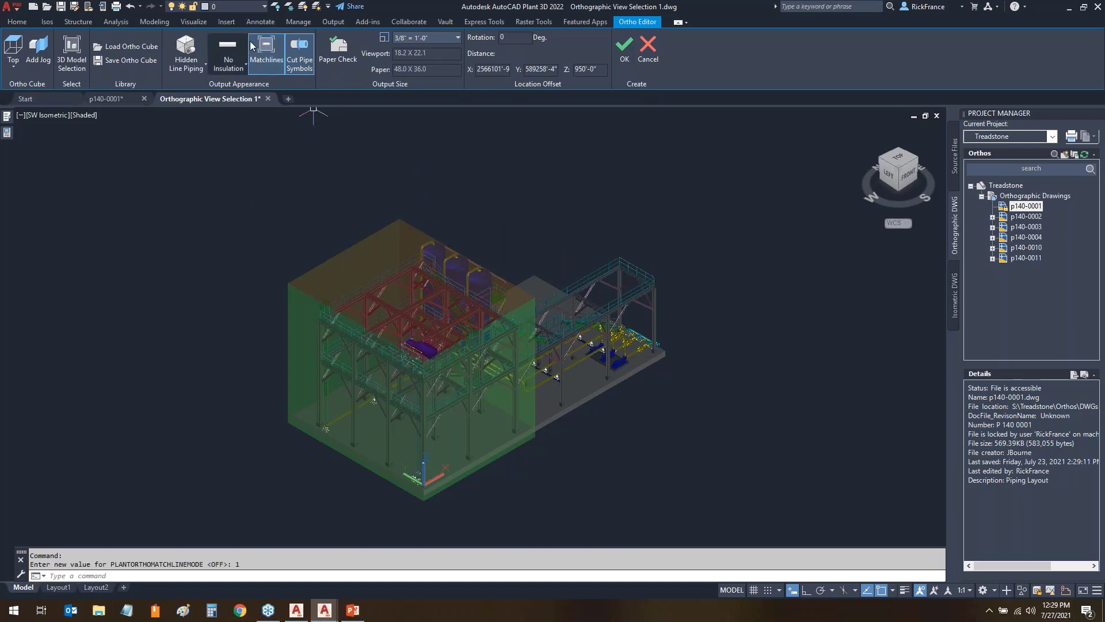
left_click(627, 68)
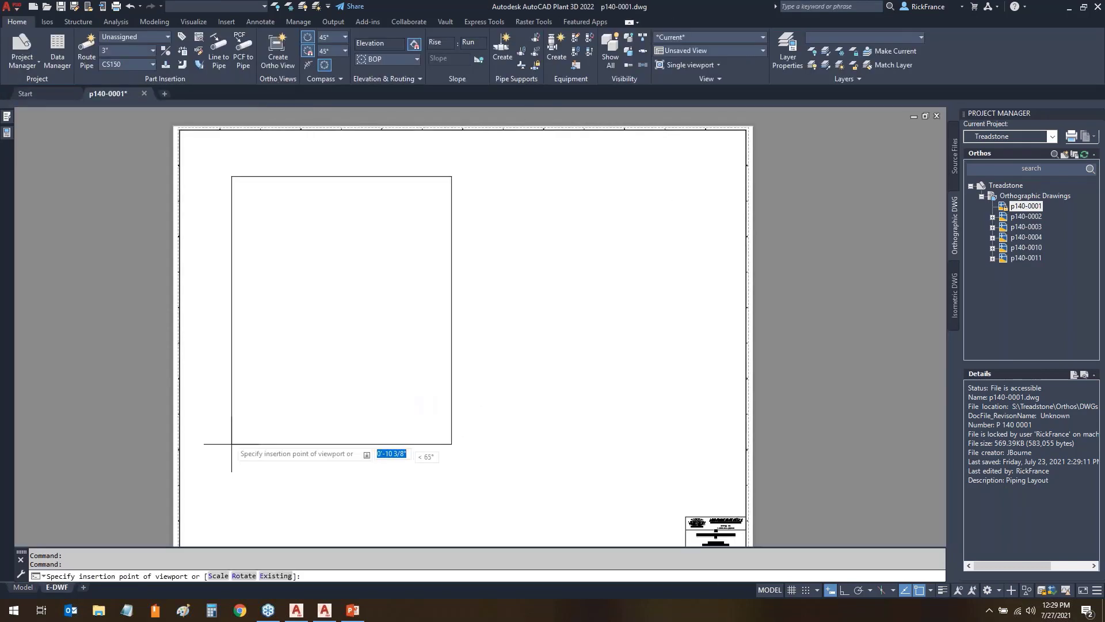
left_click(214, 431)
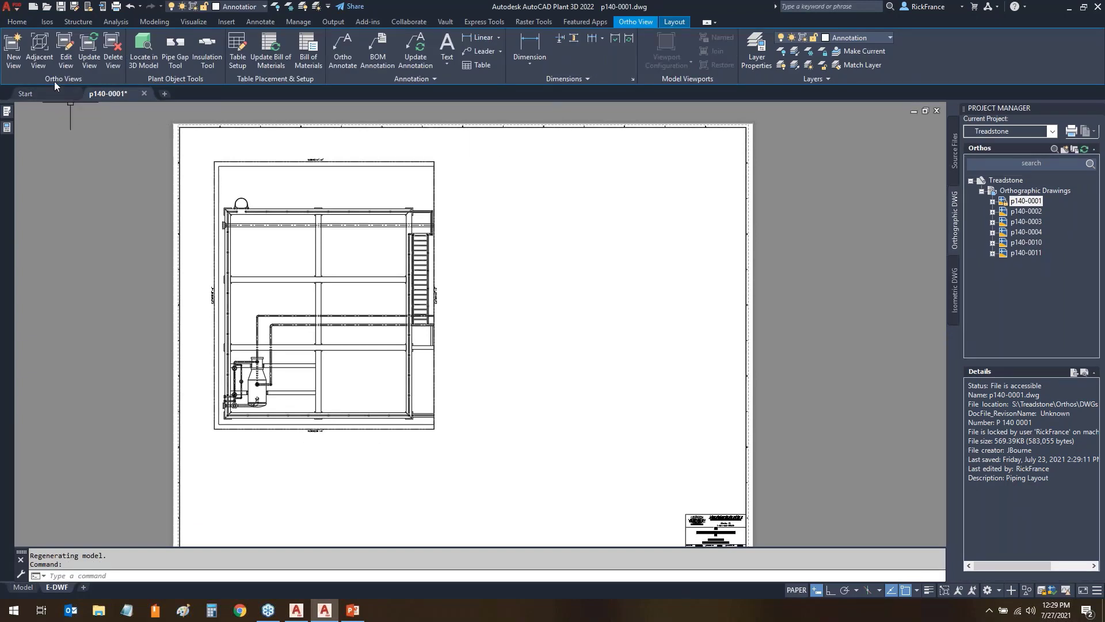
- Create a second plan view from the same models with the saved East ortho cube, placed right of the west view with lower edges aligned
left_click(14, 46)
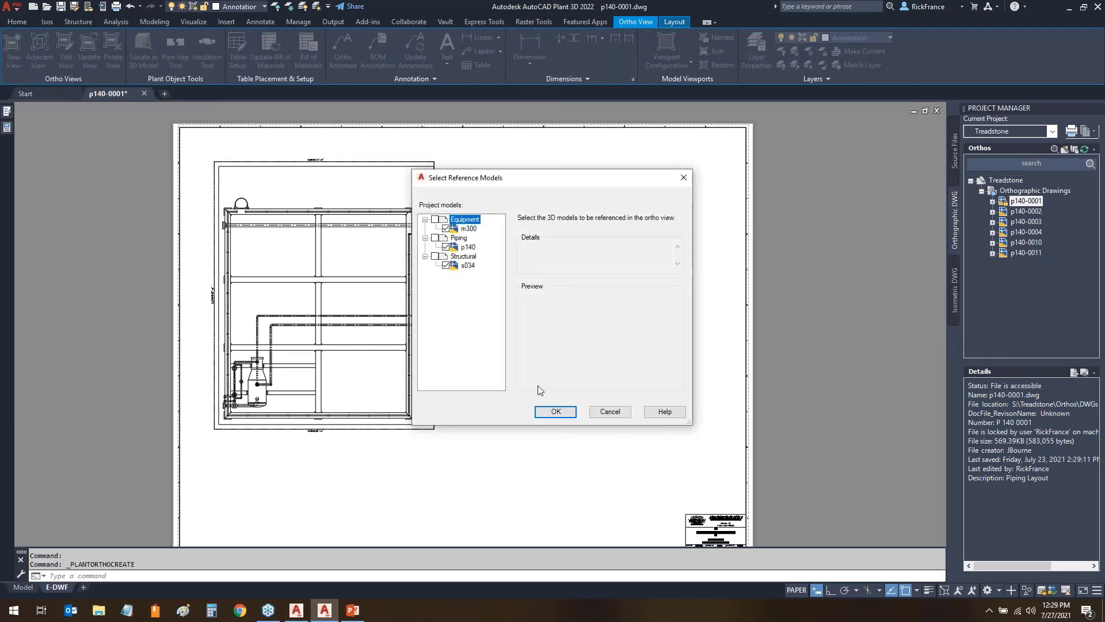
left_click(556, 411)
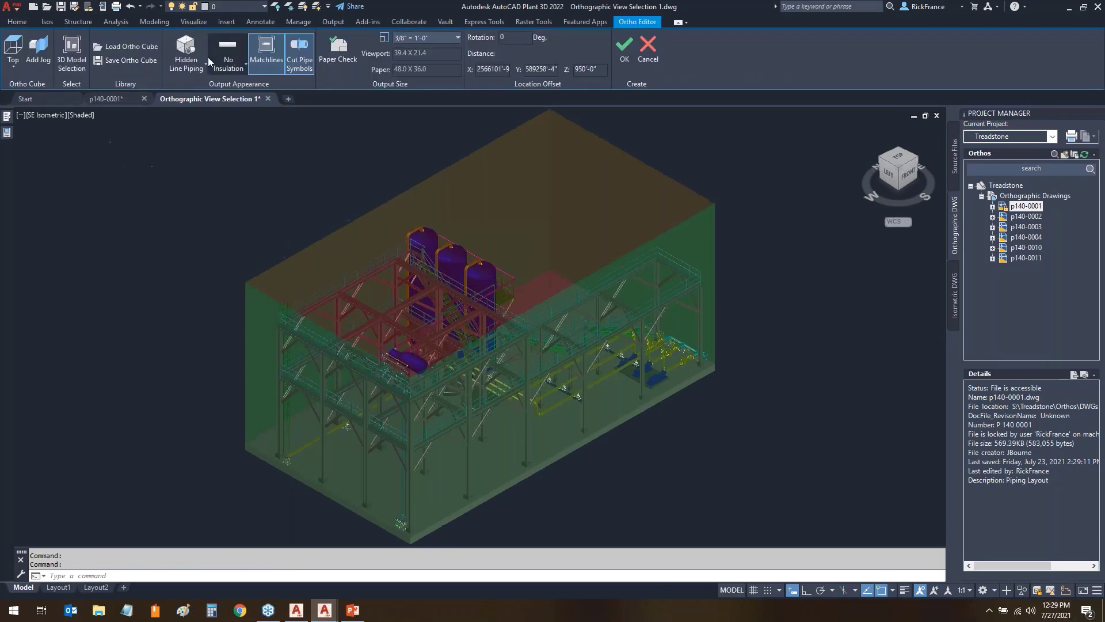
left_click(127, 47)
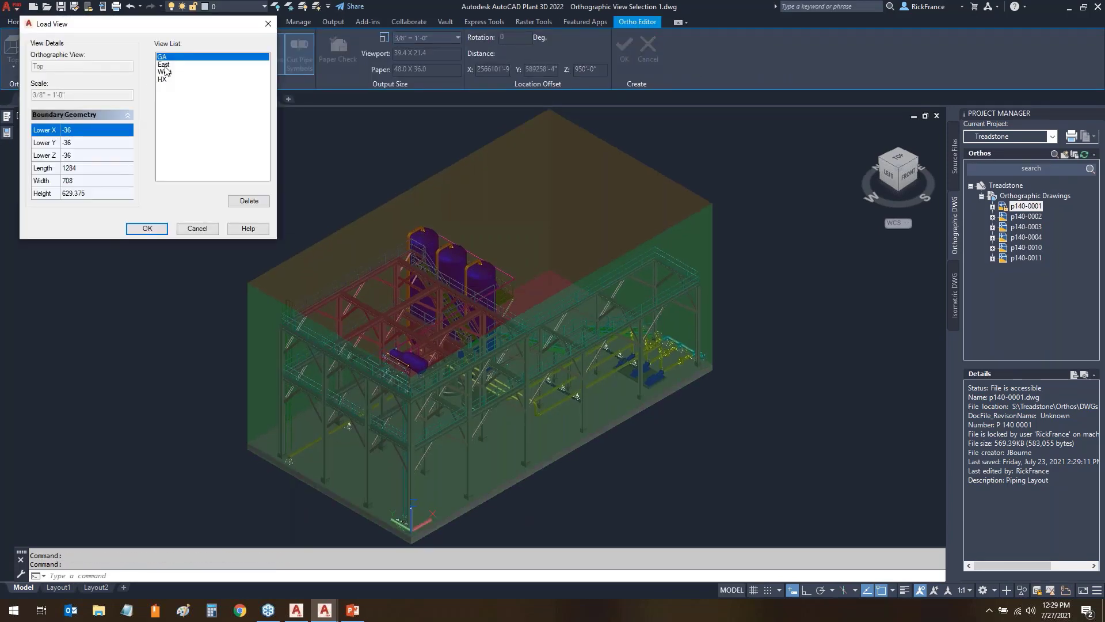
left_click(165, 66)
left_click(147, 229)
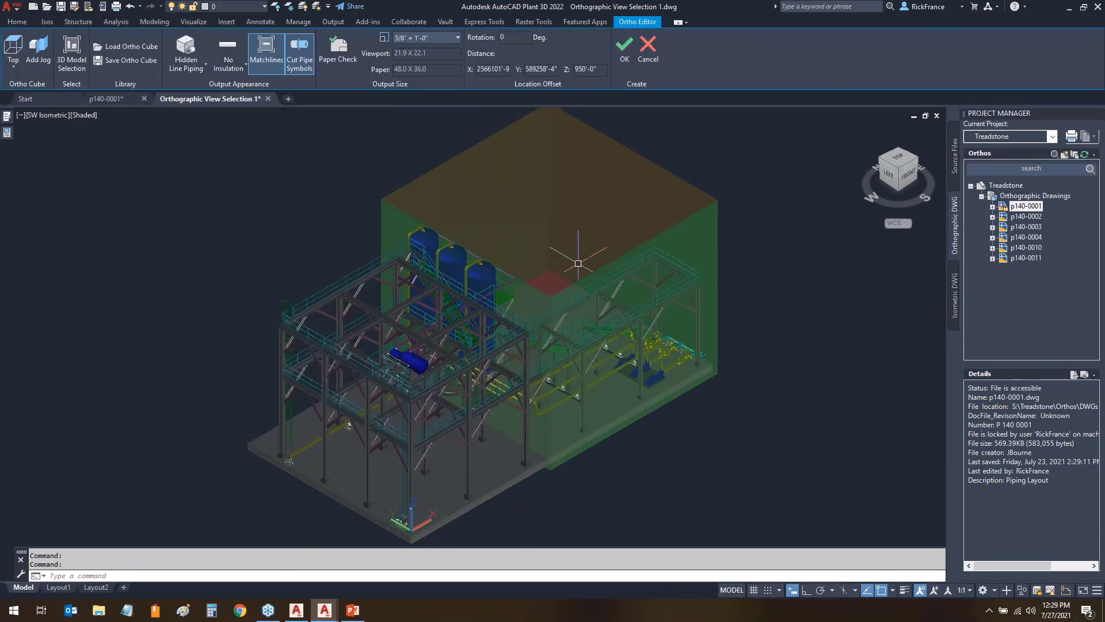
left_click(625, 53)
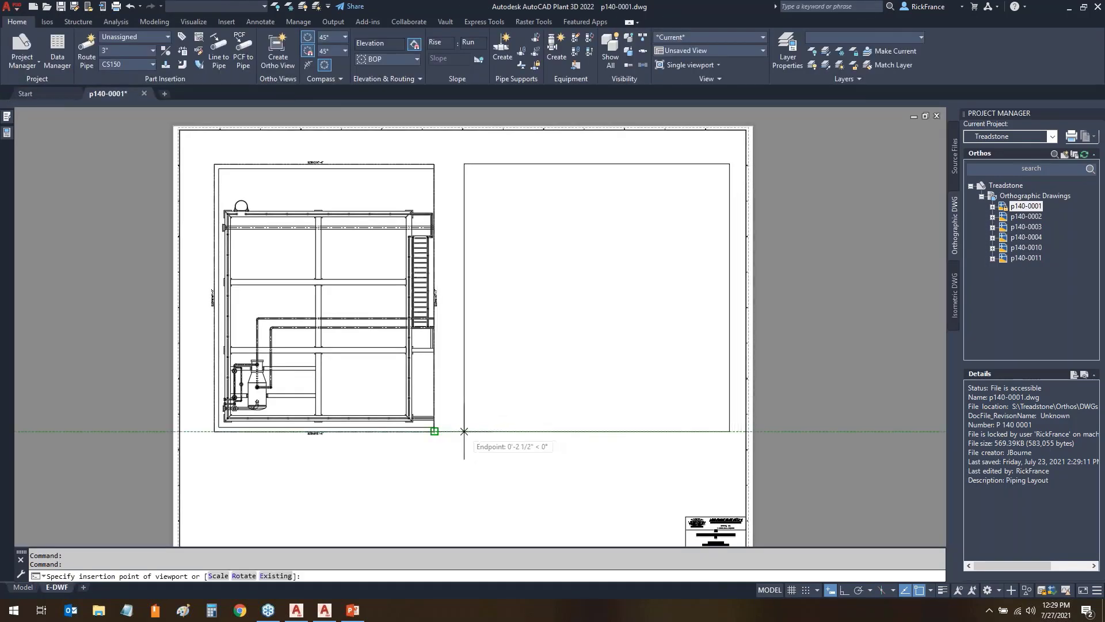
left_click(460, 431)
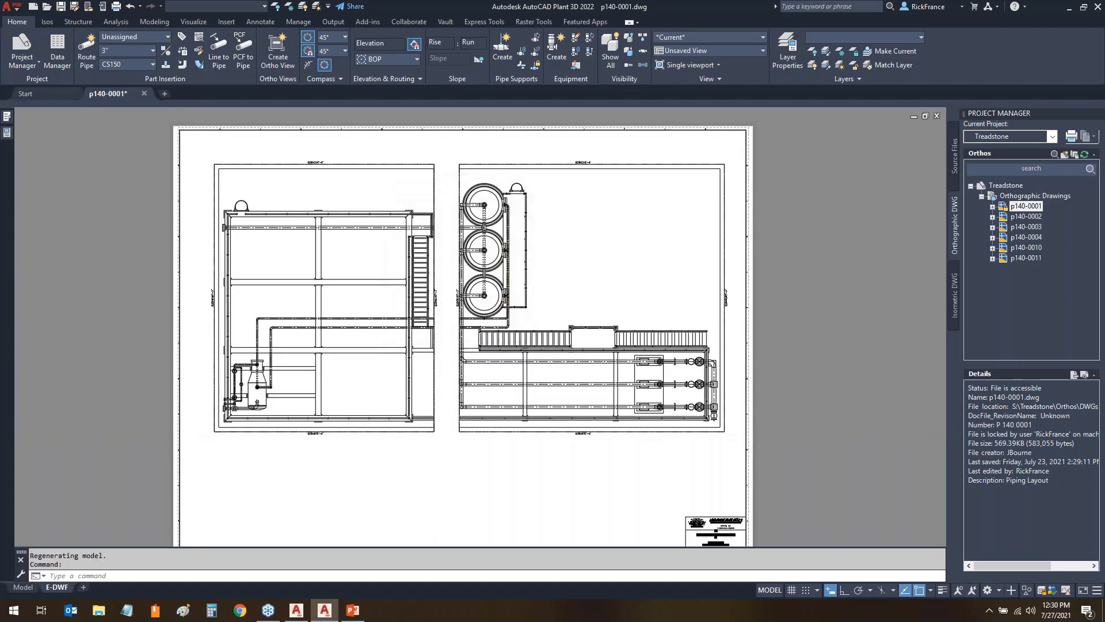
- Examine the northing and easting coordinate labels along the lower and left edges of the west plan view
scroll(304, 444, "up", 8)
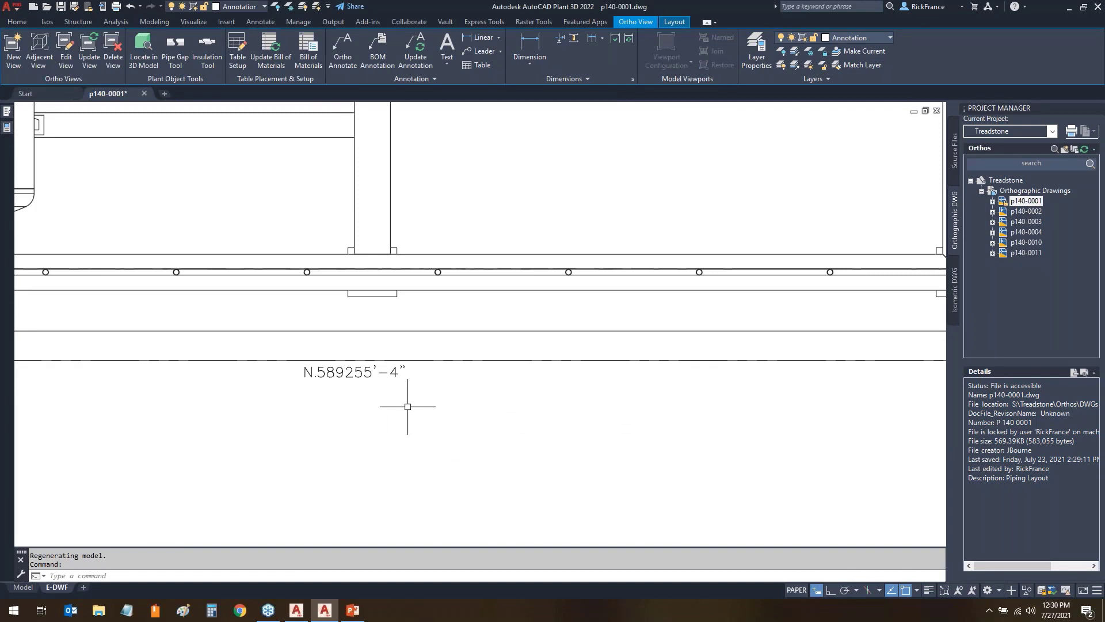
scroll(385, 395, "down", 4)
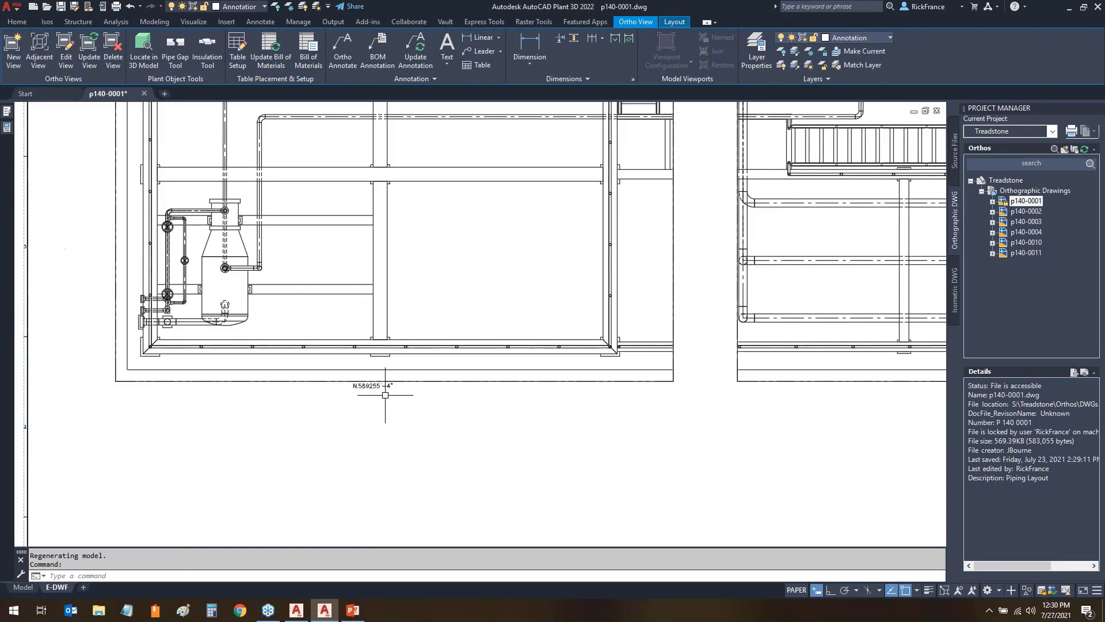
scroll(385, 394, "down", 2)
scroll(221, 150, "up", 6)
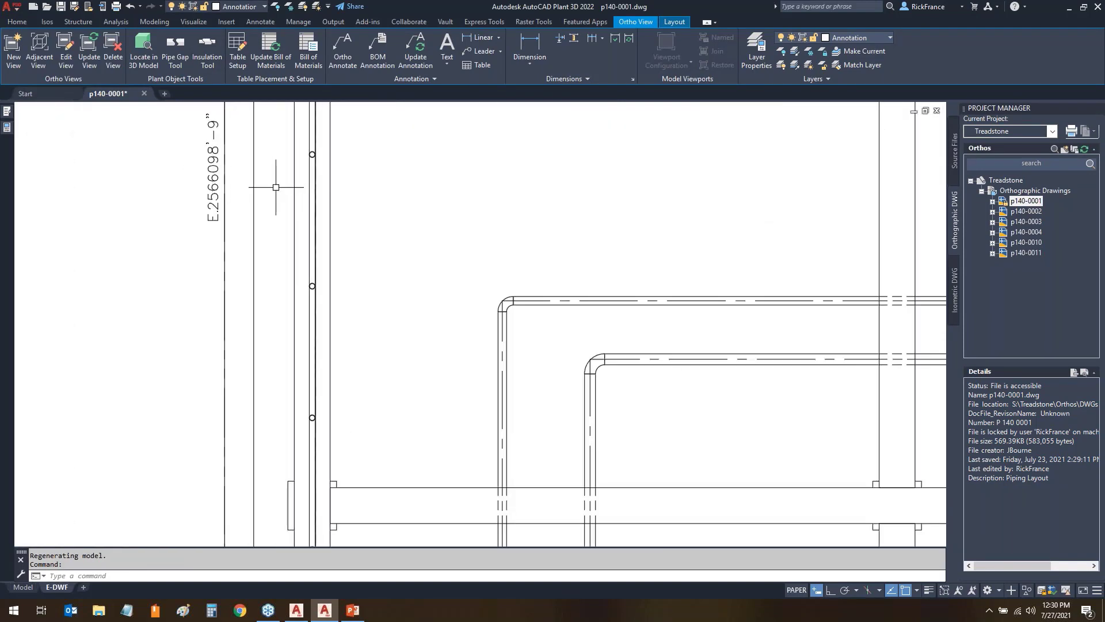
scroll(373, 234, "down", 6)
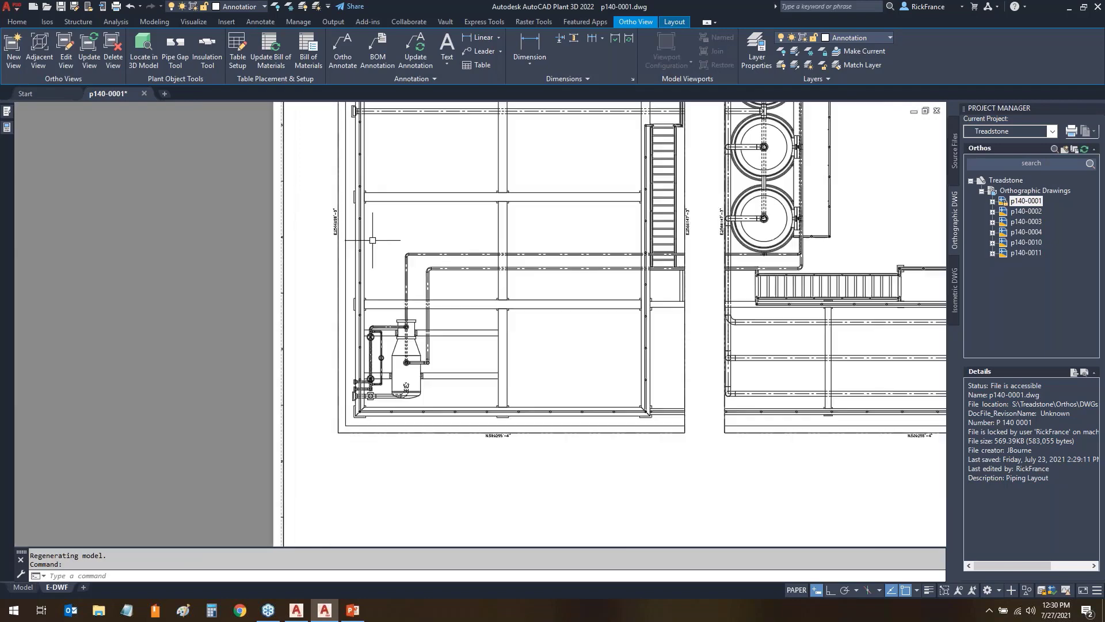
- Query the coordinates of the center of the circular post at the platform's lower-left corner inside the west plan view
scroll(372, 230, "up", 2)
scroll(610, 223, "up", 4)
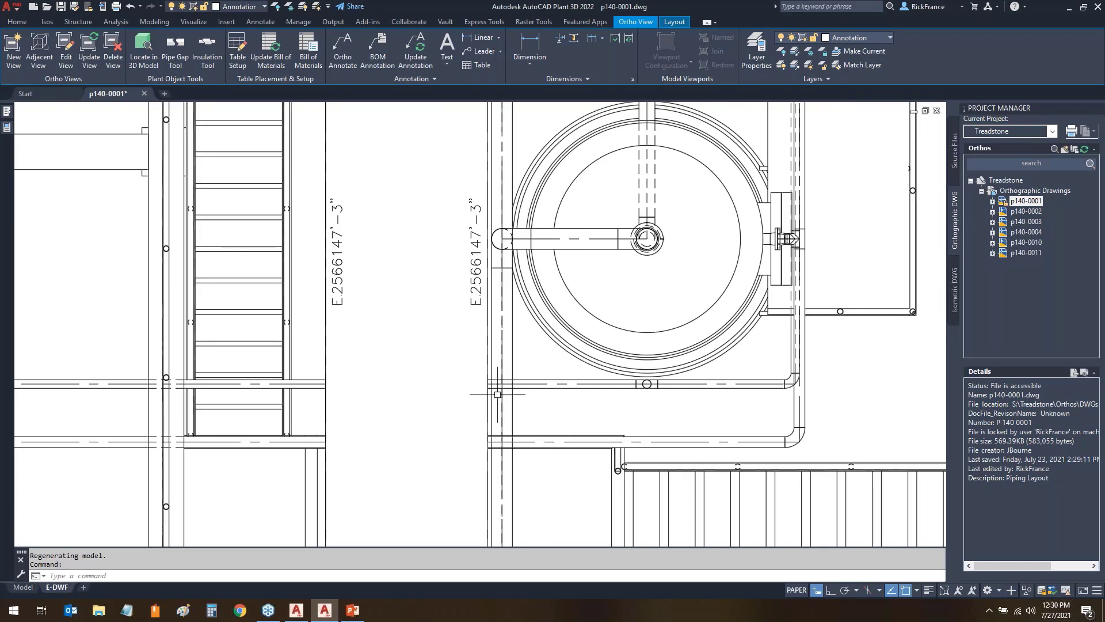
scroll(467, 391, "down", 7)
scroll(296, 440, "up", 5)
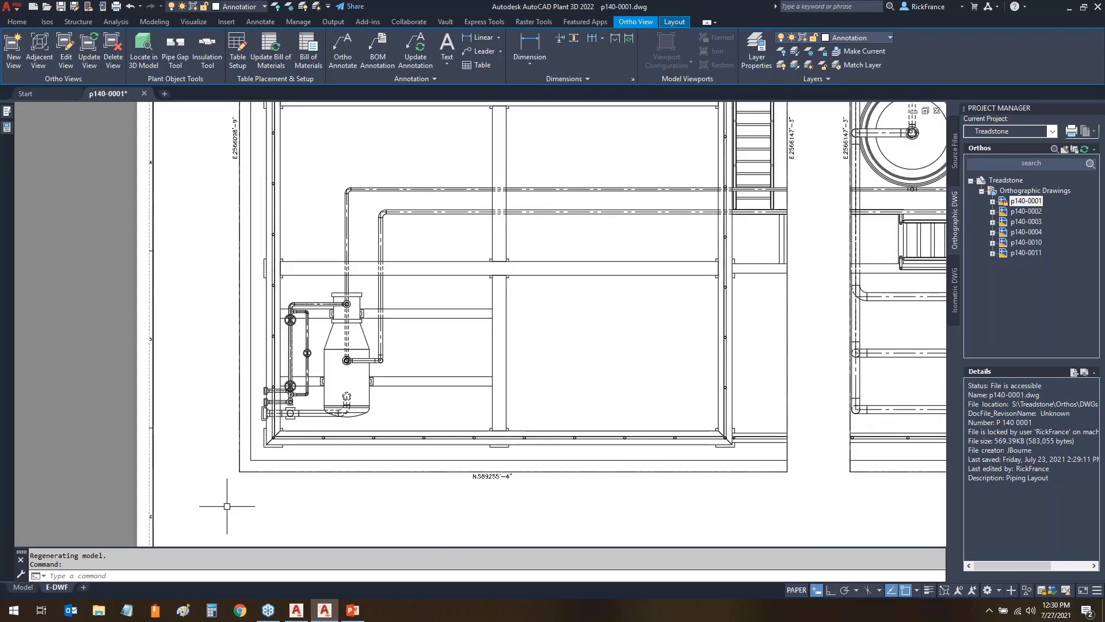
double_click(359, 379)
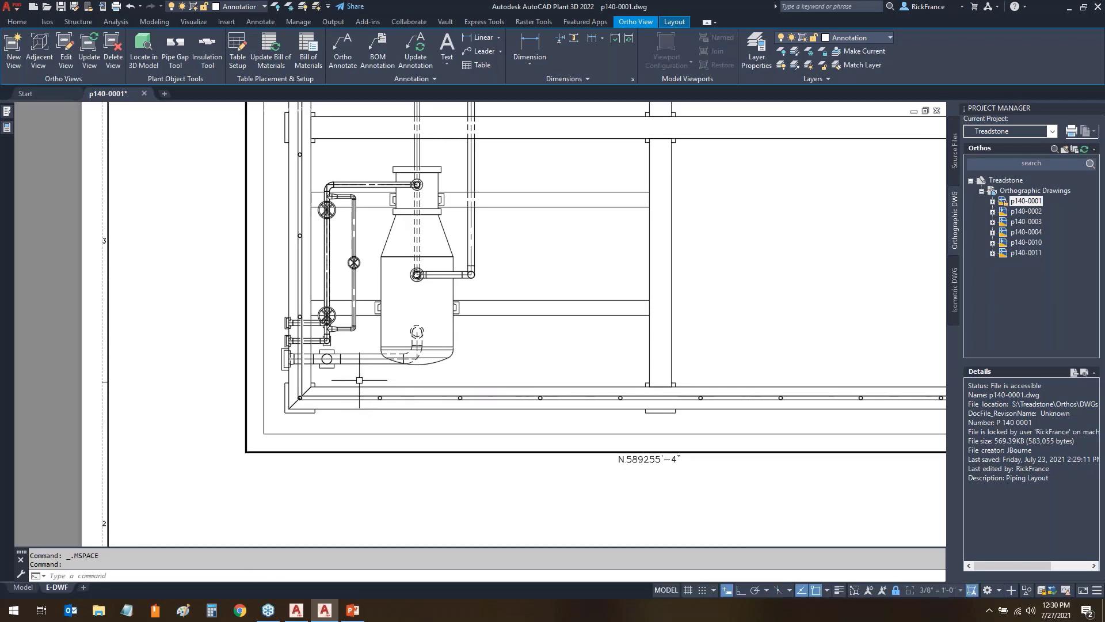
scroll(297, 433, "up", 5)
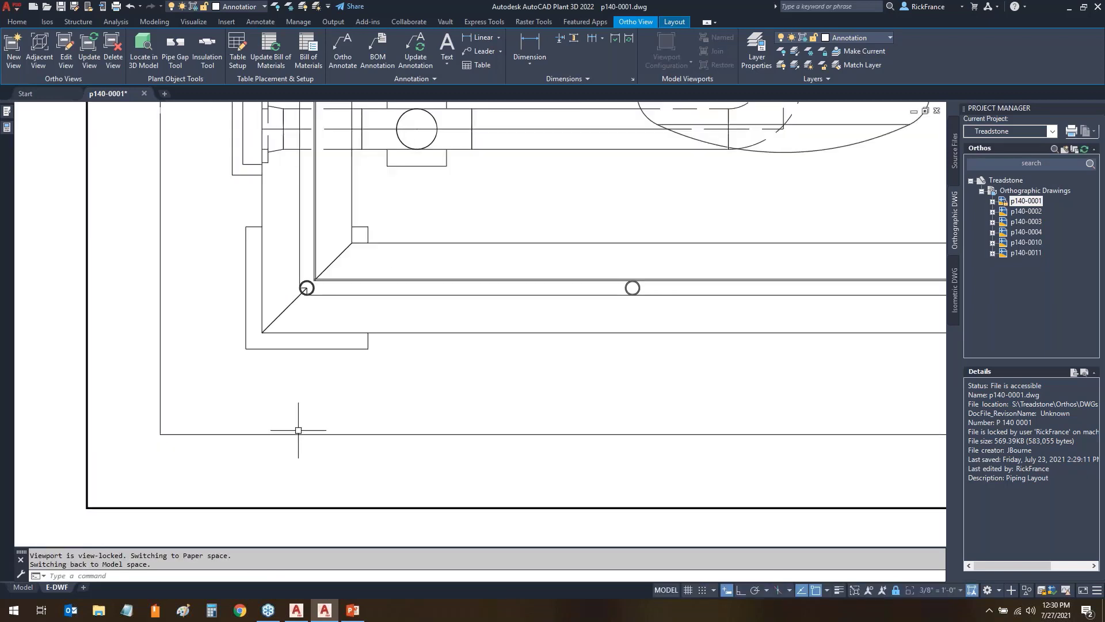
key("Return")
right_click(286, 403, "shift")
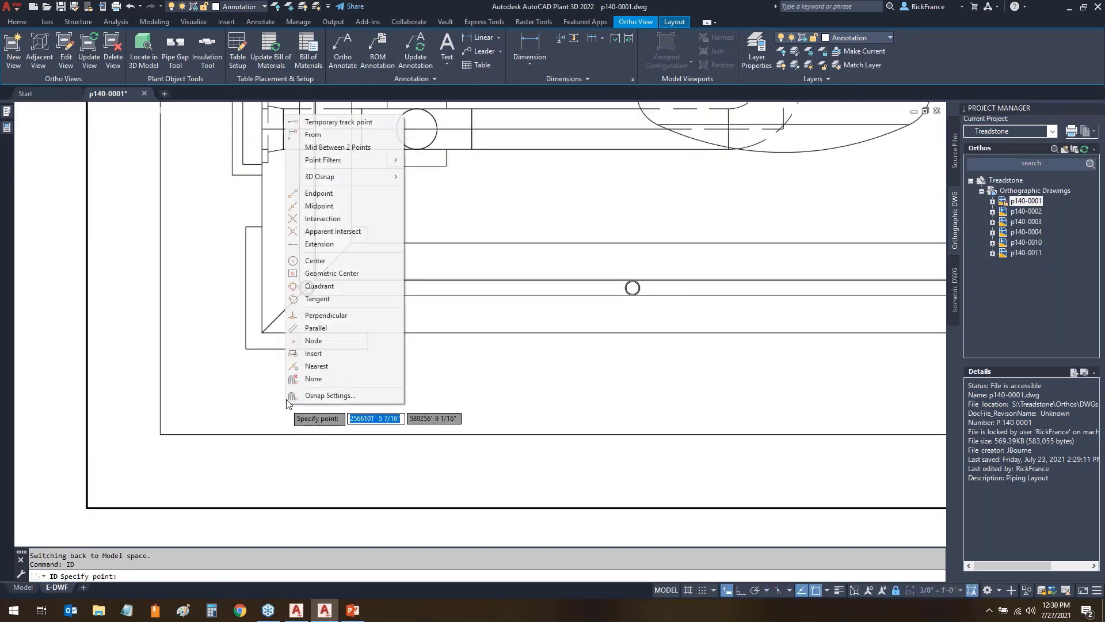
left_click(309, 261)
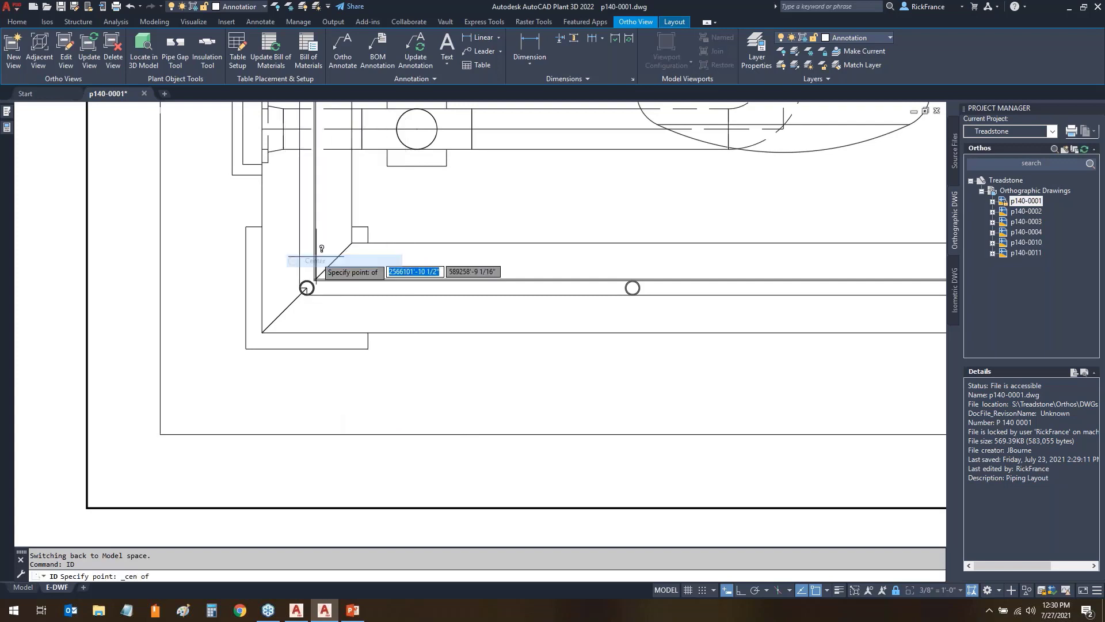
left_click(307, 287)
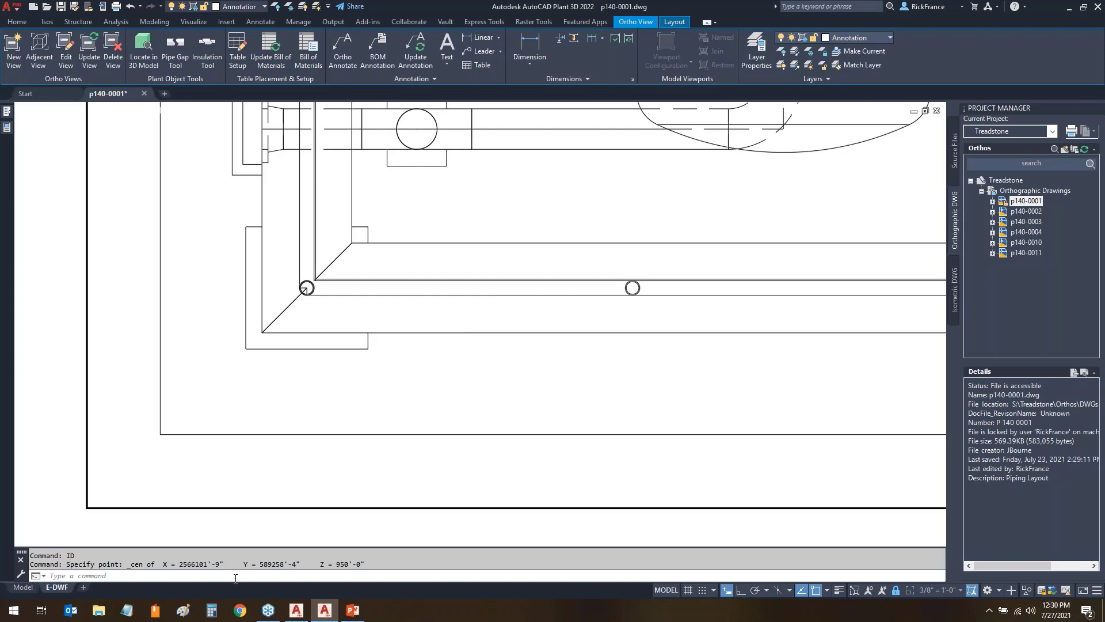
mouse_move(158, 574)
left_mouse_down()
mouse_move(336, 578)
mouse_move(368, 575)
mouse_move(388, 549)
mouse_move(220, 547)
mouse_move(153, 560)
mouse_move(164, 575)
left_mouse_up()
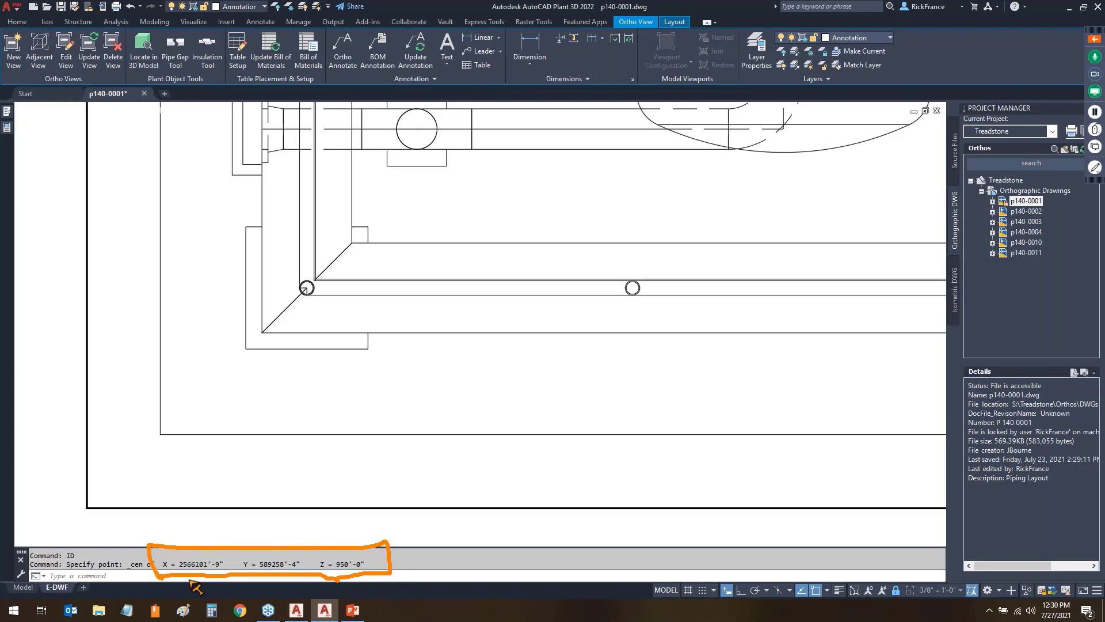
key("Escape")
double_click(54, 462)
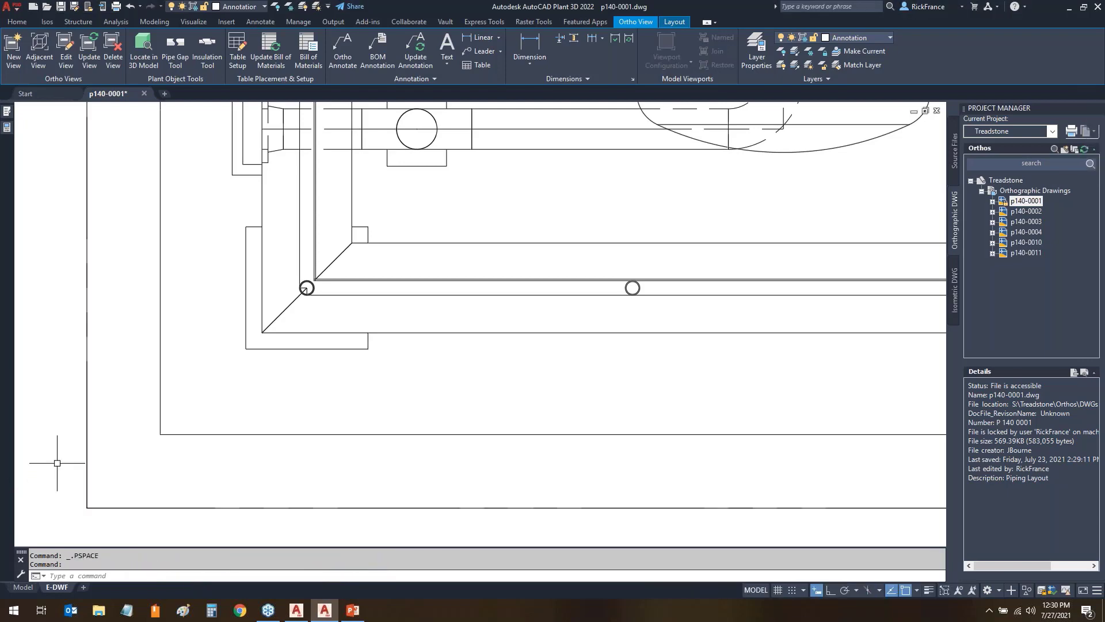
- Examine both plan views and compare the easting labels on their facing edges
scroll(388, 469, "down", 3)
scroll(642, 395, "down", 1)
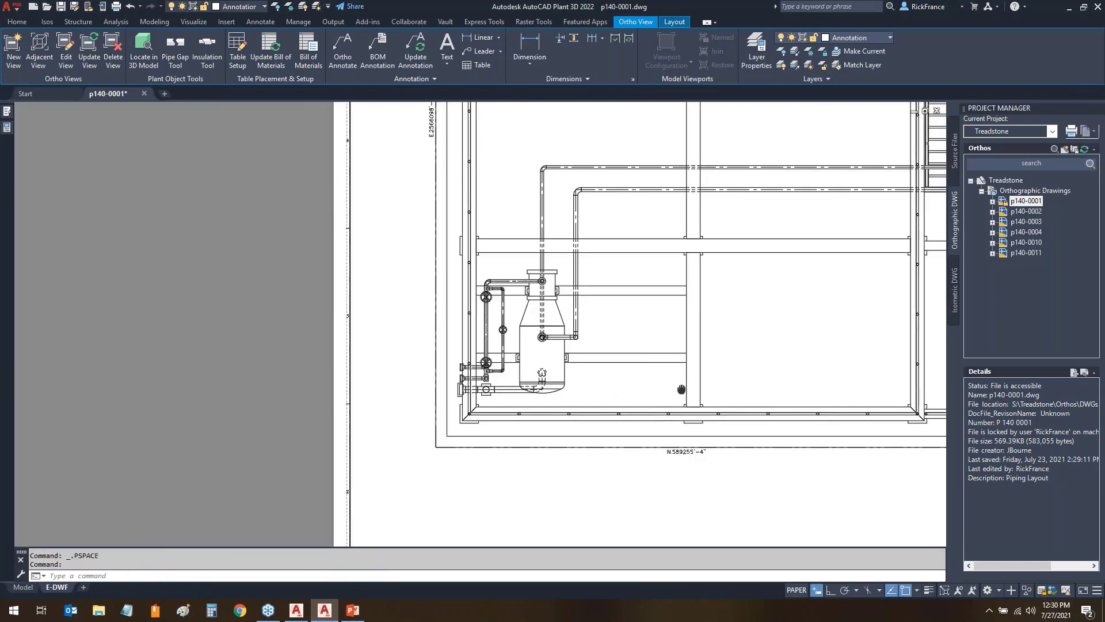
middle_click_drag(681, 389, 265, 406)
scroll(265, 406, "down", 3)
scroll(342, 429, "up", 2)
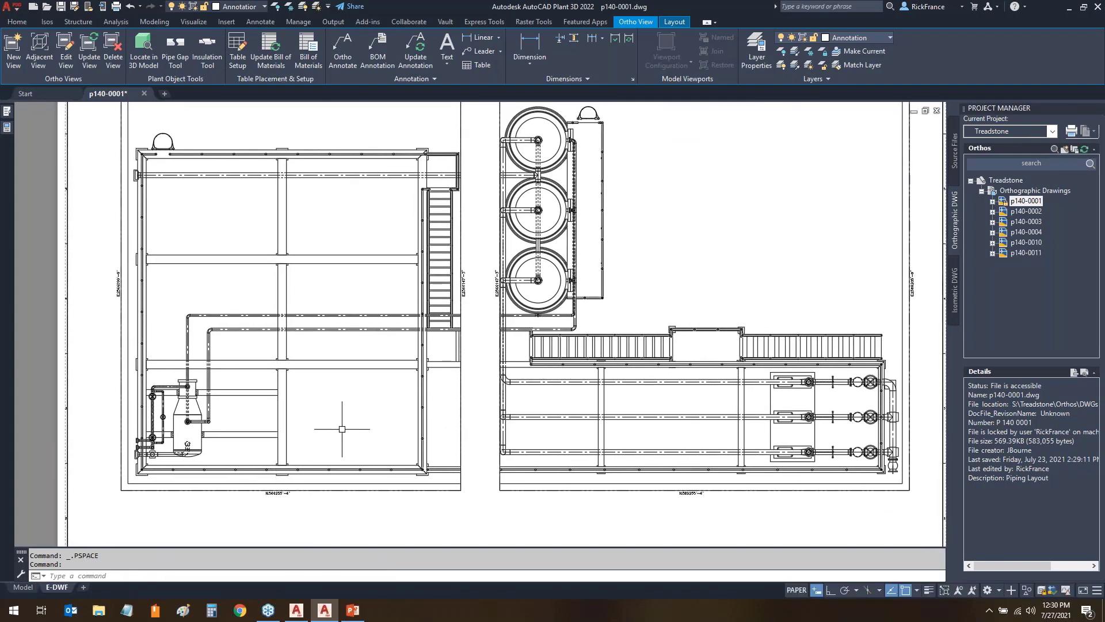
scroll(612, 438, "down", 2)
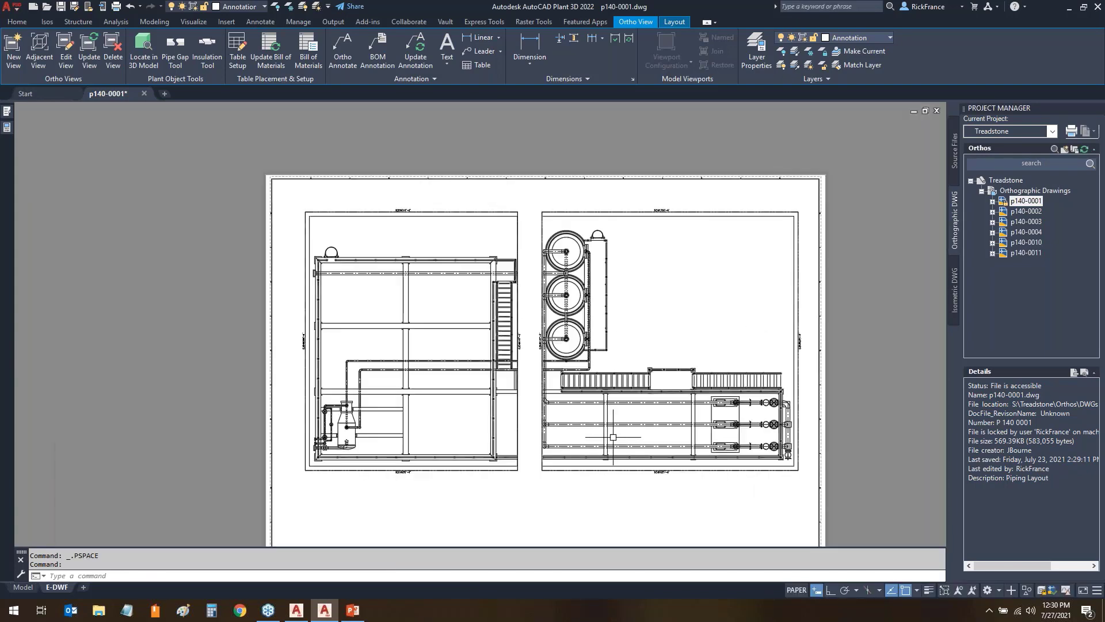
scroll(765, 368, "up", 3)
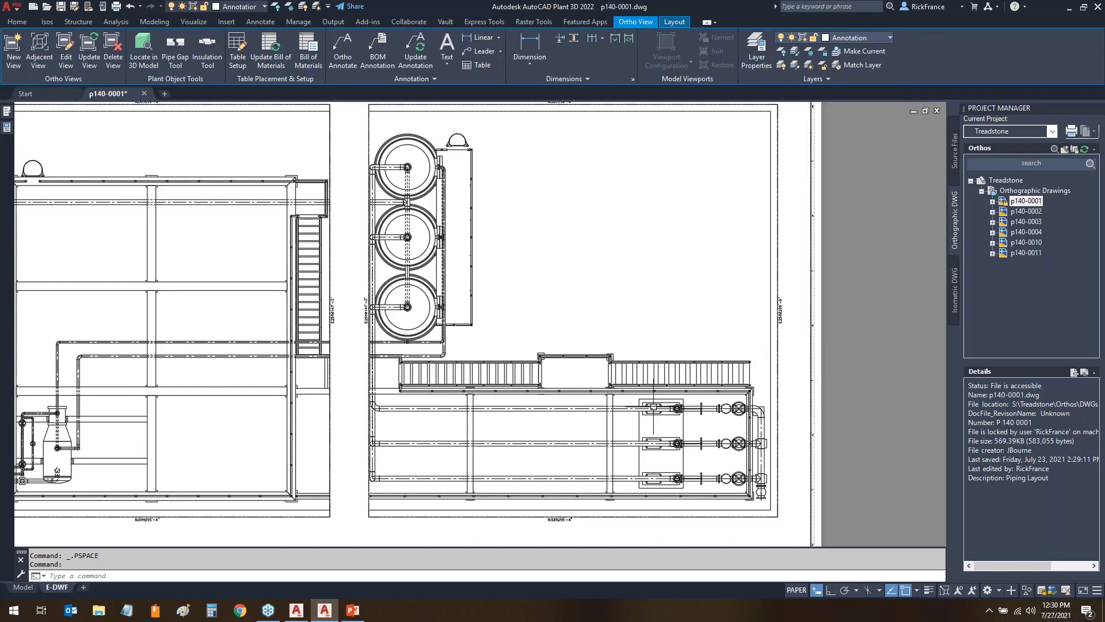
scroll(334, 311, "up", 8)
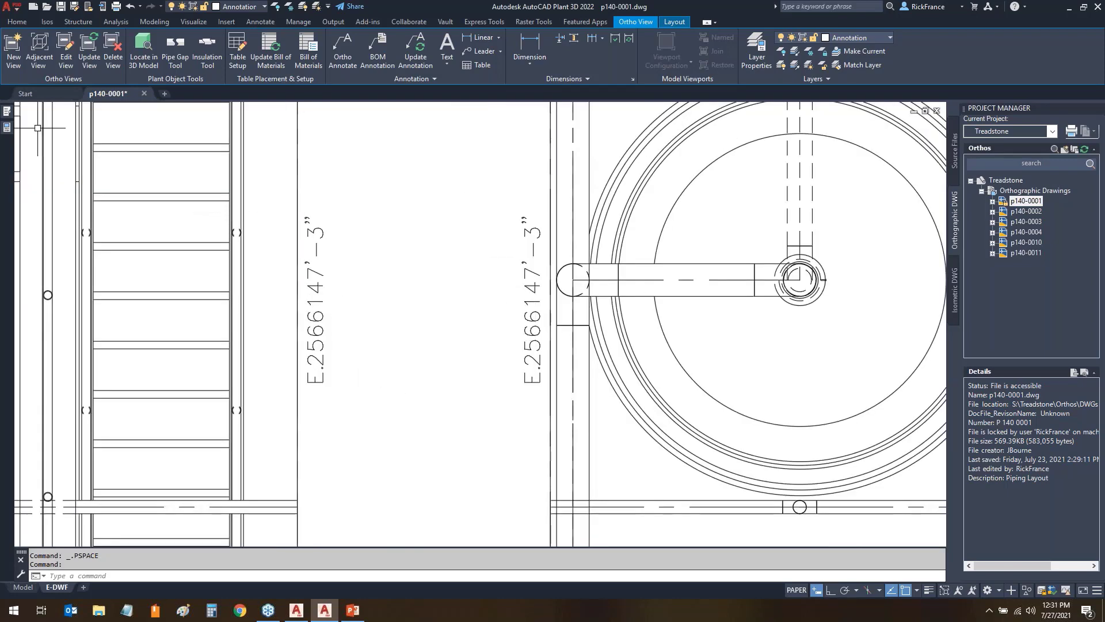
- Close drawing p140-0001 and open orthographic drawing p140-0004
left_click(144, 93)
left_click(594, 329)
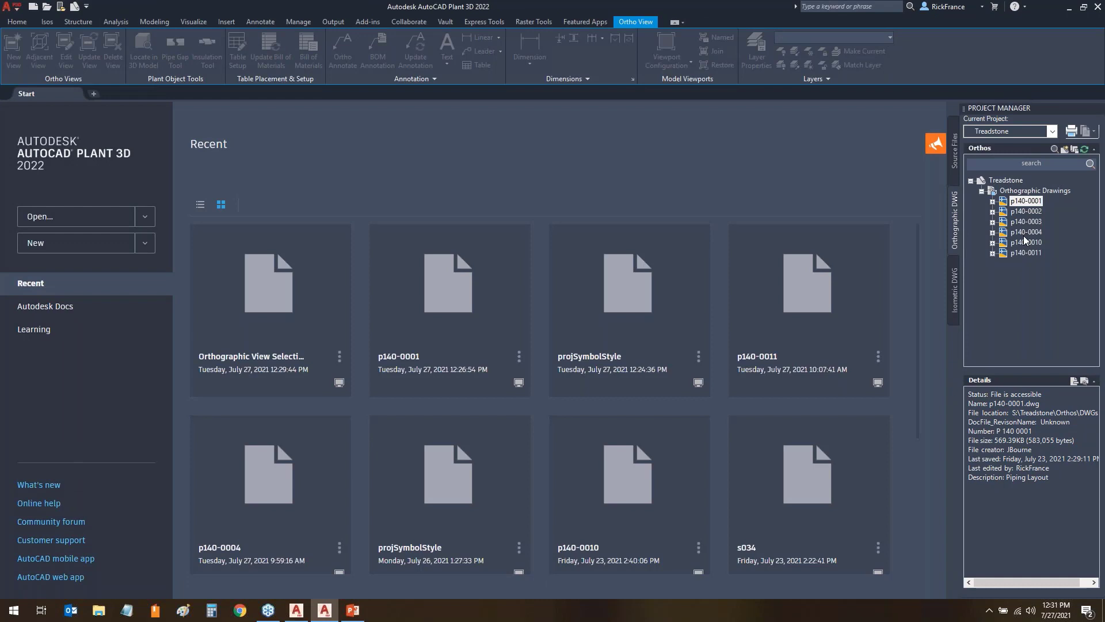
double_click(1024, 231)
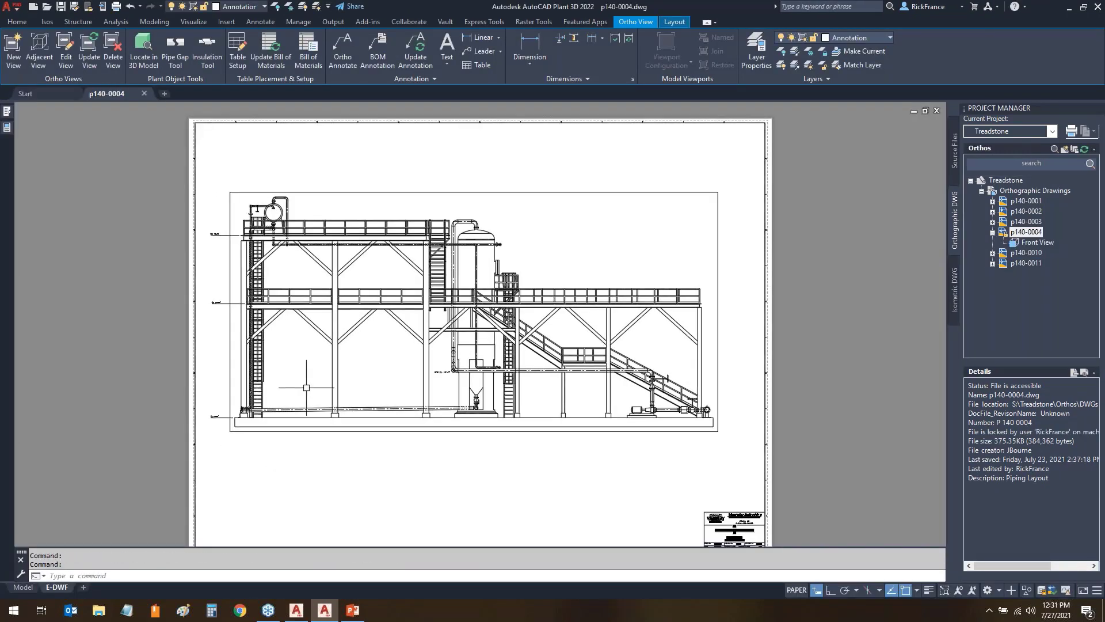
- Examine the elevation labels beside the front view and the BOP elevation label at the pipe beside the vessel
scroll(217, 423, "up", 10)
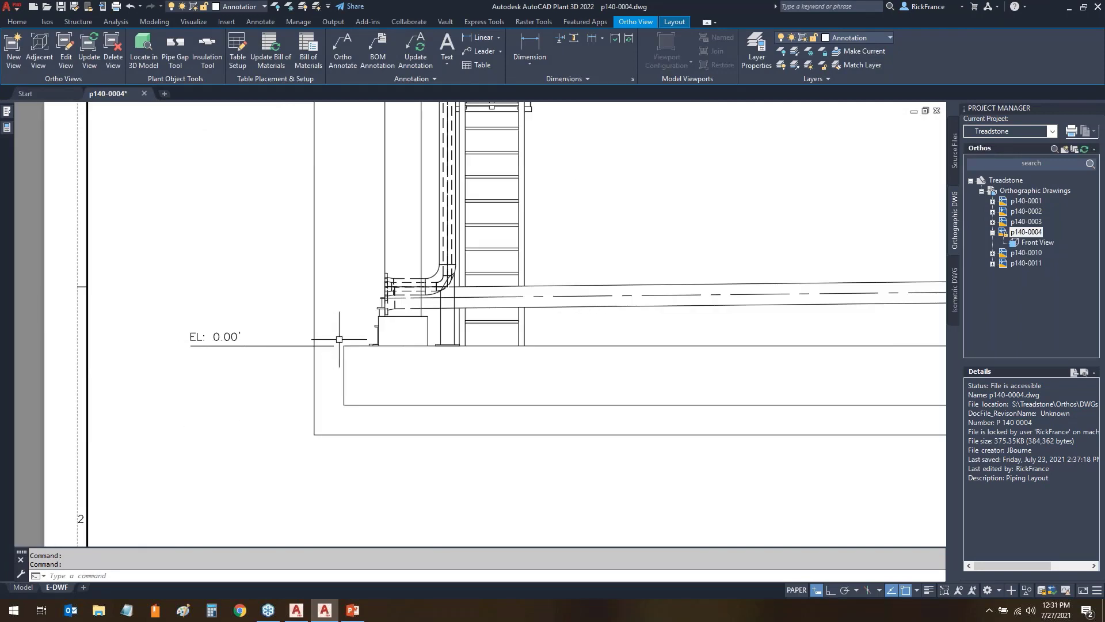
scroll(377, 403, "down", 2)
scroll(376, 403, "down", 1)
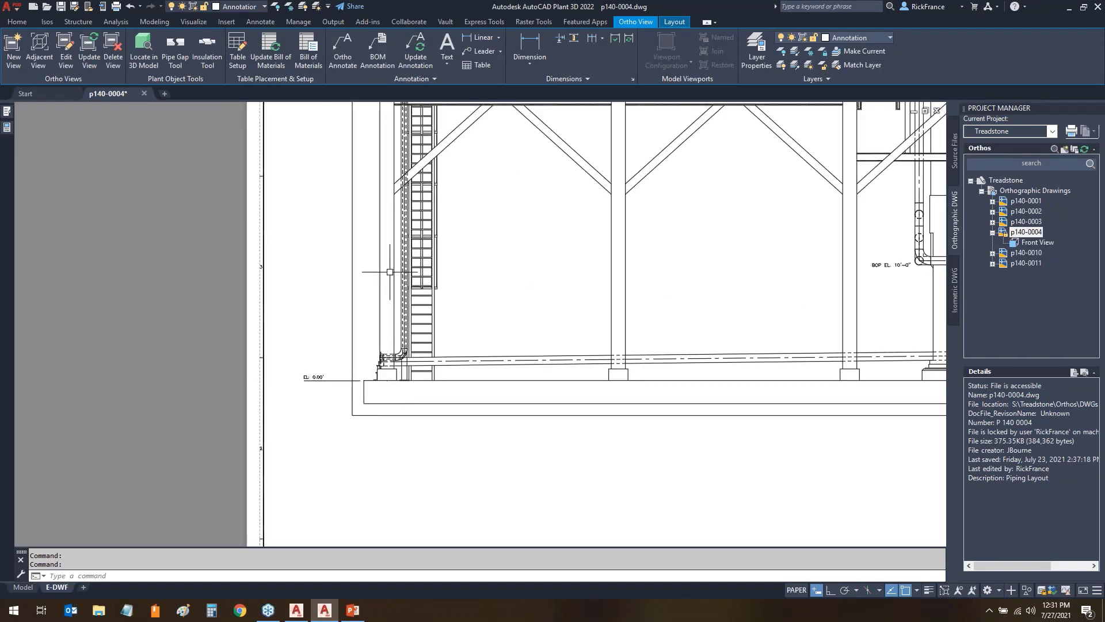
middle_click_drag(390, 272, 348, 604)
scroll(258, 445, "up", 2)
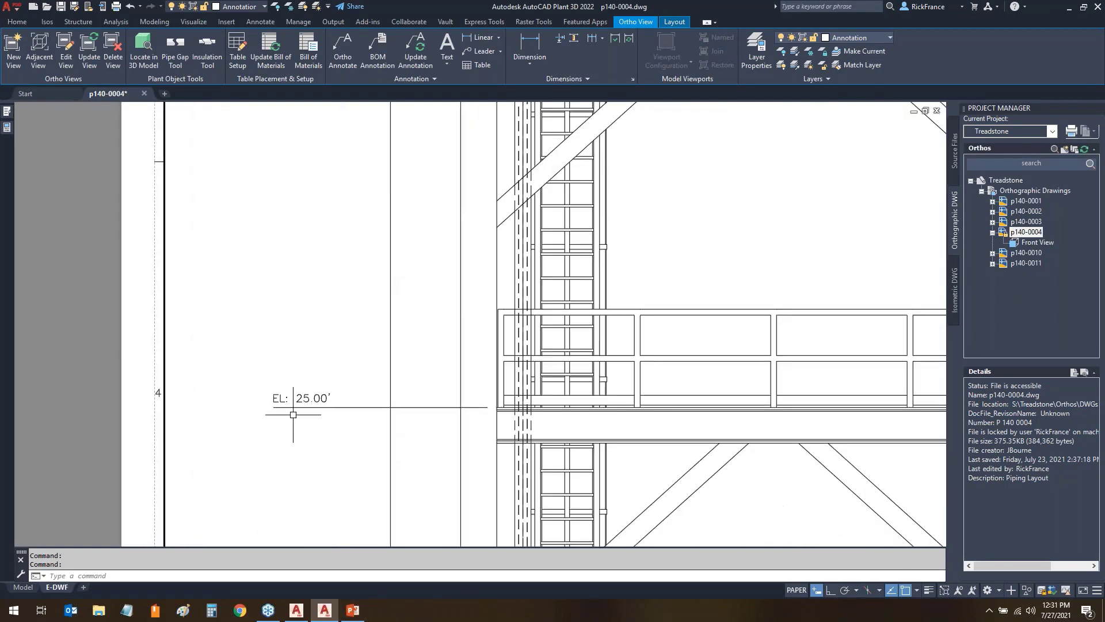
scroll(293, 415, "down", 2)
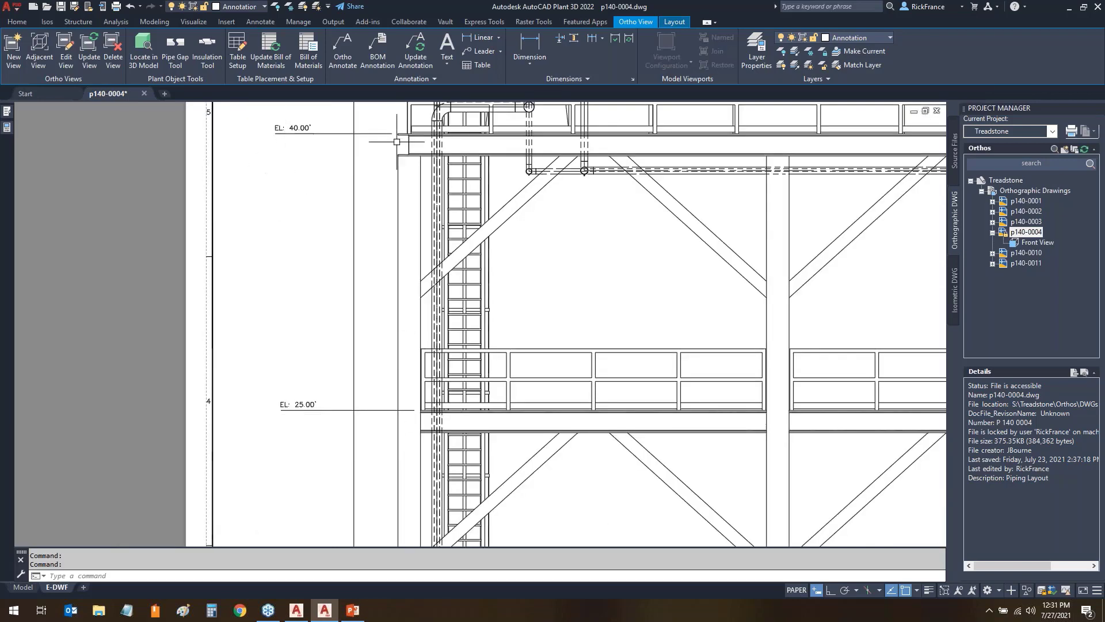
scroll(643, 404, "down", 2)
middle_click_drag(879, 504, 463, 271)
scroll(614, 359, "up", 2)
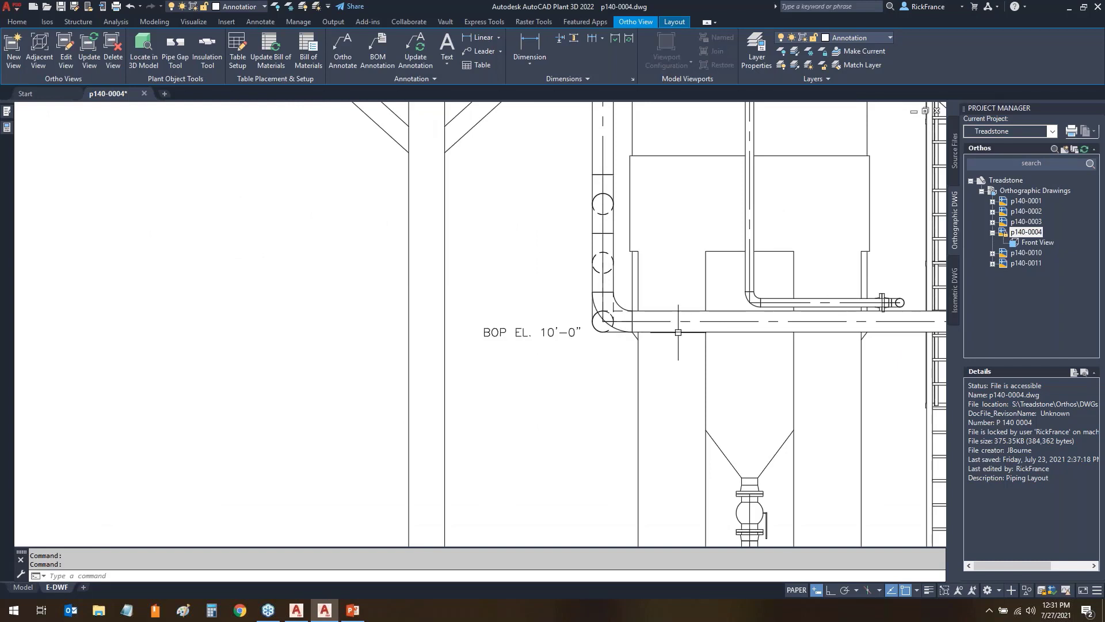
scroll(678, 332, "down", 6)
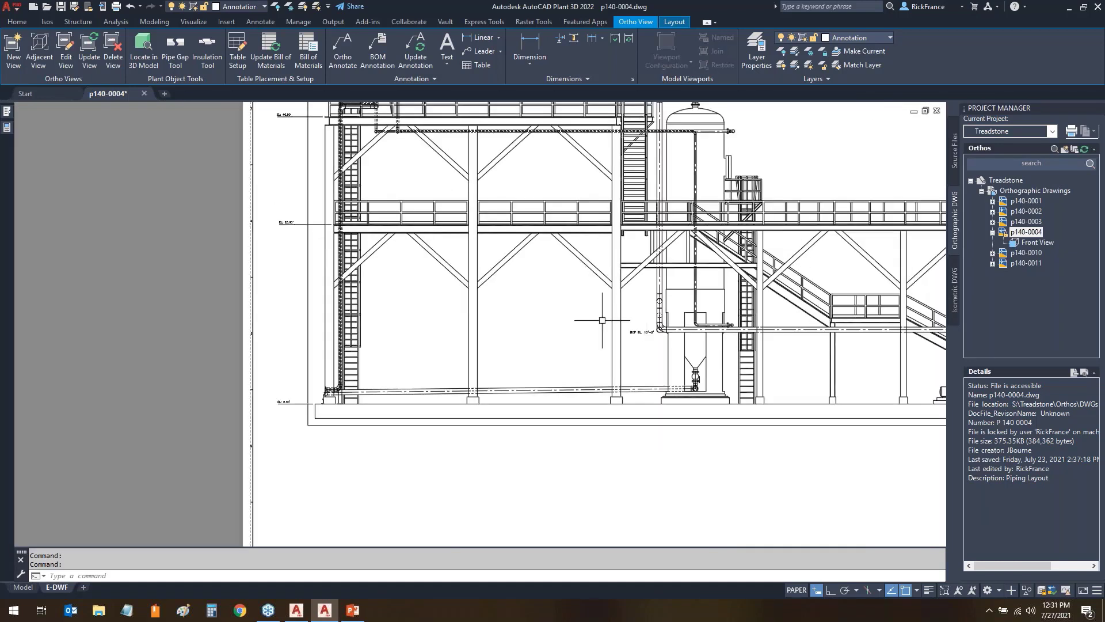
middle_click_drag(575, 311, 489, 393)
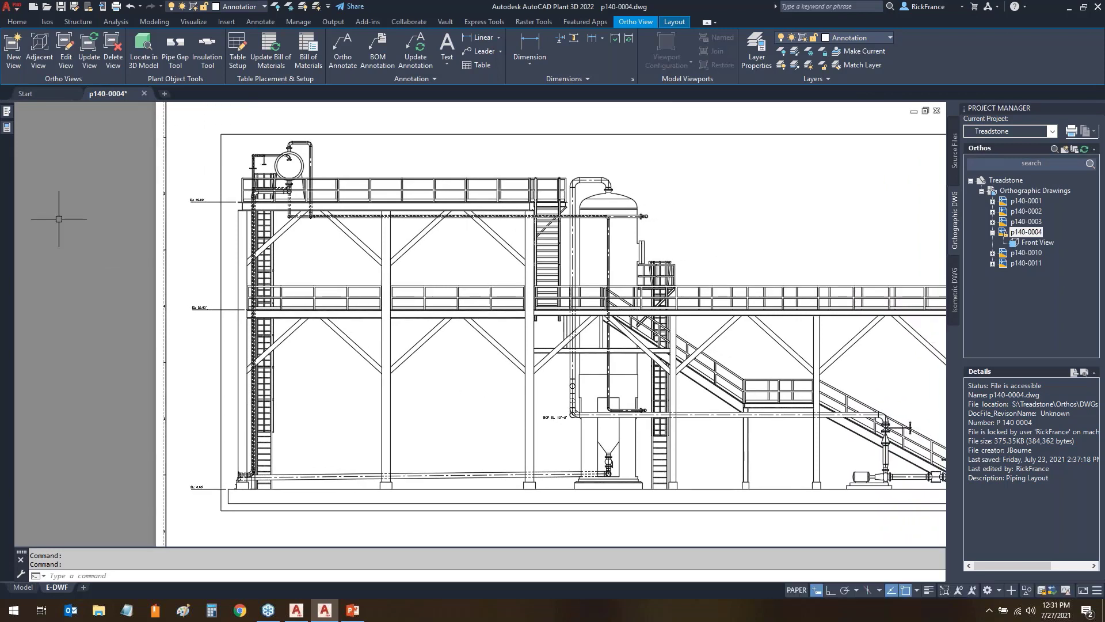
- Delete the existing front view and erase the three leftover elevation dimensions from the sheet
left_click(113, 49)
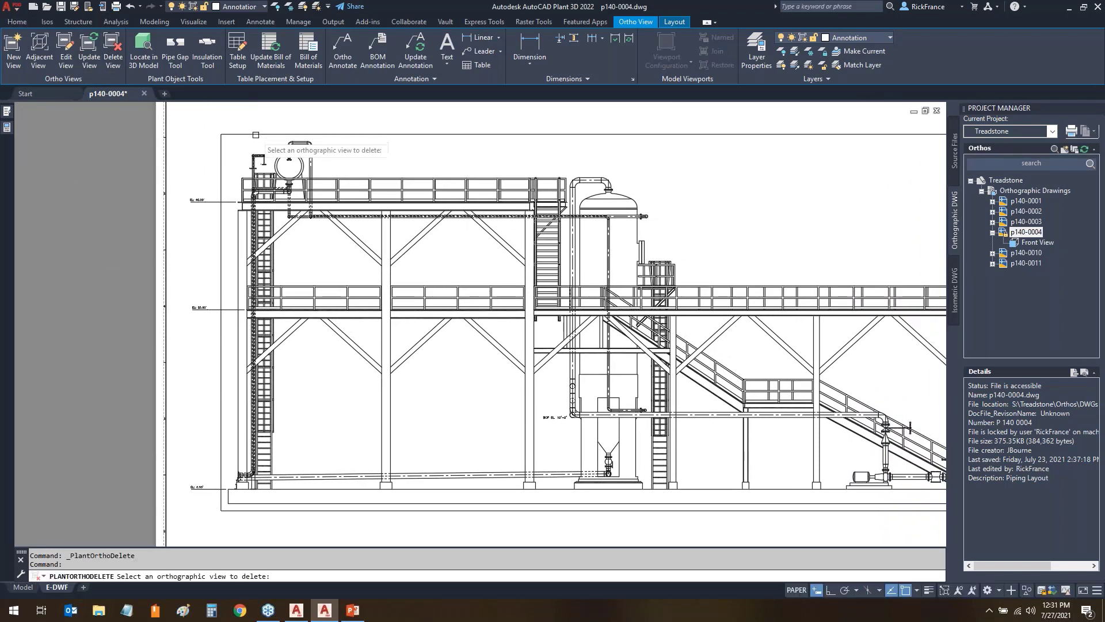
left_click(255, 139)
left_click(302, 169)
left_click(197, 524)
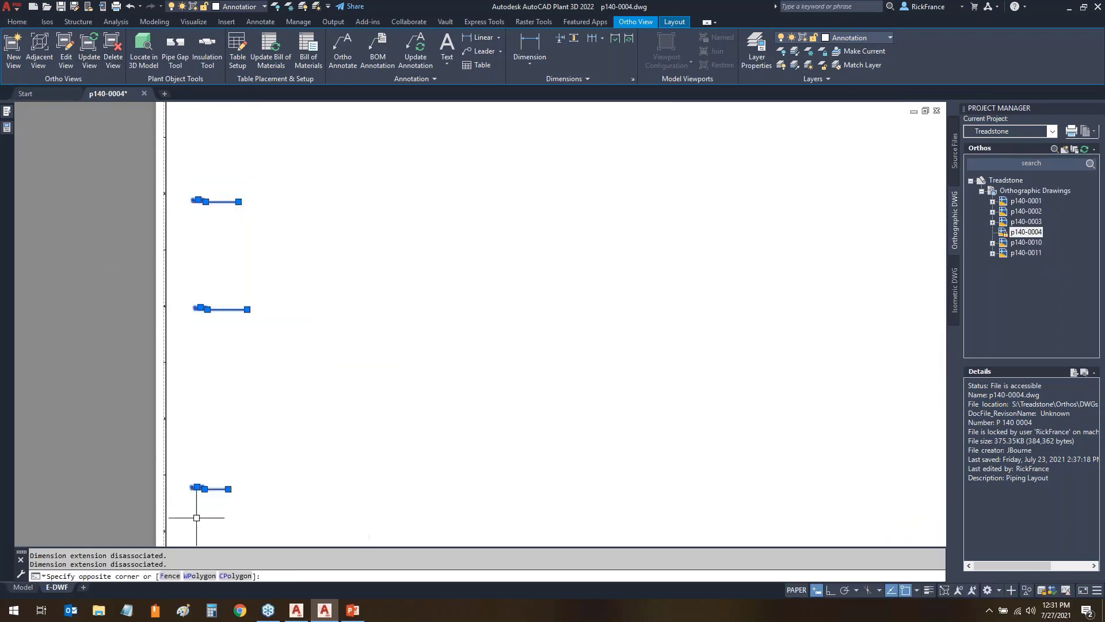
key("Delete")
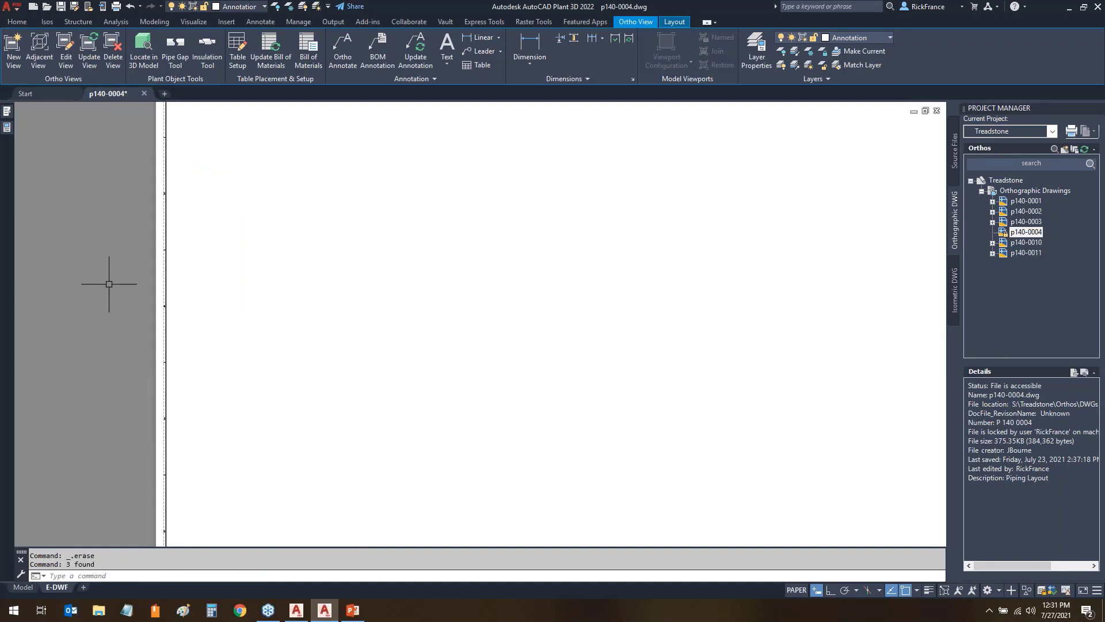
- Create a new ortho view from models m300, p140 and s034, using the saved GA ortho cube as its boundary
left_click(14, 48)
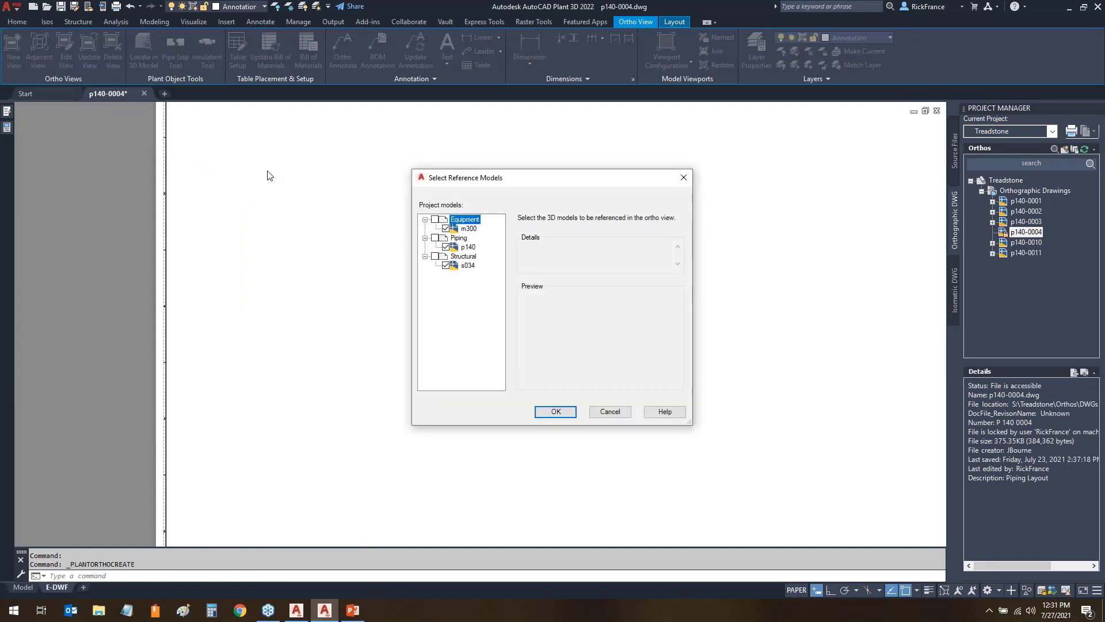
left_click(563, 414)
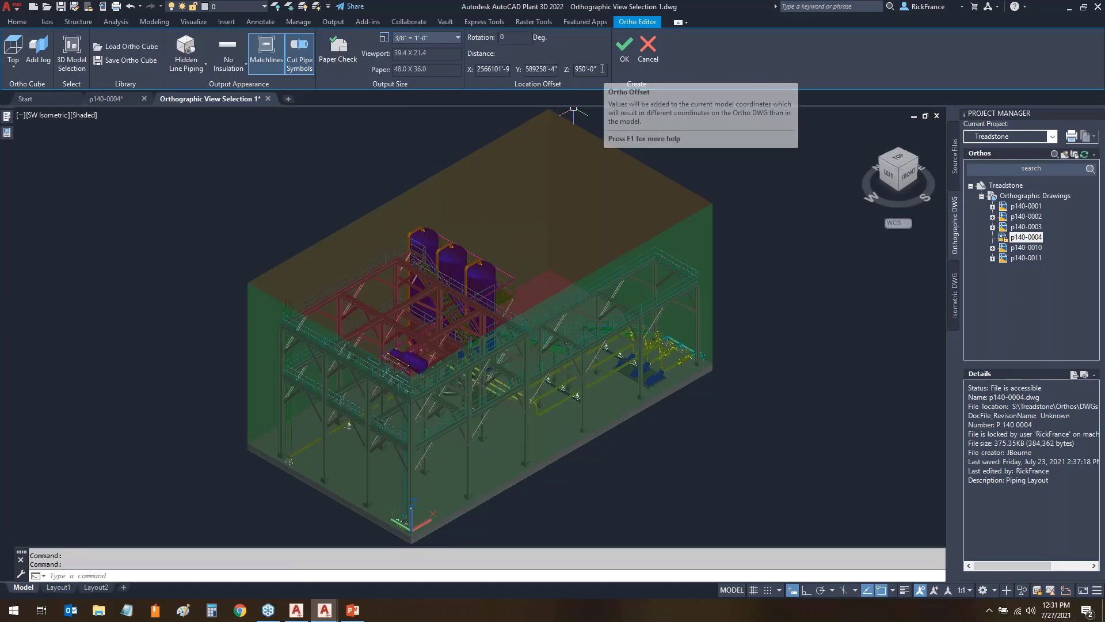
left_click(117, 49)
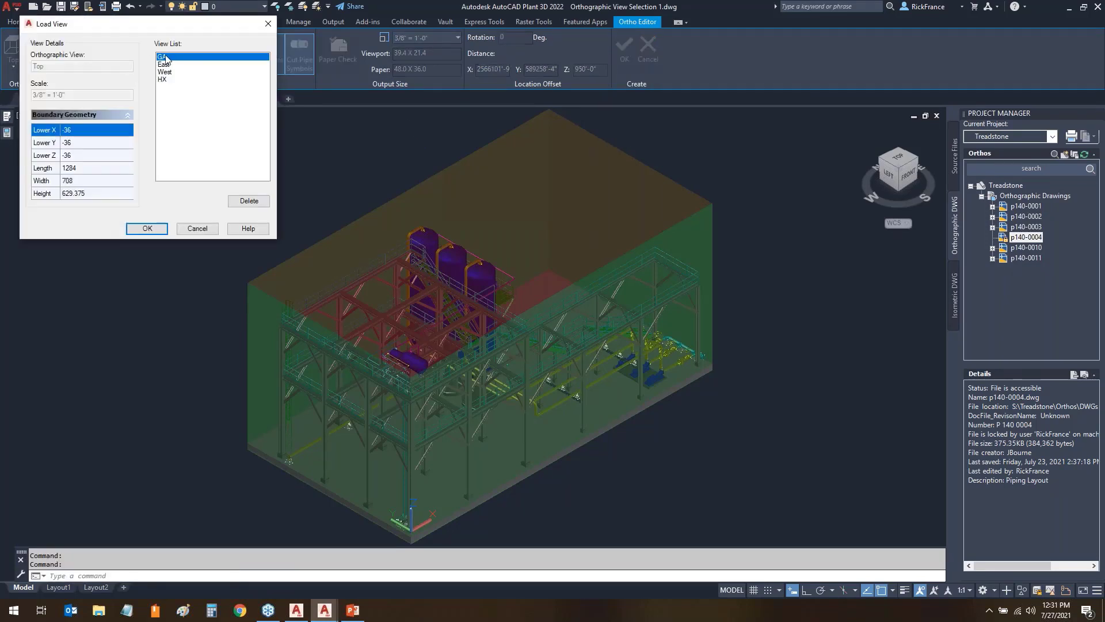
left_click(147, 229)
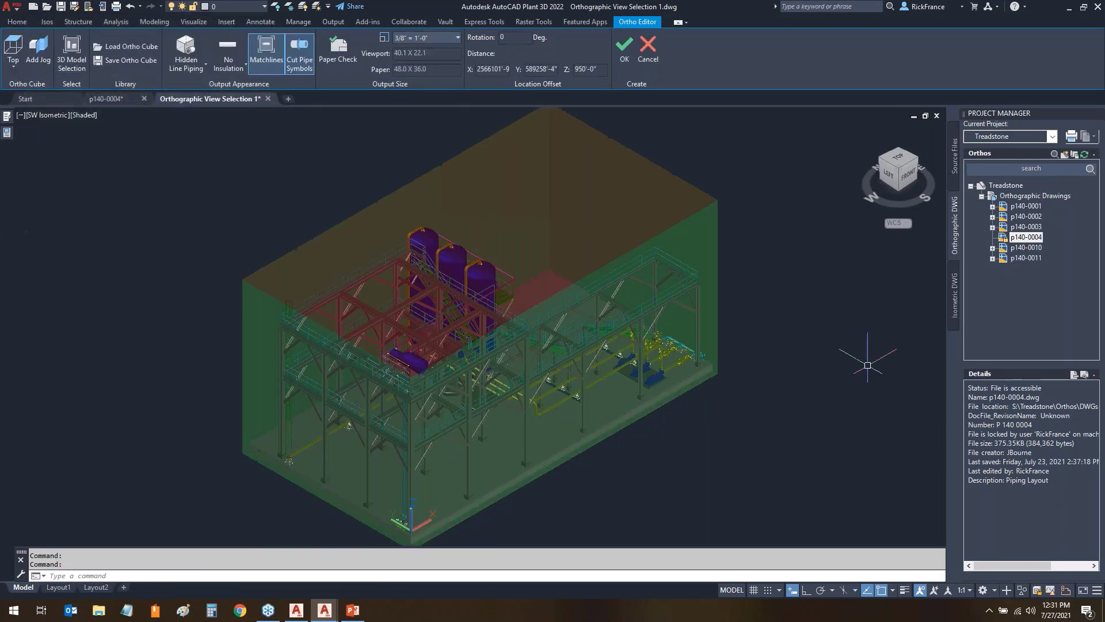
- Set the view direction to Front, turn off matchlines, and place the view on the sheet at 3/8" = 1'-0"
left_click(14, 67)
left_click(33, 178)
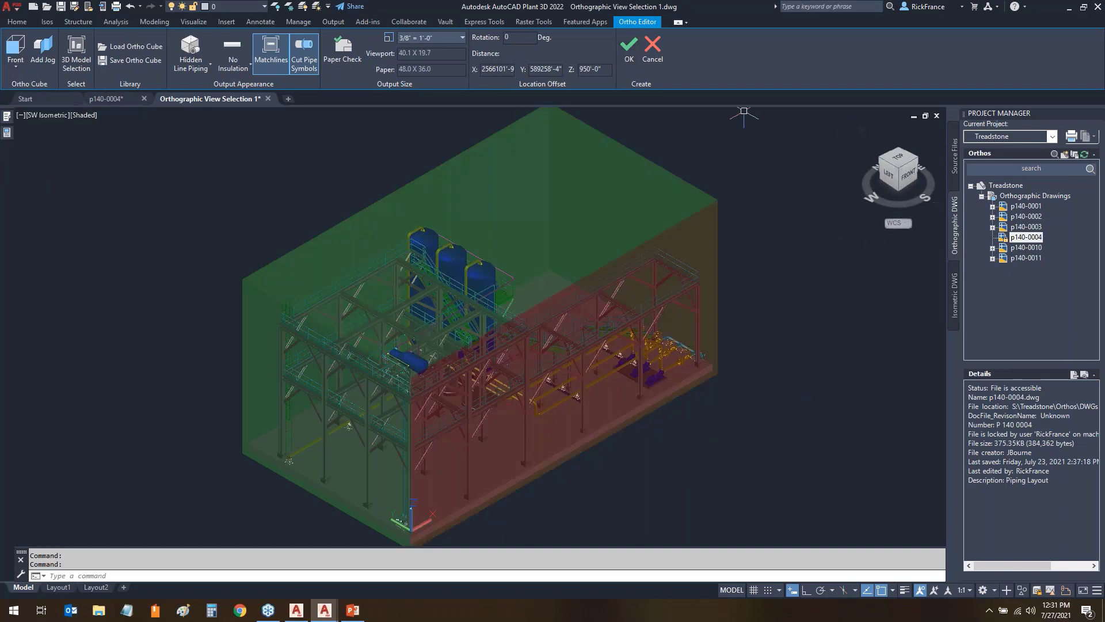
left_click(270, 51)
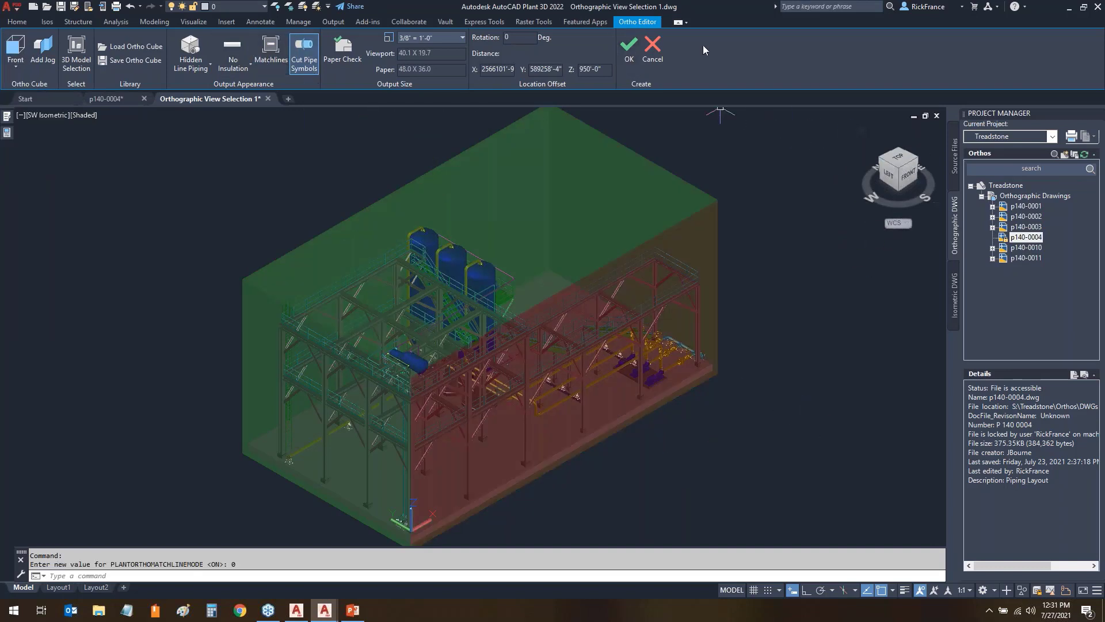
left_click(629, 50)
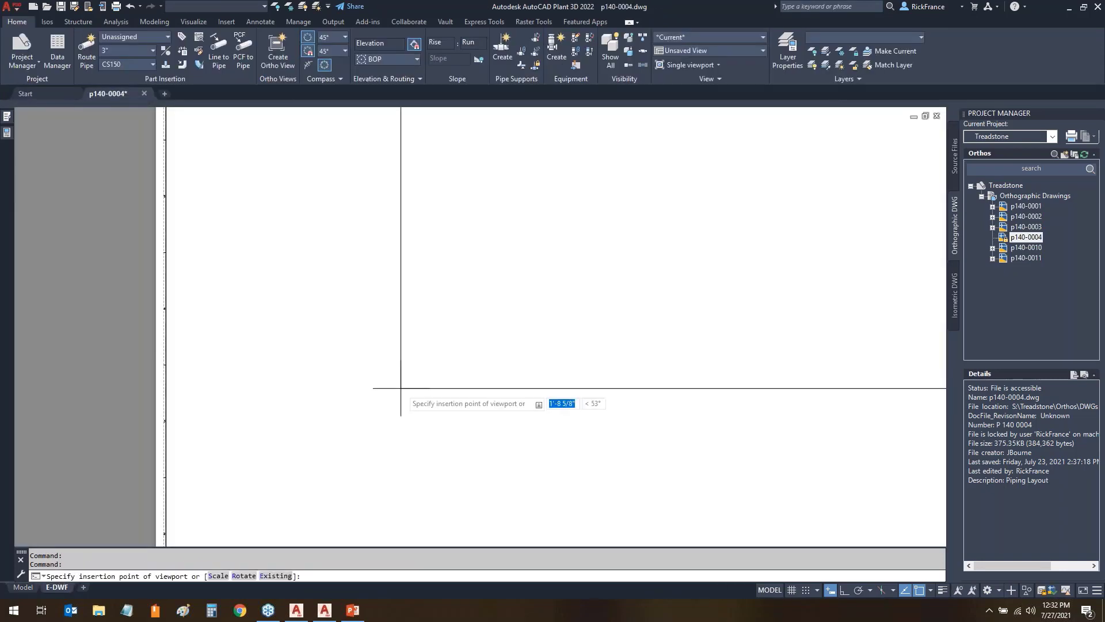
left_click(306, 439)
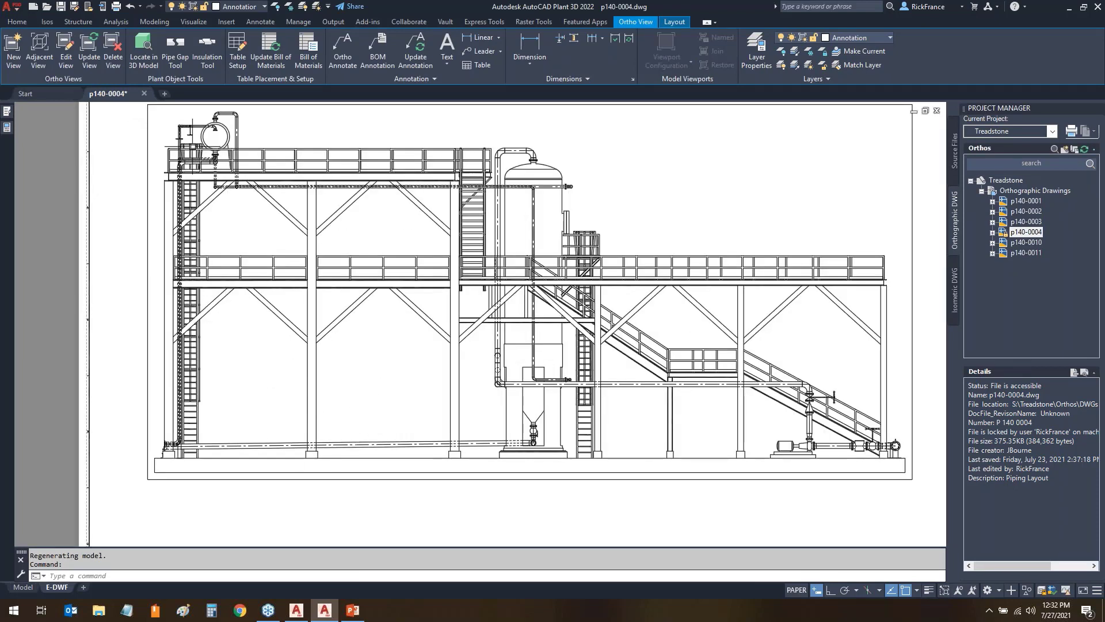
- Add an ordinate elevation dimension at the base slab's upper-left corner, with its leader extending left of the view
left_click(500, 37)
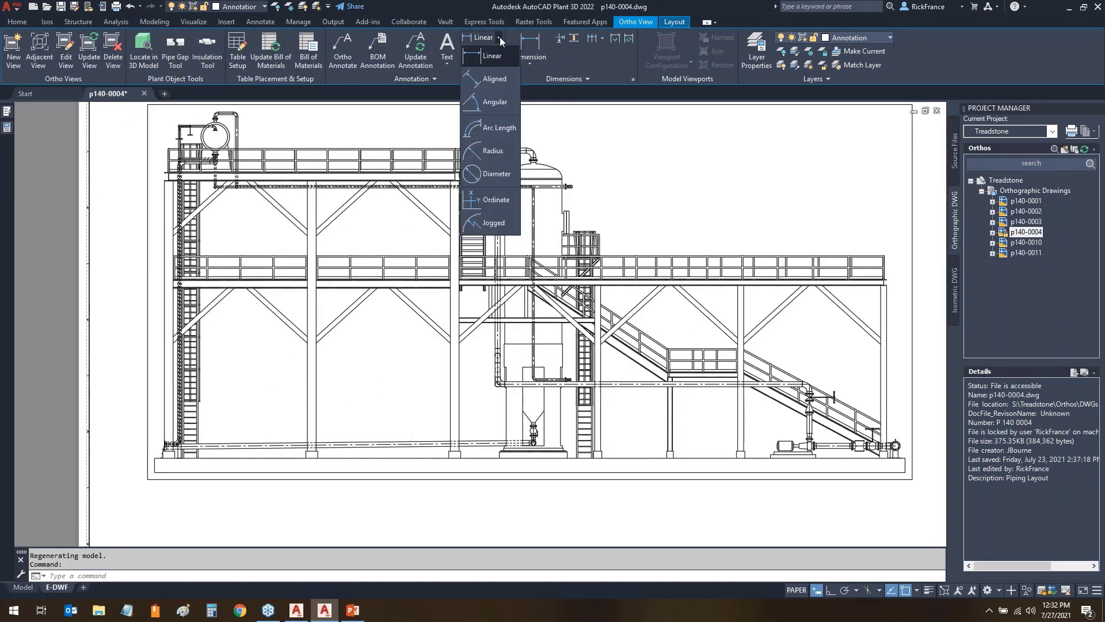
left_click(486, 199)
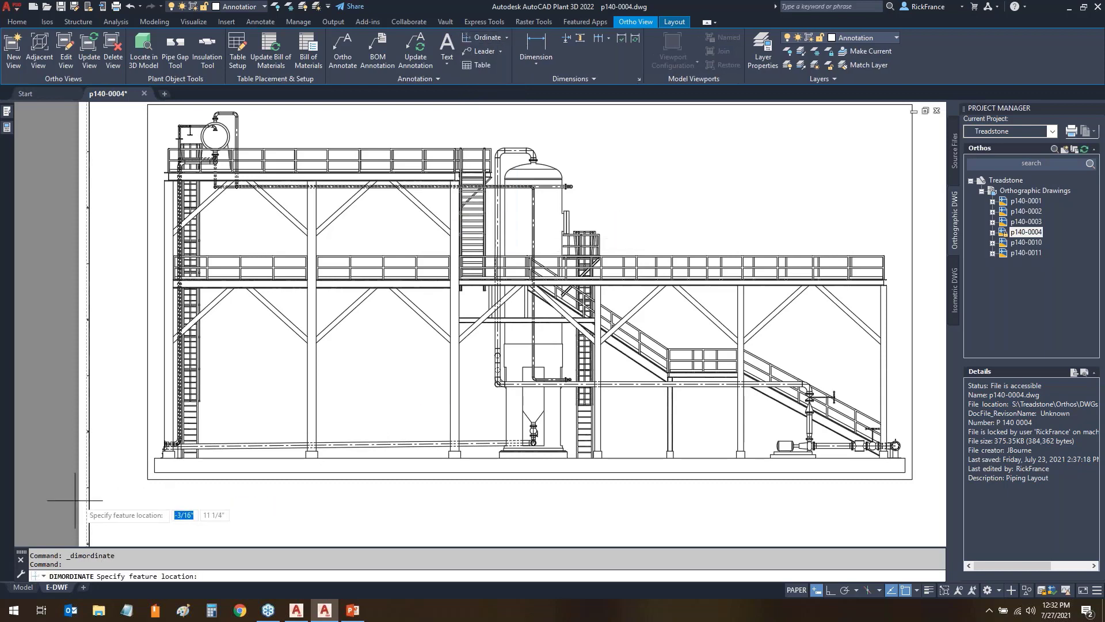
scroll(102, 466, "up", 5)
left_click(328, 425)
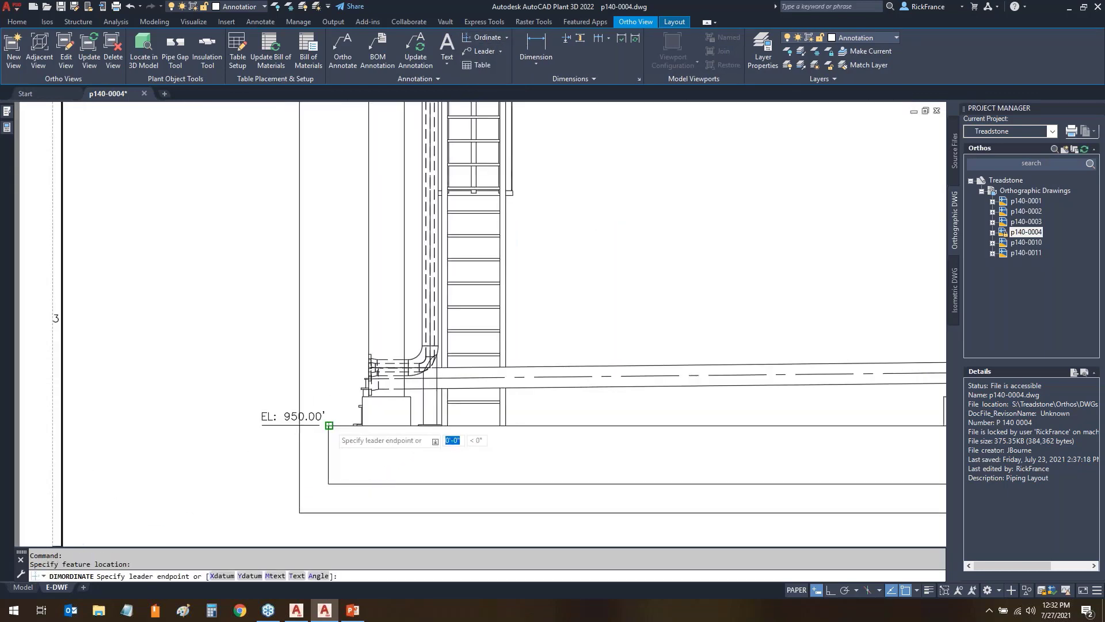
left_click(230, 426)
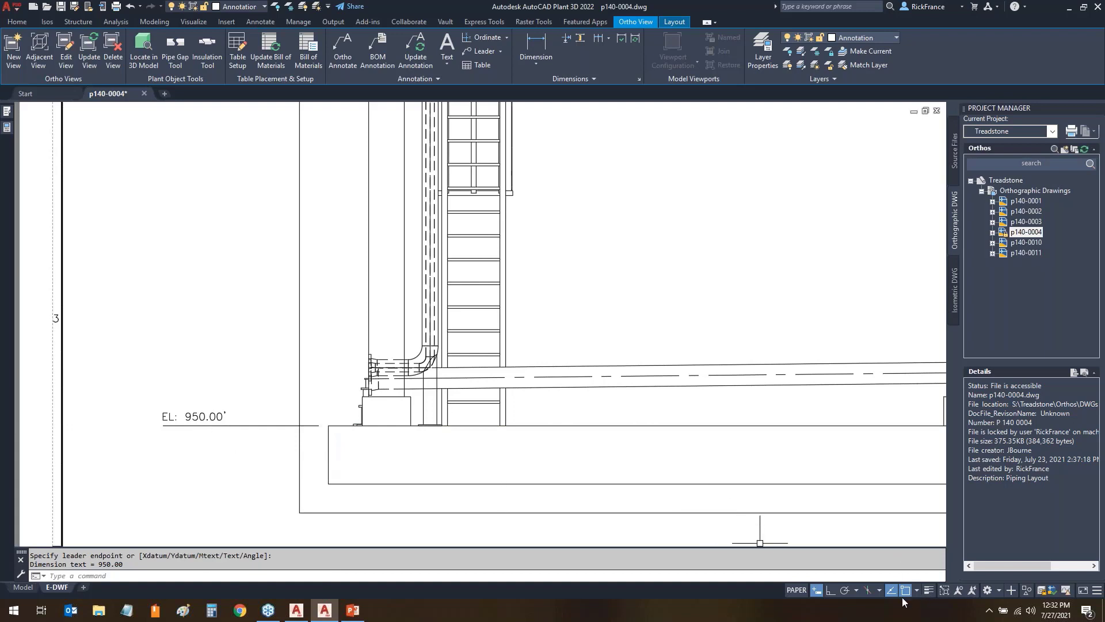
- Turn on Ortho mode and start another ordinate dimension at the left end of the lower platform
left_click(831, 592)
middle_click_drag(225, 259, 264, 565)
middle_click_drag(424, 144, 394, 448)
scroll(394, 223, "up", 2)
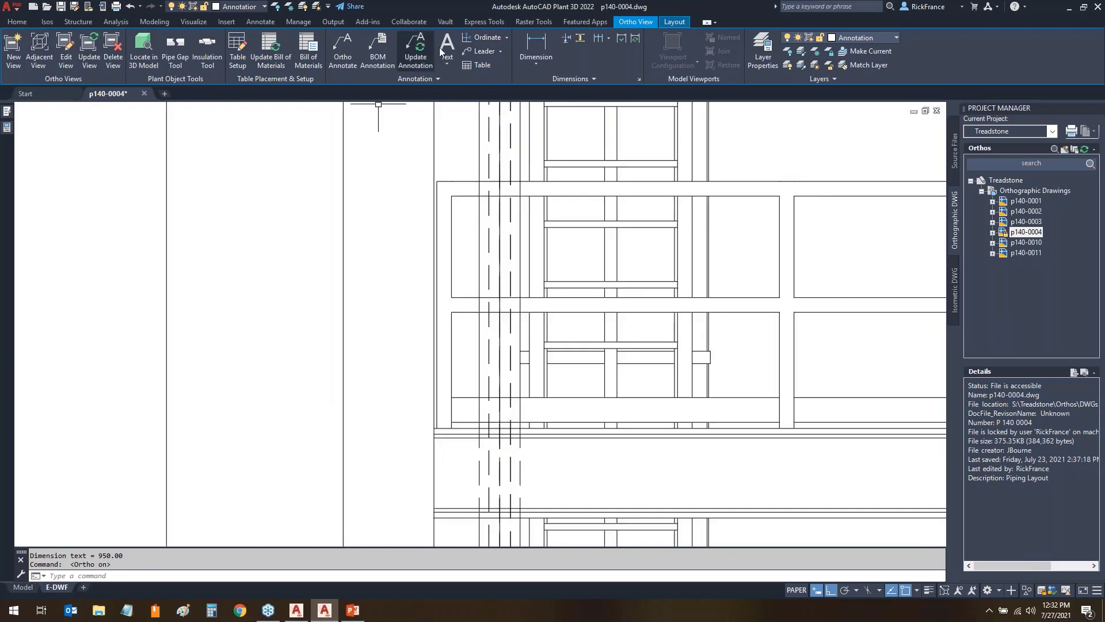
left_click(495, 37)
scroll(477, 449, "up", 4)
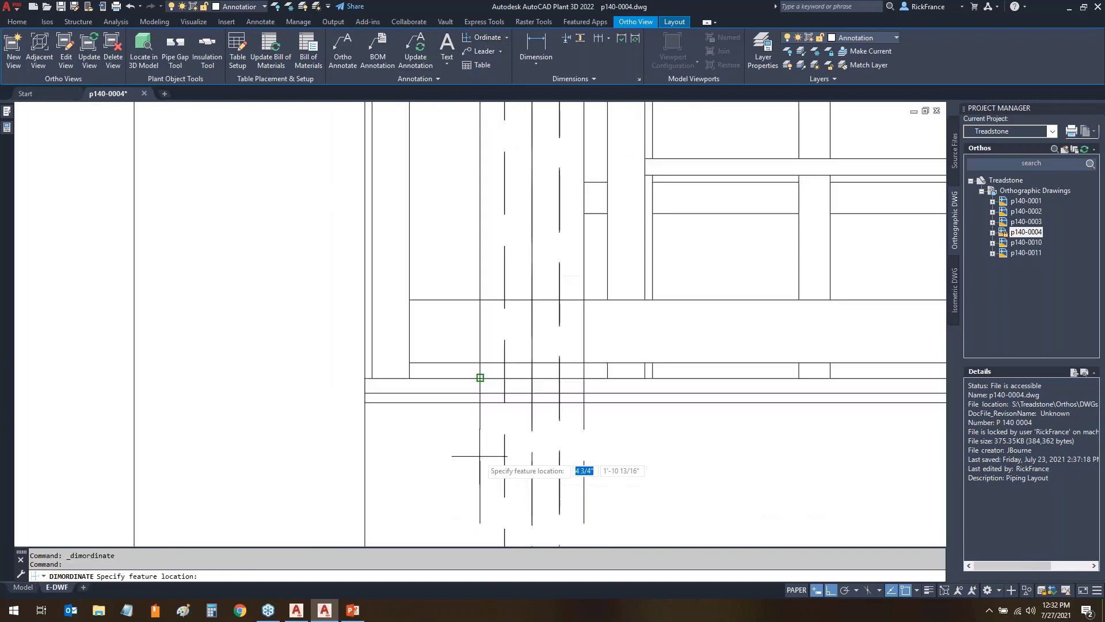
- Place an ordinate elevation dimension at the left end of the middle platform, with its leader extending horizontally outward
scroll(363, 376, "down", 5)
left_click(362, 376)
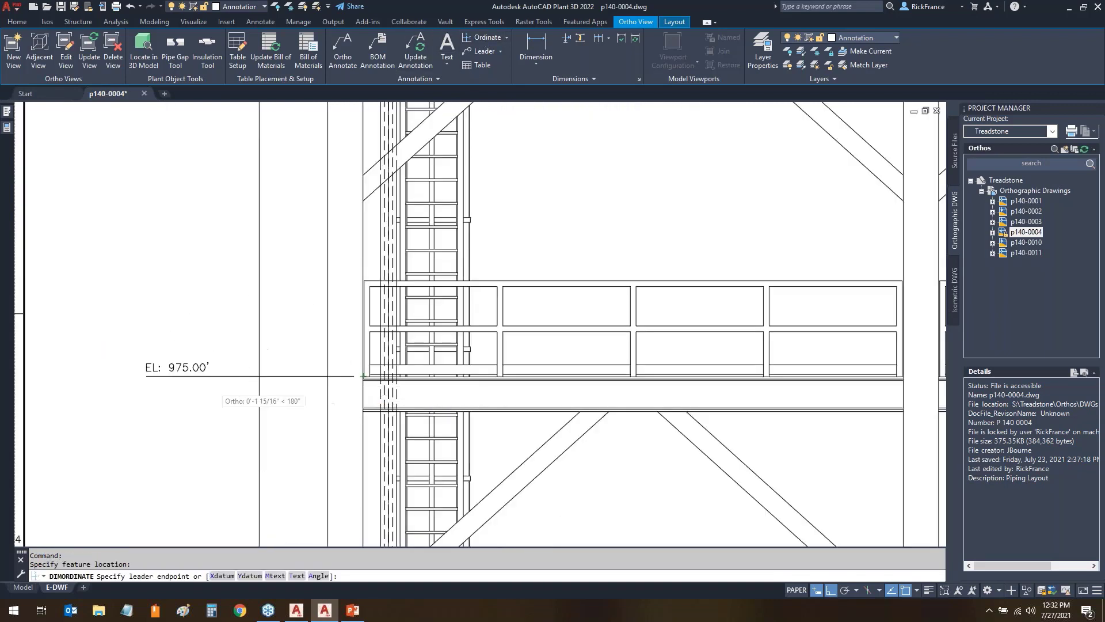
left_click(195, 376)
- Add an ordinate elevation dimension at the left end of the upper platform deck, with its leader extending horizontally outward
middle_click_drag(360, 266, 420, 616)
left_click(485, 37)
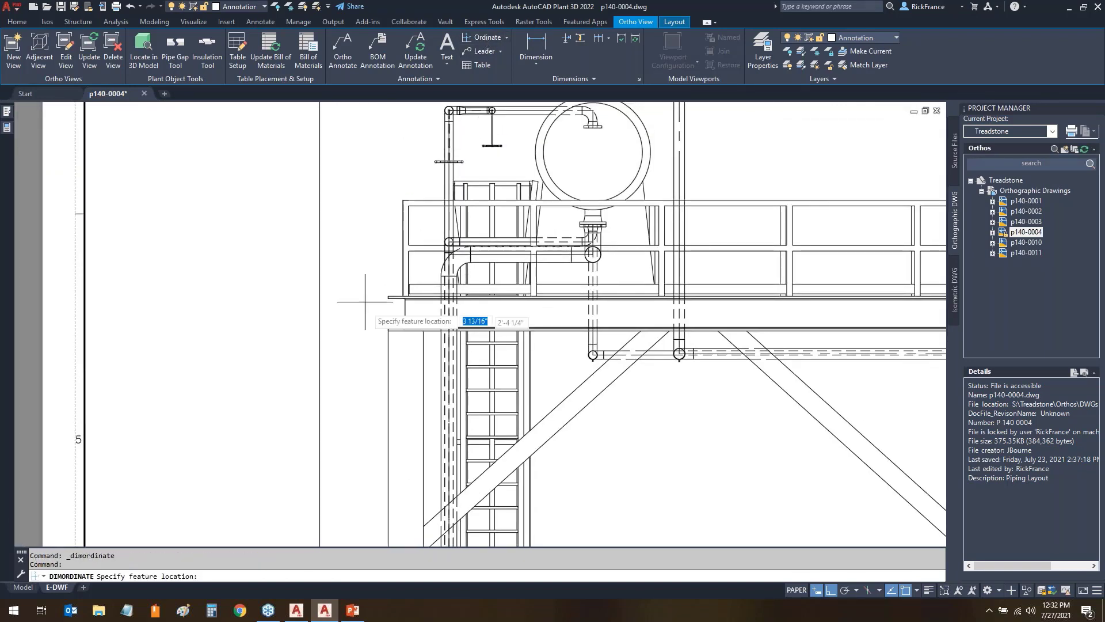
left_click(385, 296)
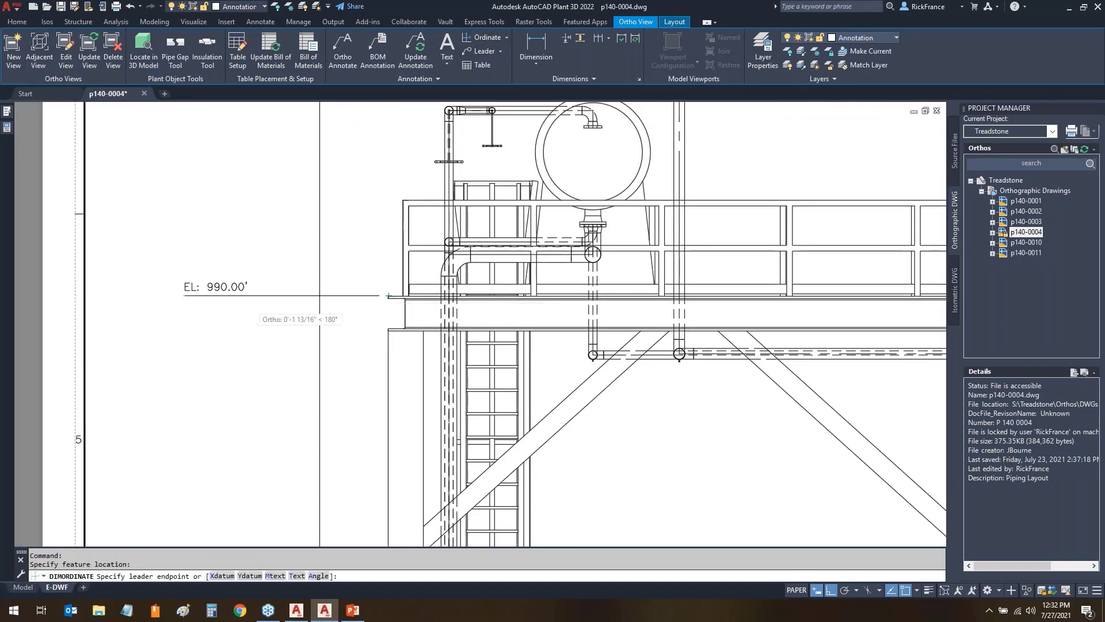
left_click(185, 296)
- Examine the elevation labels along the left side of the structure, from the upper platform down to the foundation
scroll(276, 377, "down", 5)
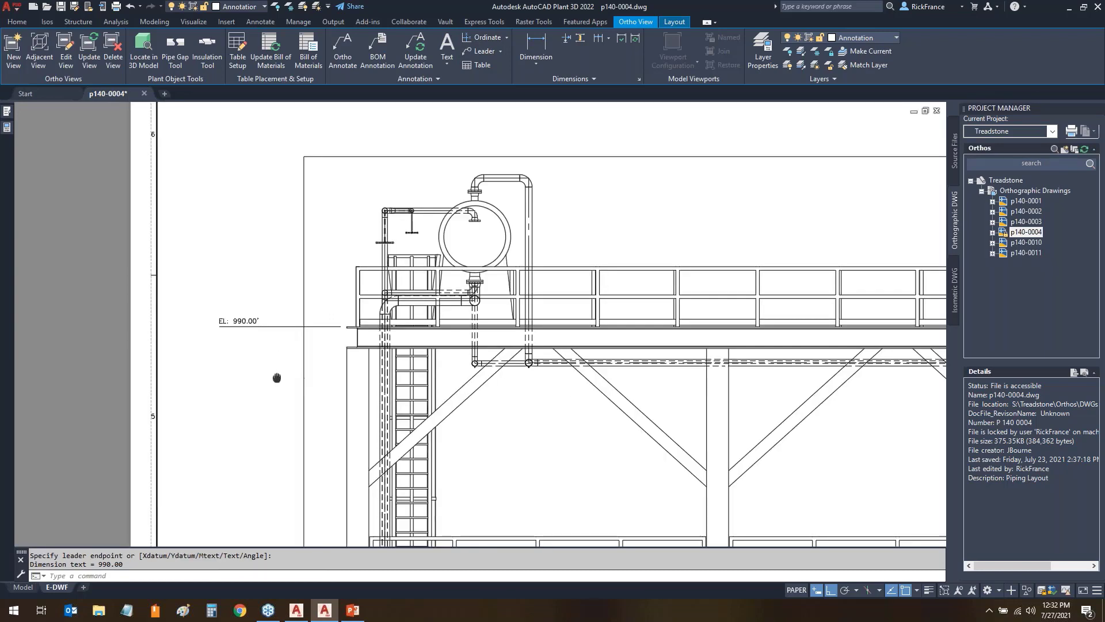
scroll(299, 288, "up", 3)
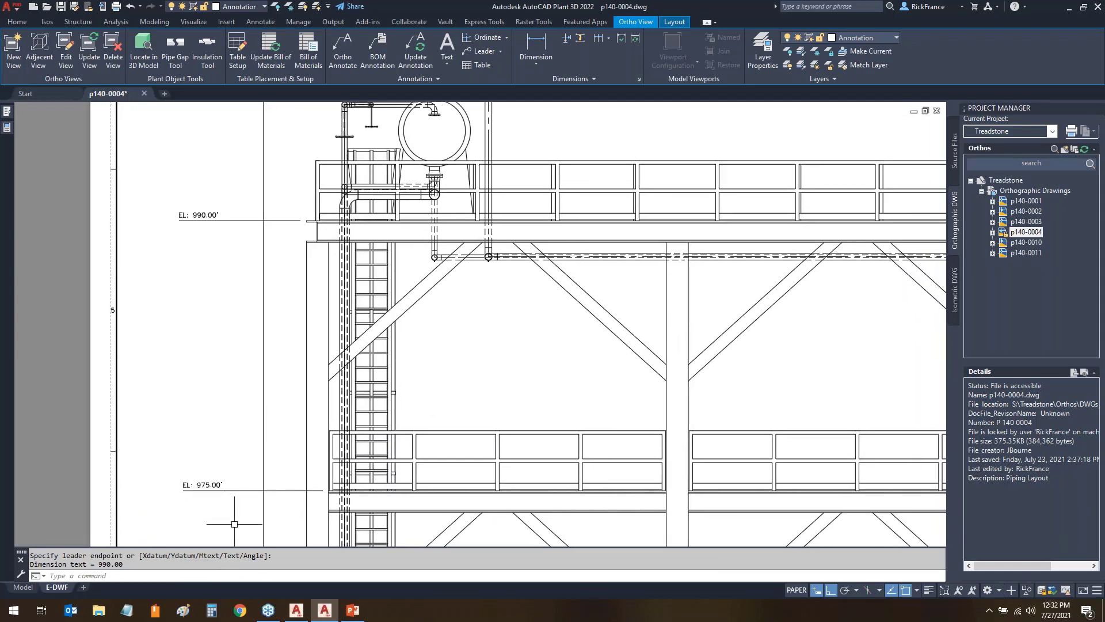
scroll(234, 524, "down", 1)
middle_click_drag(234, 523, 194, 300)
middle_click_drag(219, 461, 182, 344)
scroll(123, 469, "up", 5)
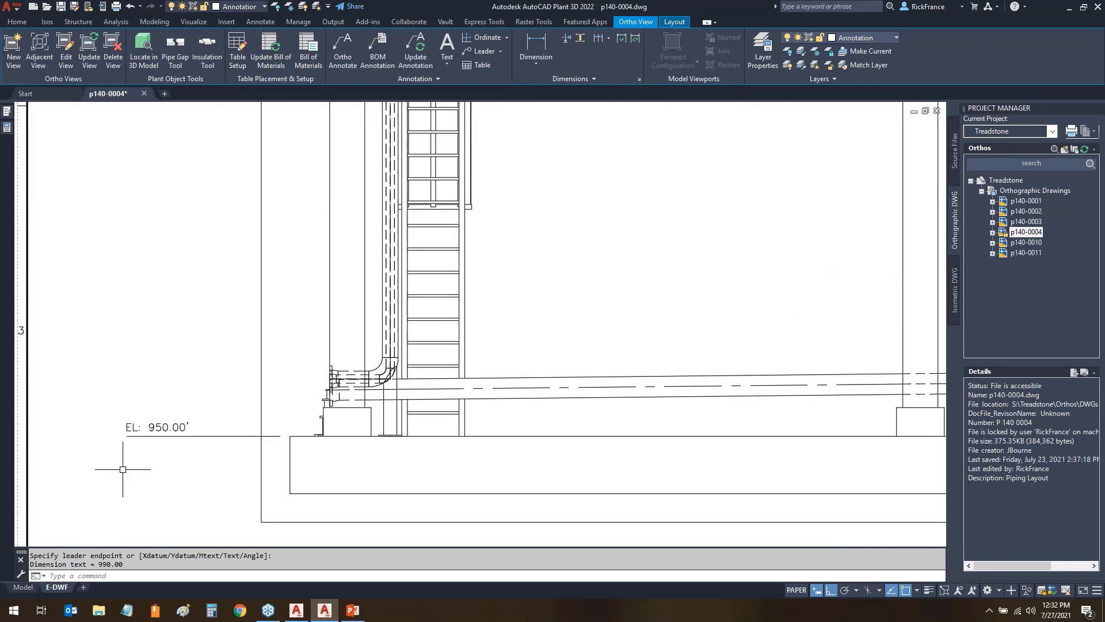
scroll(516, 464, "down", 1)
scroll(519, 466, "up", 1)
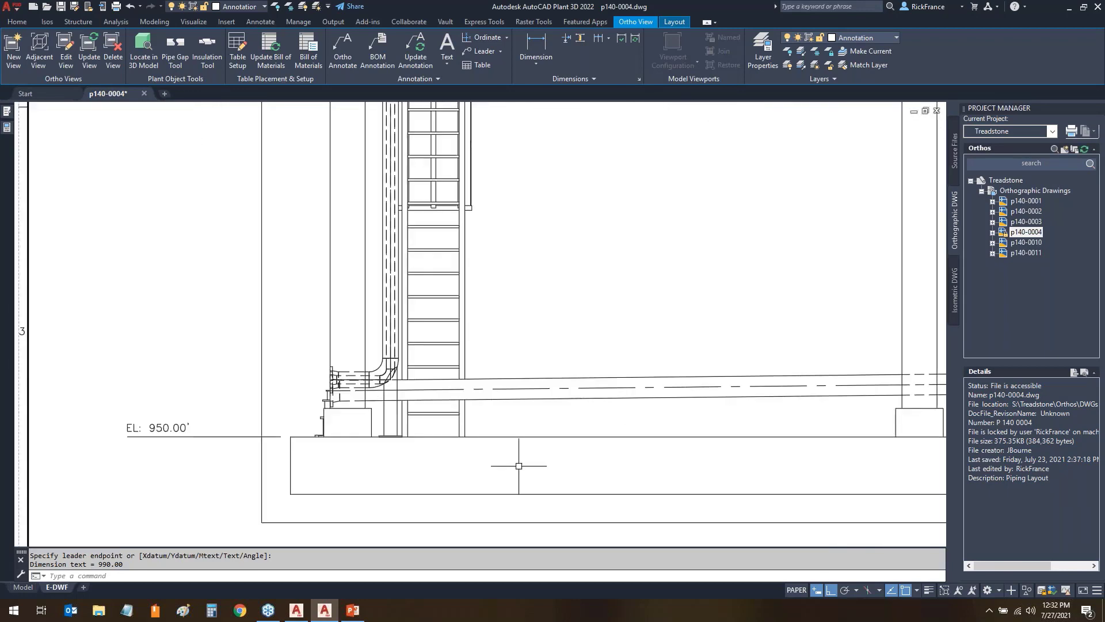
- Annotate the horizontal pipe crossing the vessel with the BOP style, turning Ortho off to place the text left of the pipe's elbow
scroll(698, 254, "down", 1)
middle_click_drag(841, 242, 116, 377)
scroll(569, 339, "up", 2)
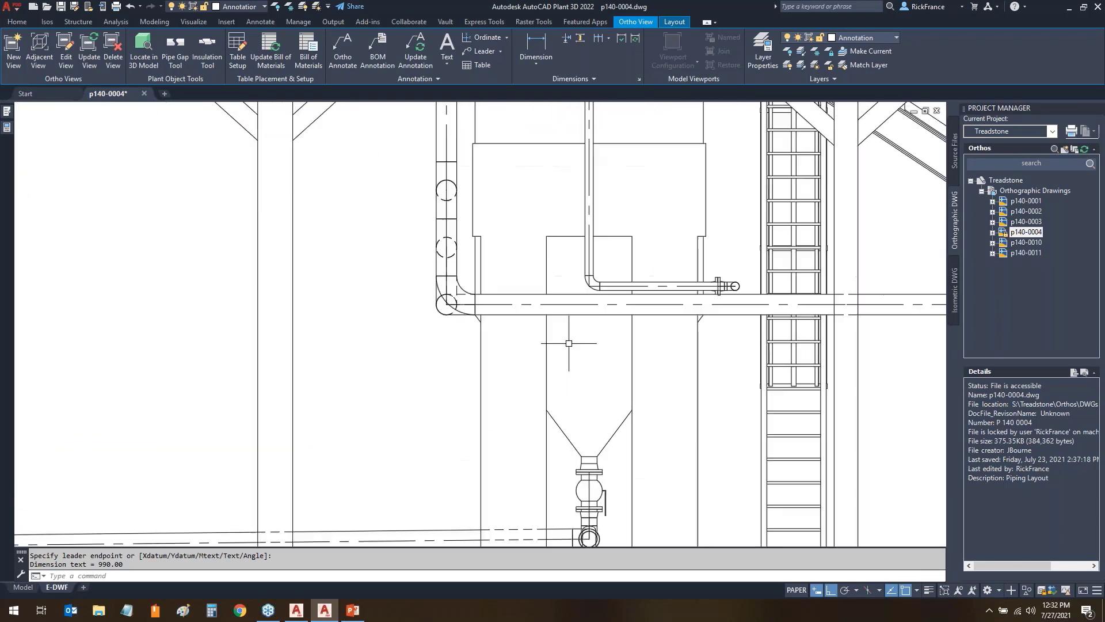
left_click(348, 51)
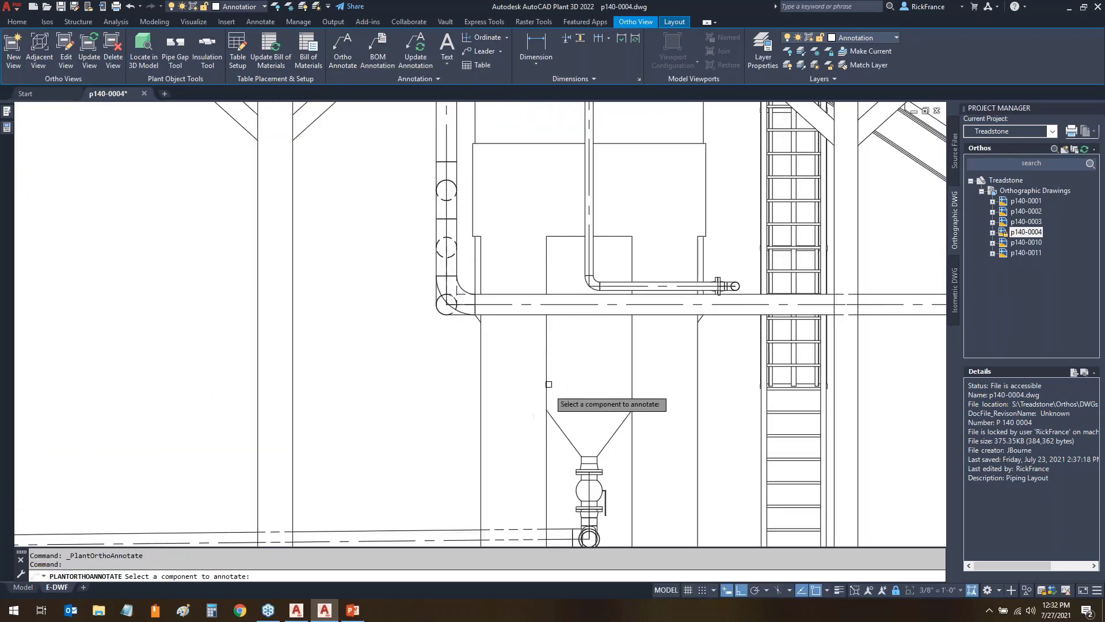
left_click(517, 294)
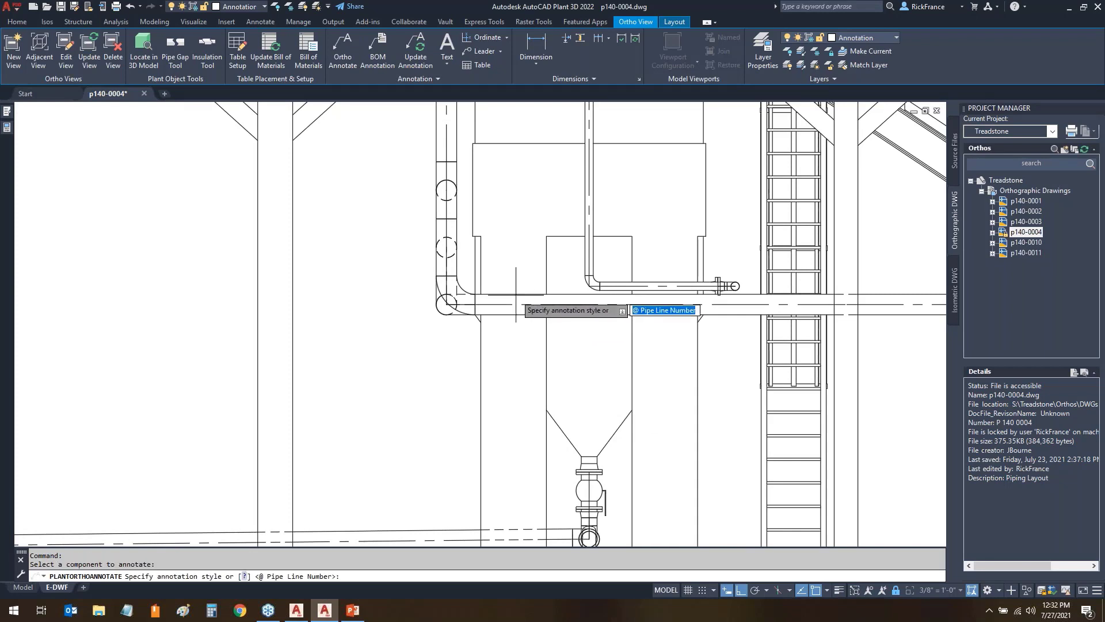
type("bop")
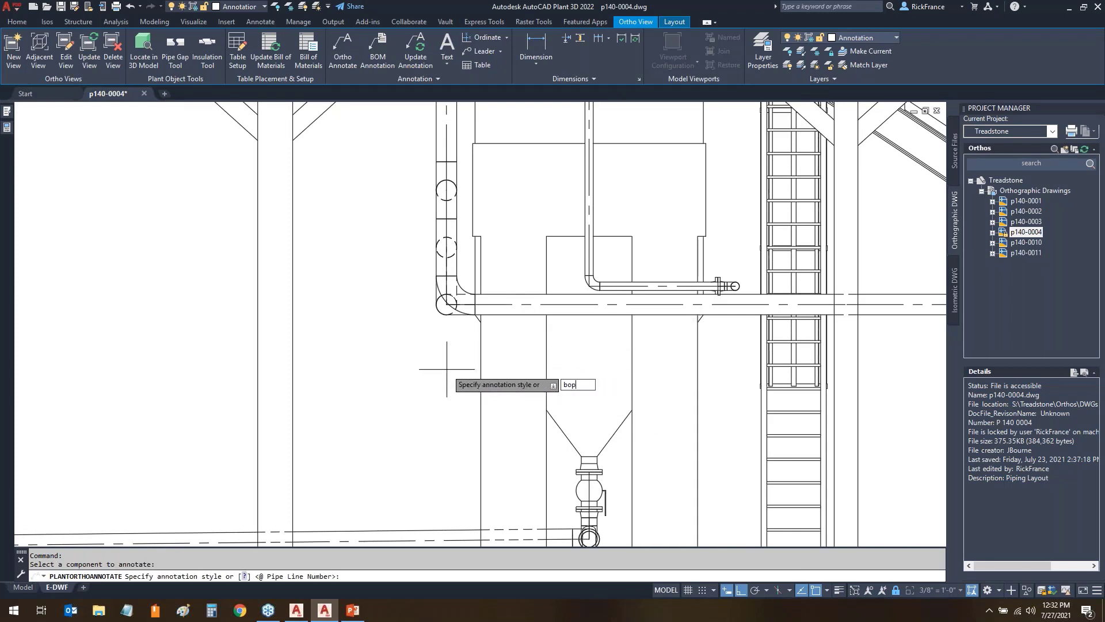
key("Return")
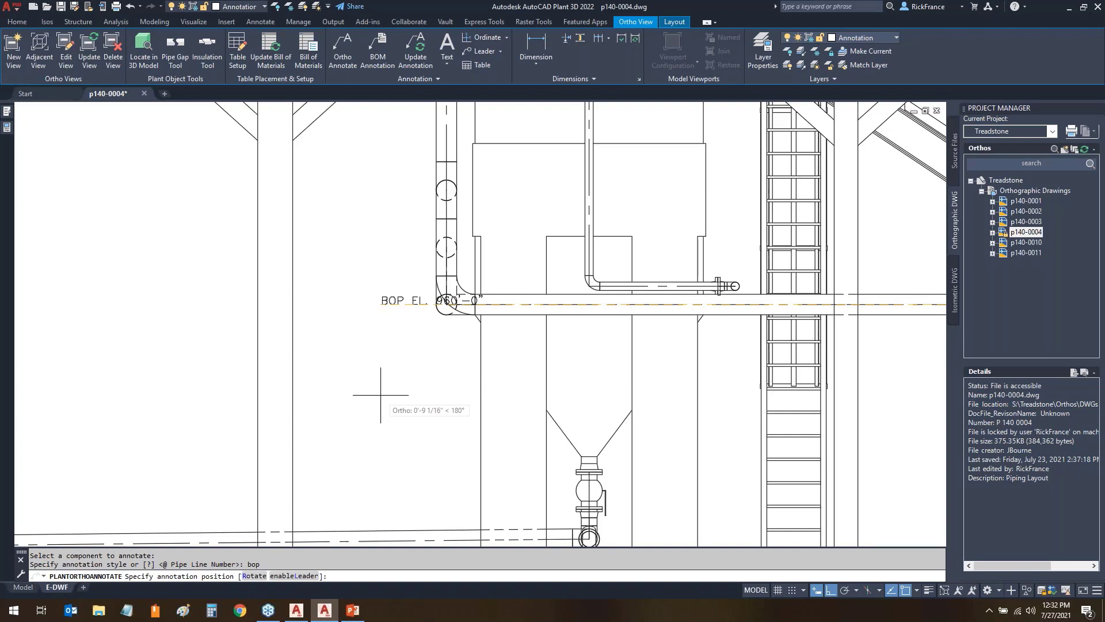
key("F8")
left_click(309, 314)
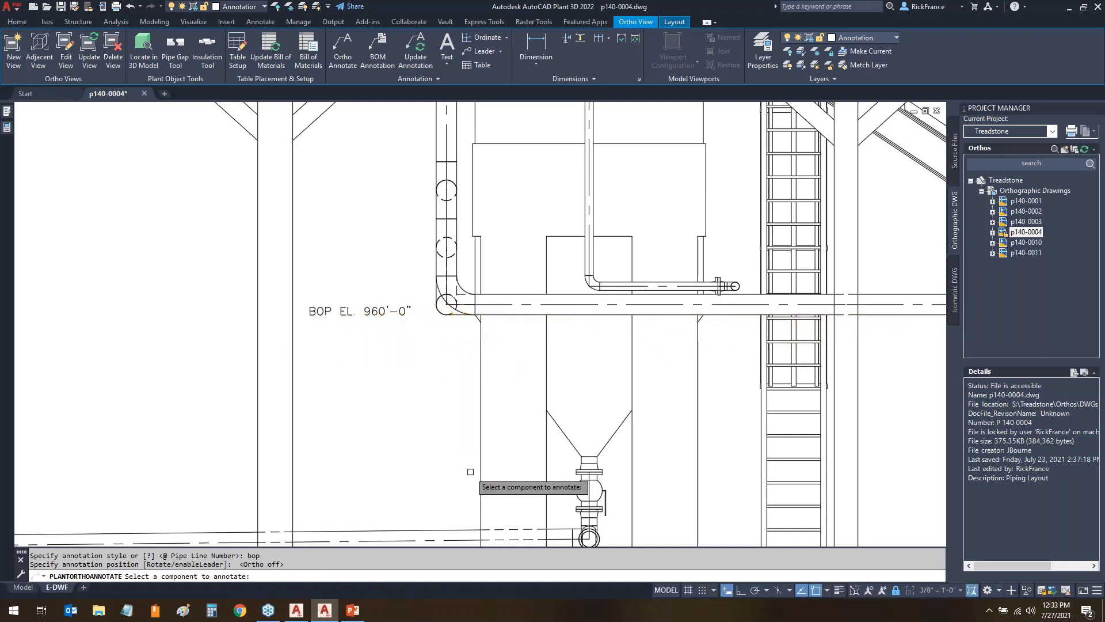
key("Escape")
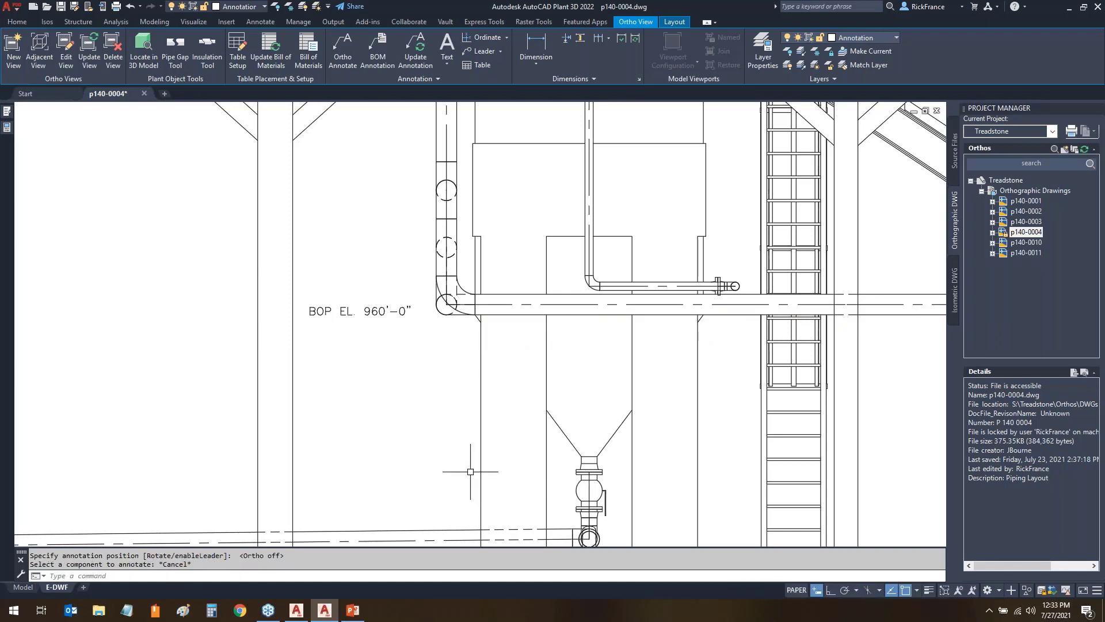
- Close drawing p140-0004 after viewing the whole sheet and open the orthographic drawing p140-0011
scroll(409, 410, "down", 5)
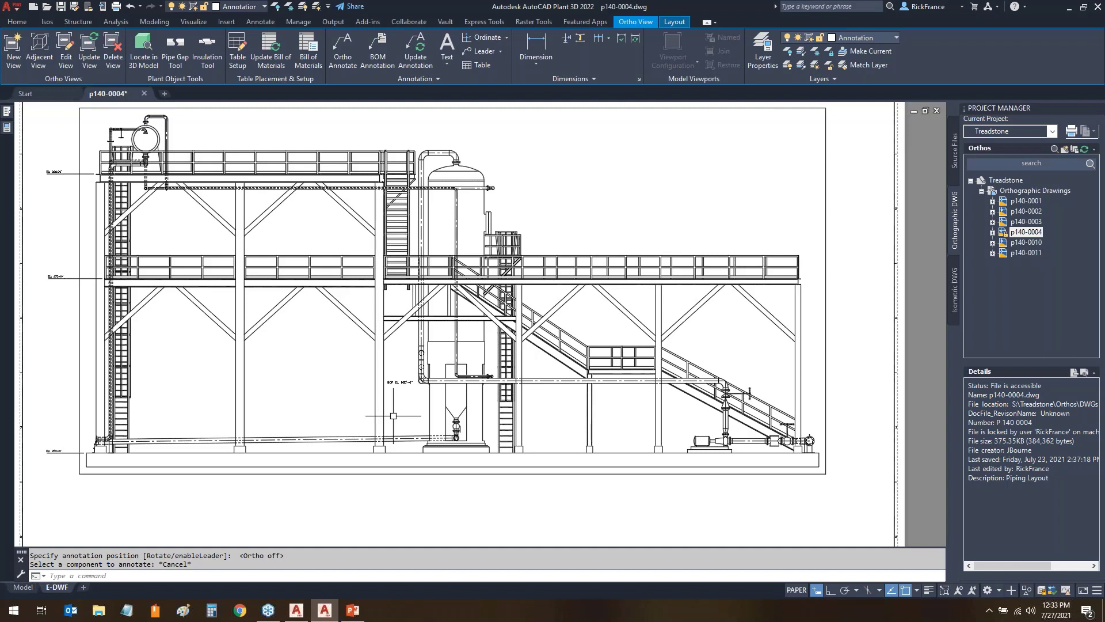
scroll(130, 420, "up", 2)
middle_click_drag(208, 421, 310, 414)
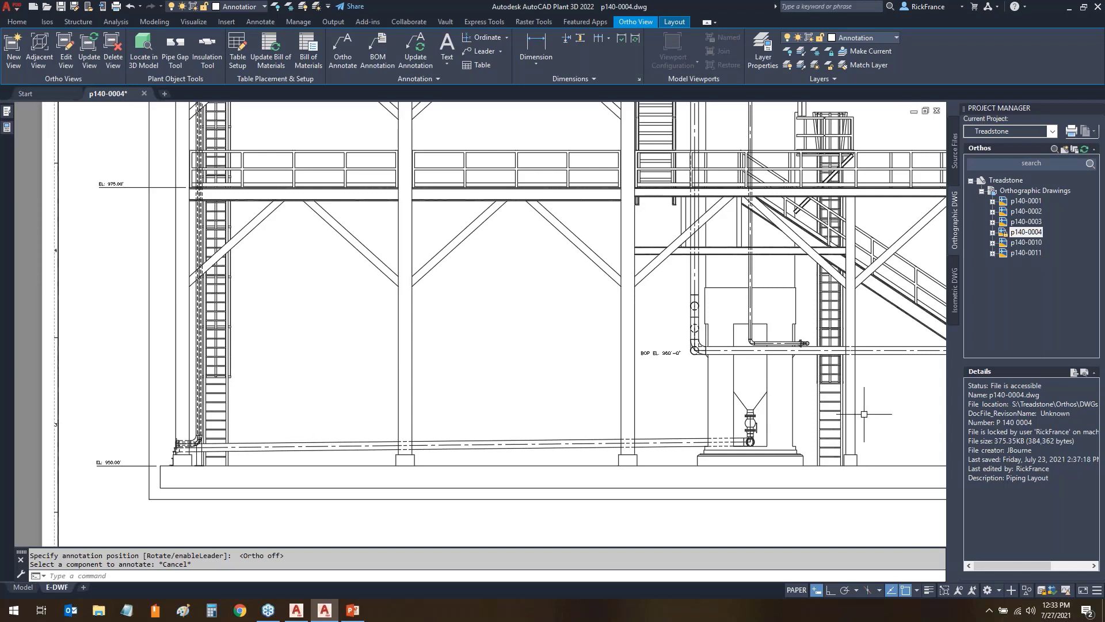
mouse_move(6, 127)
middle_click(525, 340)
middle_click(525, 340)
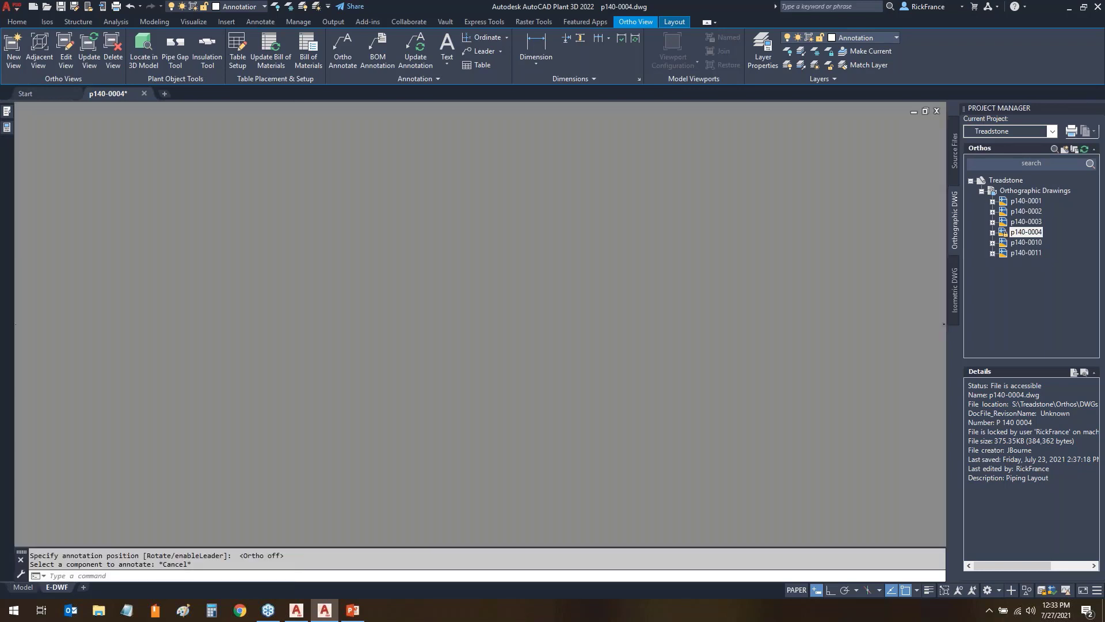
left_click(144, 94)
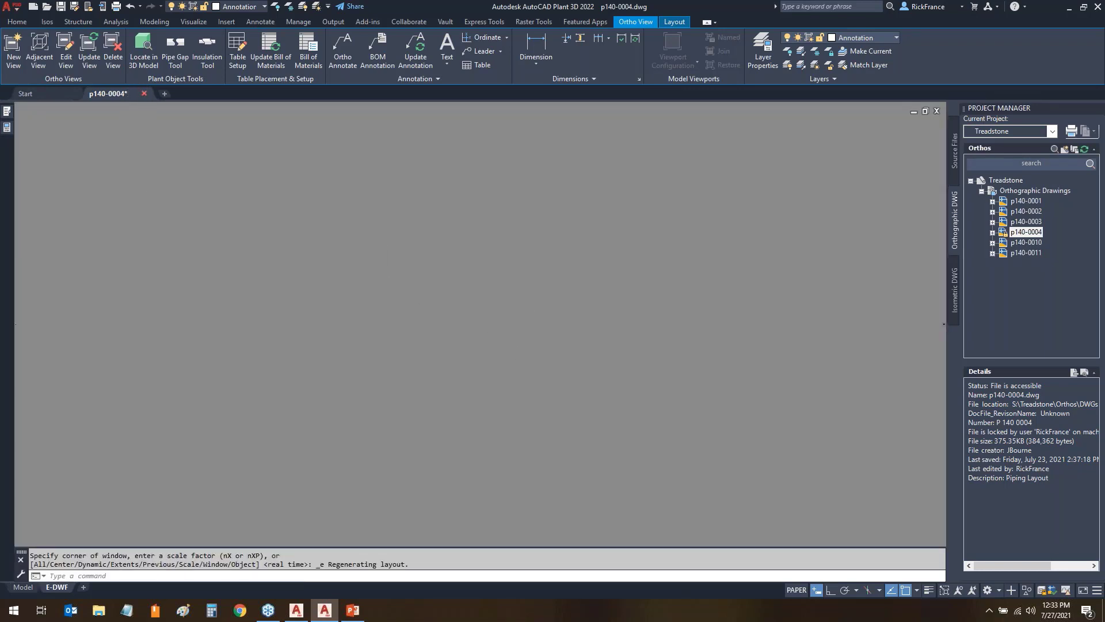
left_click(592, 328)
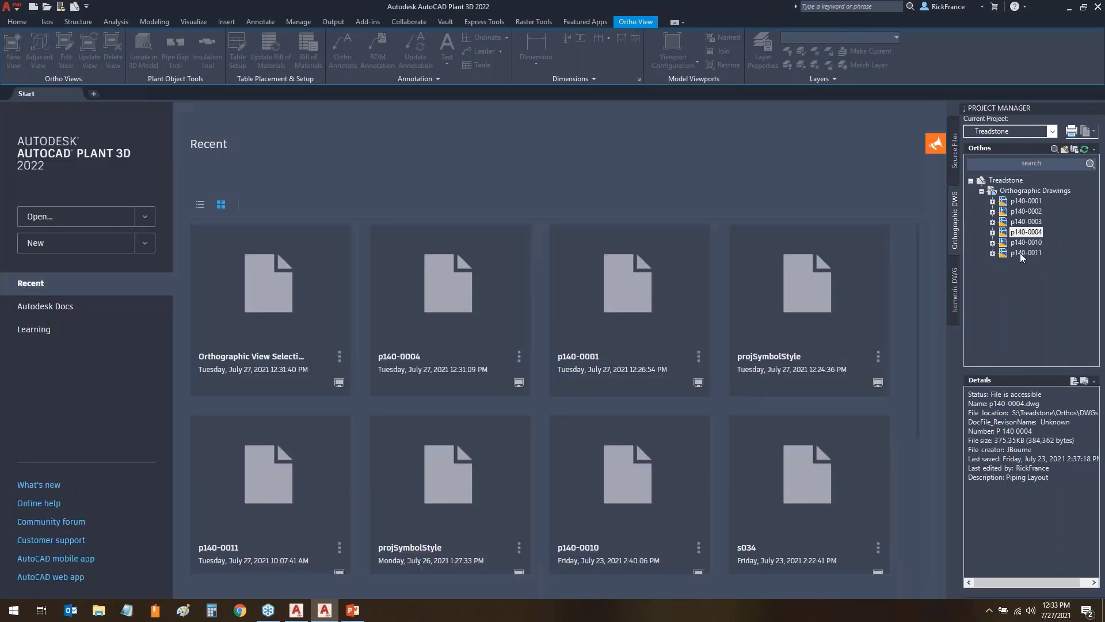
double_click(1023, 254)
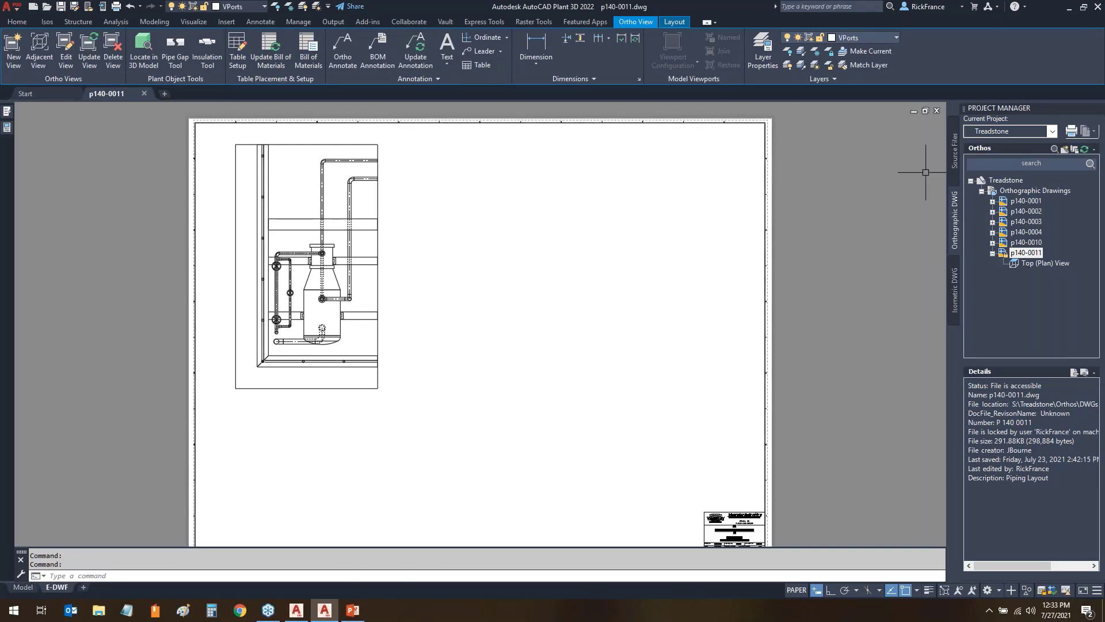
- Try to rotate the plan view viewport by a freely picked angle with Ortho on, and undo the rotation
left_click(432, 276)
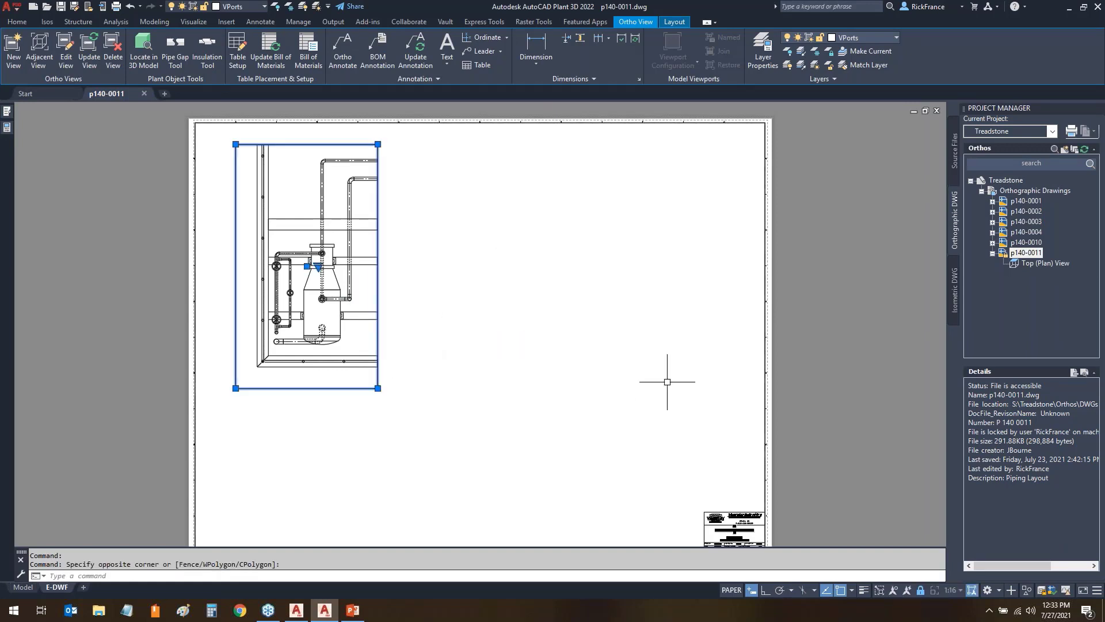
key("Return")
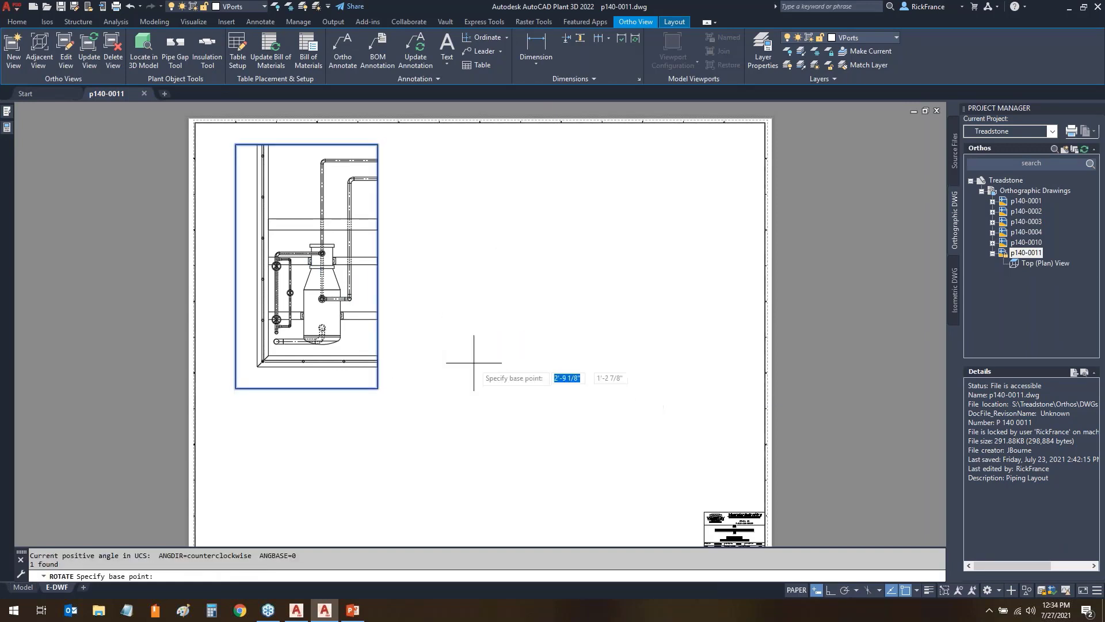
left_click(303, 289)
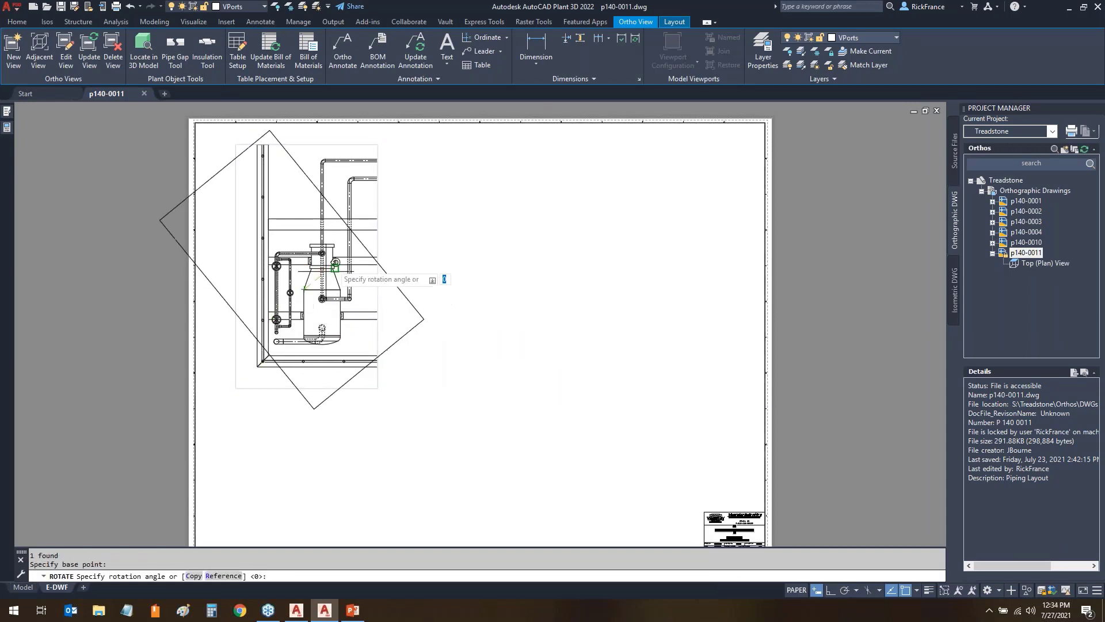
key("F8")
left_click(354, 176)
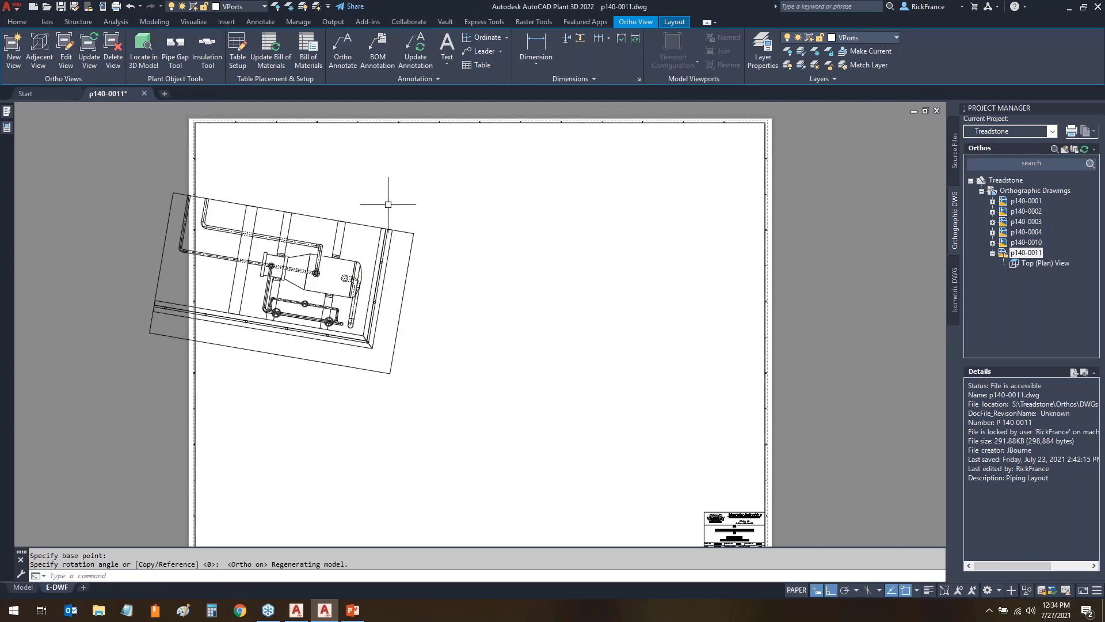
type("u")
key("Return")
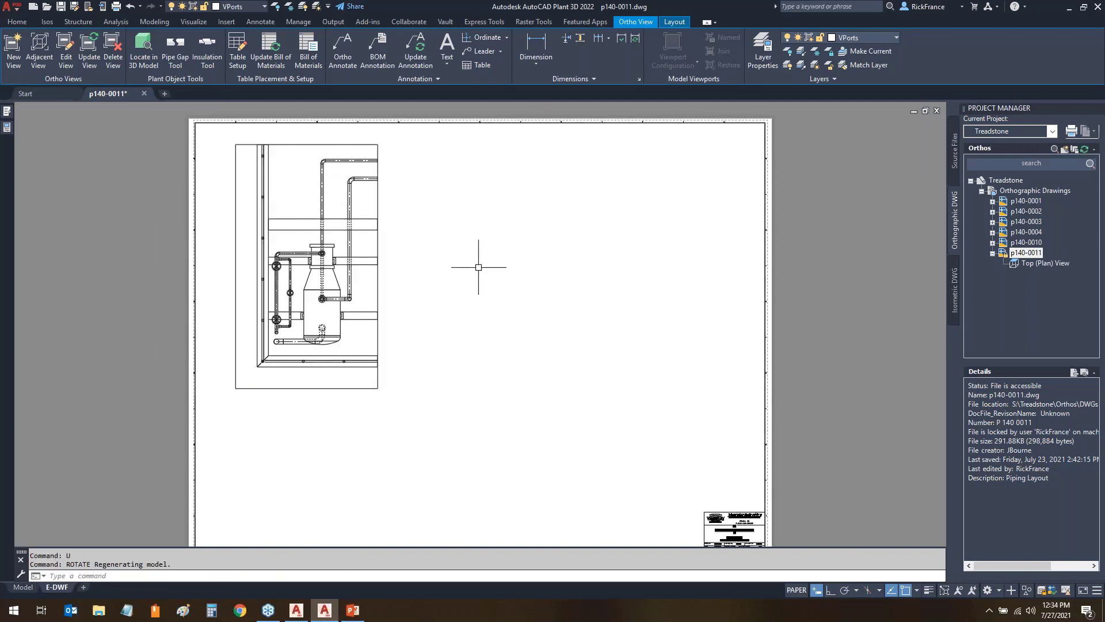
- Rotate the plan view viewport by 90 degrees about a point near its centre
left_click(367, 319)
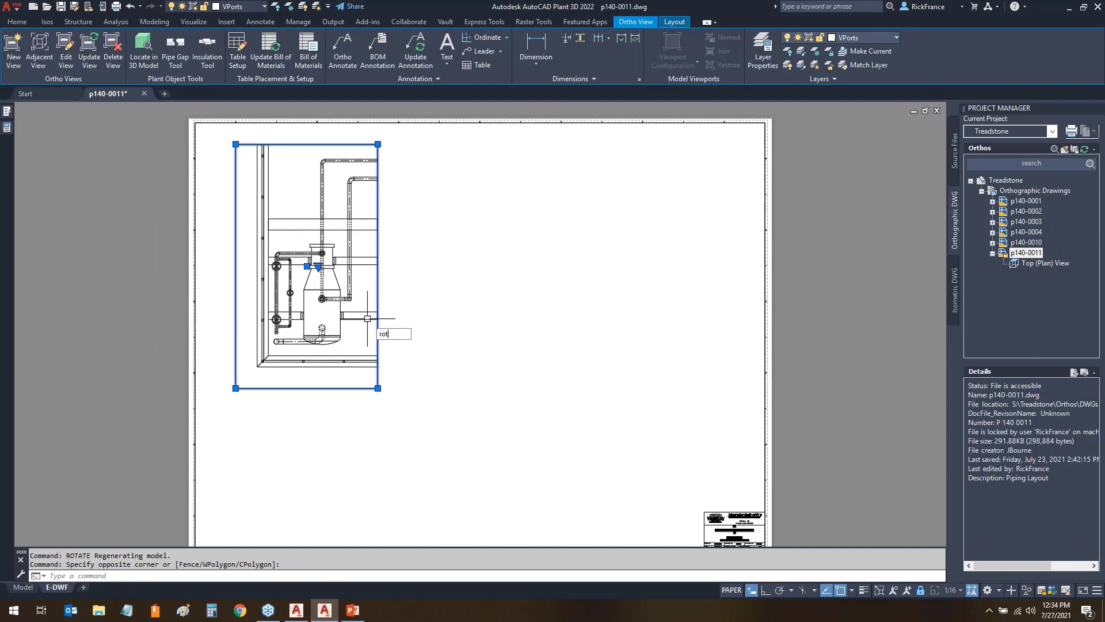
key("Return")
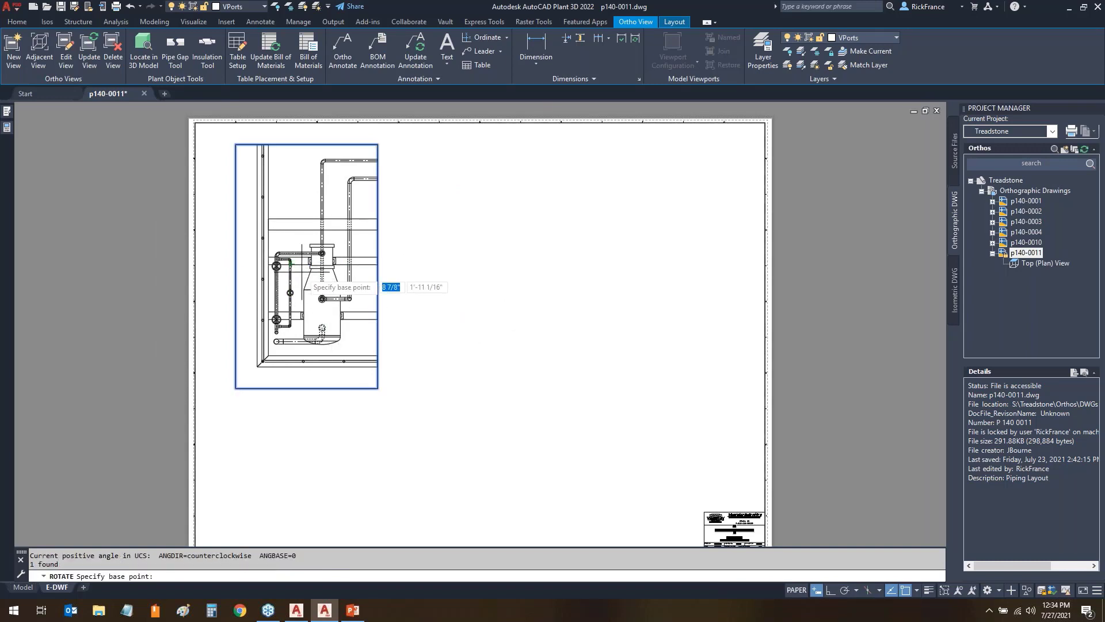
left_click(311, 263)
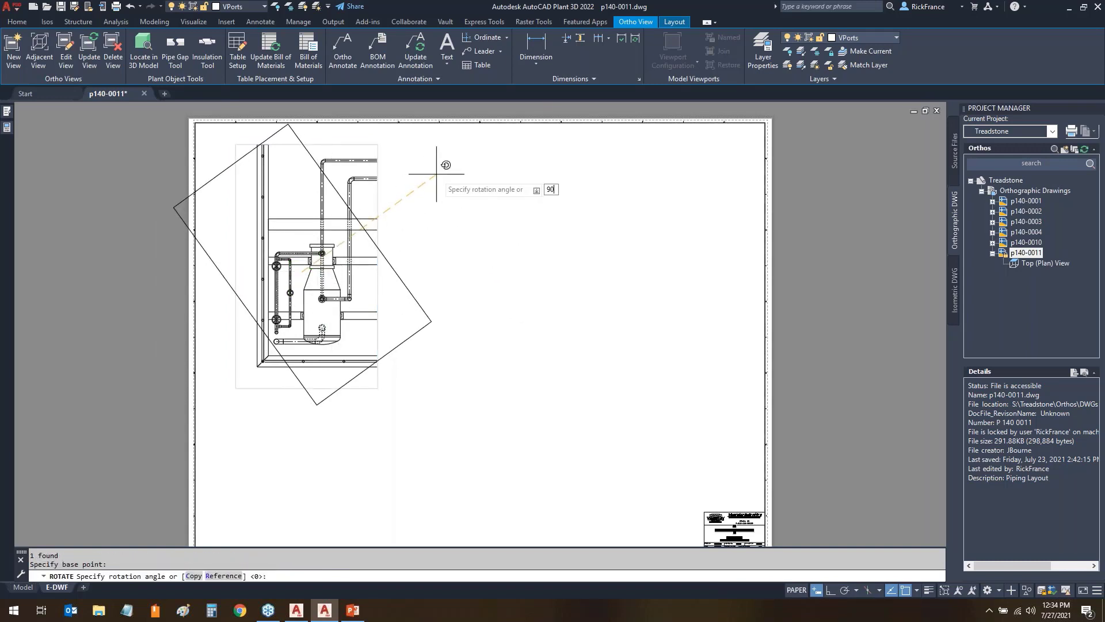
key("Return")
- Move the rotated plan viewport up and to the right so it lies fully inside the sheet border
left_click(464, 178)
left_click(343, 300)
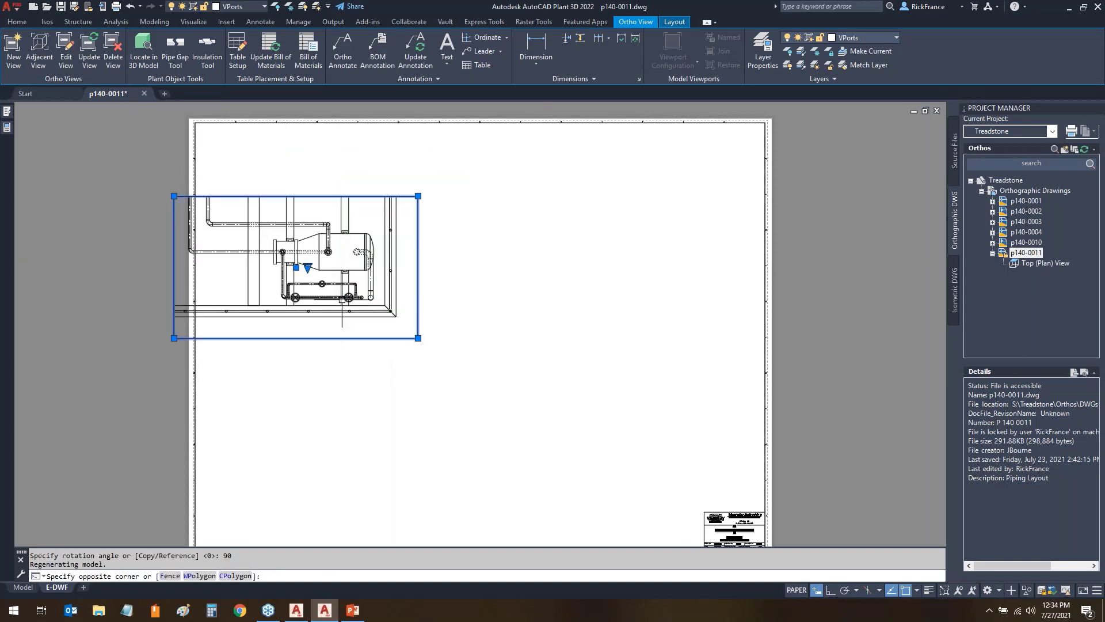
type("m")
key("Return")
left_click(286, 448)
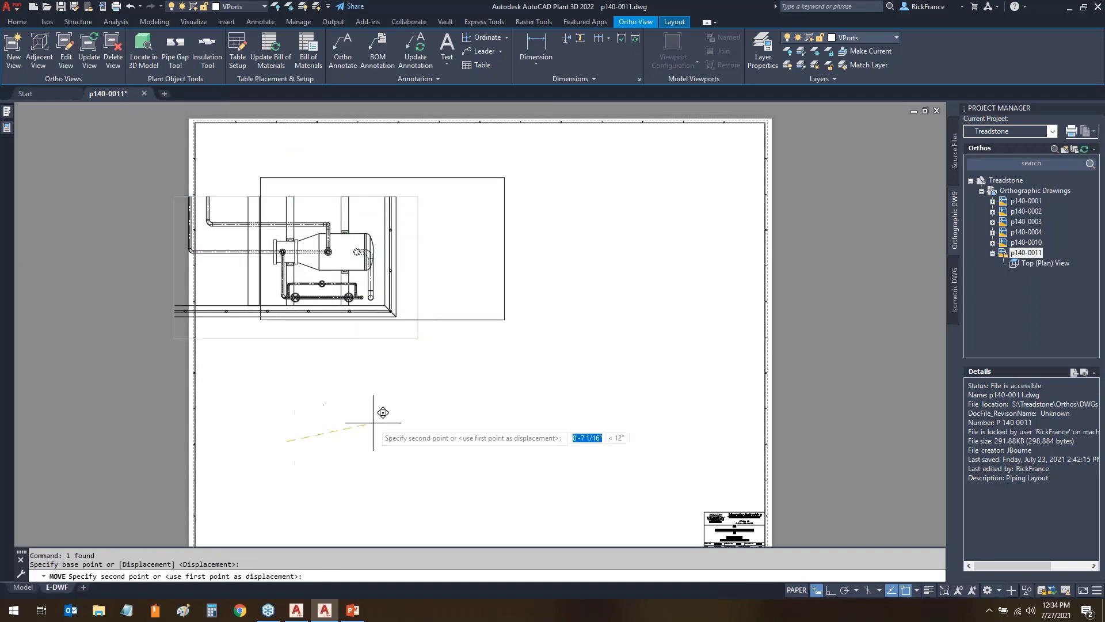
left_click(364, 414)
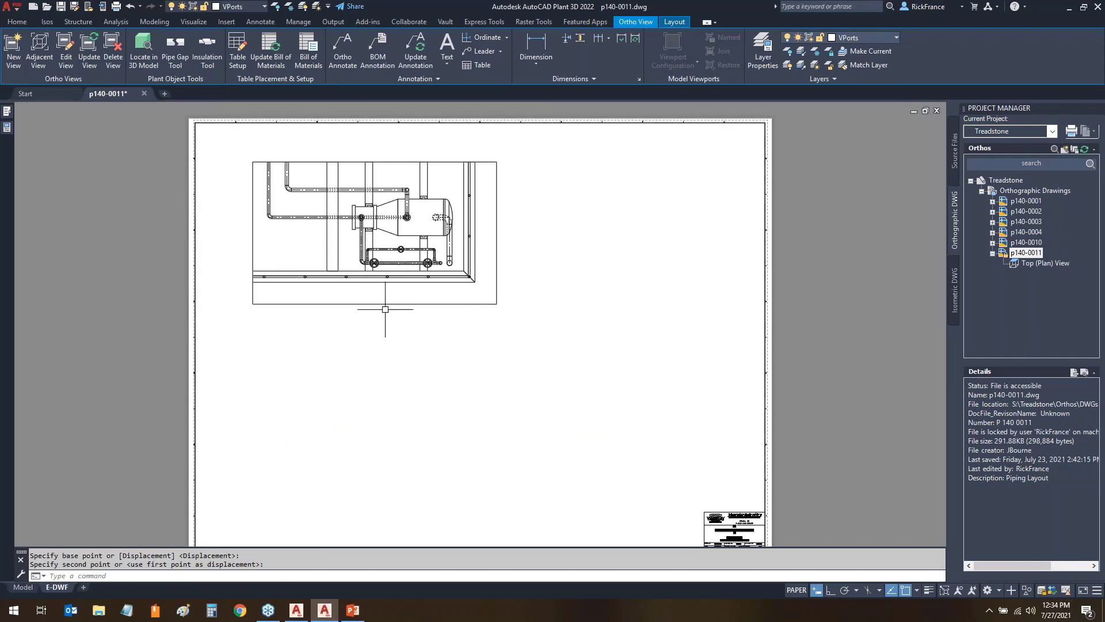
left_click_drag(370, 314, 382, 420)
mouse_move(38, 31)
left_mouse_down()
mouse_move(37, 84)
mouse_move(31, 24)
left_mouse_up()
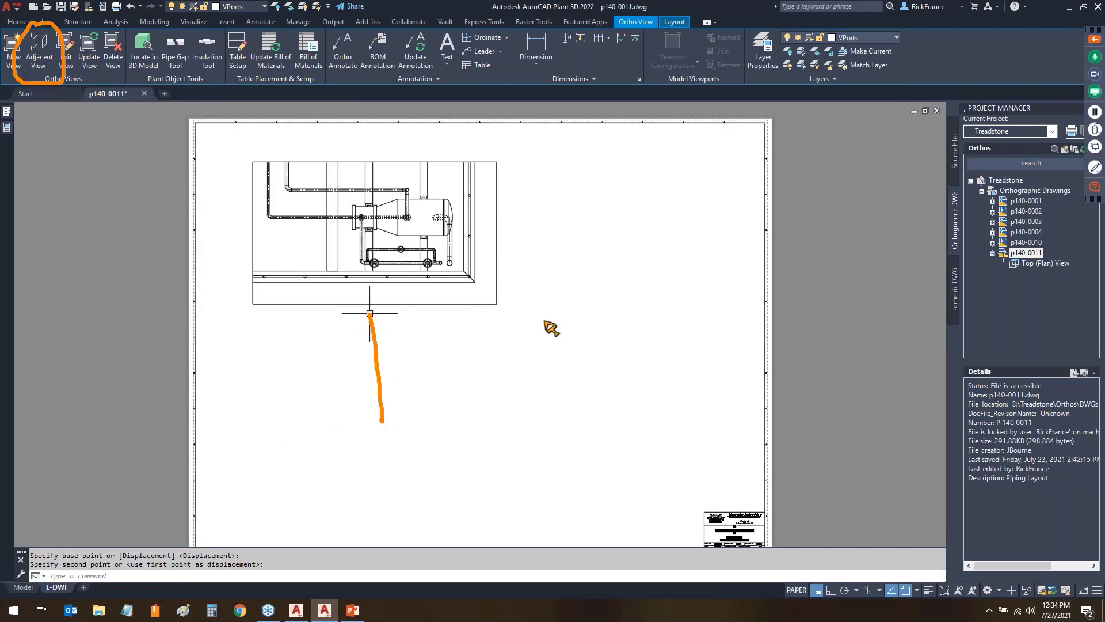
key("Escape")
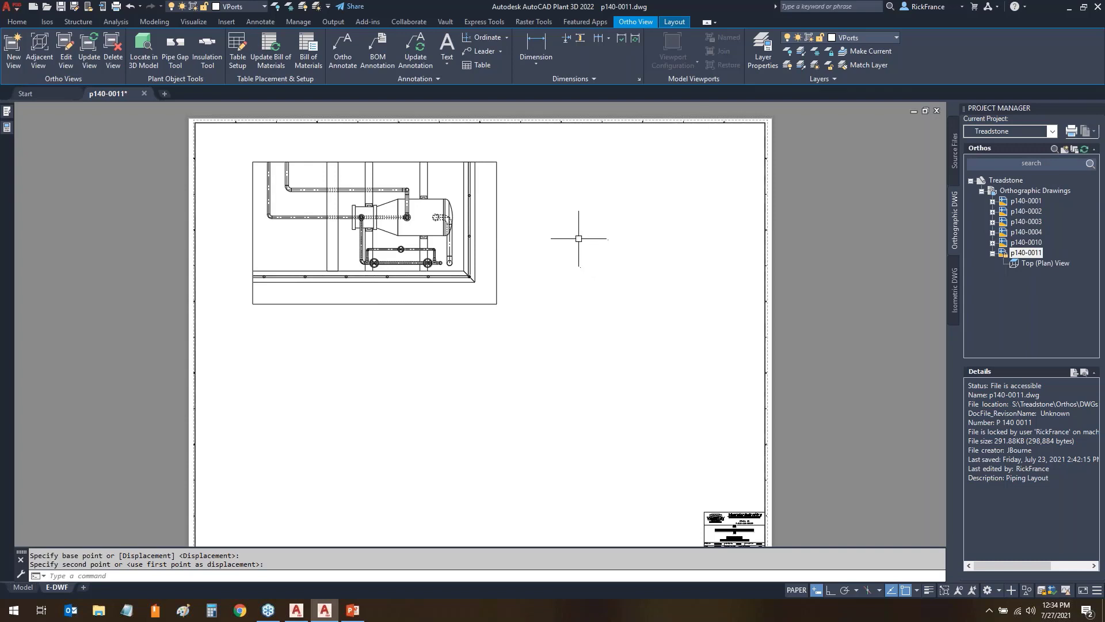
mouse_move(569, 236)
left_mouse_down()
mouse_move(511, 241)
mouse_move(520, 239)
mouse_move(513, 256)
left_mouse_up()
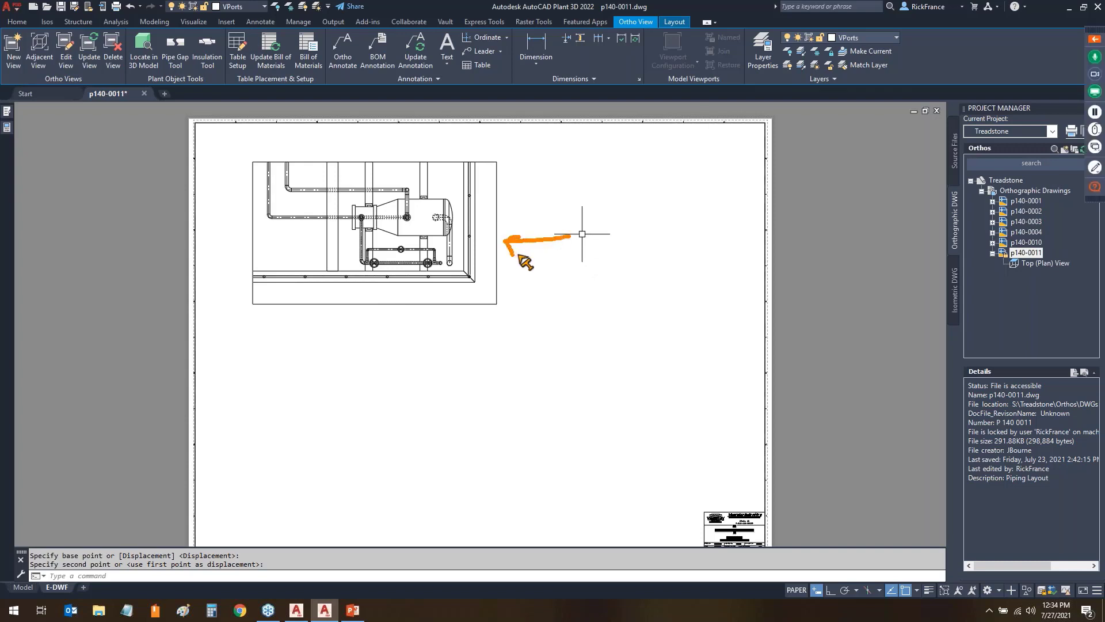
key("Escape")
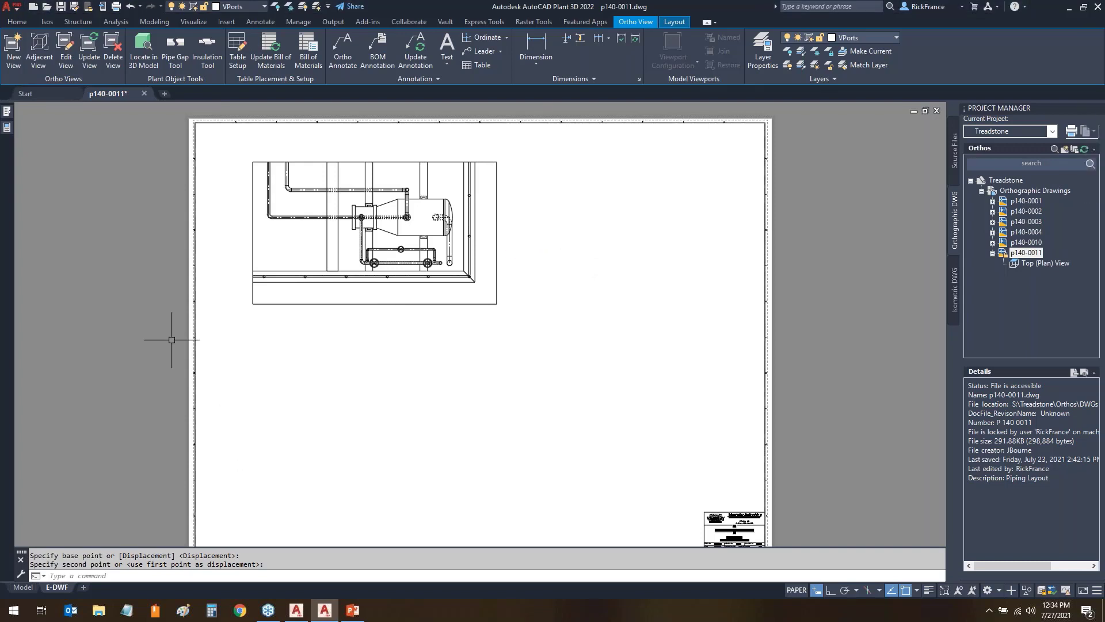
- Regenerate the rotated plan view through its view editor without changing any settings, and delete the view from the sheet
left_click(67, 58)
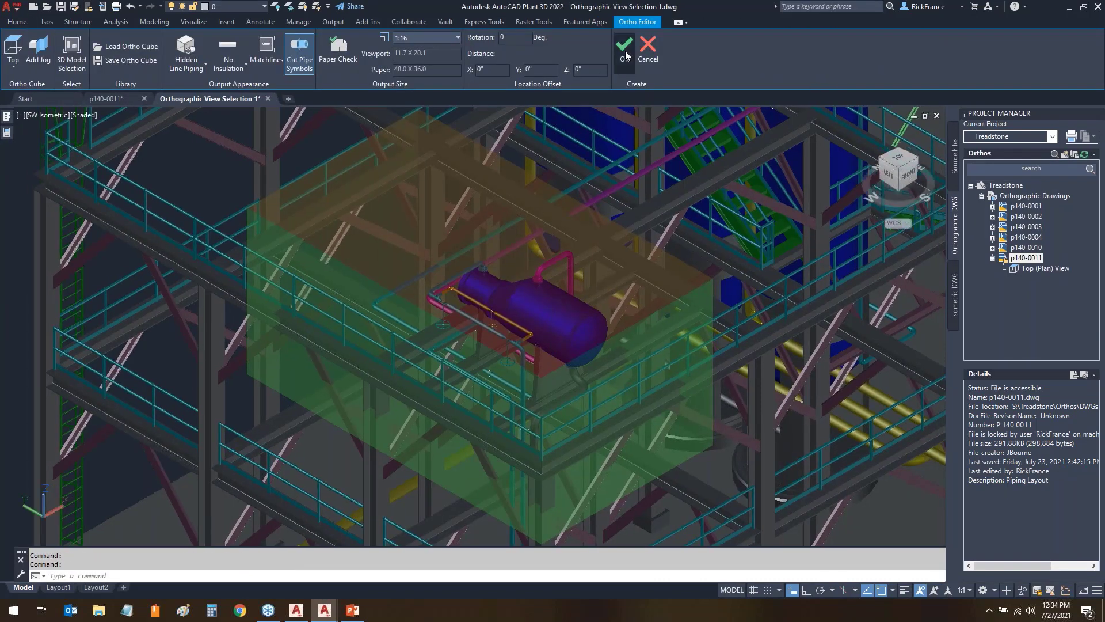
left_click(629, 51)
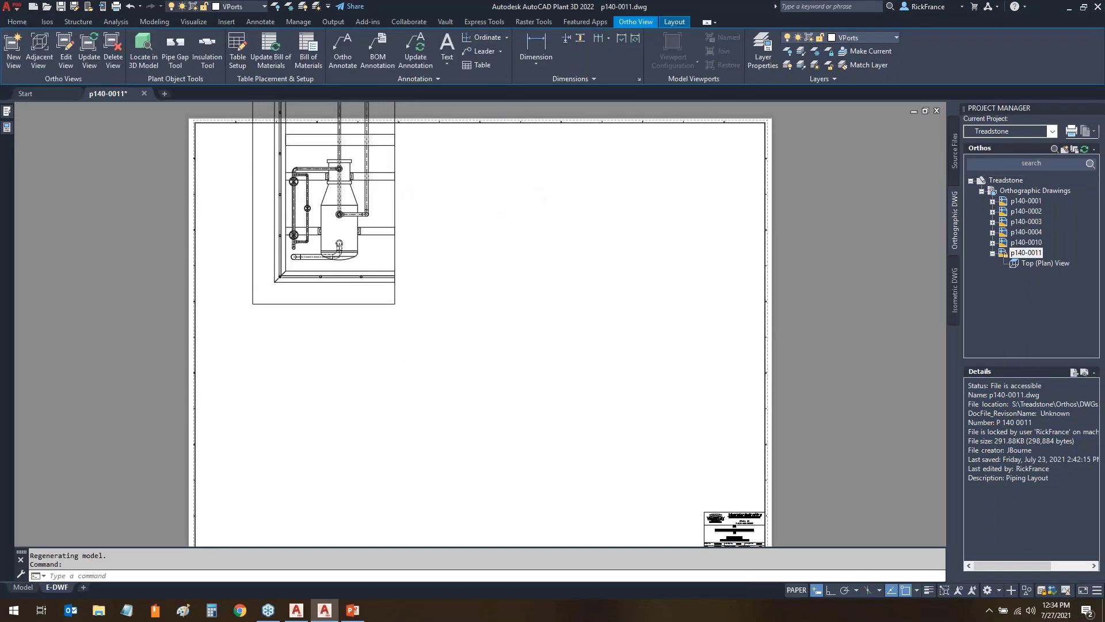
scroll(532, 273, "down", 2)
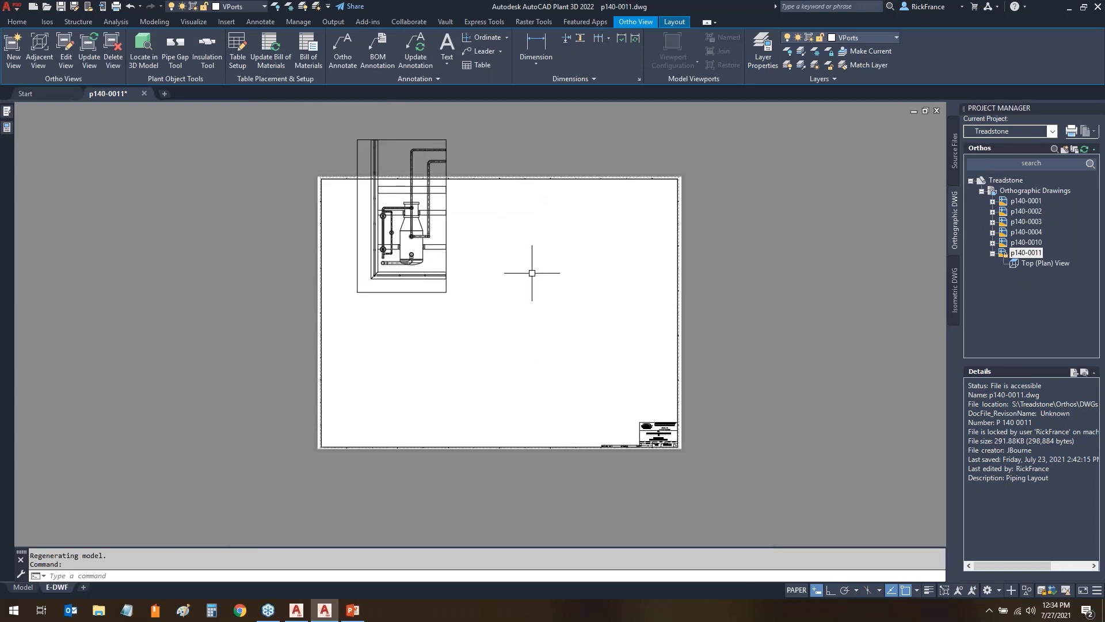
left_click(113, 49)
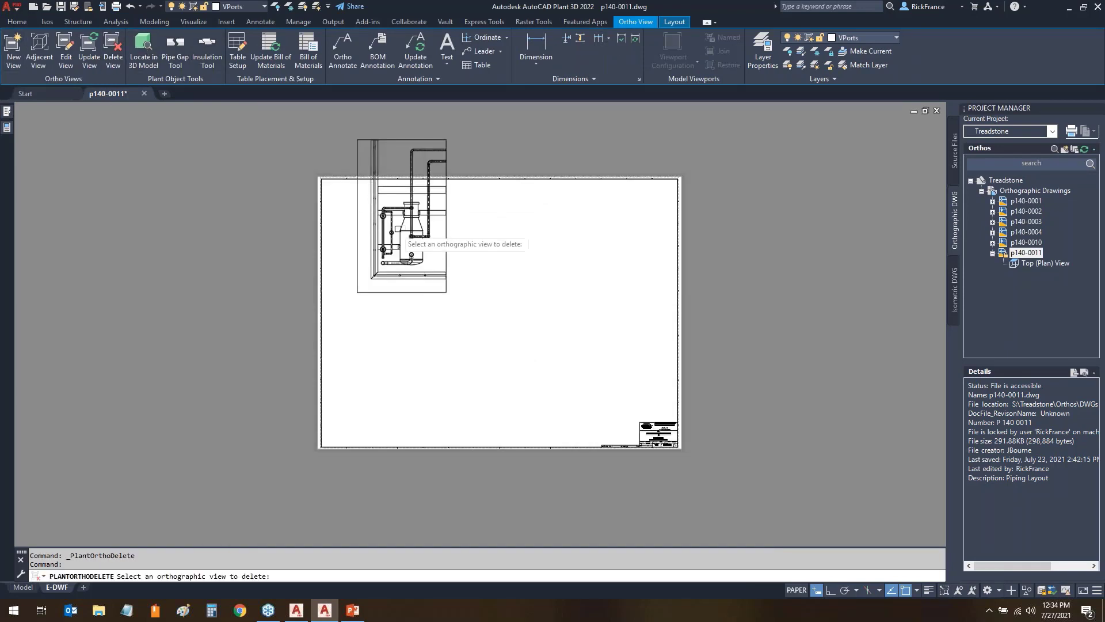
left_click(433, 219)
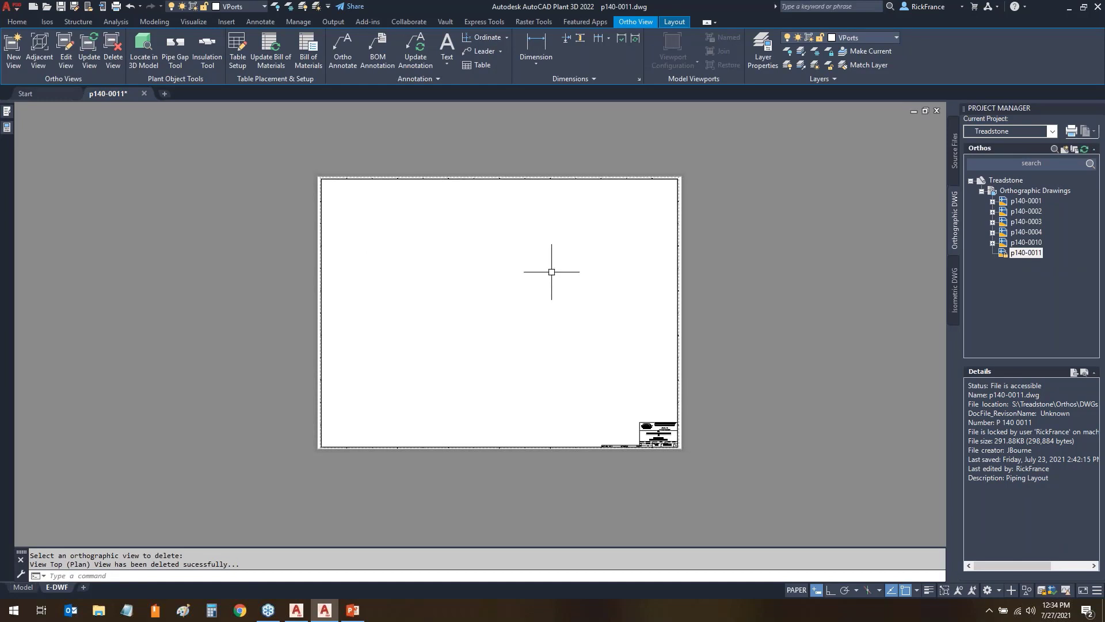
- Start a new orthographic view referencing models m300, p140 and s034, and load the saved ortho cube HX
left_click(13, 47)
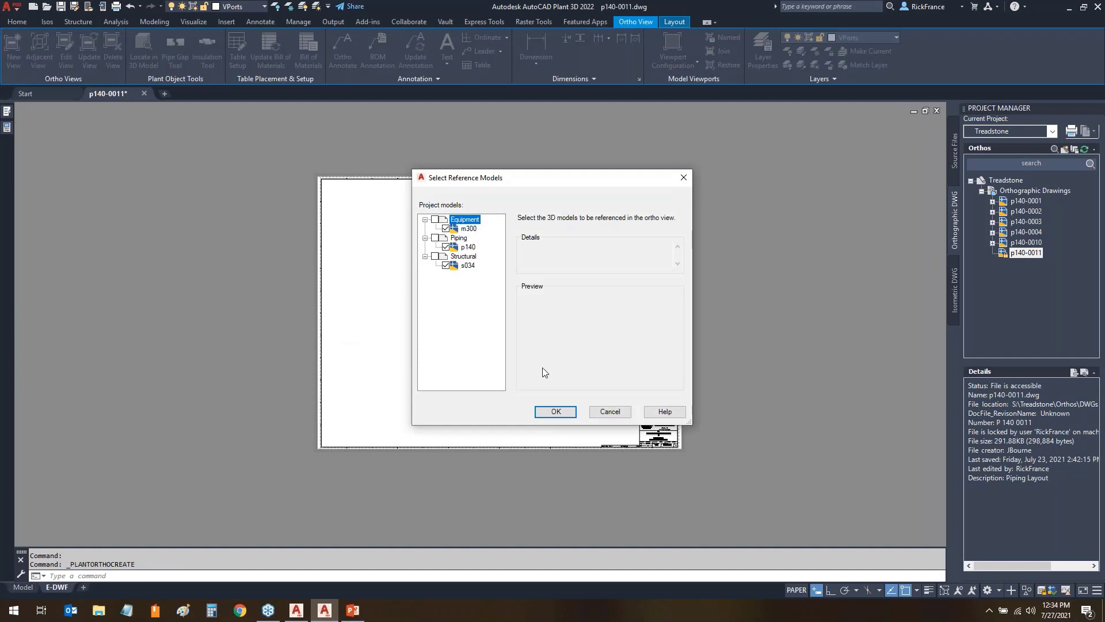
left_click(556, 412)
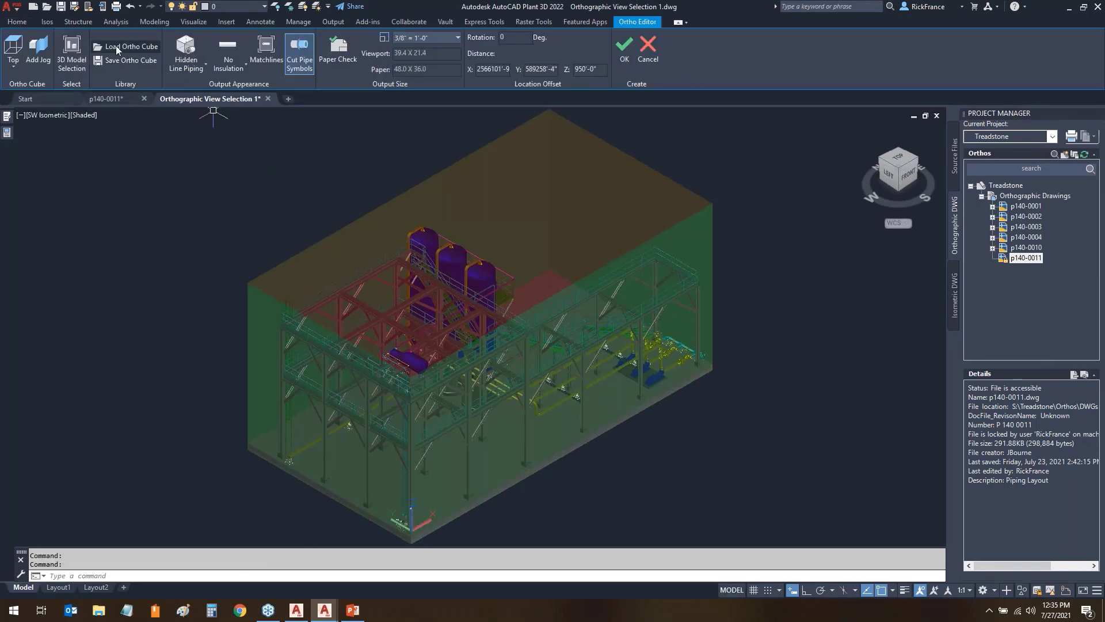
left_click(116, 46)
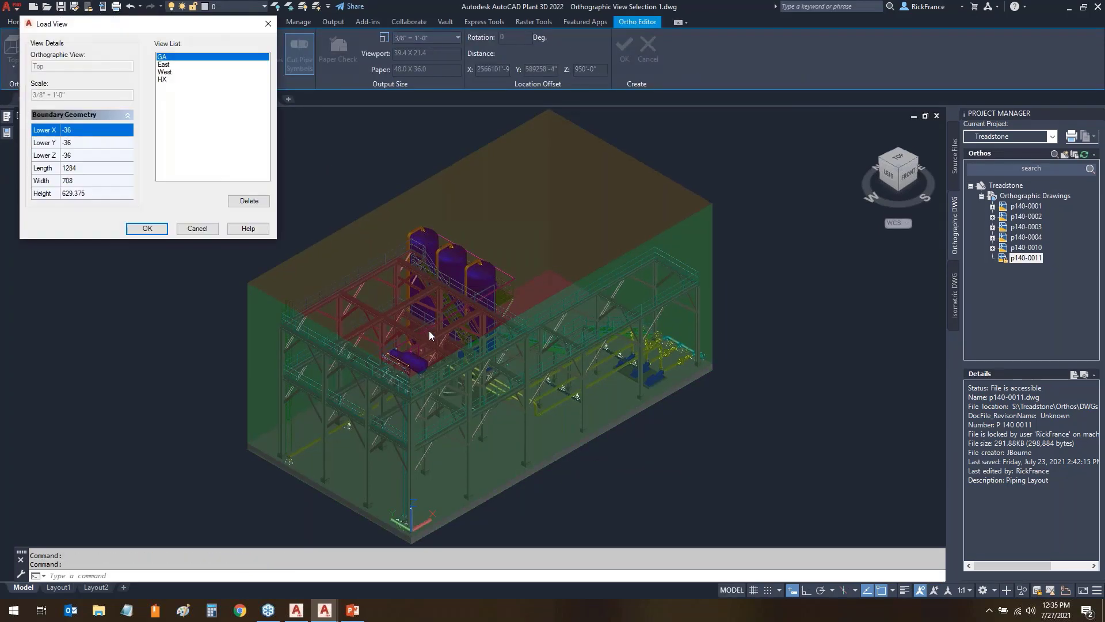
left_click(166, 80)
left_click(148, 229)
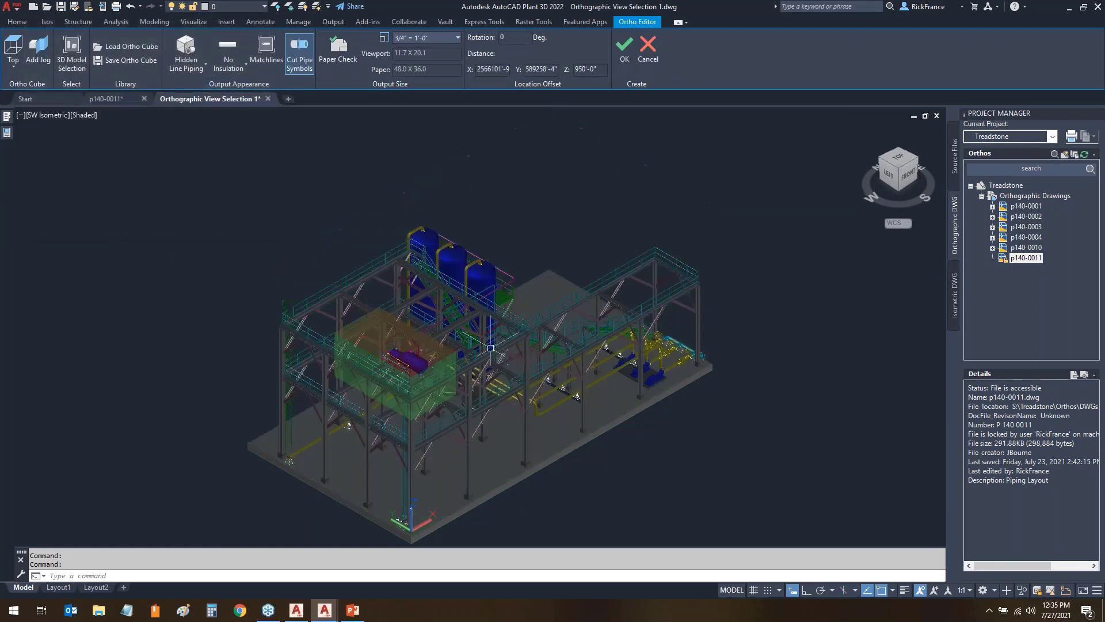
- Set the rotation of the new orthographic view to 90 degrees
scroll(138, 426, "up", 4)
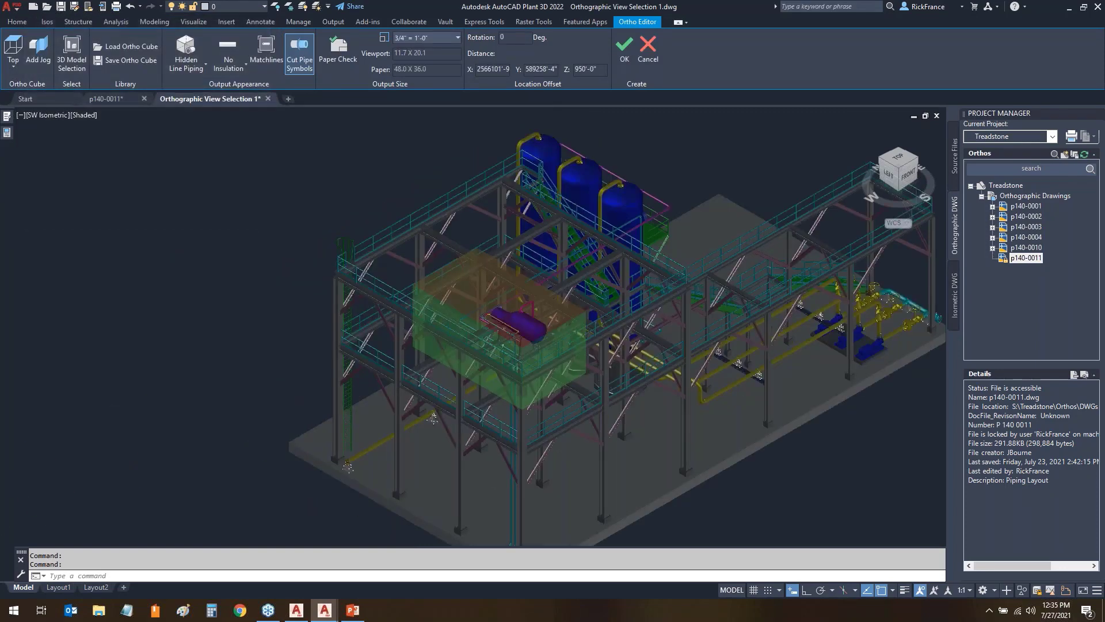
middle_click_drag(814, 377, 623, 359)
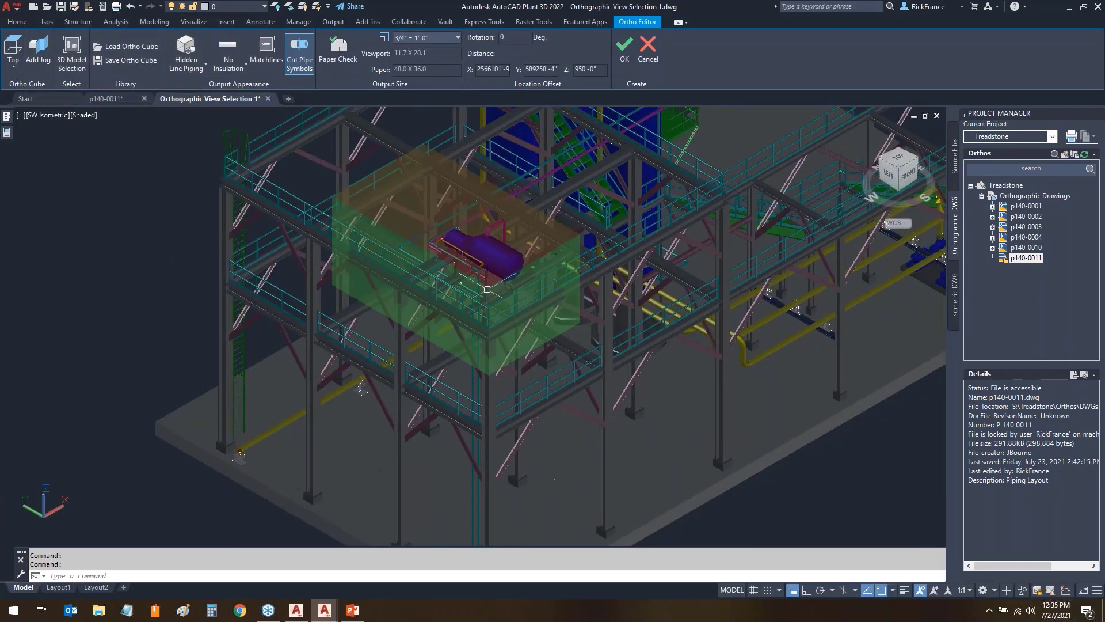
left_click(461, 179)
key("Escape")
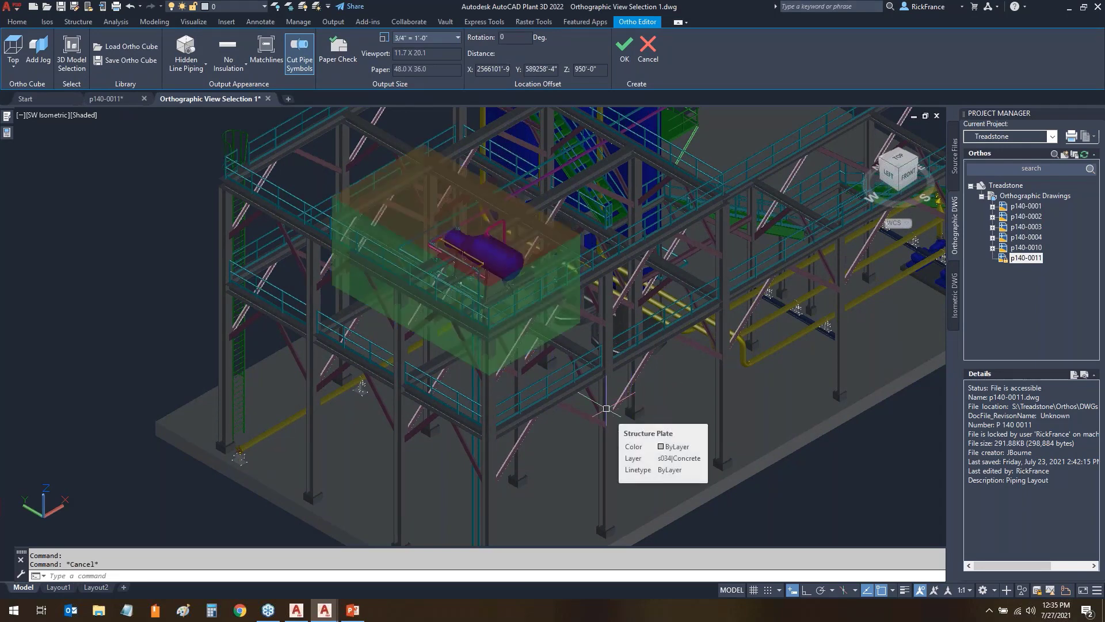
scroll(599, 352, "down", 5)
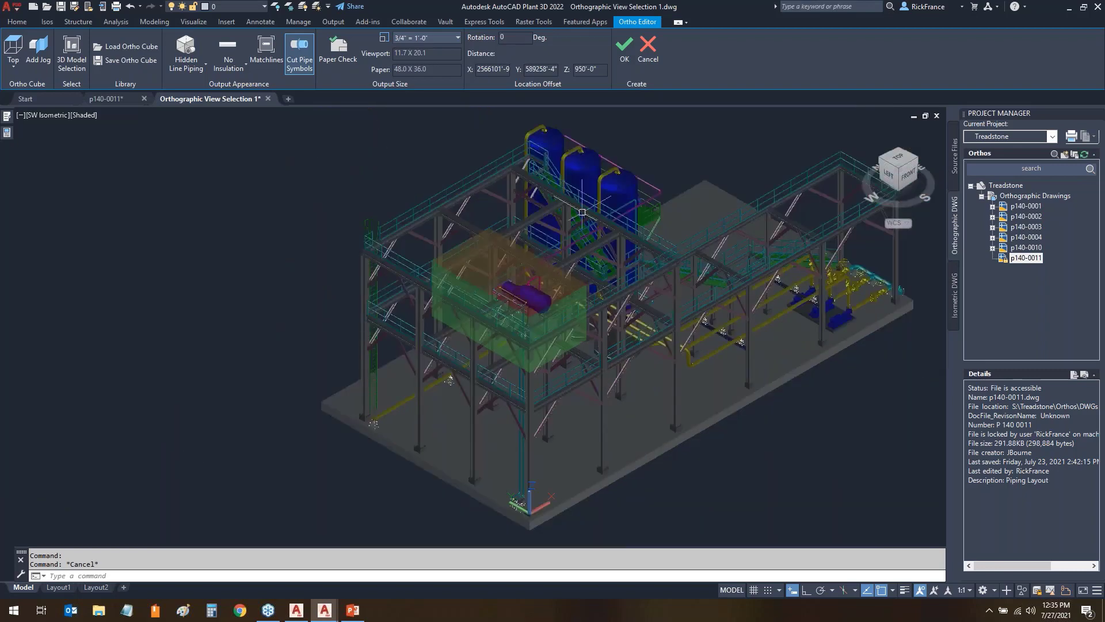
middle_click_drag(673, 109, 534, 211)
left_click(510, 37)
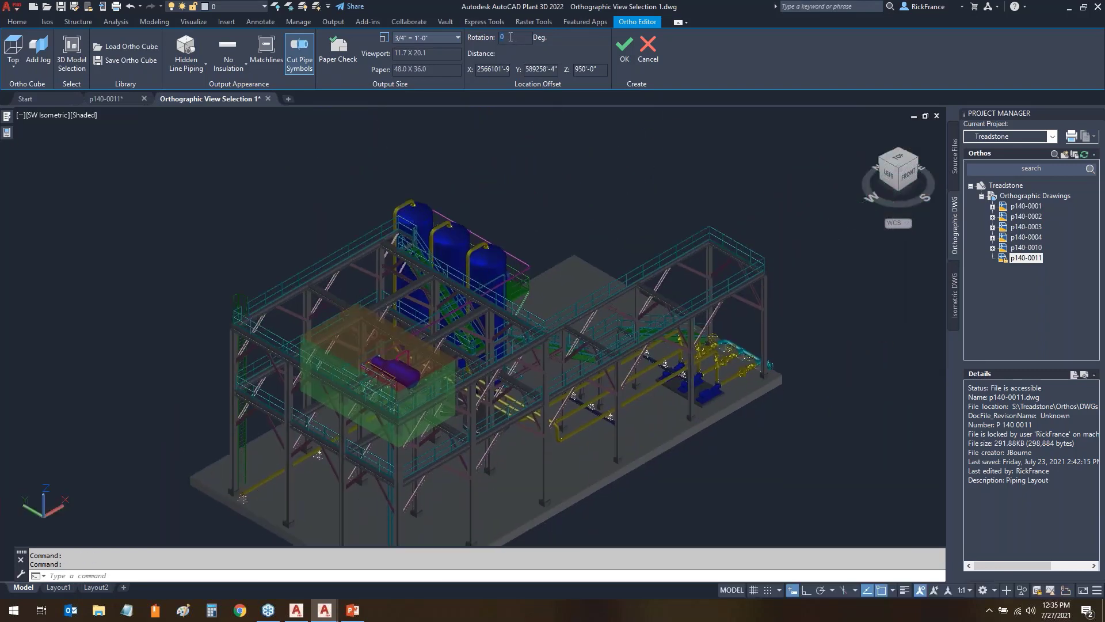
type("90")
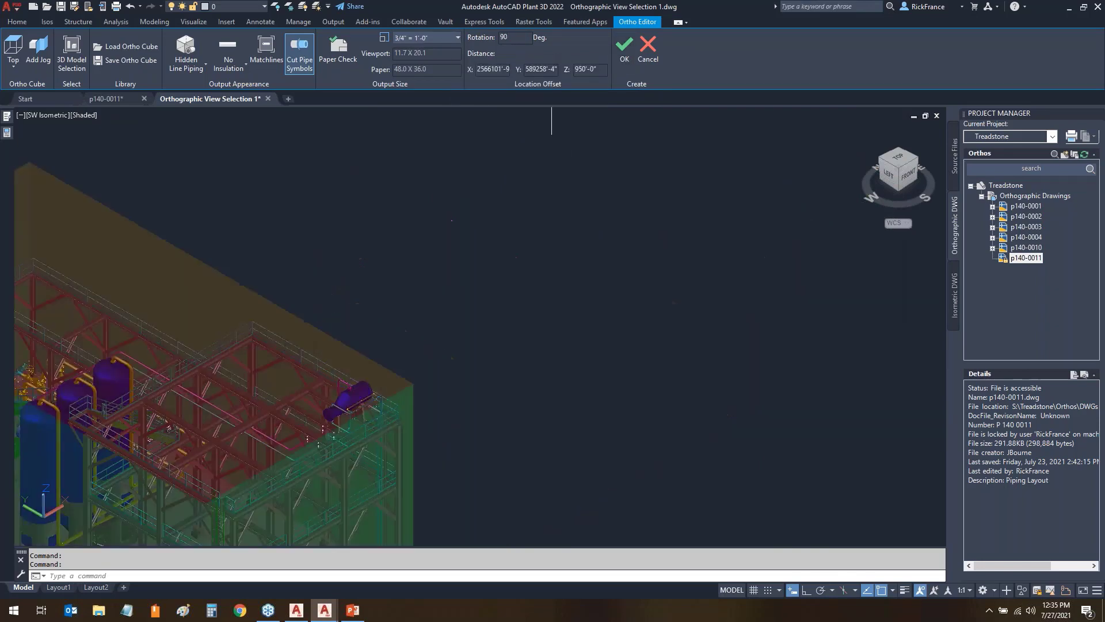
left_click(582, 174)
scroll(621, 250, "down", 2)
left_click(641, 270)
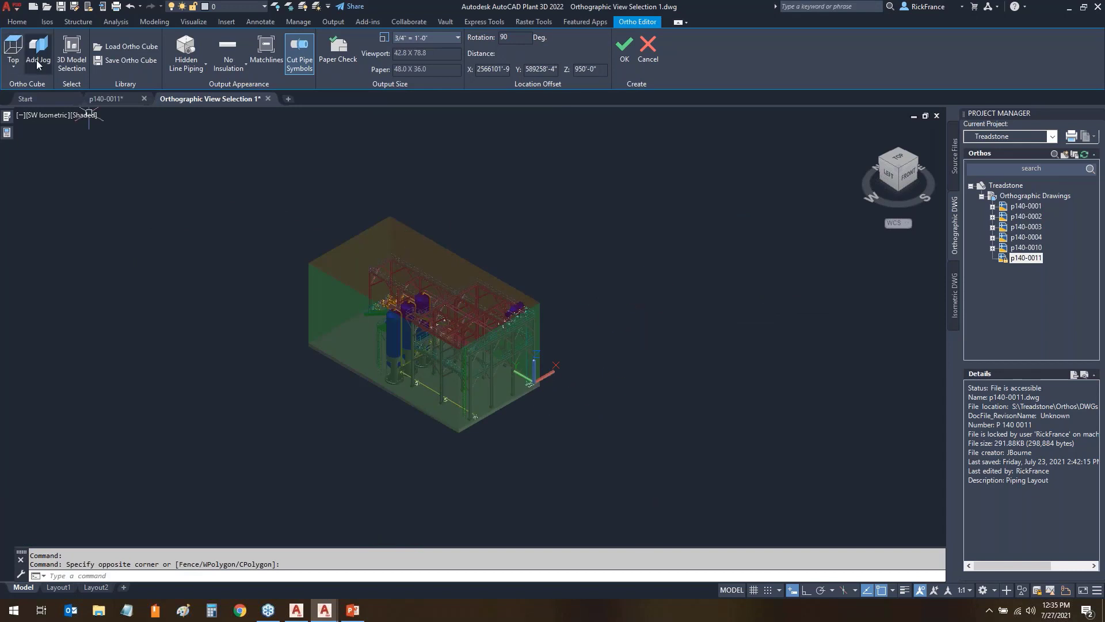
- Reload the saved ortho cube HX and set its view direction to Front
left_click(131, 47)
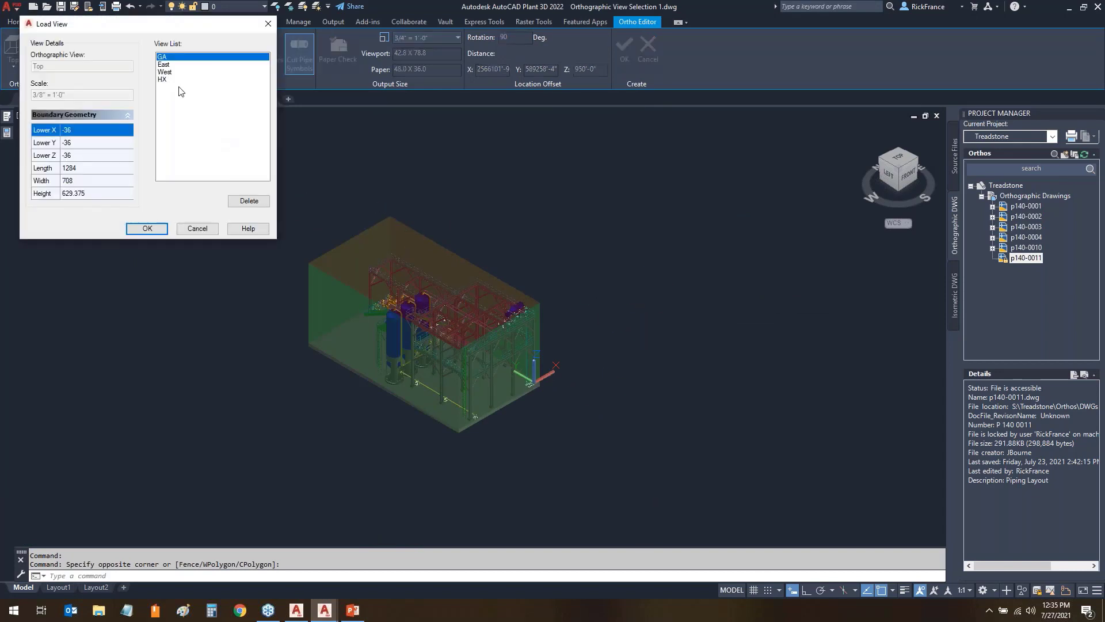
left_click(163, 79)
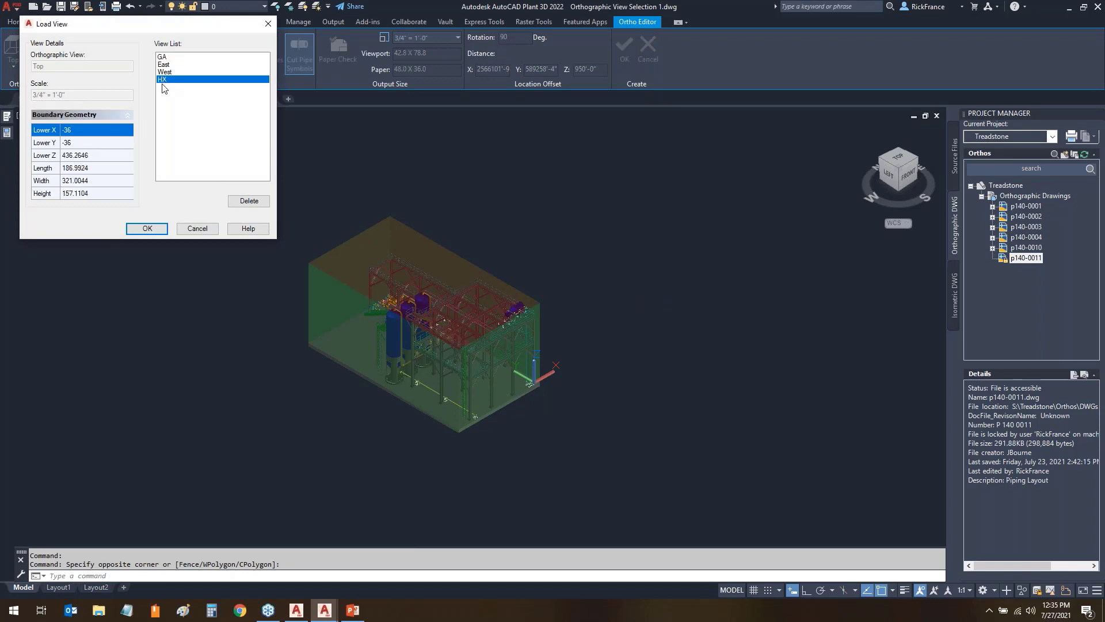
left_click(145, 228)
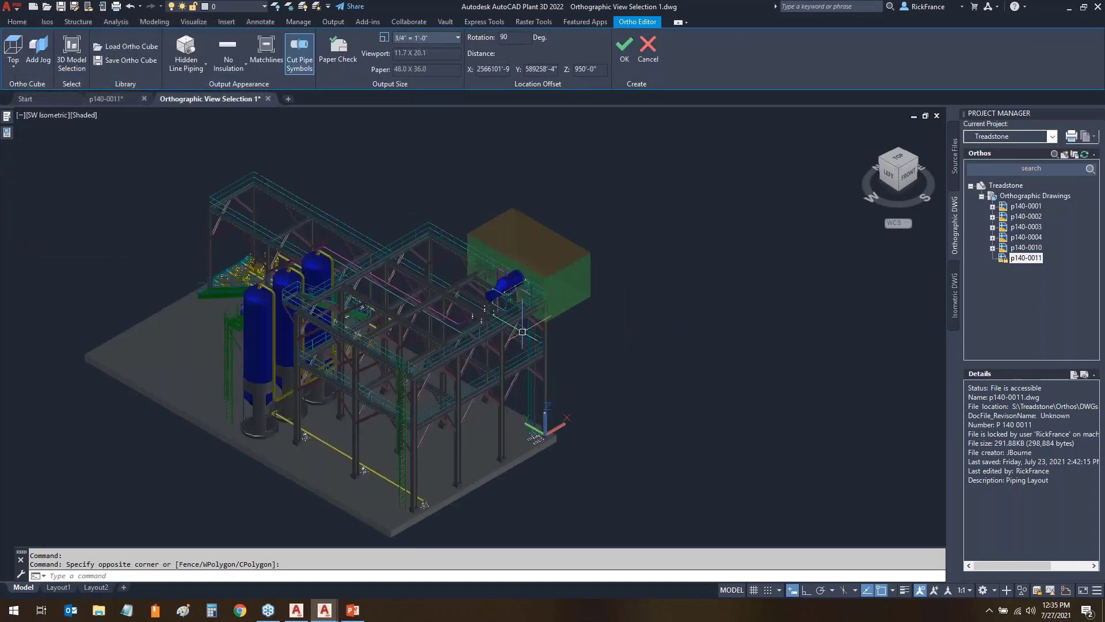
left_click(12, 67)
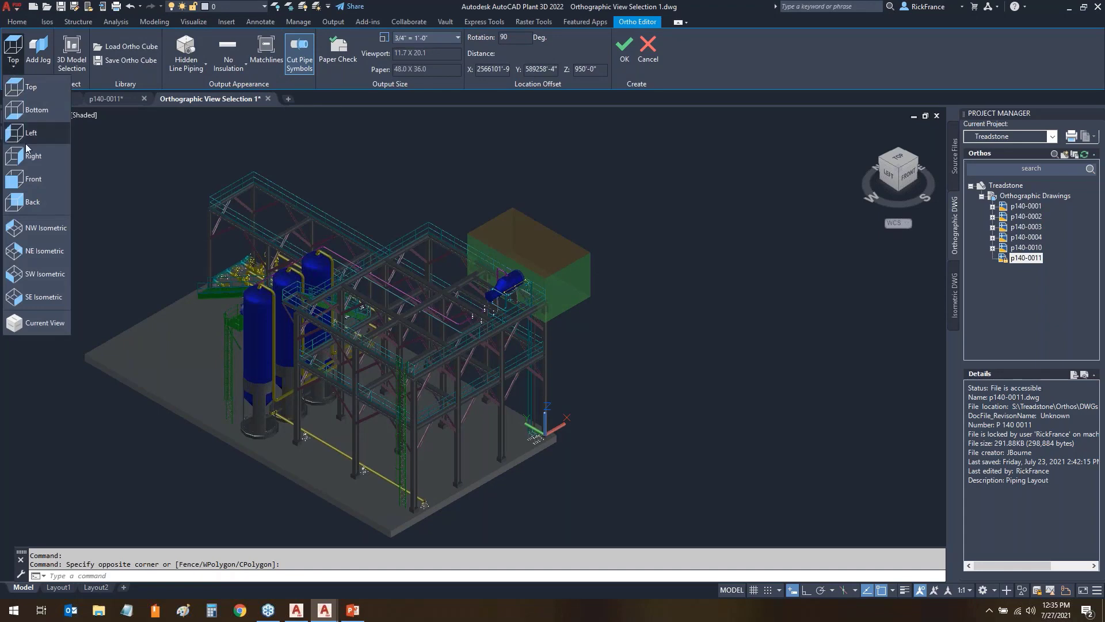
left_click(34, 180)
- Seen from above, extend the ortho cube's west face by about 23 feet so it covers the horizontal vessel and its piping
scroll(440, 347, "up", 3)
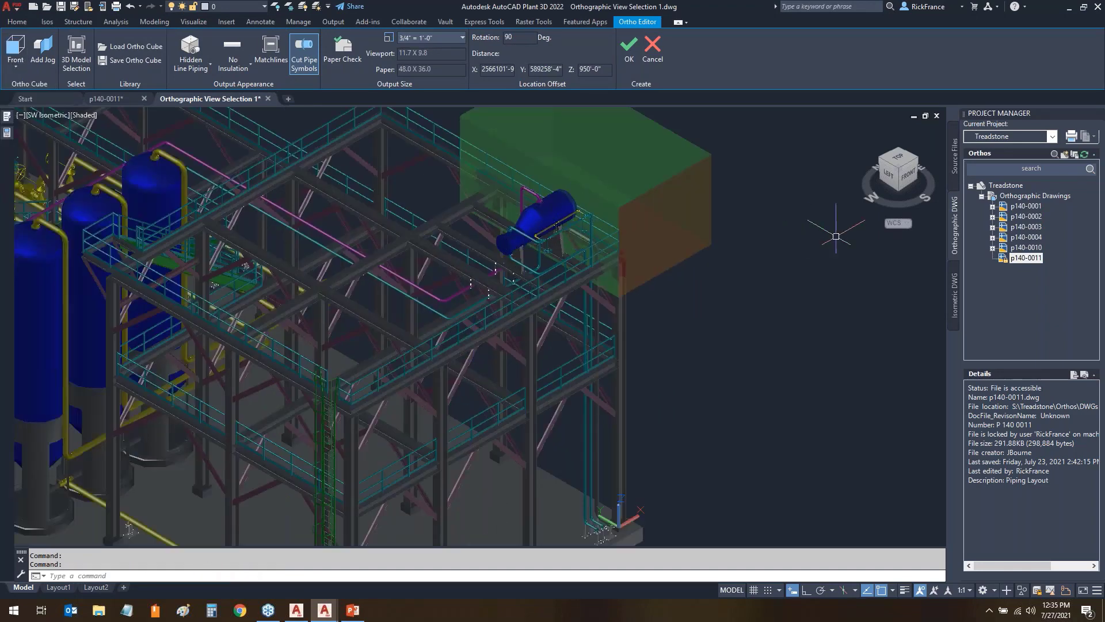
left_click(901, 161)
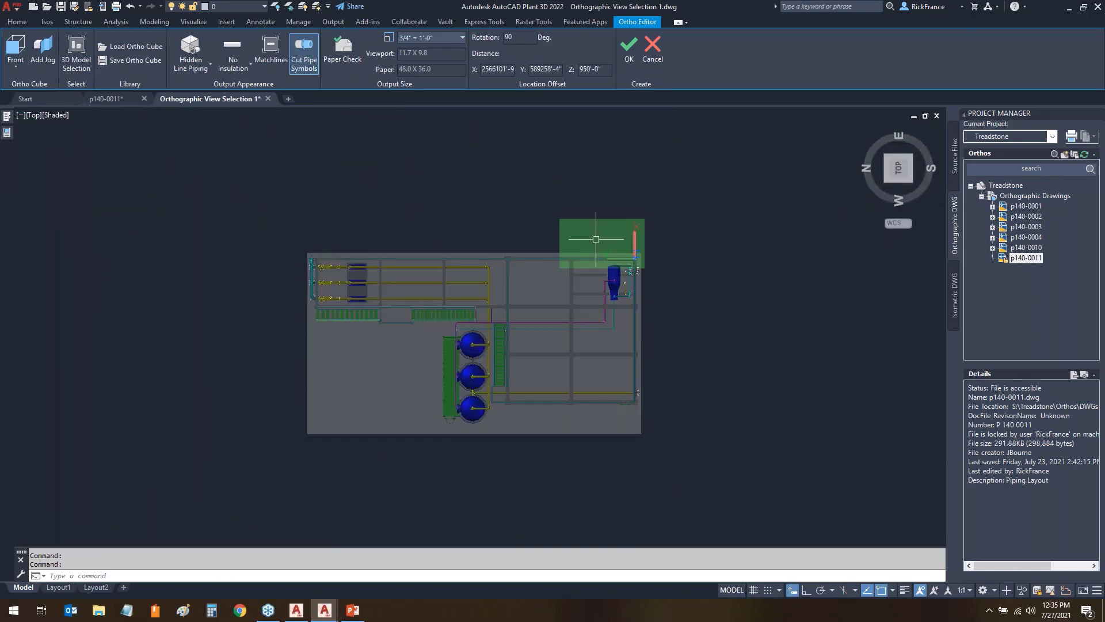
scroll(597, 241, "up", 5)
middle_click_drag(748, 234, 672, 146)
left_click(654, 137)
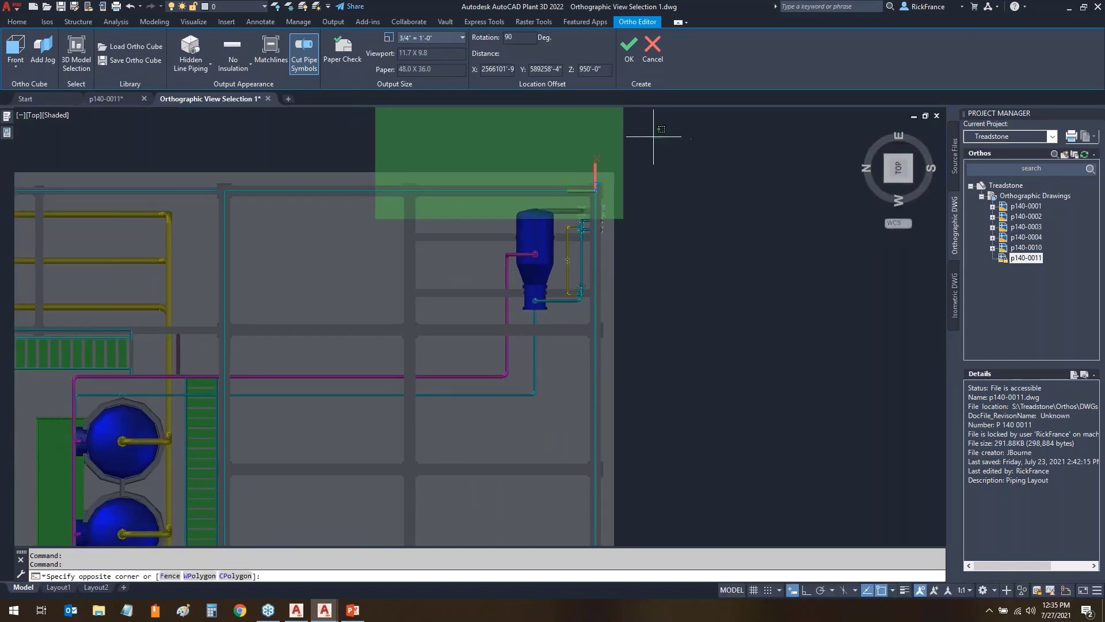
left_click(597, 146)
left_click(499, 218)
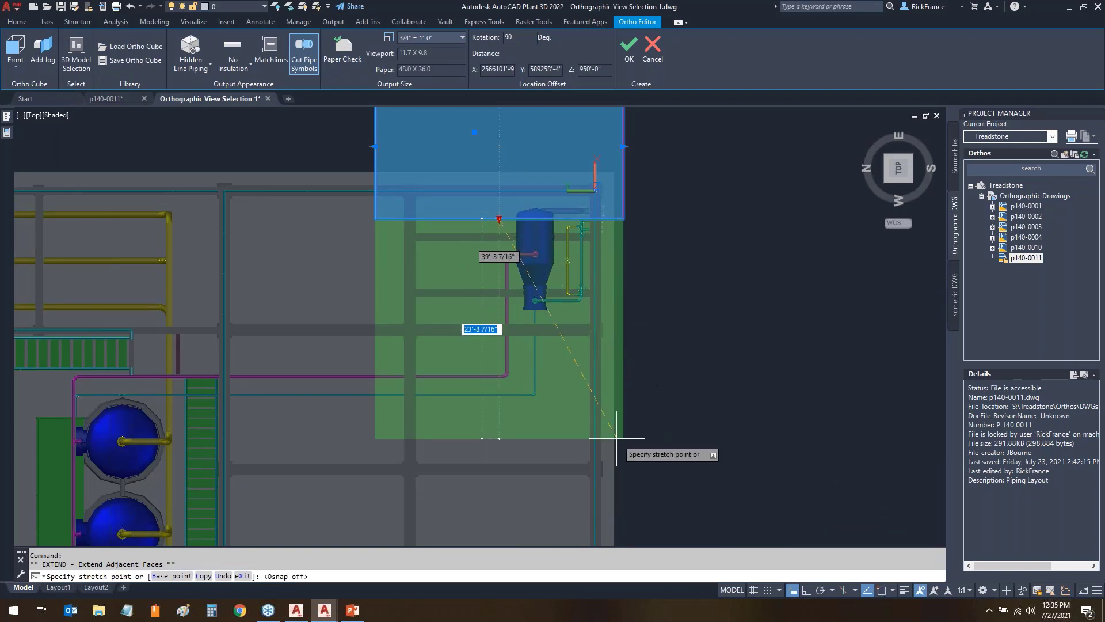
left_click(554, 433)
- Pull in the ortho cube's east face, its north face by about 11.5 feet, and its west face slightly, enclosing the vessel area
mouse_move(698, 235)
middle_mouse_down()
mouse_move(668, 400)
mouse_move(679, 318)
middle_mouse_up()
left_click(479, 156)
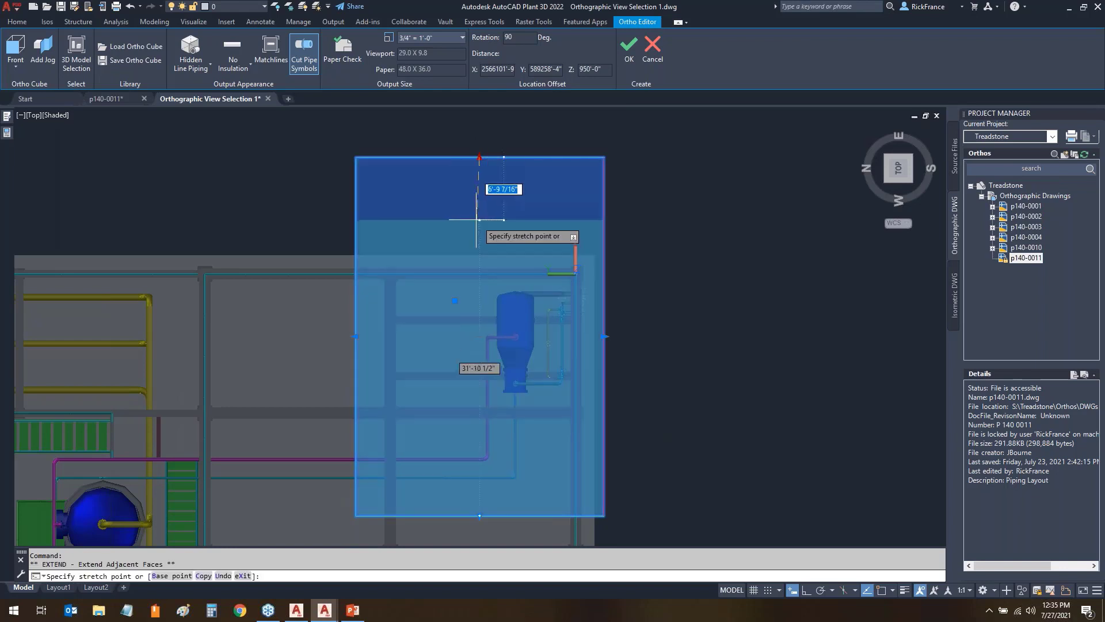
left_click(477, 228)
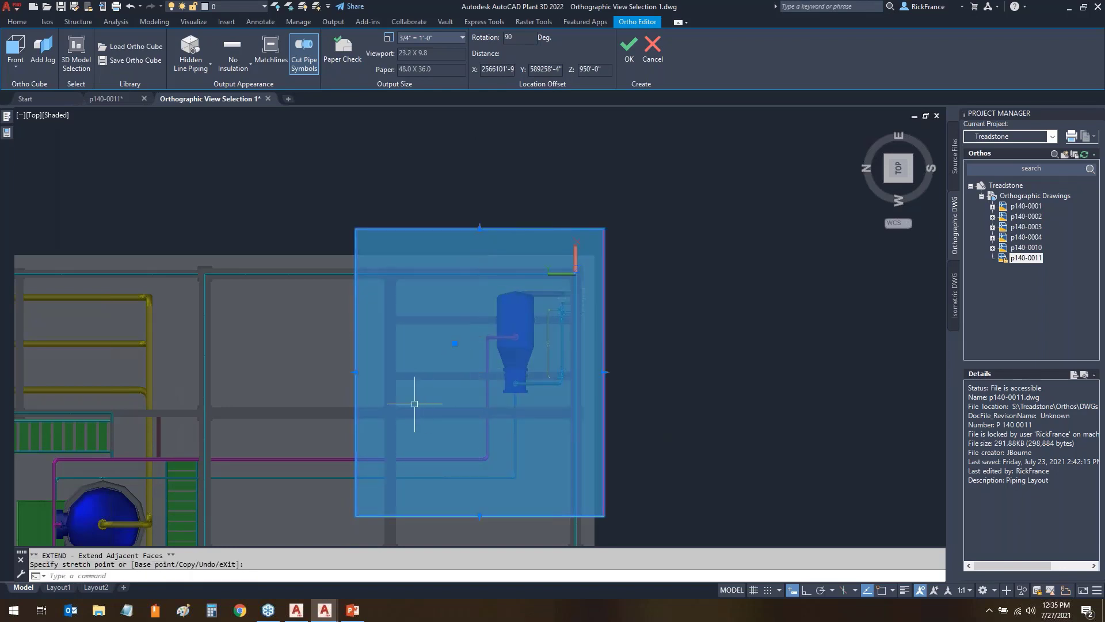
left_click(356, 372)
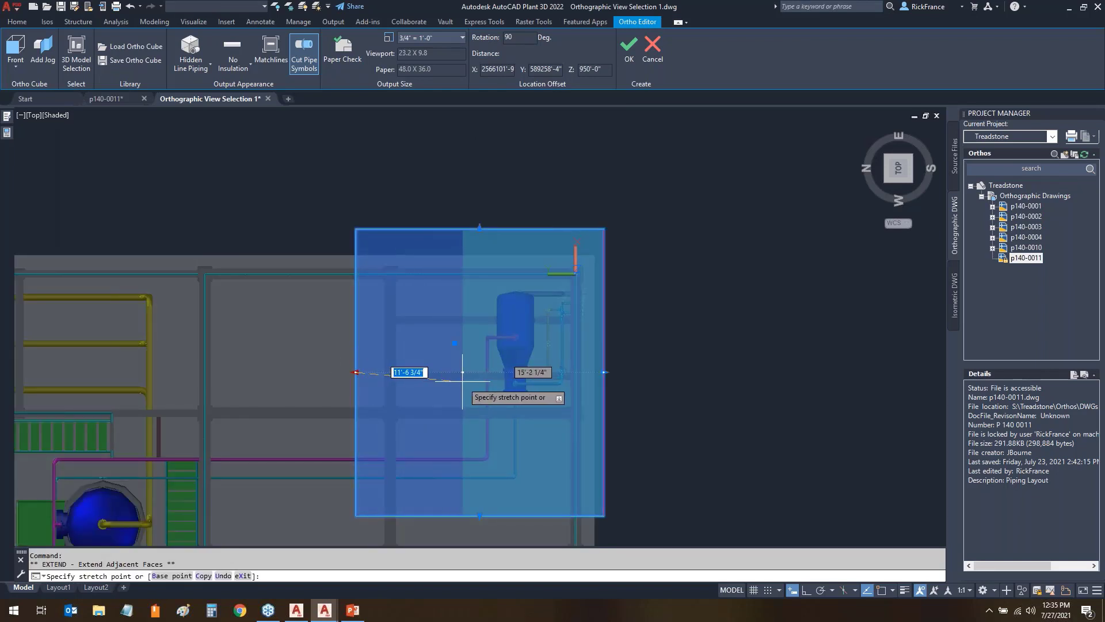
left_click(461, 374)
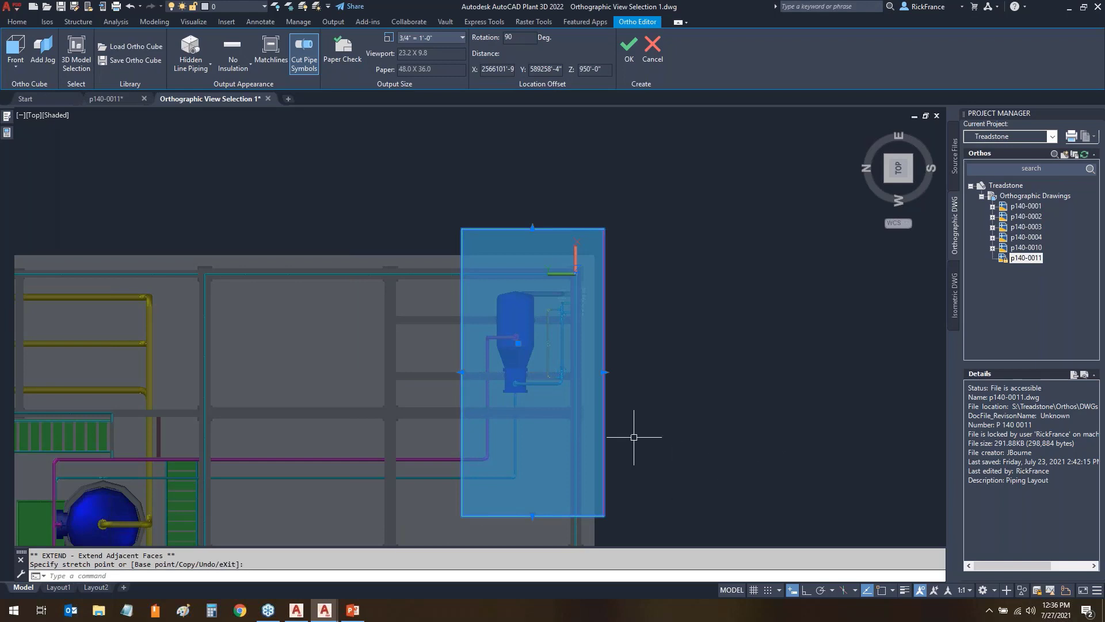
left_click(533, 516)
left_click(529, 494)
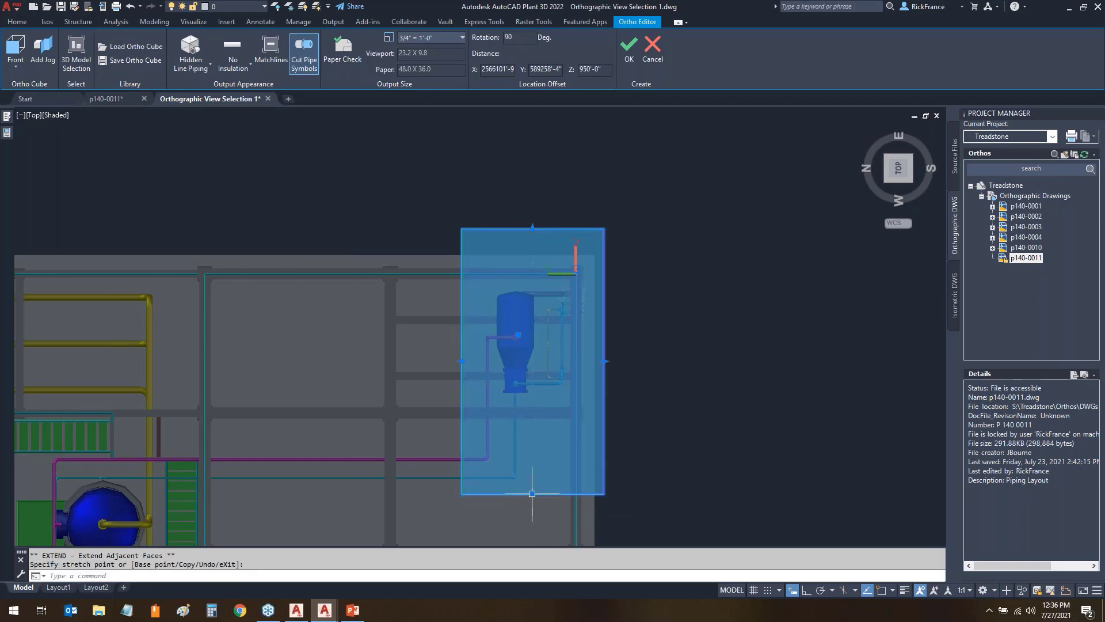
key("Escape")
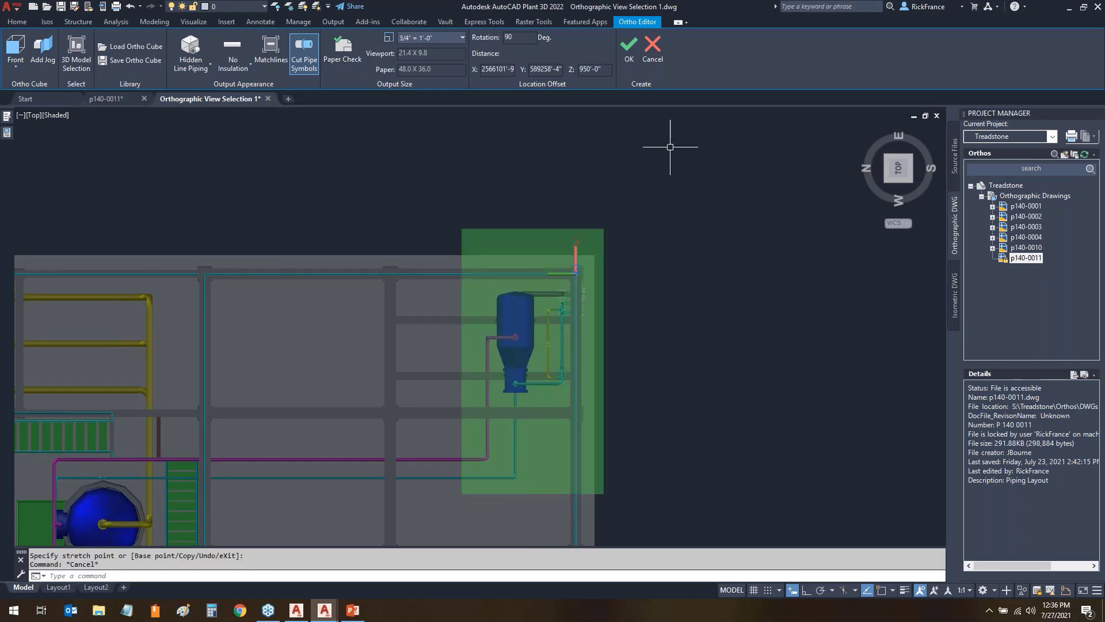
- Set the ortho cube's view direction to Top and place the resulting plan view in the upper-left area of the sheet
left_click(8, 62)
left_click(20, 98)
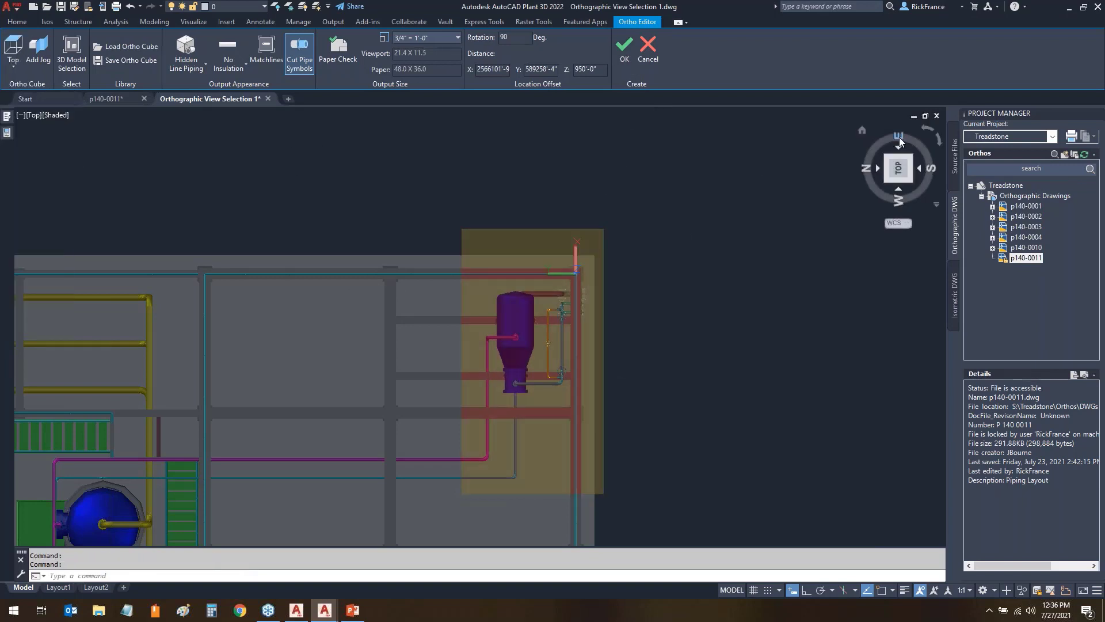
left_click(864, 131)
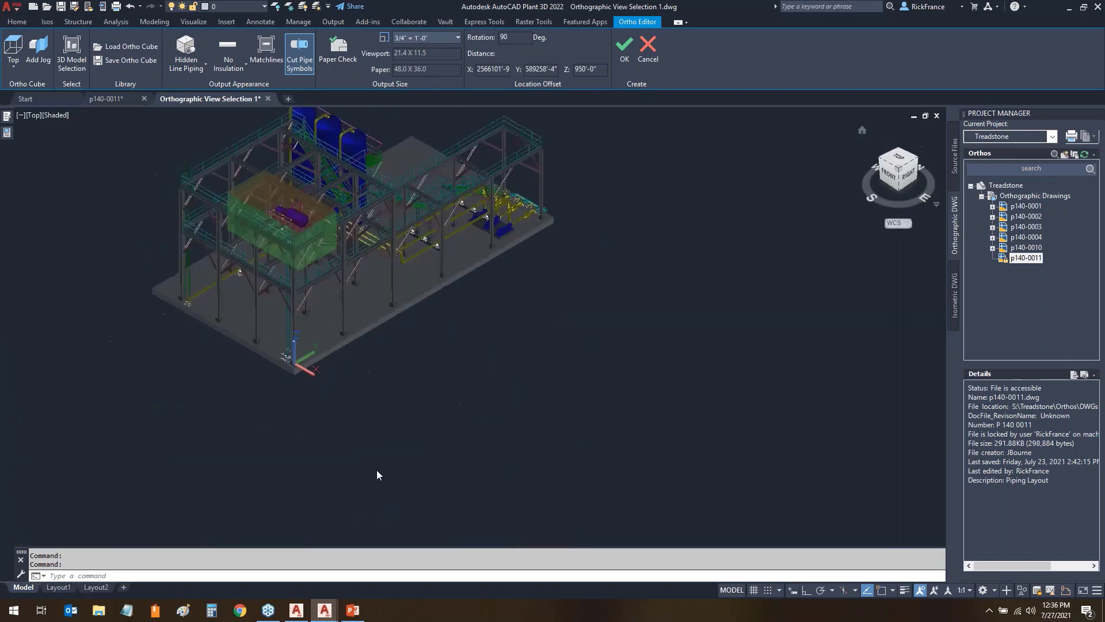
scroll(251, 198, "up", 5)
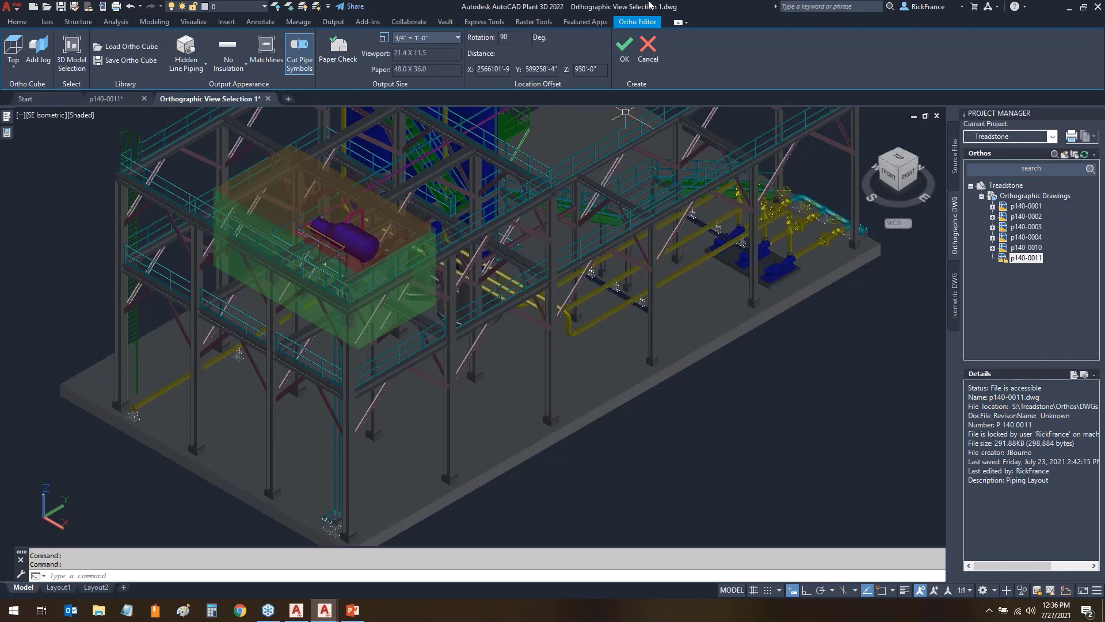
left_click(623, 55)
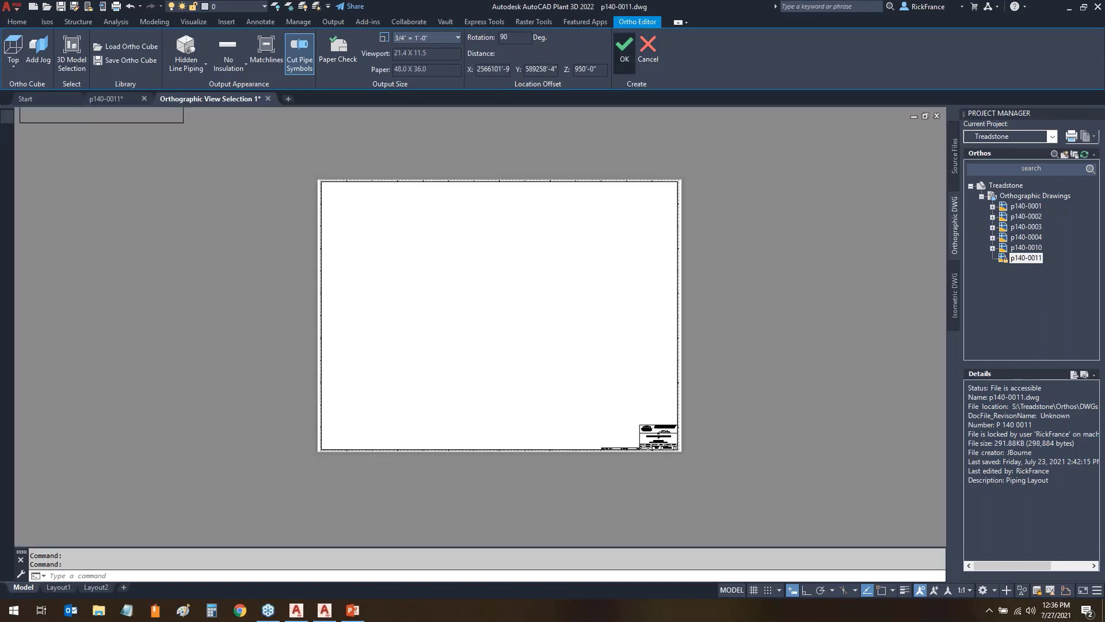
left_click(351, 287)
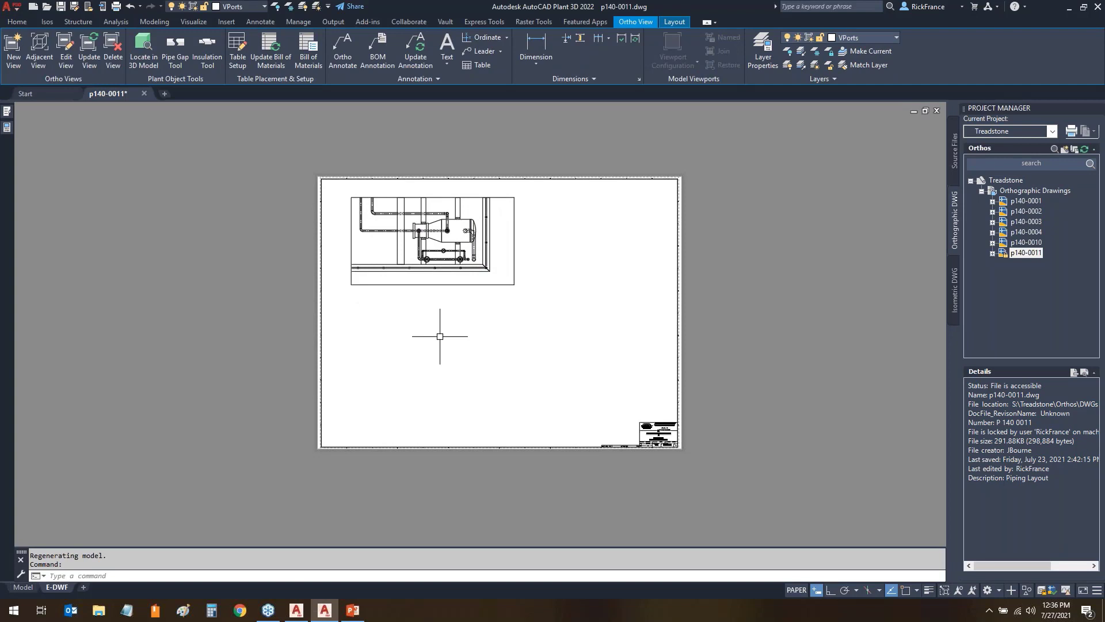
- Create a Front adjacent view from the plan view and place it directly below, aligned with the plan view's west edge
scroll(426, 222, "up", 4)
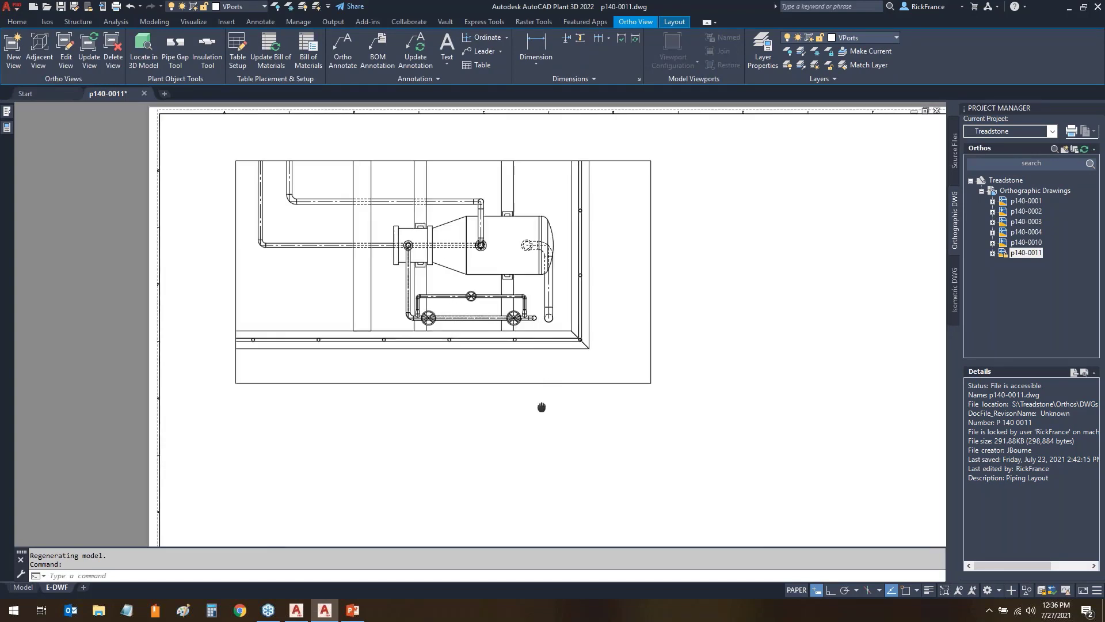
middle_click_drag(541, 407, 520, 372)
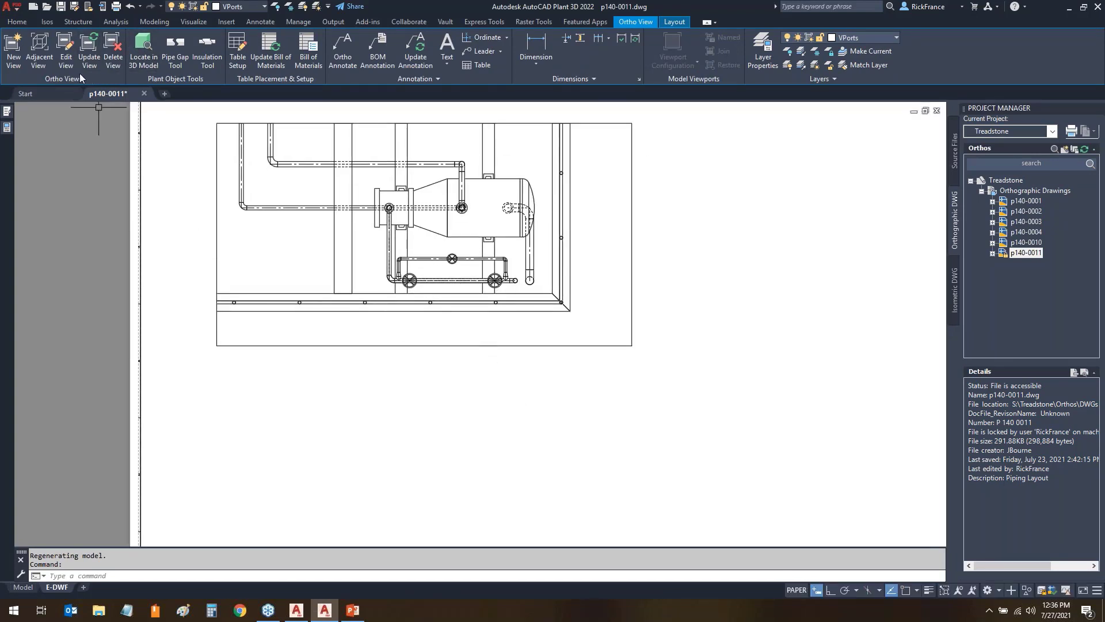
left_click(38, 49)
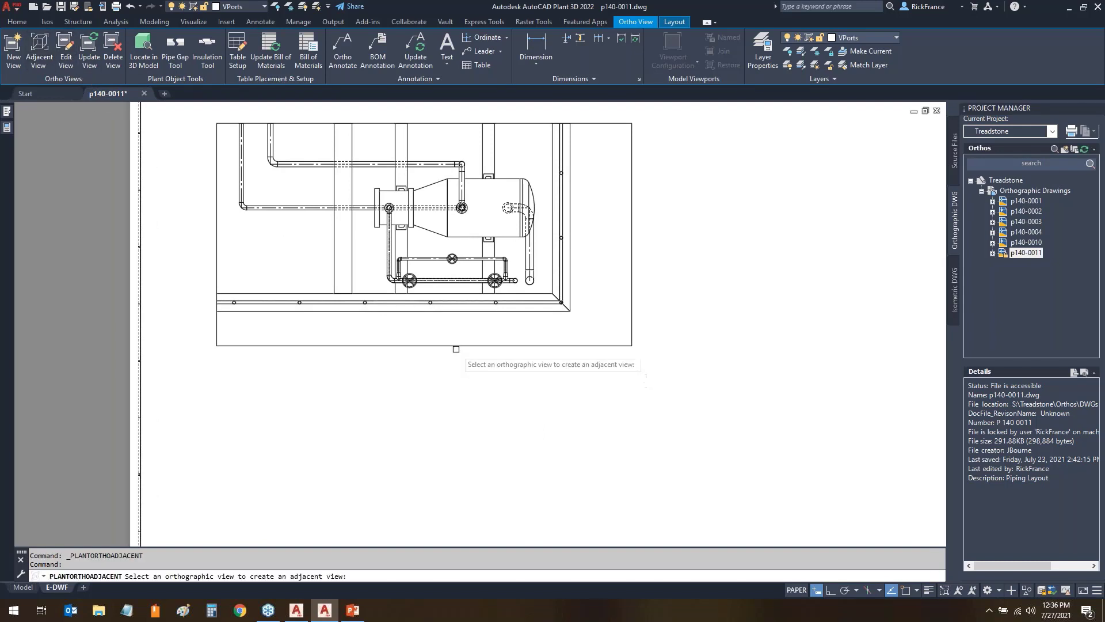
left_click(455, 347)
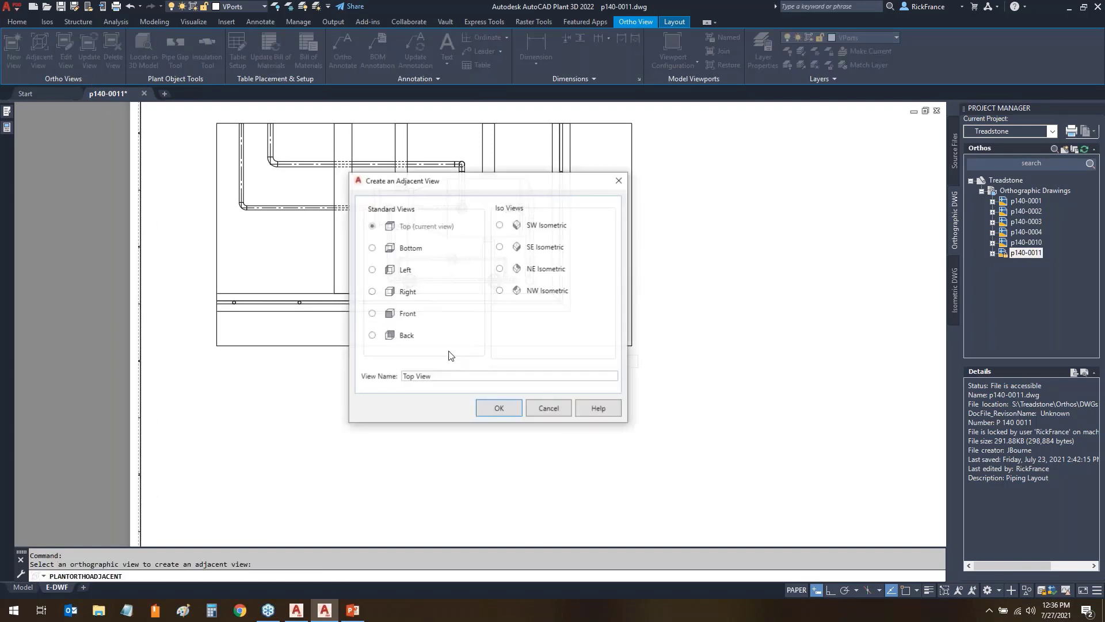
left_click(372, 314)
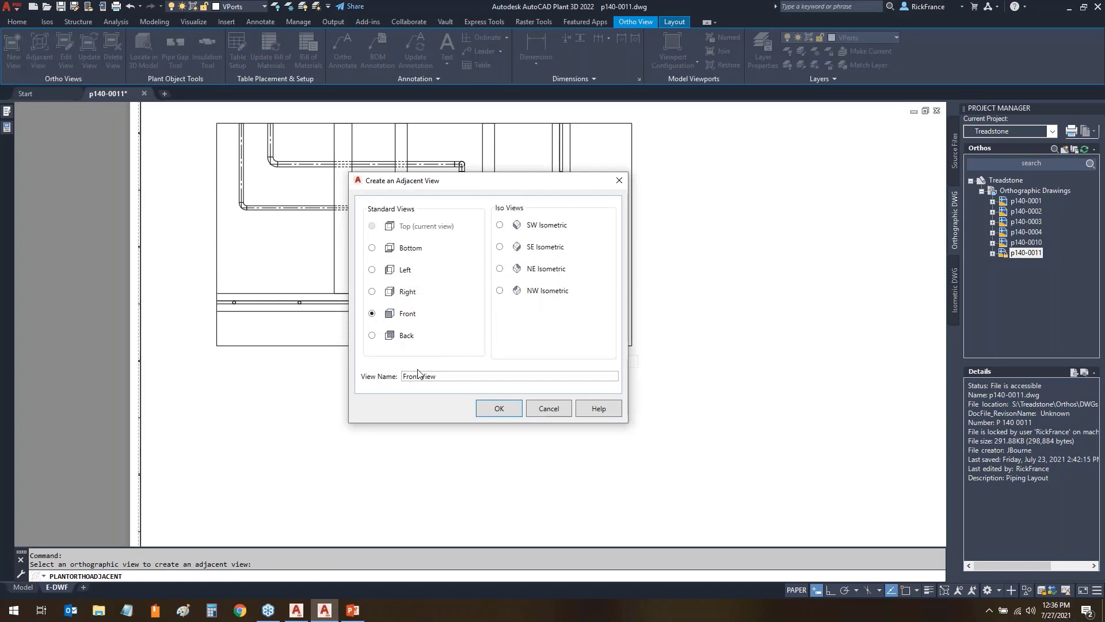
left_click(499, 408)
scroll(449, 438, "down", 4)
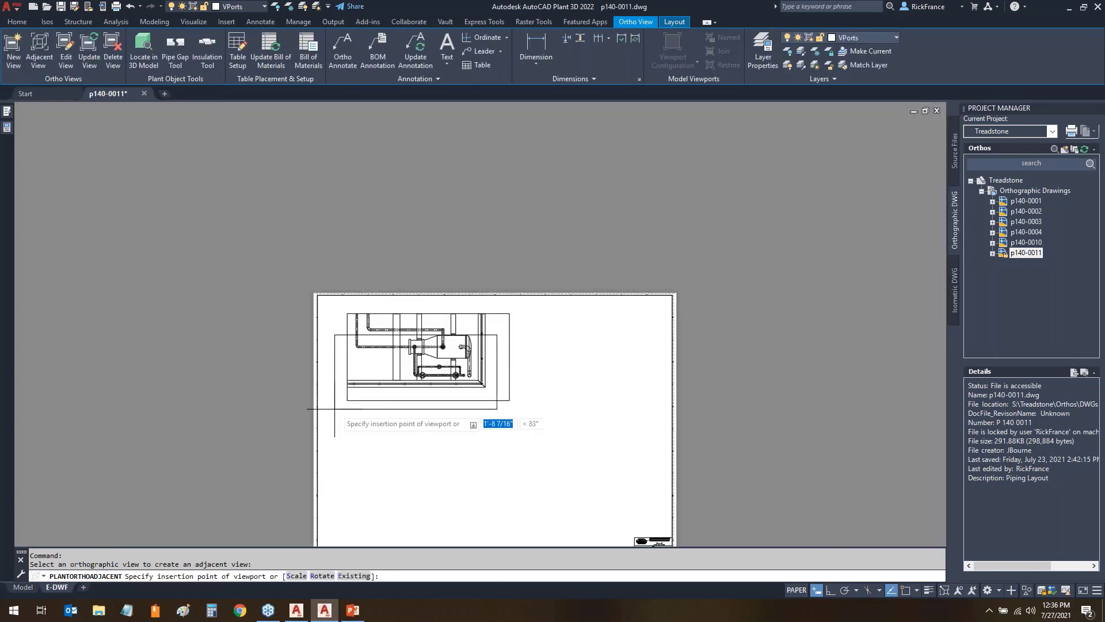
key("F3")
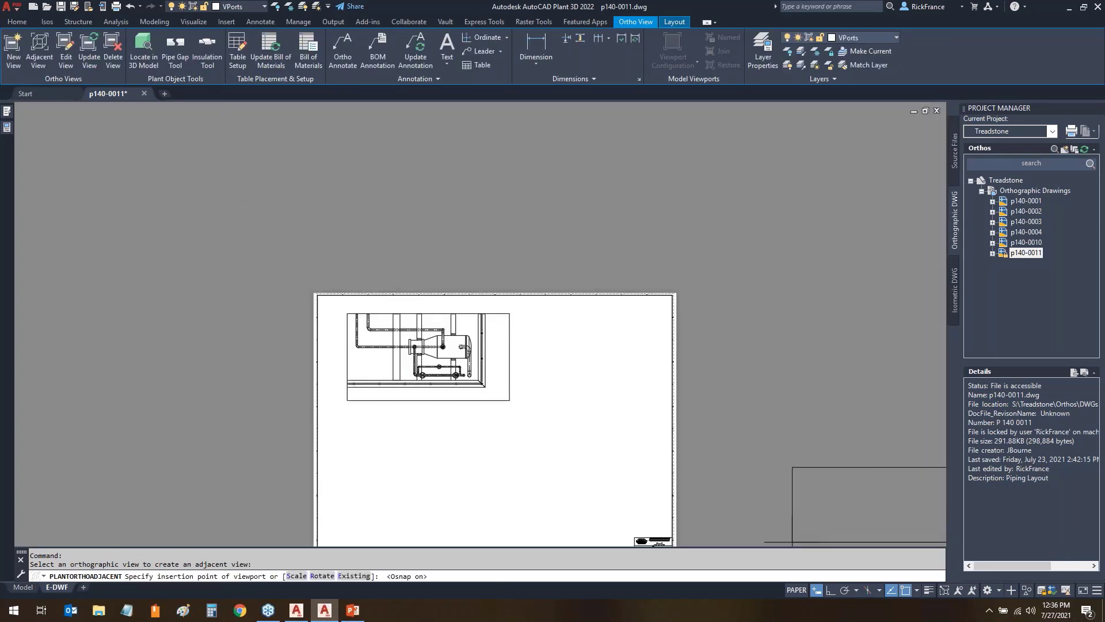
left_click(347, 508)
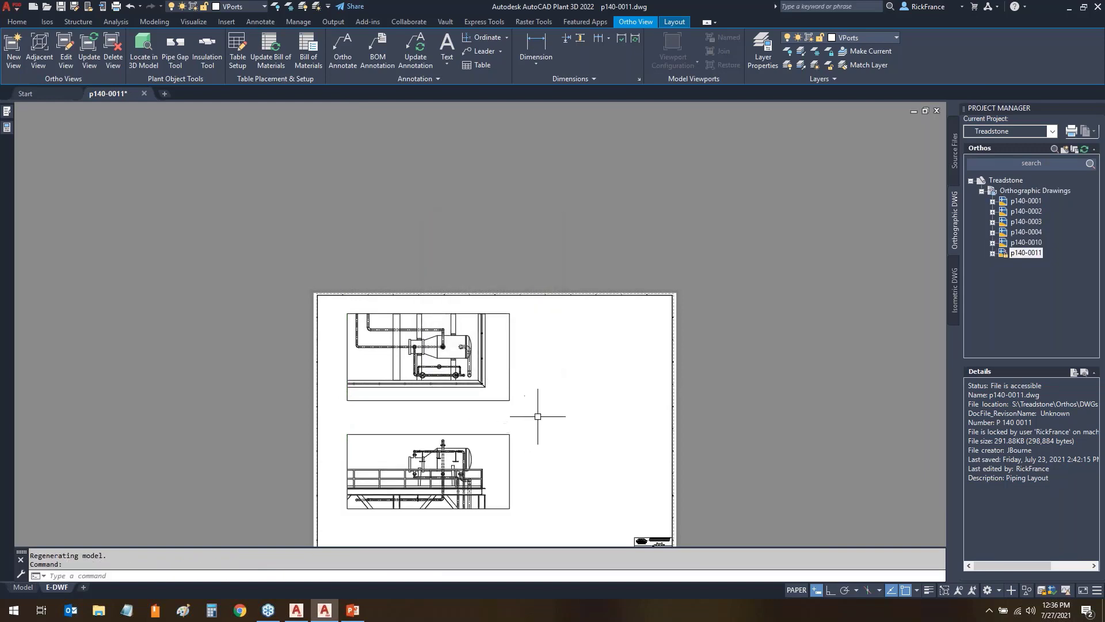
middle_click(540, 420)
middle_click(540, 420)
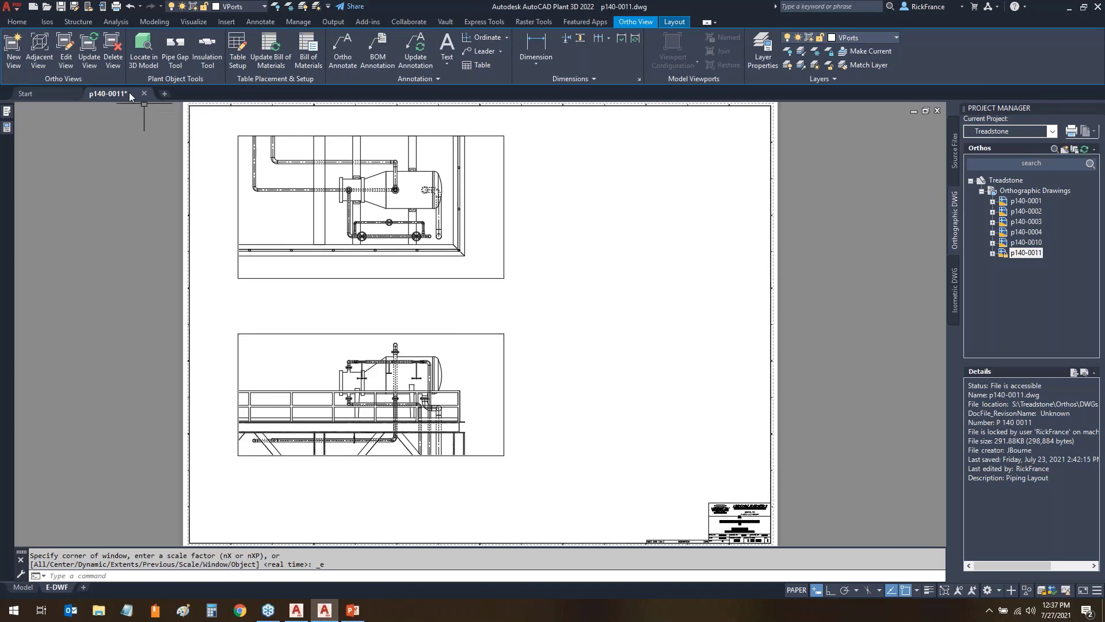
- Close p140-0011 saving its changes, and arrange the AutoCAD Plant 3D 2021 and 2022 windows side by side
left_click(144, 93)
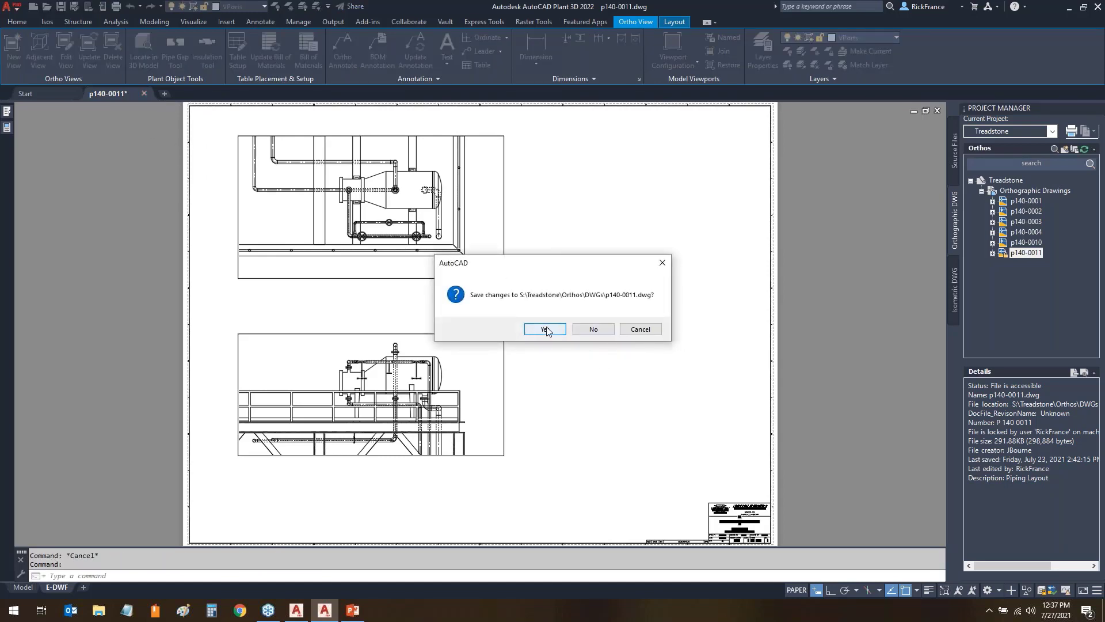
left_click(546, 330)
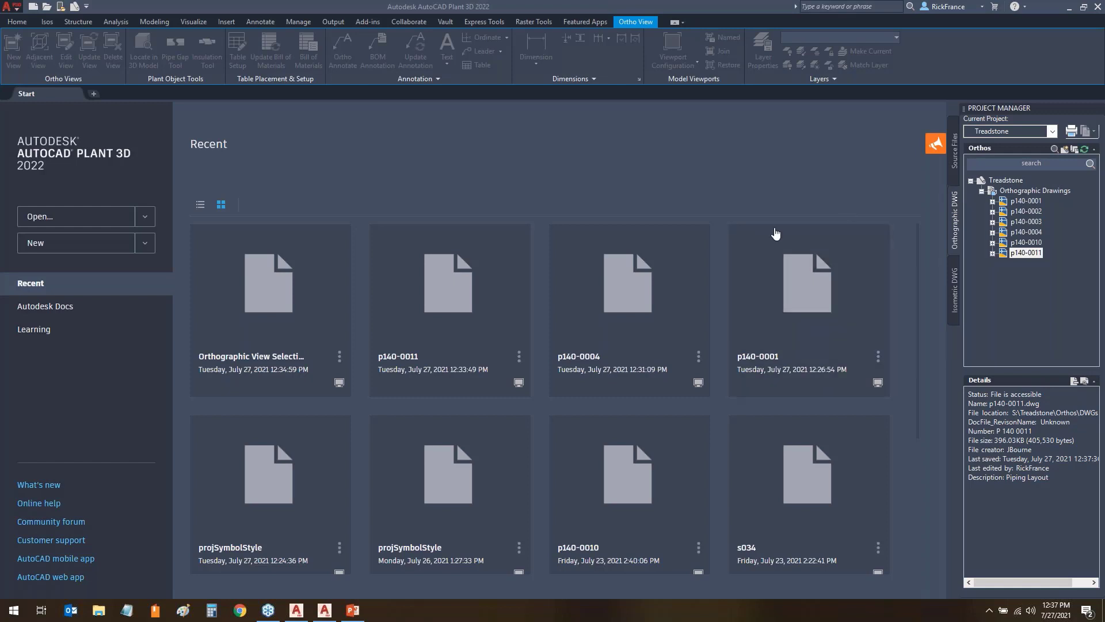
left_click(297, 612)
left_click(633, 156)
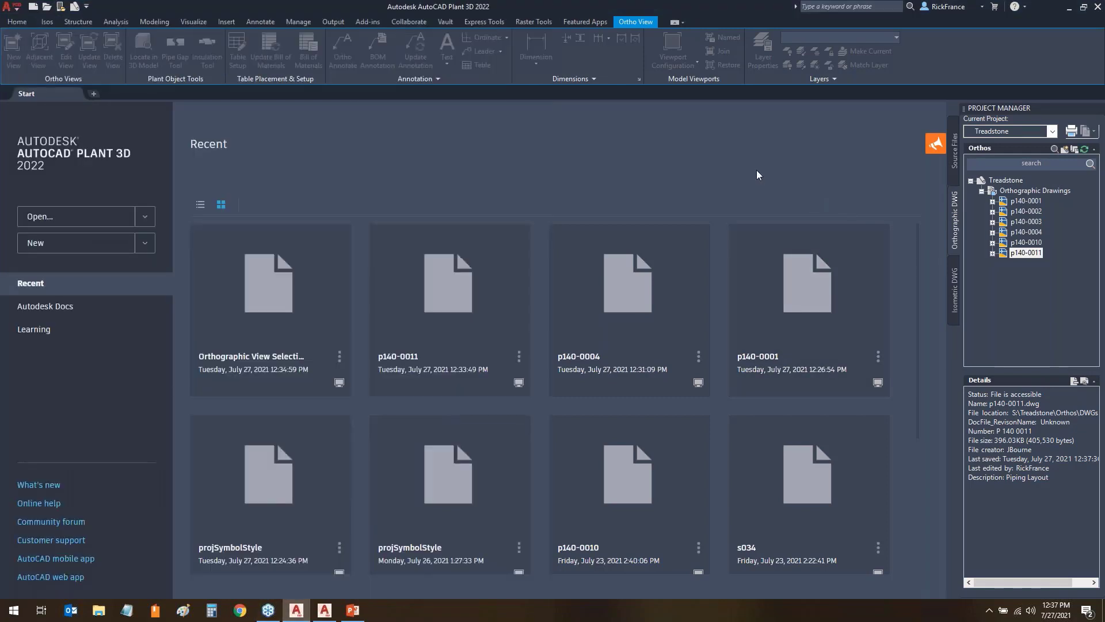
left_click_drag(599, 9, 1102, 12)
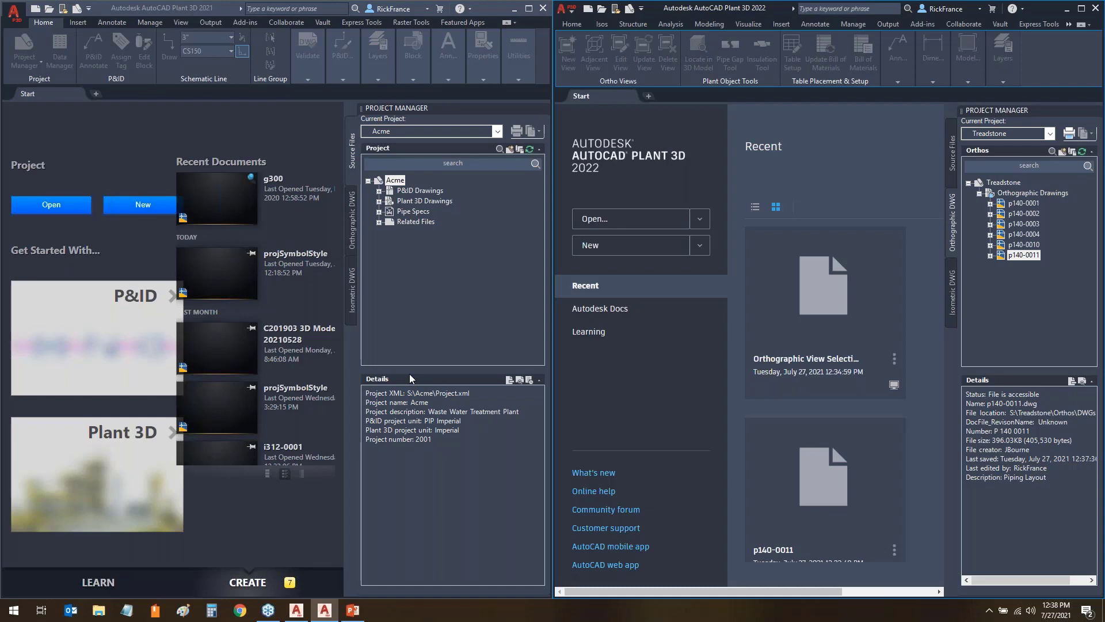
- Open Project Setup for the Acme project in Plant 3D 2021 and for the Treadstone project in Plant 3D 2022
left_click(397, 183)
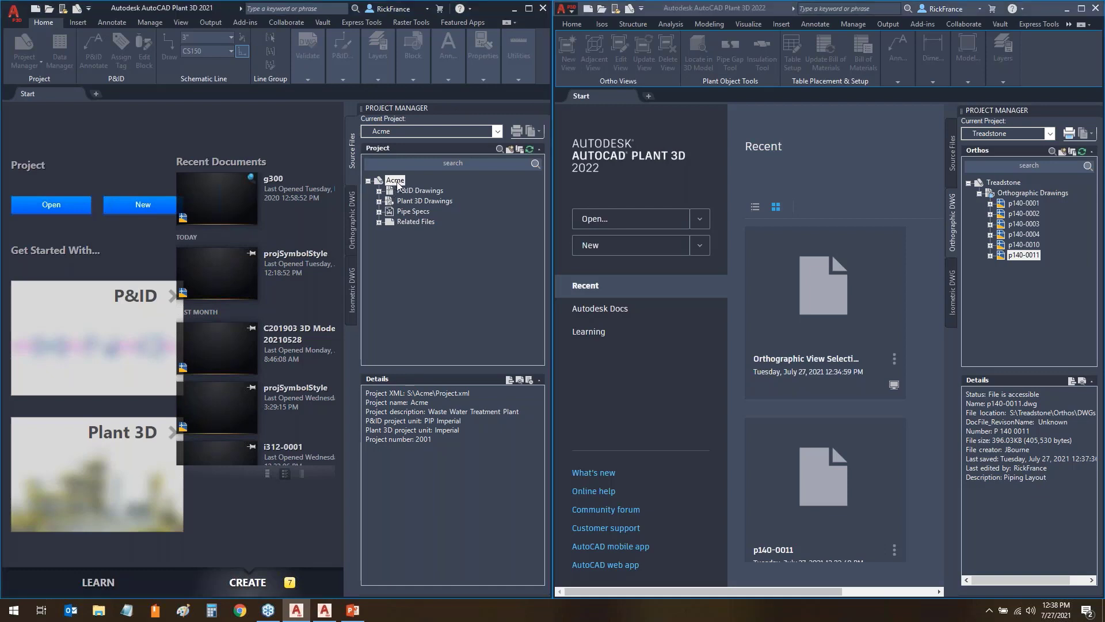
right_click(397, 183)
left_click(440, 332)
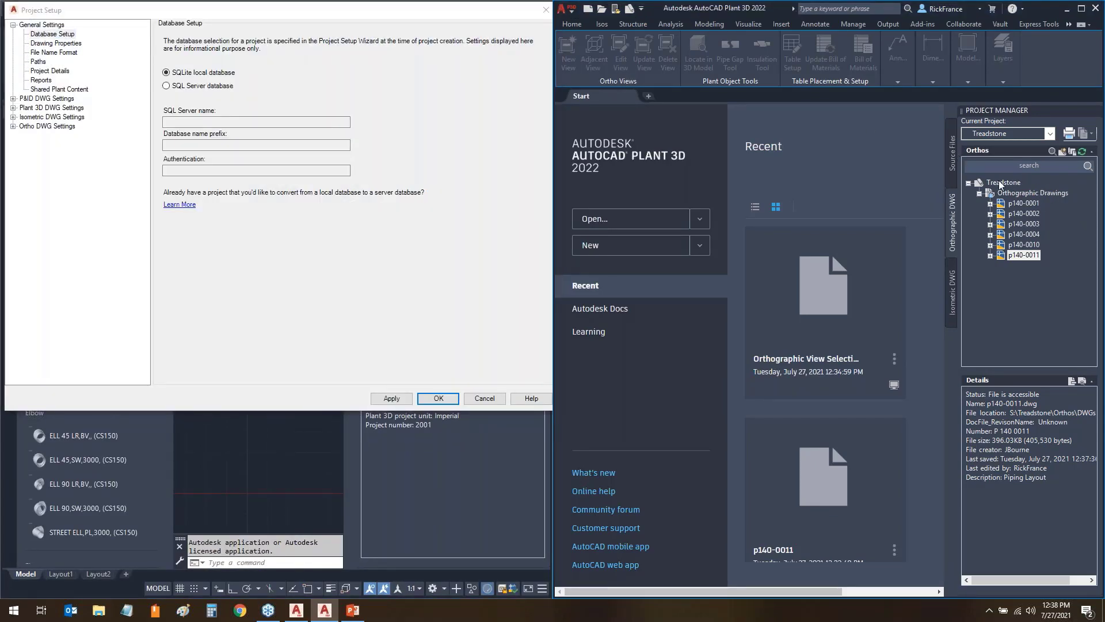
left_click(952, 168)
left_click(1000, 183)
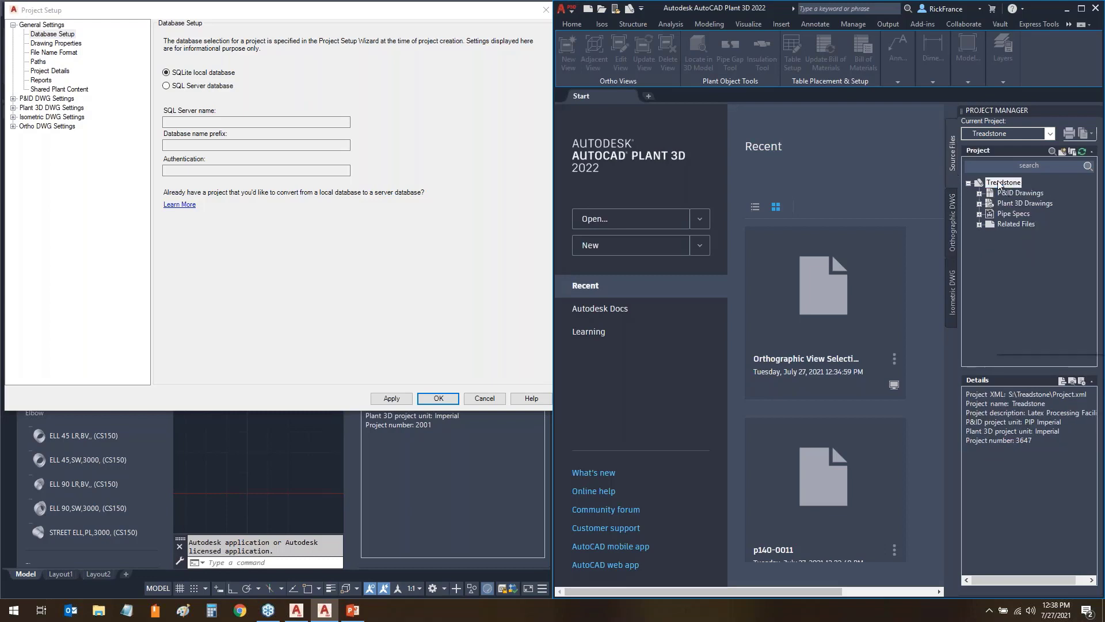
right_click(1000, 183)
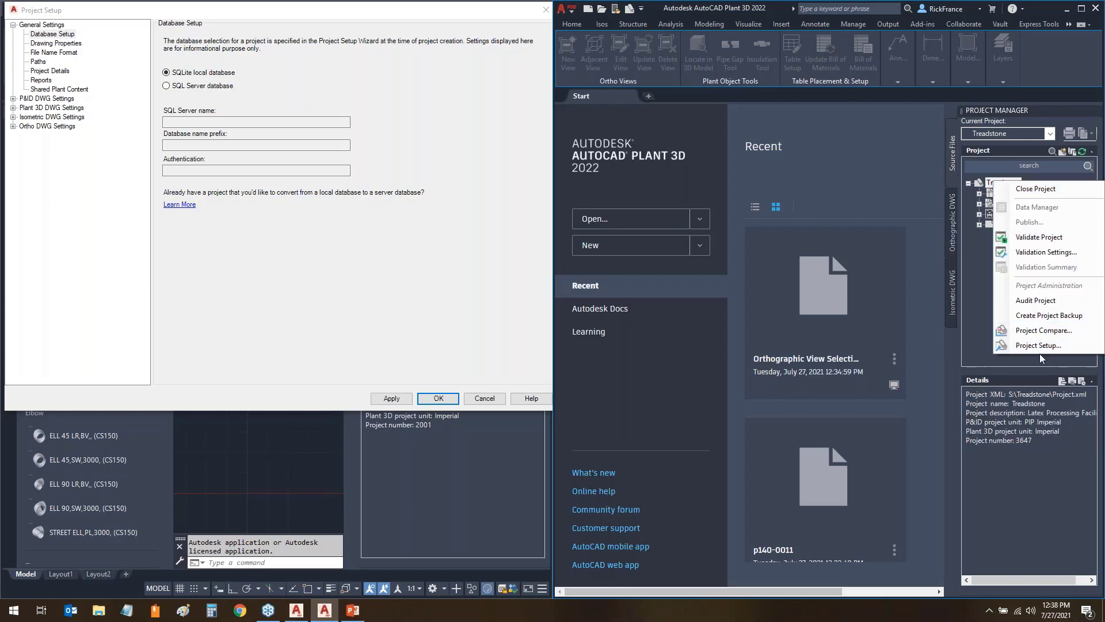
left_click(1032, 345)
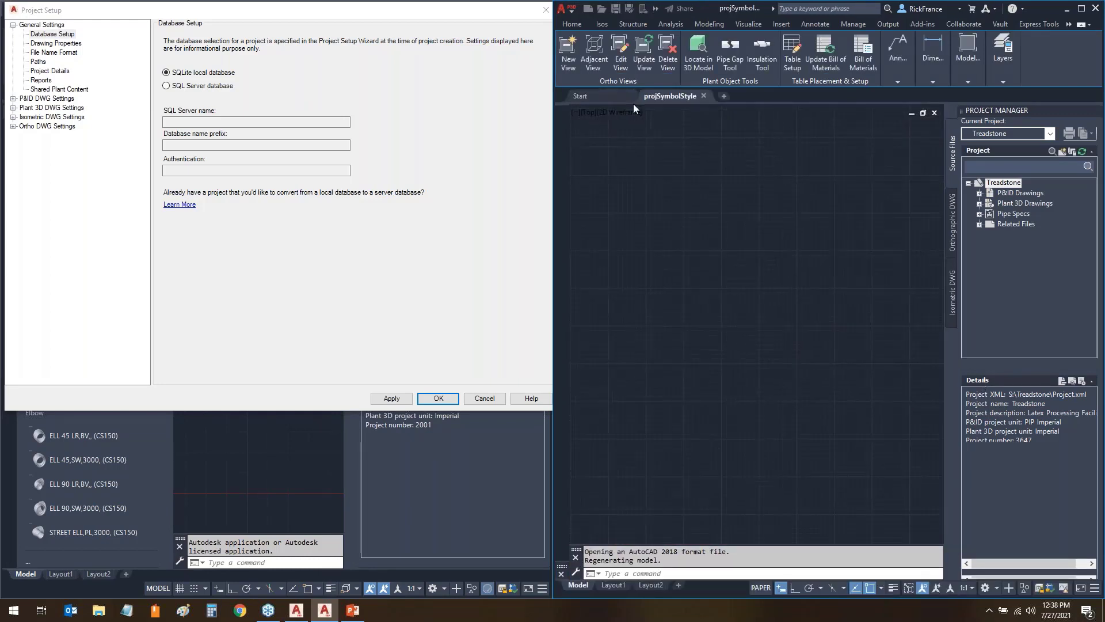
- Expand Isometric DWG Settings in both Project Setup dialogs and compare the order of Themes, Annotations and Dimensions
left_click(13, 117)
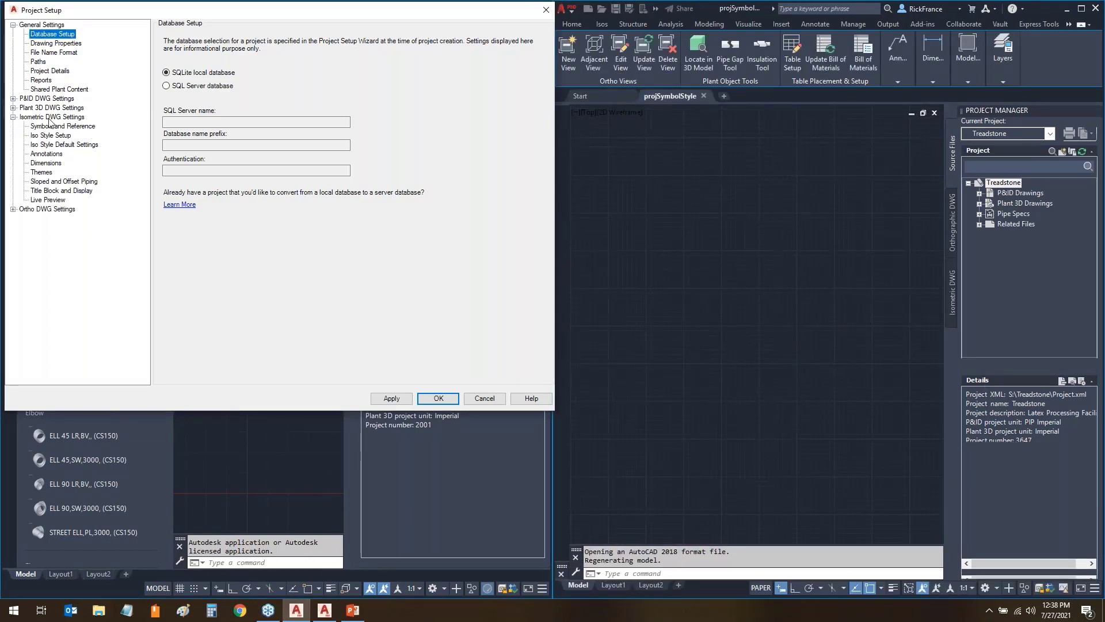
left_click(52, 117)
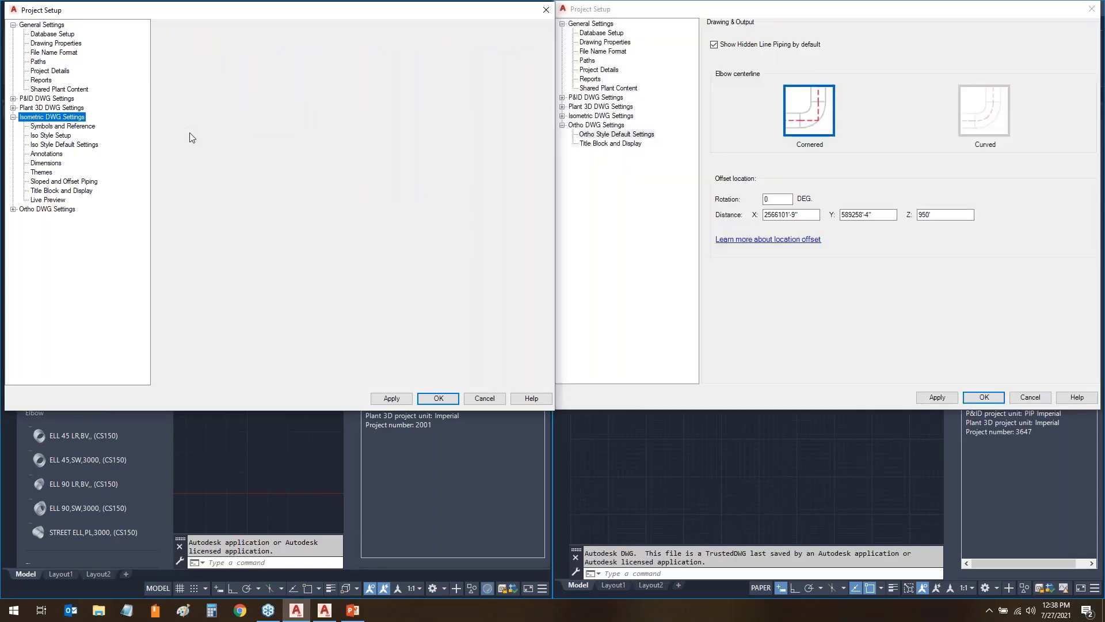
left_click(562, 125)
left_click(562, 116)
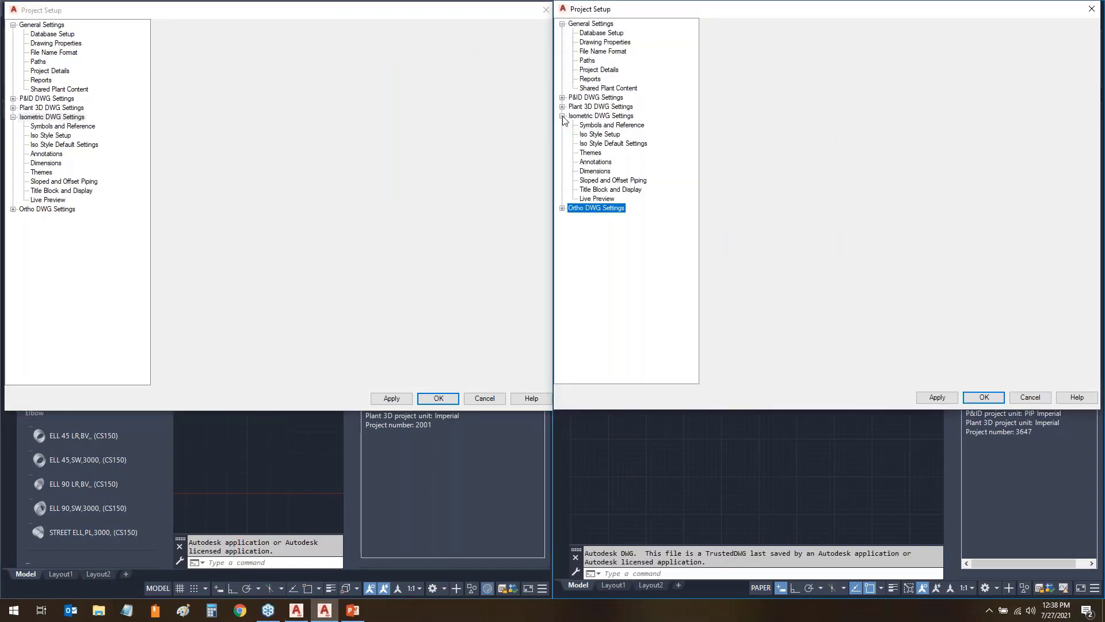
left_click(599, 117)
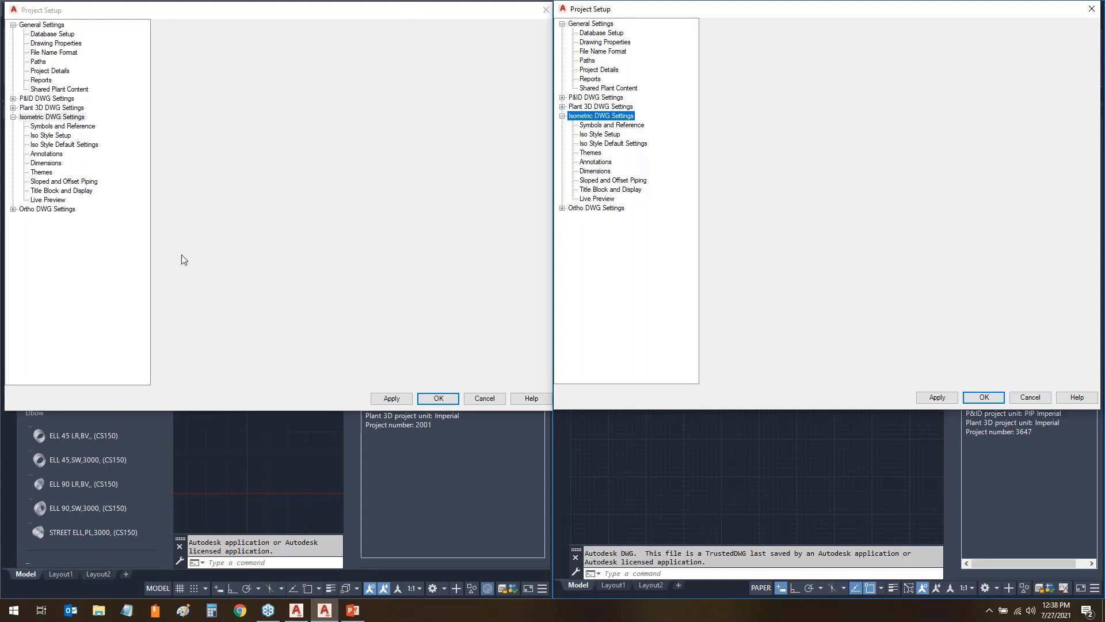
mouse_move(56, 175)
left_mouse_down()
mouse_move(75, 172)
mouse_move(63, 154)
left_mouse_up()
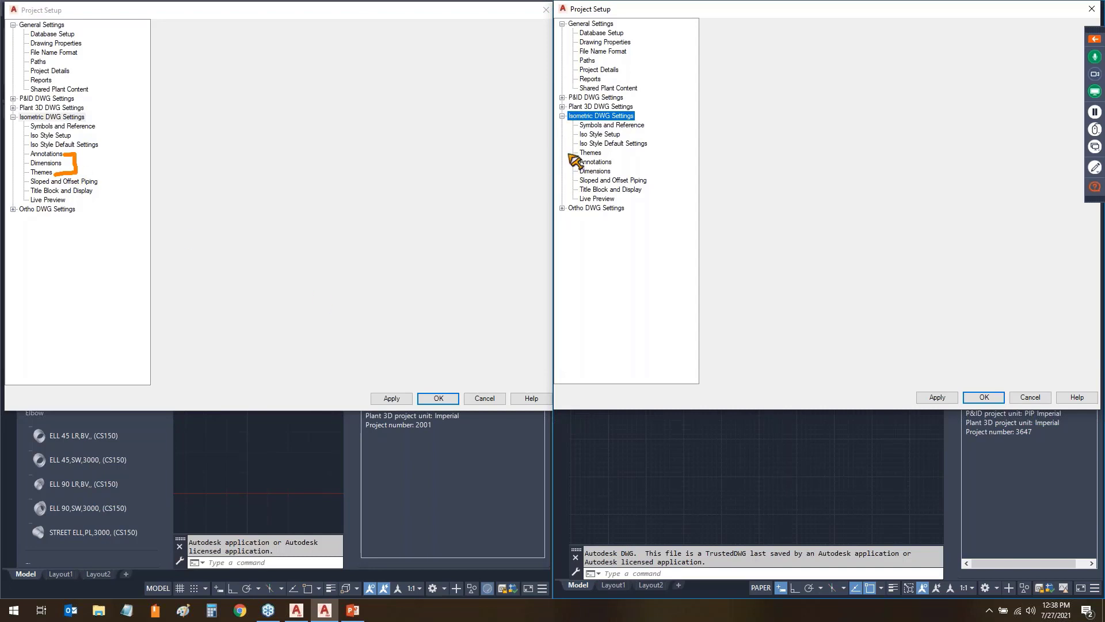
mouse_move(569, 152)
left_mouse_down()
mouse_move(550, 153)
mouse_move(552, 169)
mouse_move(569, 171)
left_mouse_up()
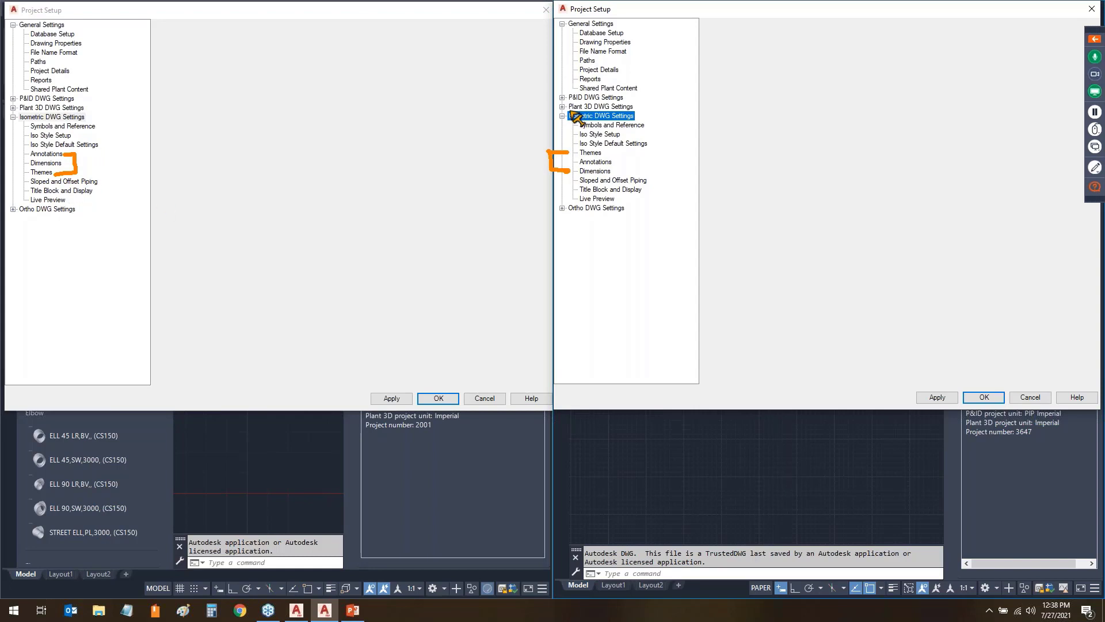
key("Escape")
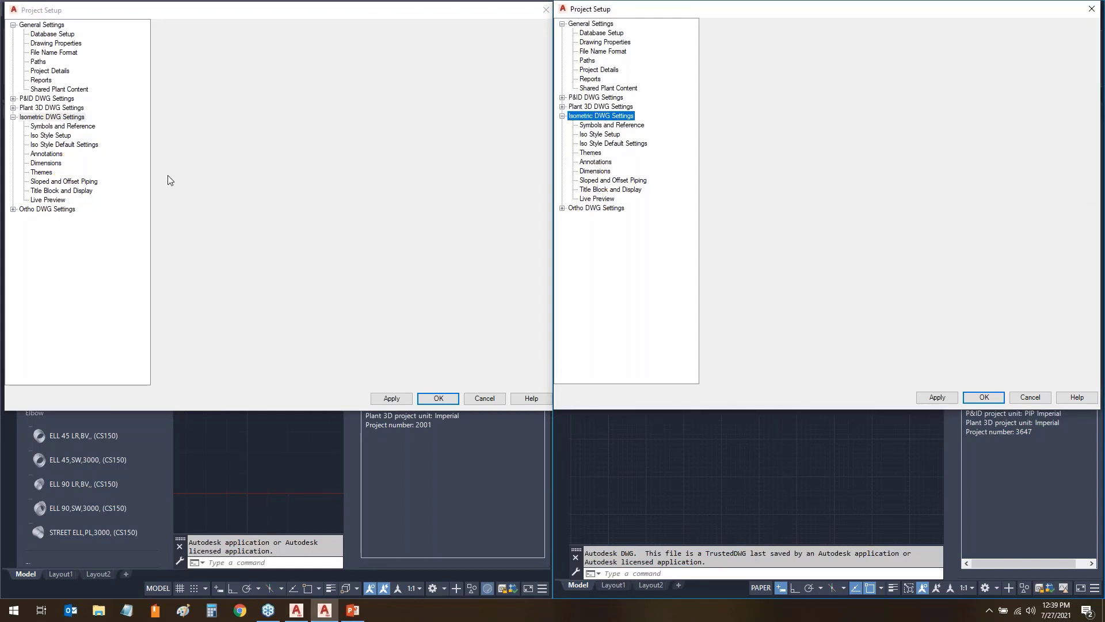
- View Acme's Themes settings, and compare the Spool format option with the Drawing Type choices in both projects' Iso Style Setup
left_click(46, 174)
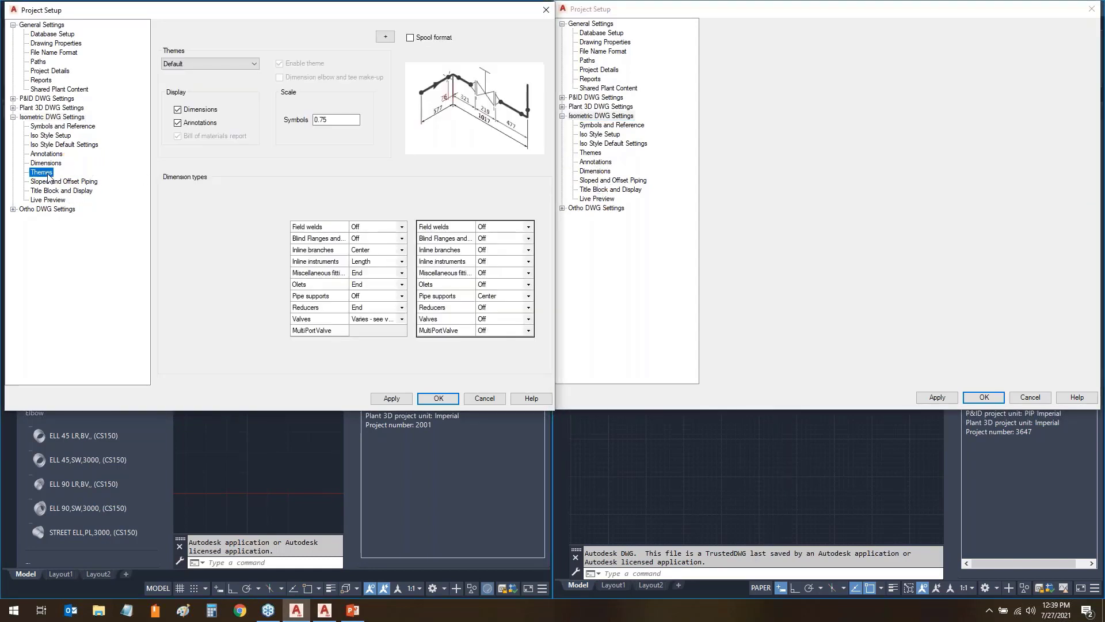
left_click(50, 136)
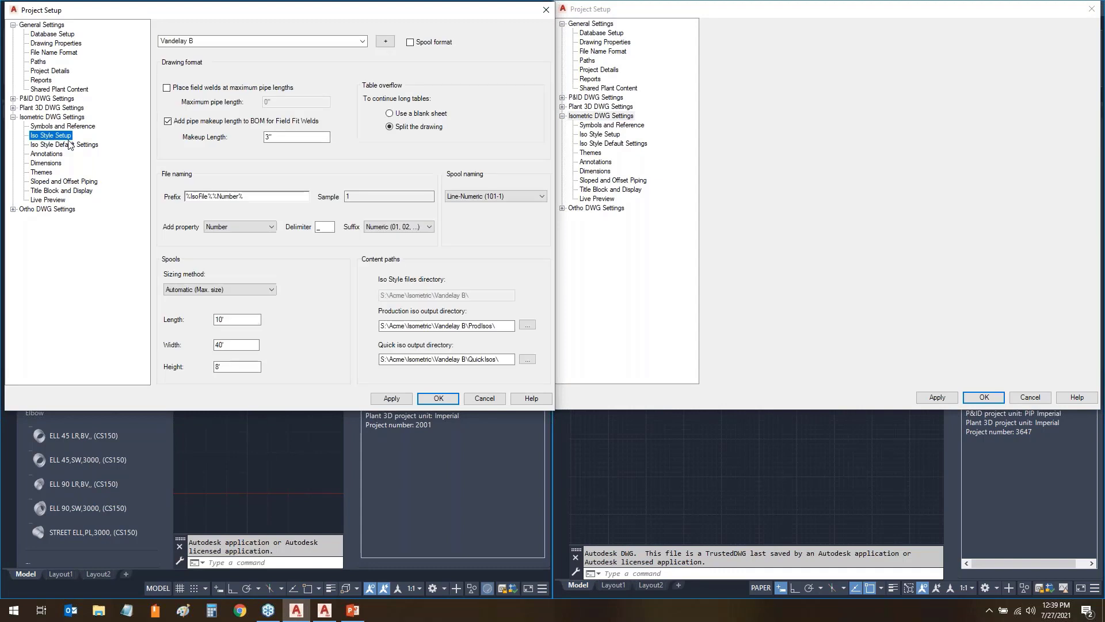
left_click(600, 135)
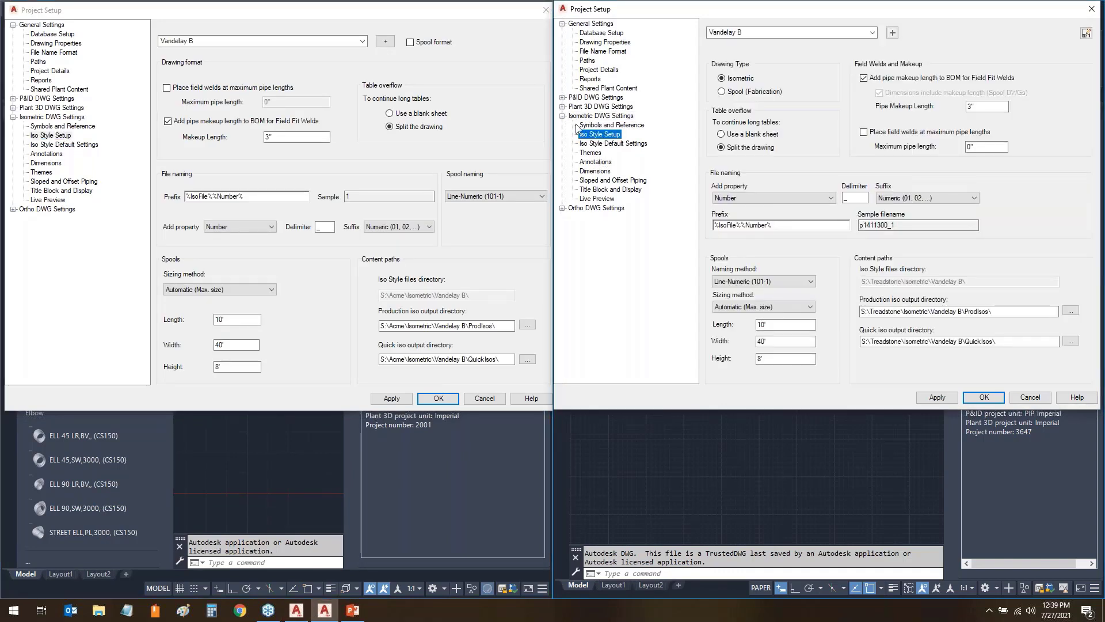
left_click_drag(402, 58, 472, 54)
mouse_move(696, 52)
left_mouse_down()
mouse_move(746, 51)
mouse_move(817, 94)
mouse_move(719, 108)
mouse_move(715, 49)
mouse_move(728, 49)
left_mouse_up()
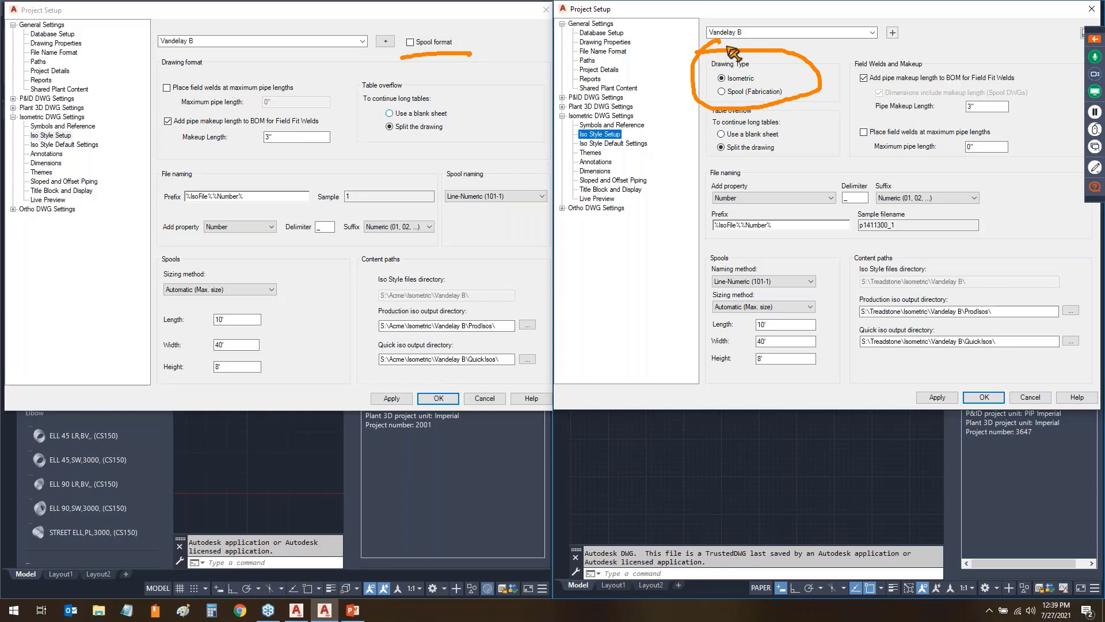
key("Escape")
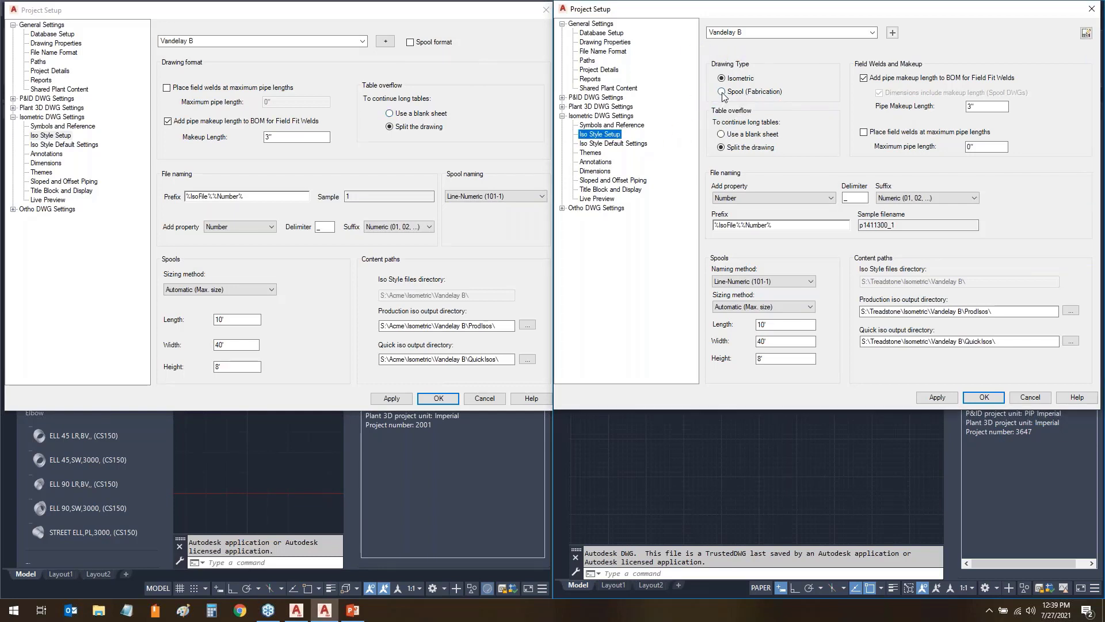
- In Treadstone's Iso Style Setup, try the Spool (Fabrication) drawing type, return to Isometric and set table overflow to Use a blank sheet
left_click(722, 92)
left_click(722, 78)
- Compare the Vandelay B iso style selection in both dialogs and examine the additional control on Treadstone's Iso Style Setup page
left_click_drag(157, 51, 207, 53)
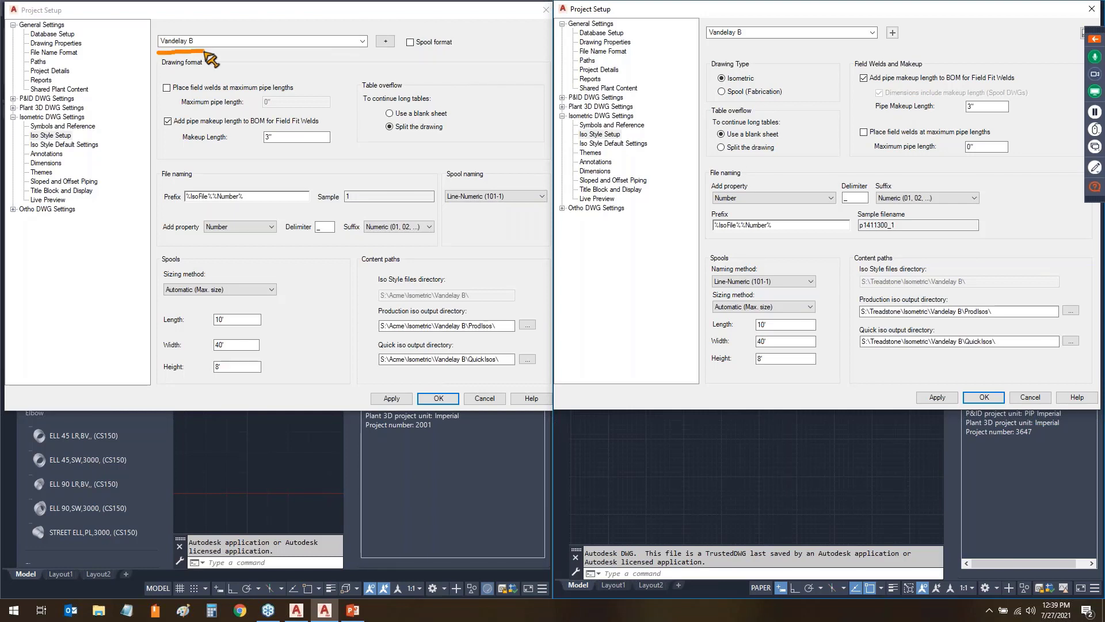
left_click_drag(708, 48, 780, 51)
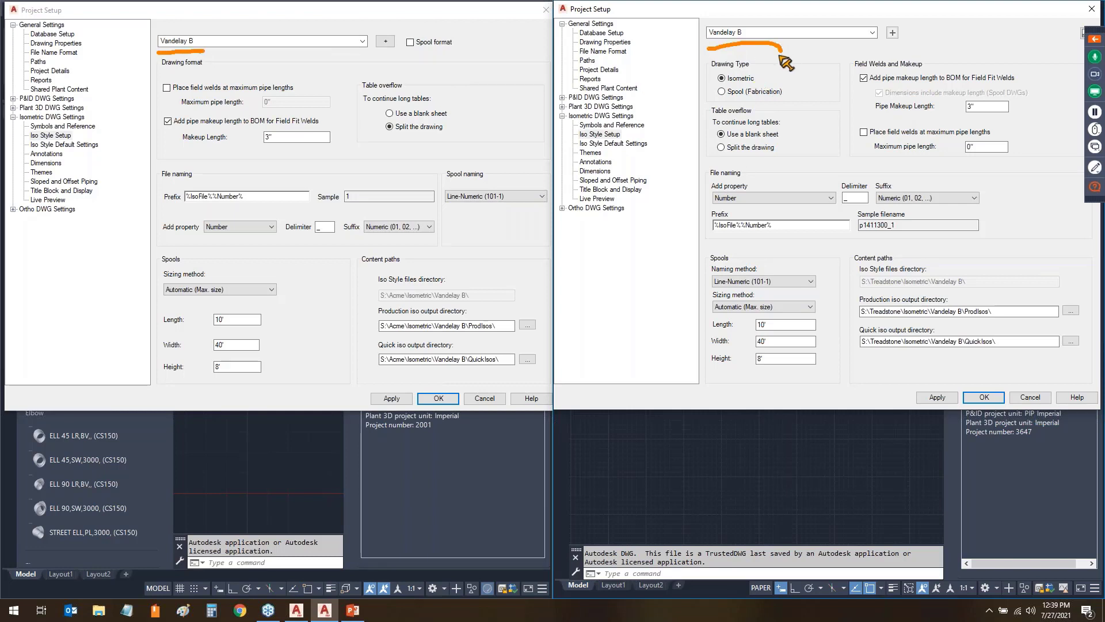
key("Escape")
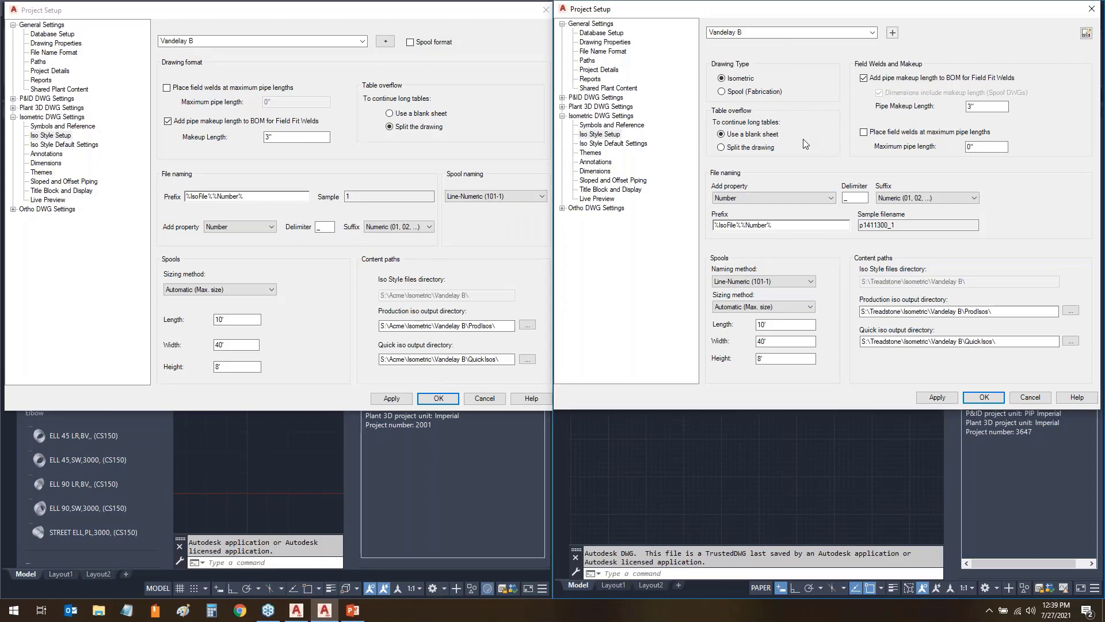
left_click(1095, 30)
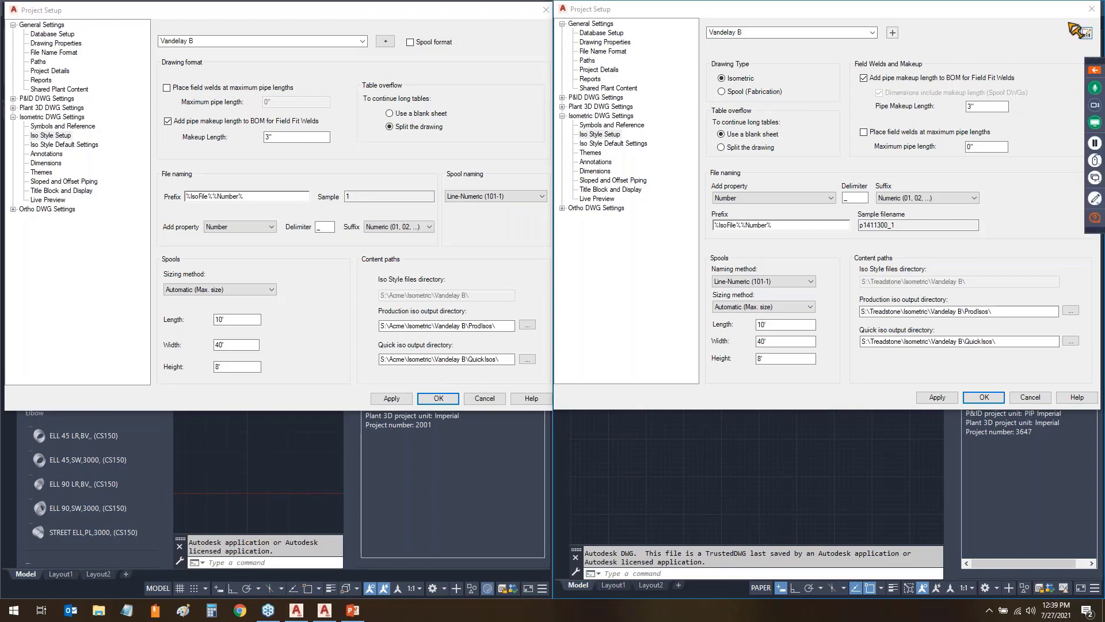
mouse_move(1069, 20)
left_mouse_down()
mouse_move(1104, 42)
mouse_move(1081, 4)
left_mouse_up()
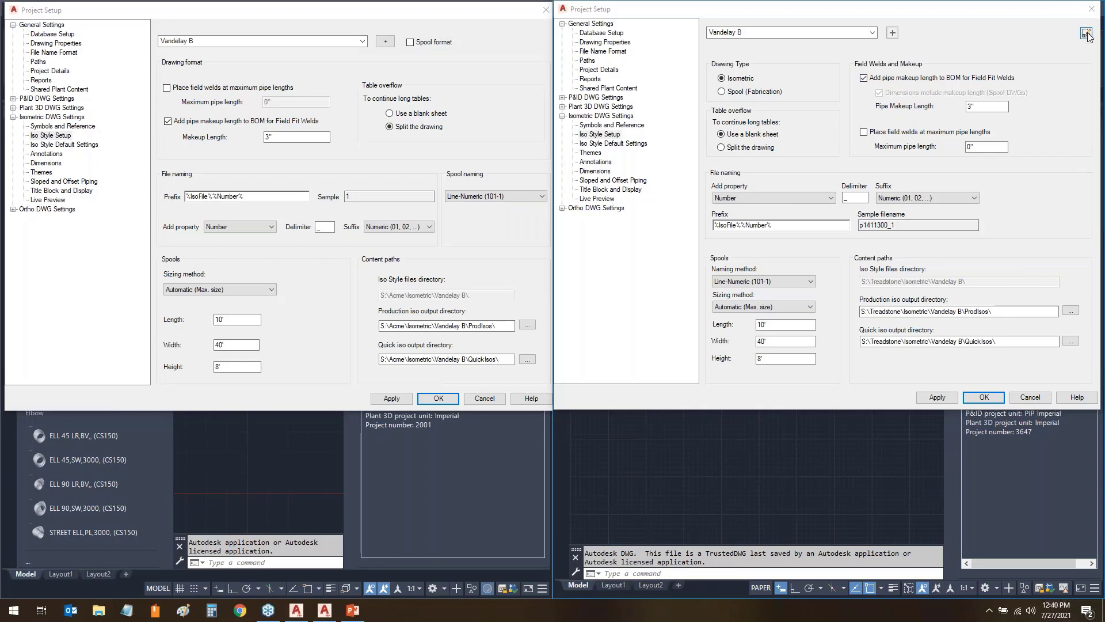
- Save Treadstone's Project Setup changes and open the Vandelay B IsoConfig.xml in the Iso Style Editor
left_click(1087, 34)
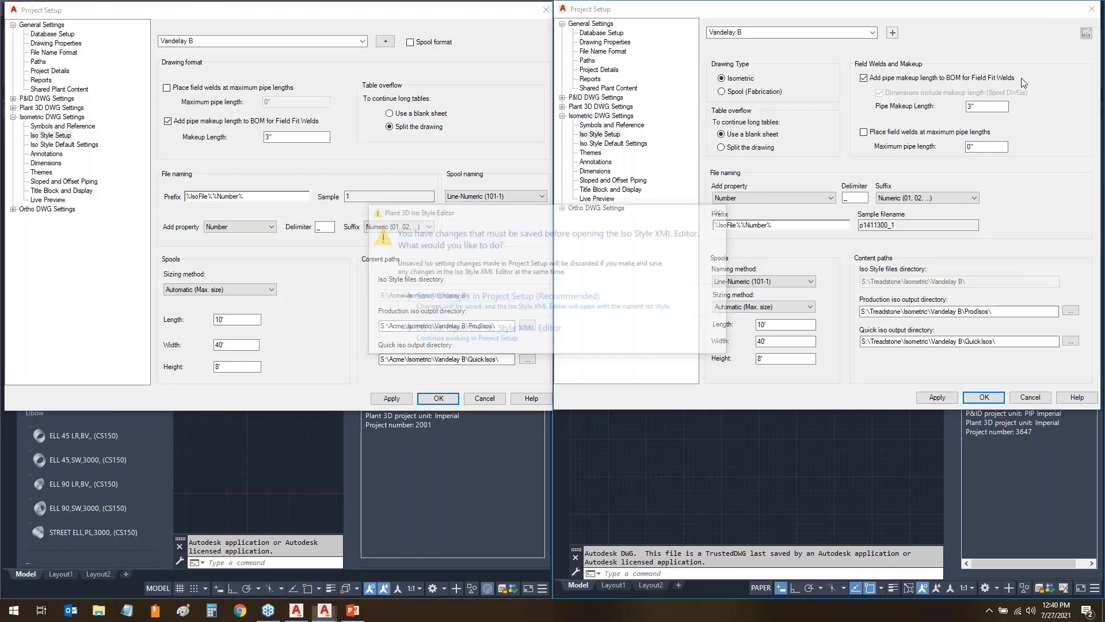
left_click(501, 302)
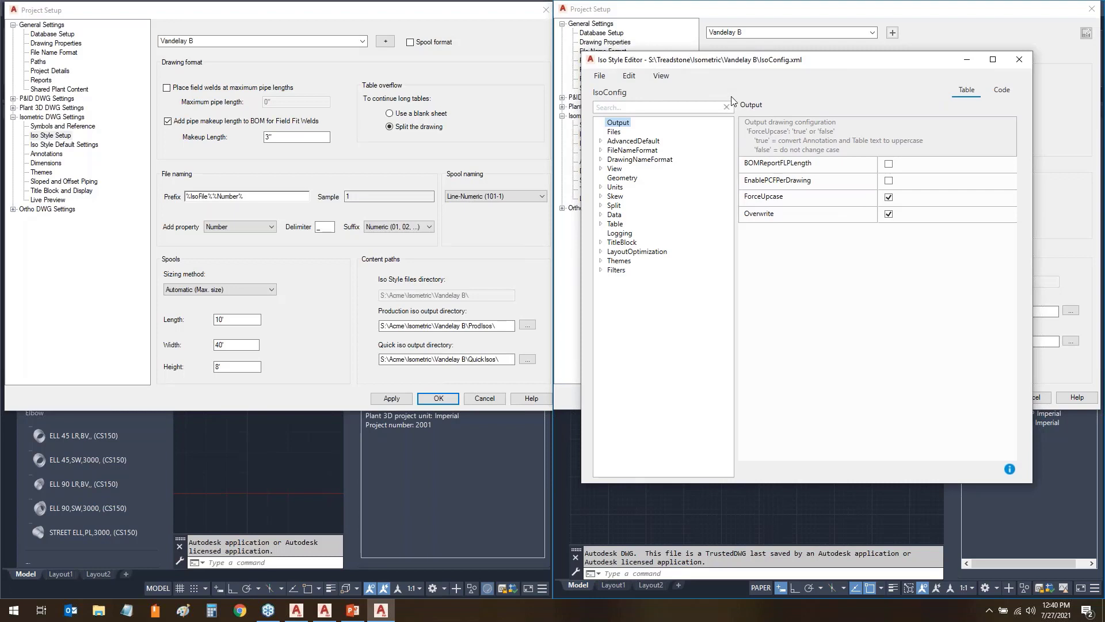
left_click_drag(747, 70, 811, 71)
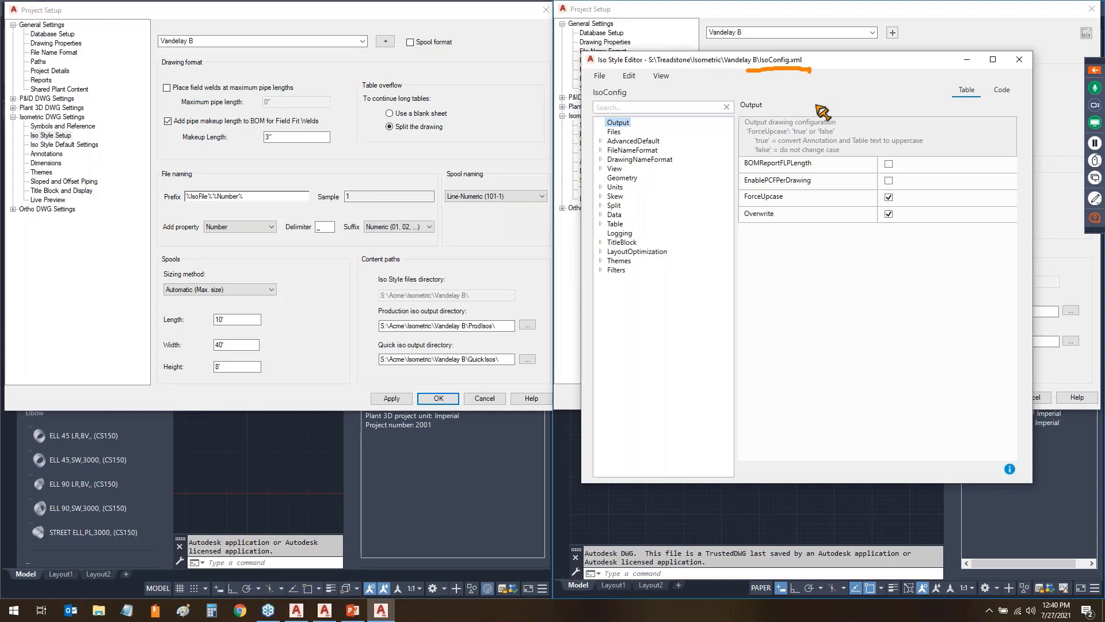
key("Escape")
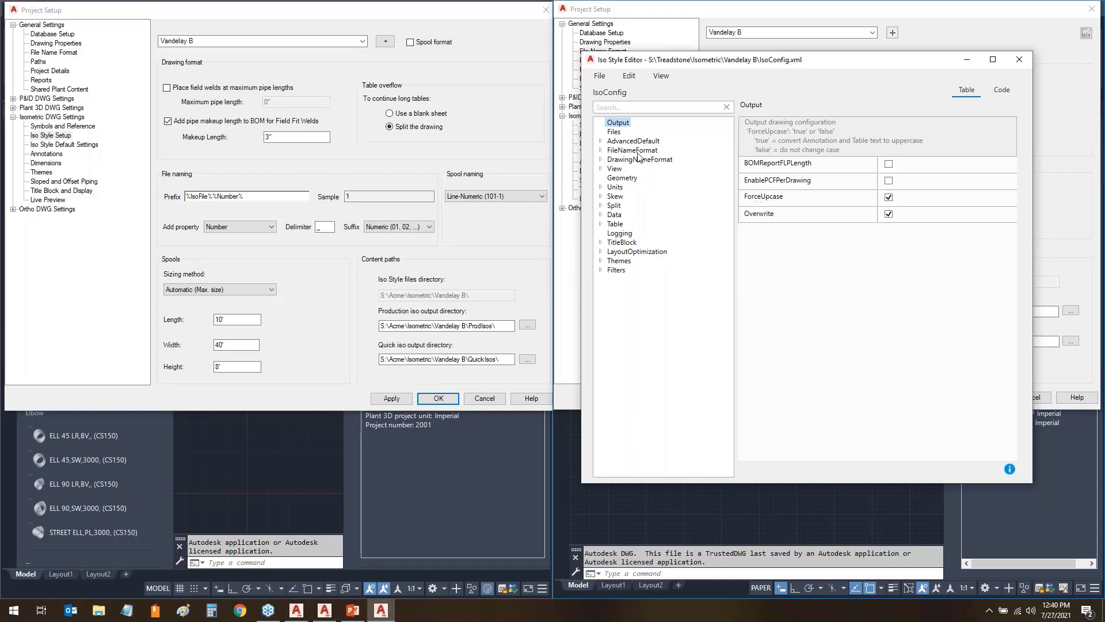
- View the FileNameFormat settings of the iso style both as a table and as XML code
left_click(636, 152)
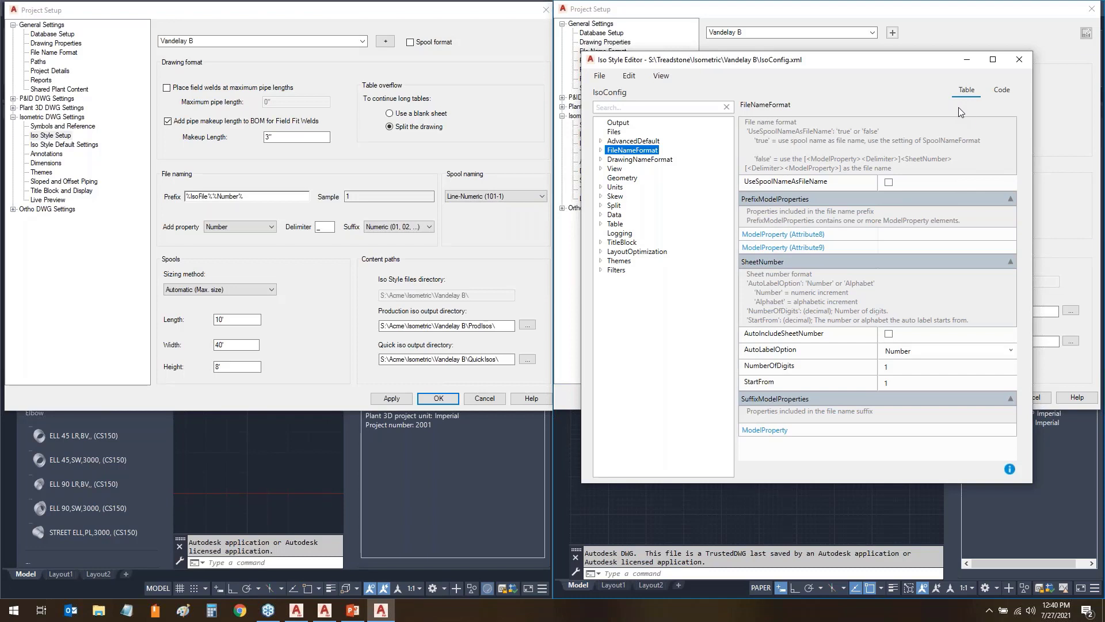
mouse_move(951, 107)
left_mouse_down()
mouse_move(1018, 102)
mouse_move(1018, 138)
left_mouse_up()
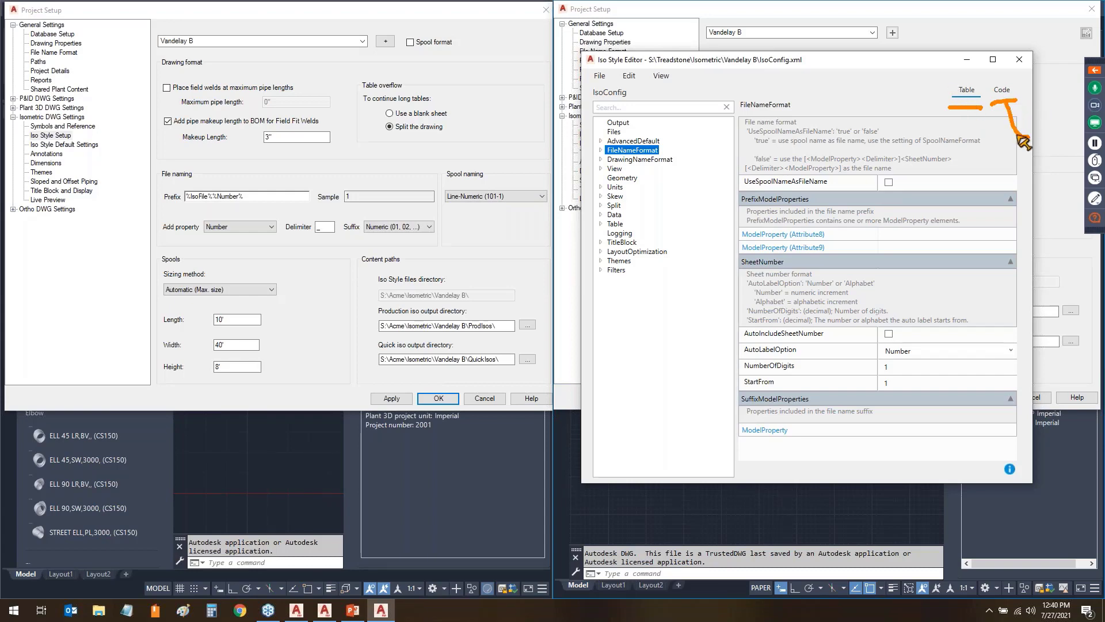
left_click(1002, 91)
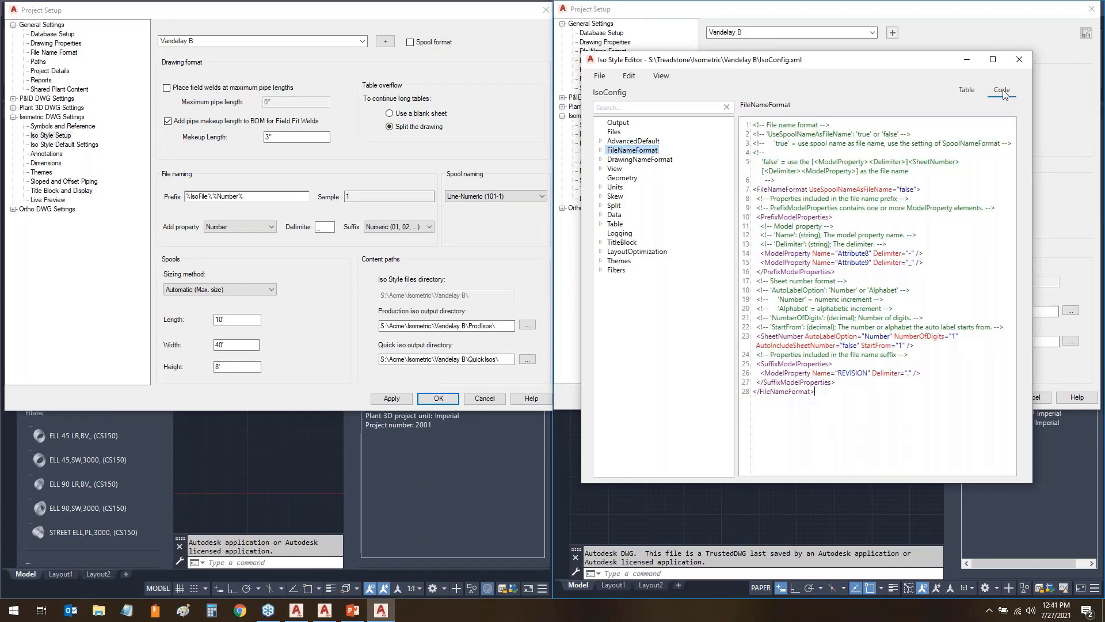
left_click(845, 452)
left_click(967, 91)
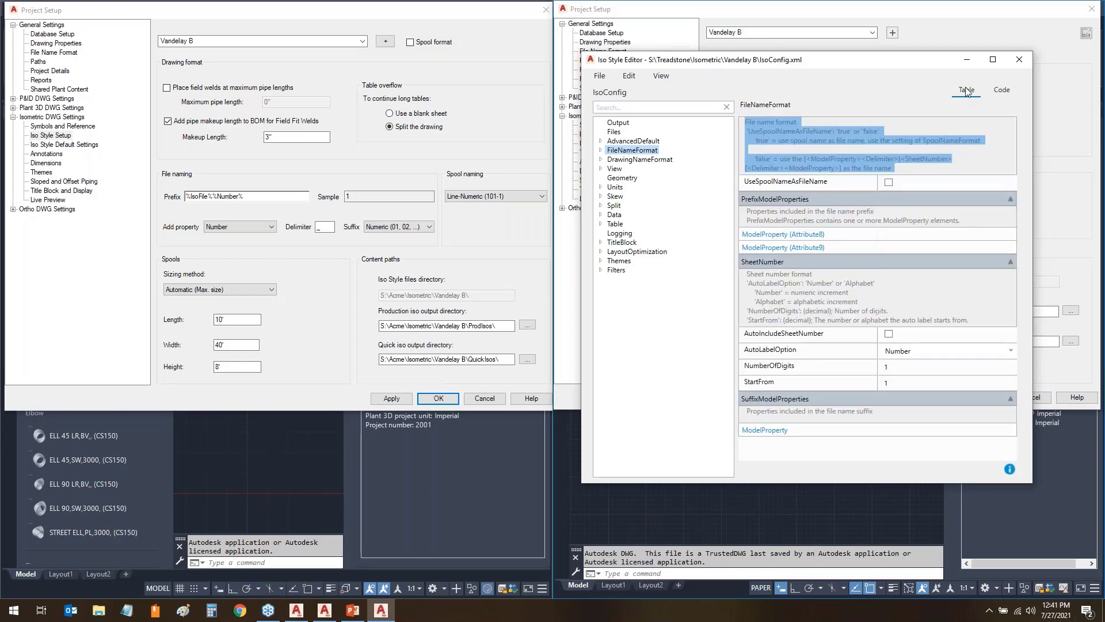
left_click(792, 120)
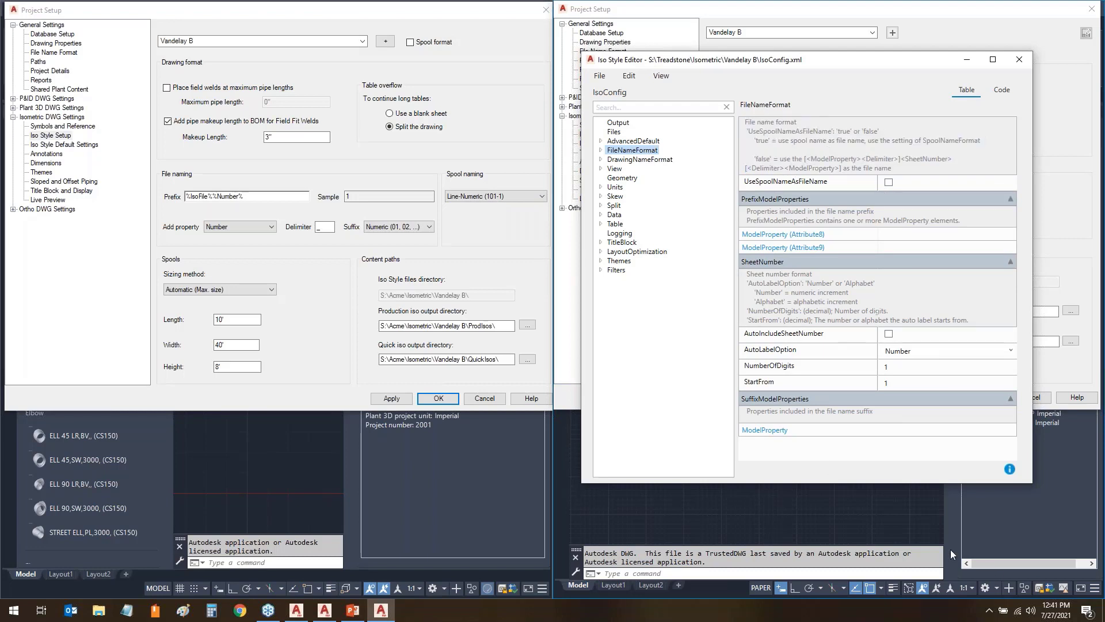
- Hide the table's explanatory descriptions, inspect the Attribute8 prefix model property, and return to FileNameFormat with PrefixModelProperties collapsed
mouse_move(1035, 482)
left_mouse_down()
mouse_move(1031, 448)
mouse_move(1053, 461)
left_mouse_up()
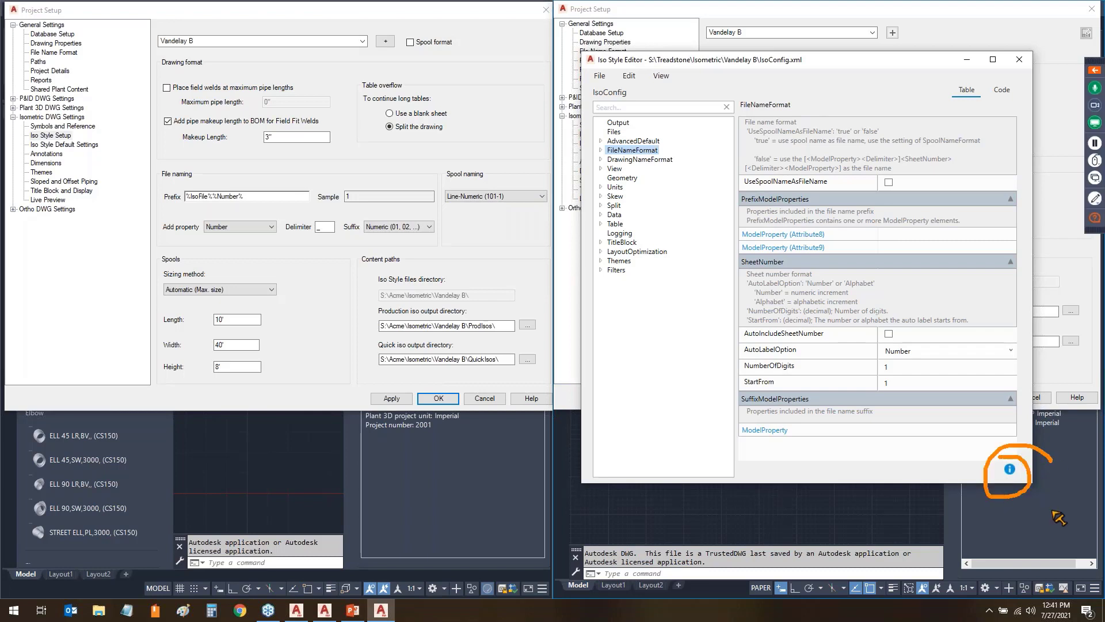
left_click(1010, 469)
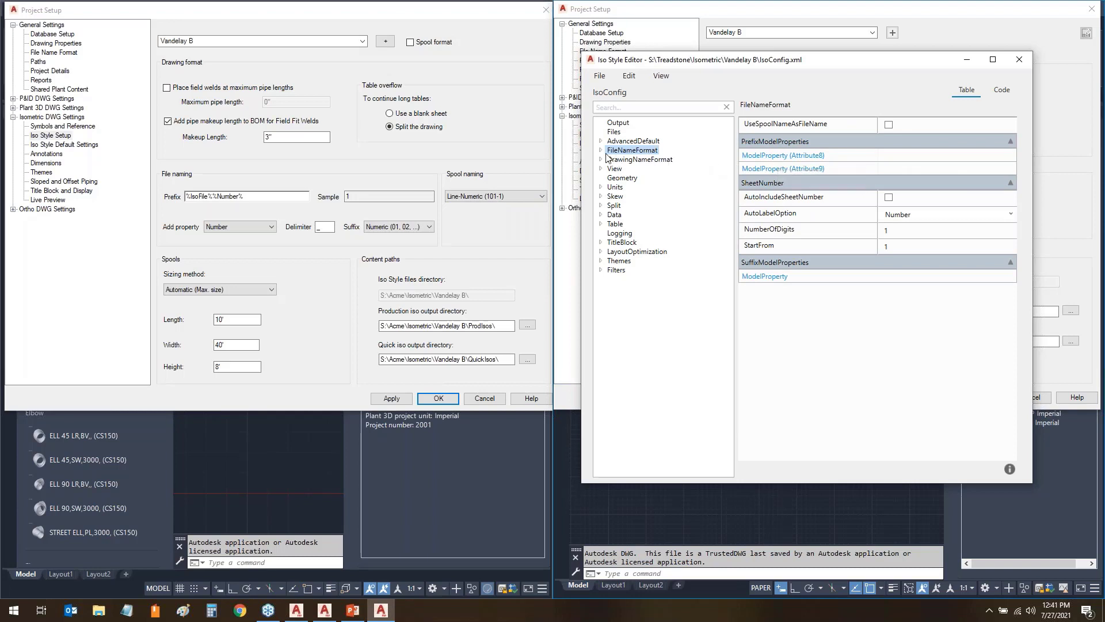
left_click(773, 156)
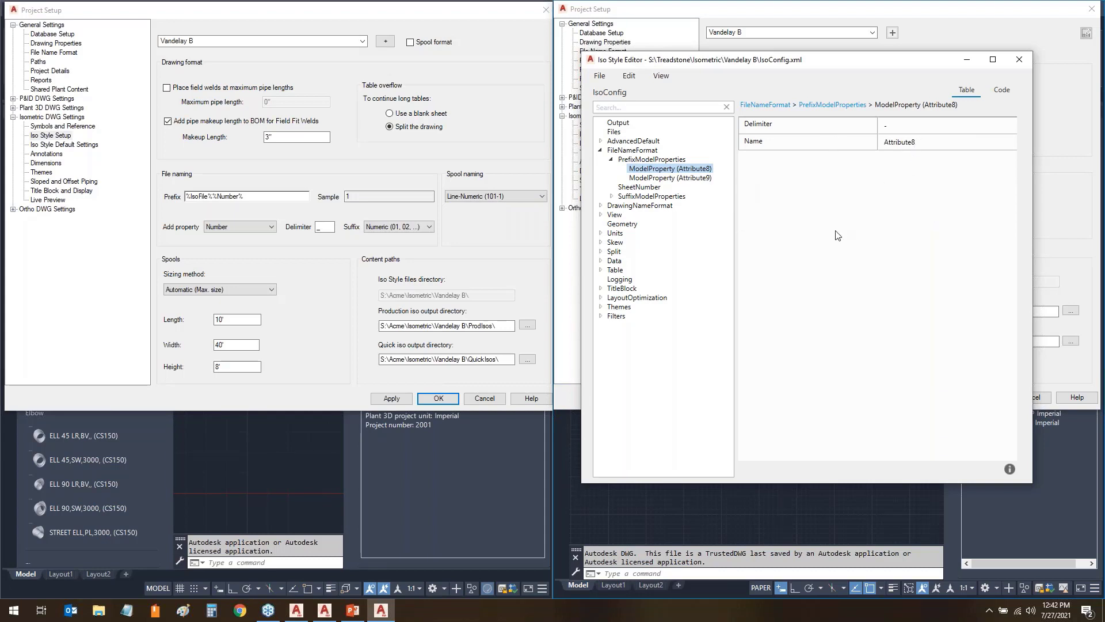
left_click(633, 151)
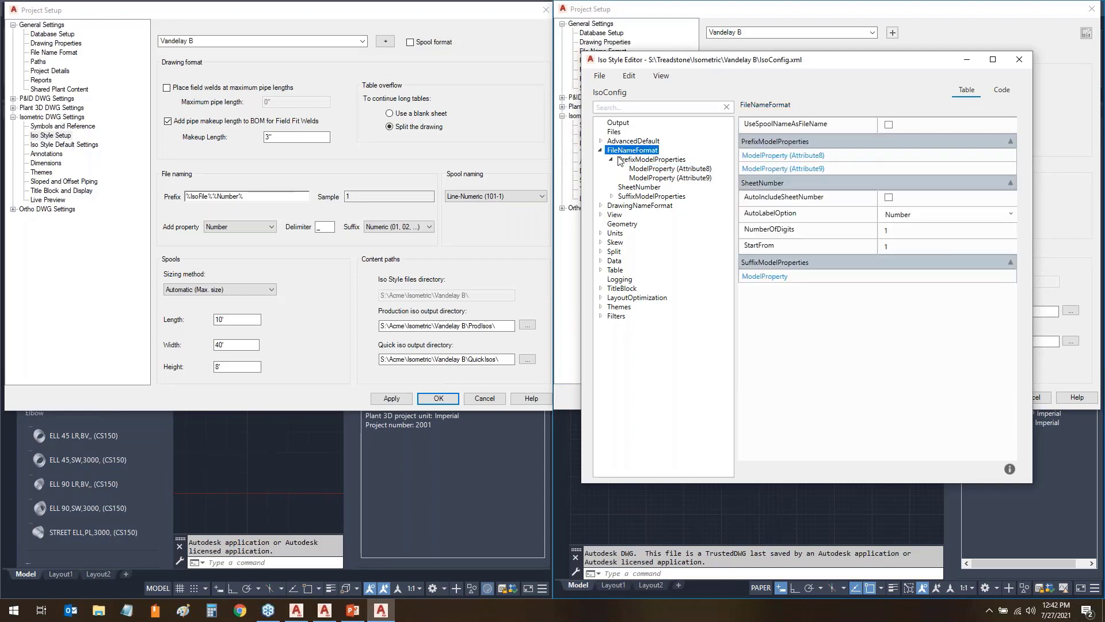
left_click(612, 159)
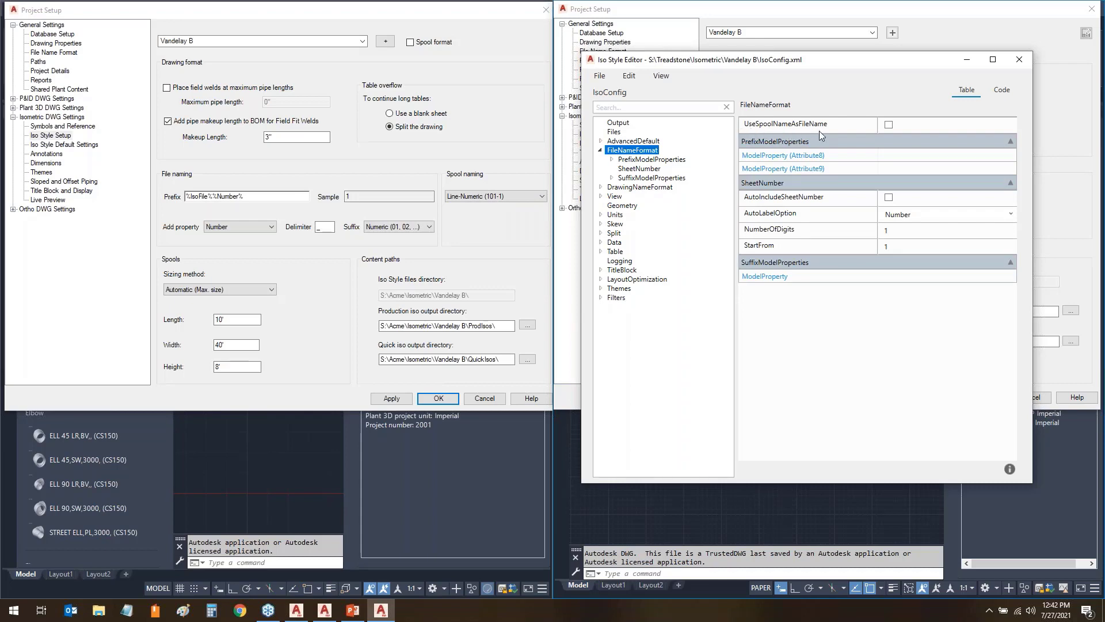
- Try enabling UseSpoolNameAsFileName in FileNameFormat and compare its value in the XML code before and after the change
left_click(1003, 92)
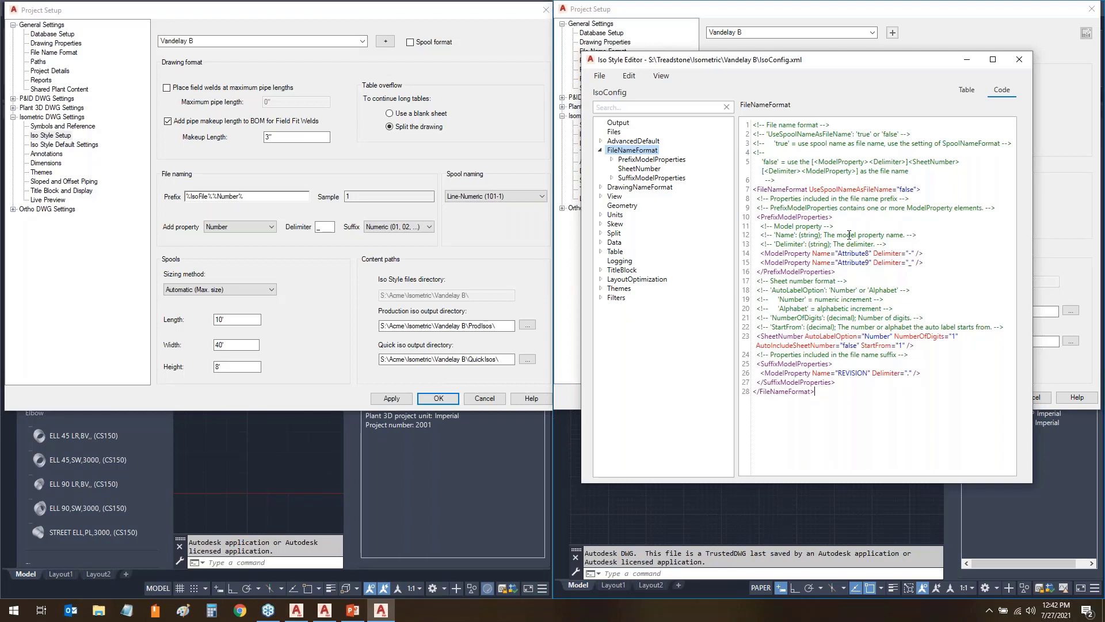
left_click_drag(806, 198, 892, 197)
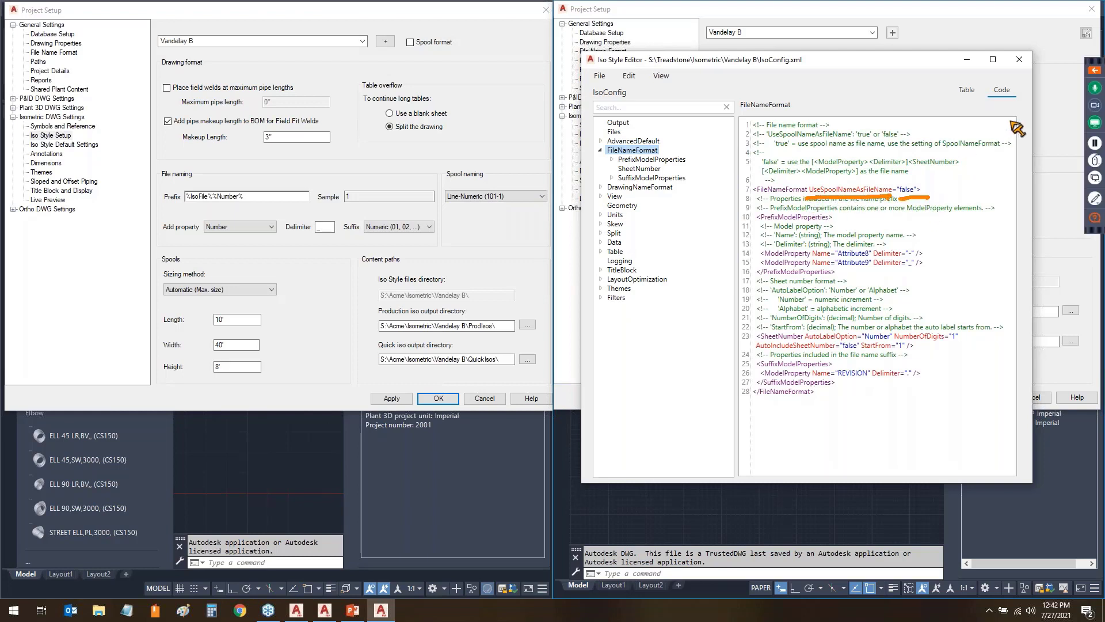
key("Escape")
left_click(968, 92)
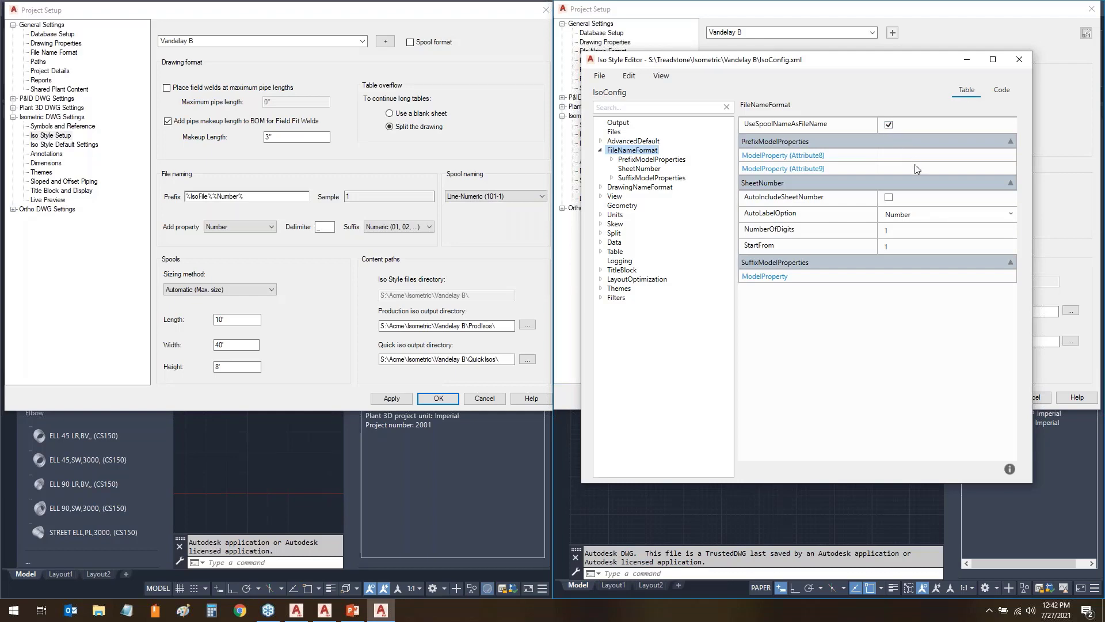
left_click(1004, 92)
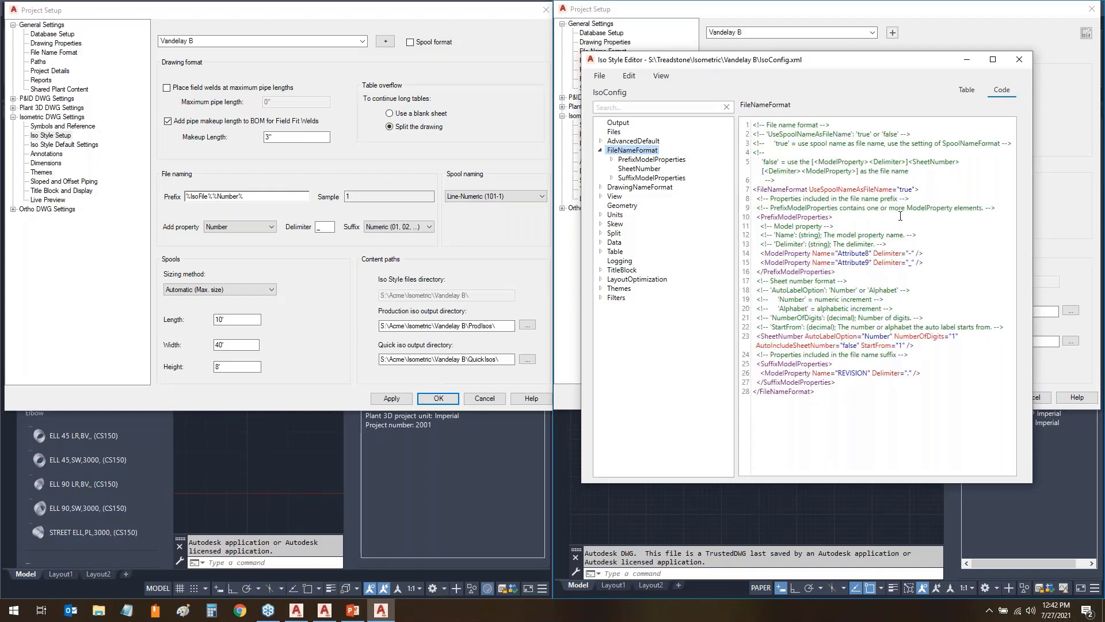
key("ctrl+2")
left_click_drag(889, 200, 933, 197)
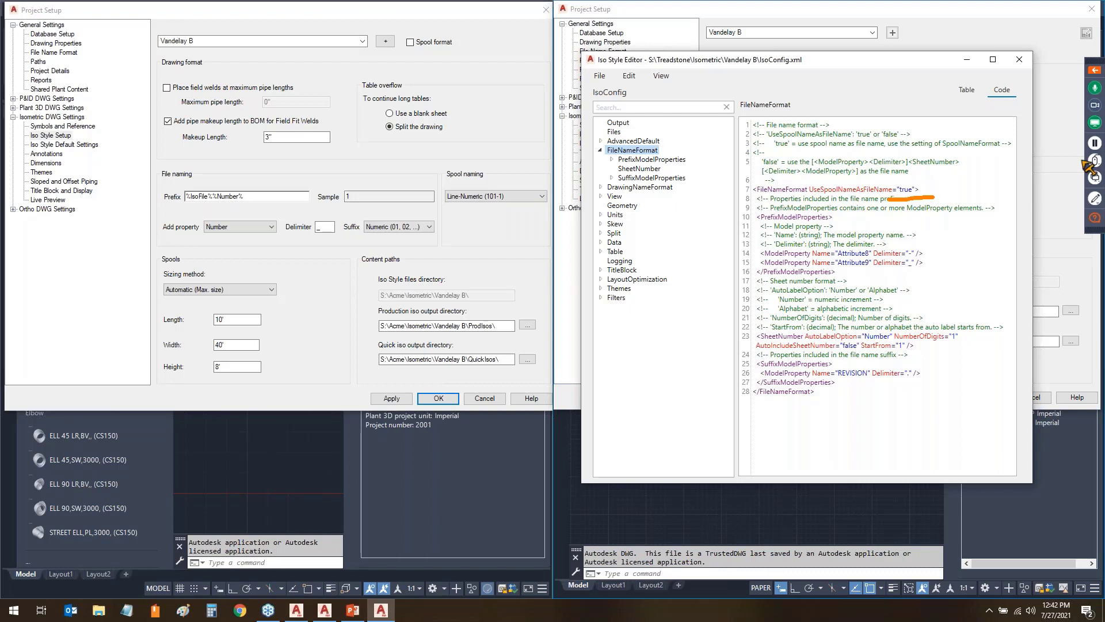
left_click_drag(842, 278, 875, 277)
key("ctrl+2")
- Disable UseSpoolNameAsFileName, and try AutoIncludeSheetNumber switched on, checking it in the XML code before switching it off again
left_click(966, 89)
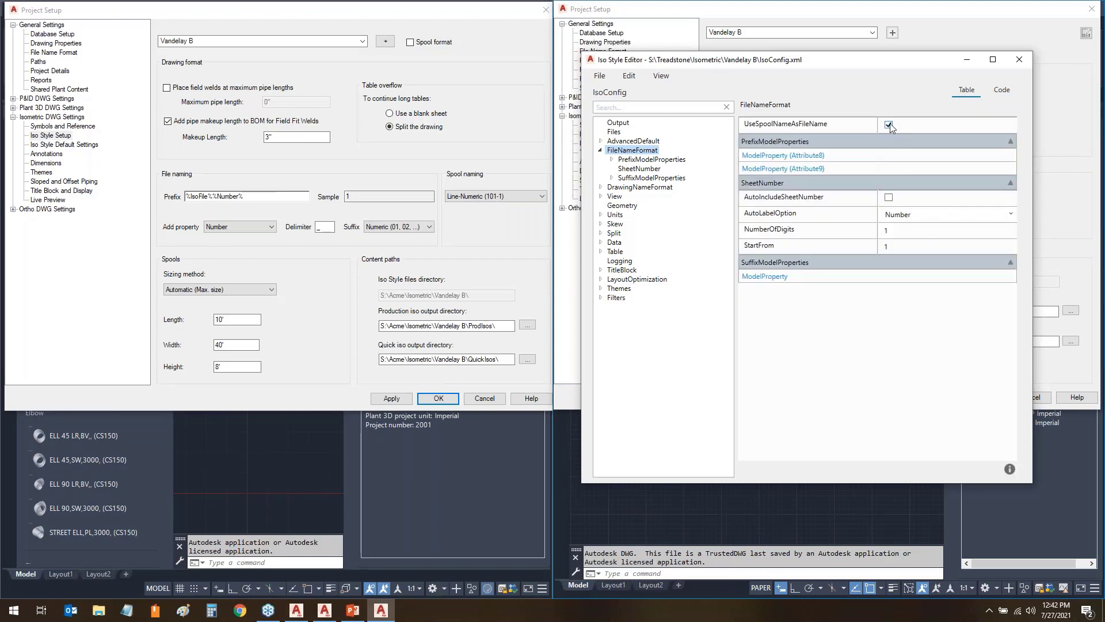
left_click(890, 198)
left_click(1002, 90)
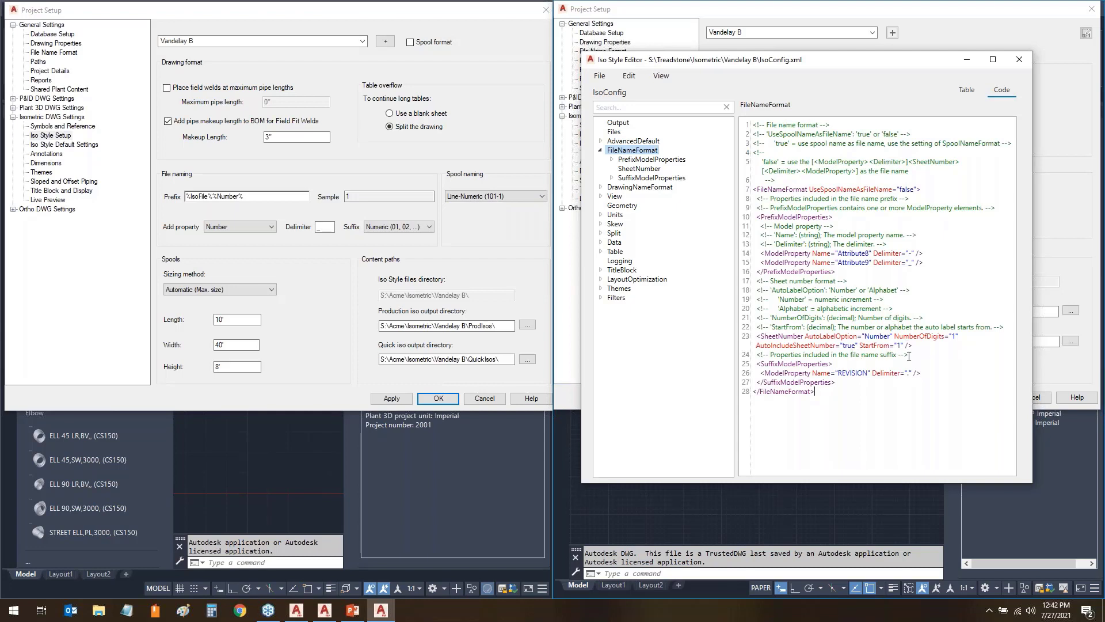
left_click(968, 91)
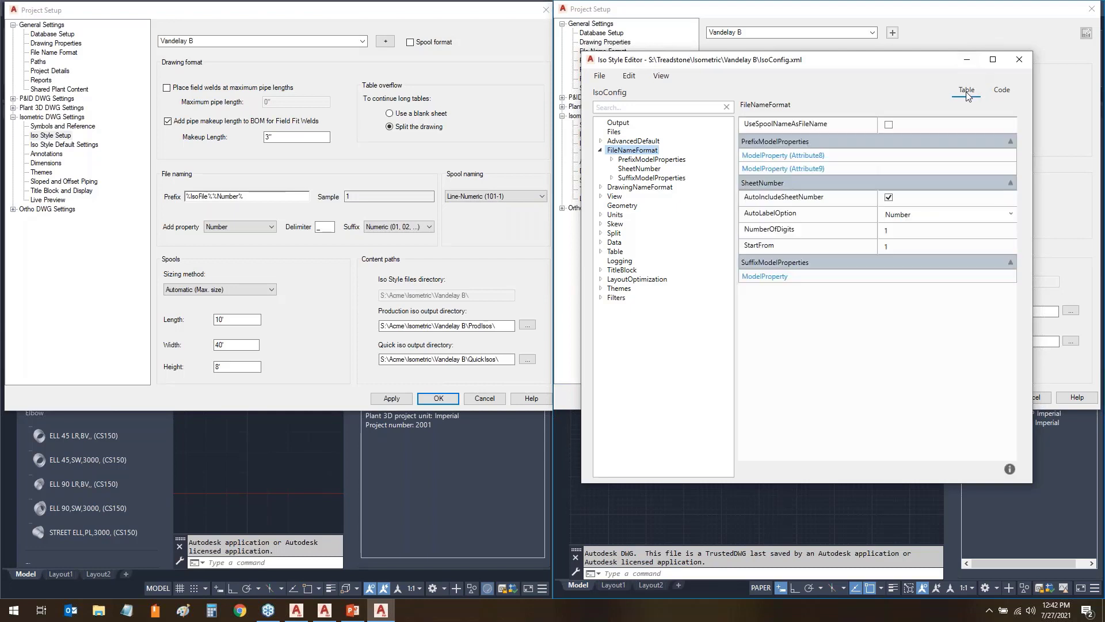
left_click(889, 198)
- Collapse the FileNameFormat node and close the Iso Style Editor without saving the changes
left_click(601, 151)
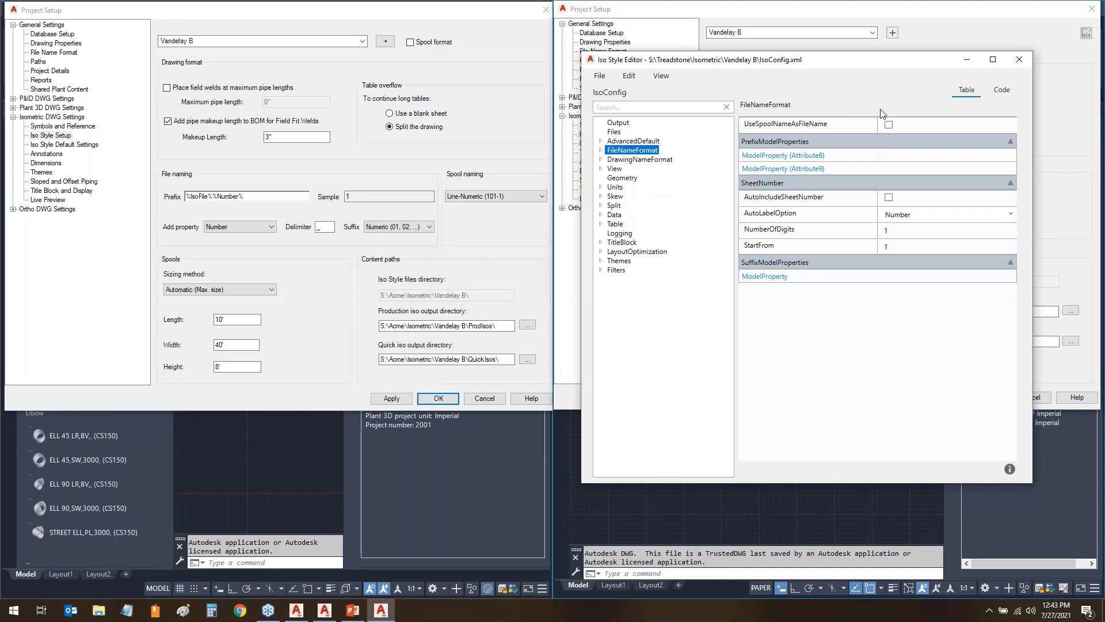
left_click(1019, 59)
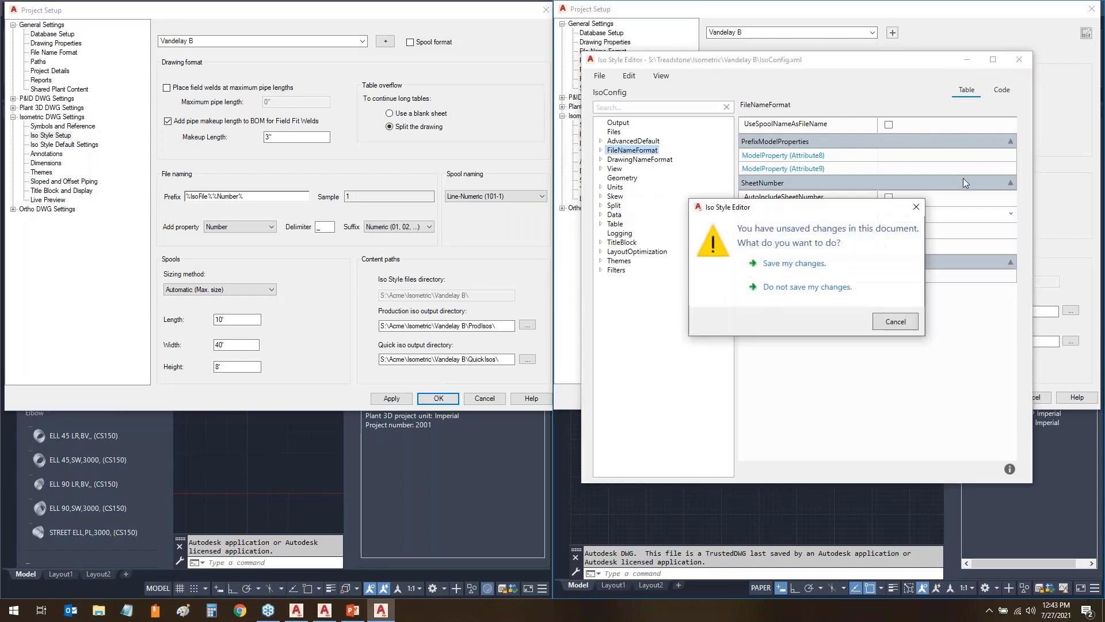
left_click(793, 293)
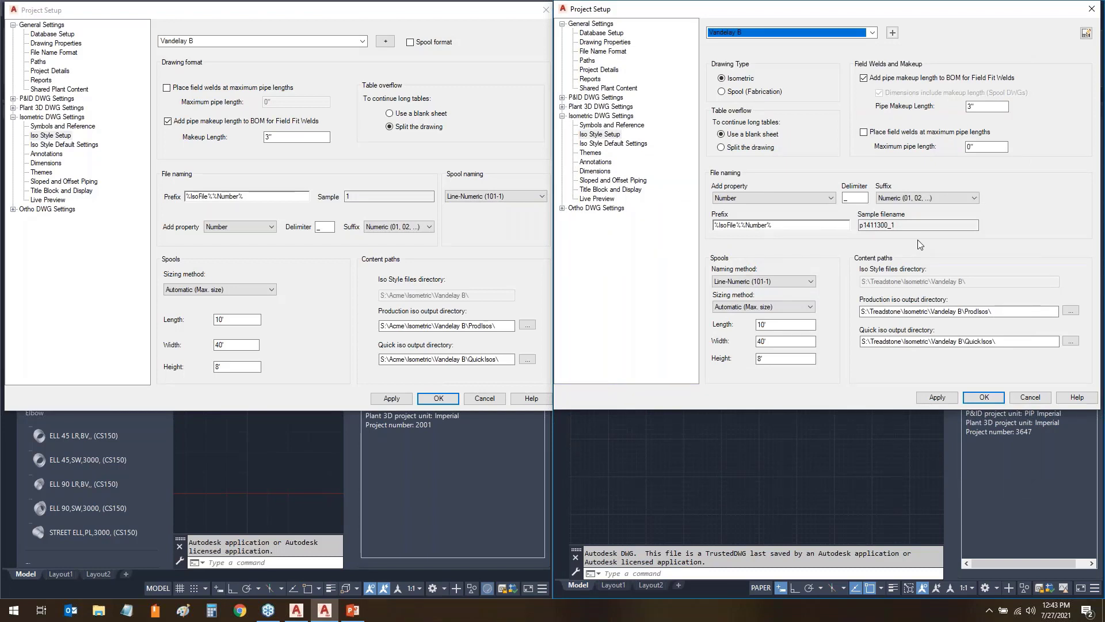
- Examine the XML editor control and the Vandelay B style selection on Treadstone's Iso Style Setup page
key("ctrl+shift+d")
mouse_move(1070, 24)
left_mouse_down()
mouse_move(1088, 21)
mouse_move(1101, 44)
mouse_move(1063, 55)
mouse_move(1071, 10)
left_mouse_up()
left_click_drag(1064, 49, 980, 41)
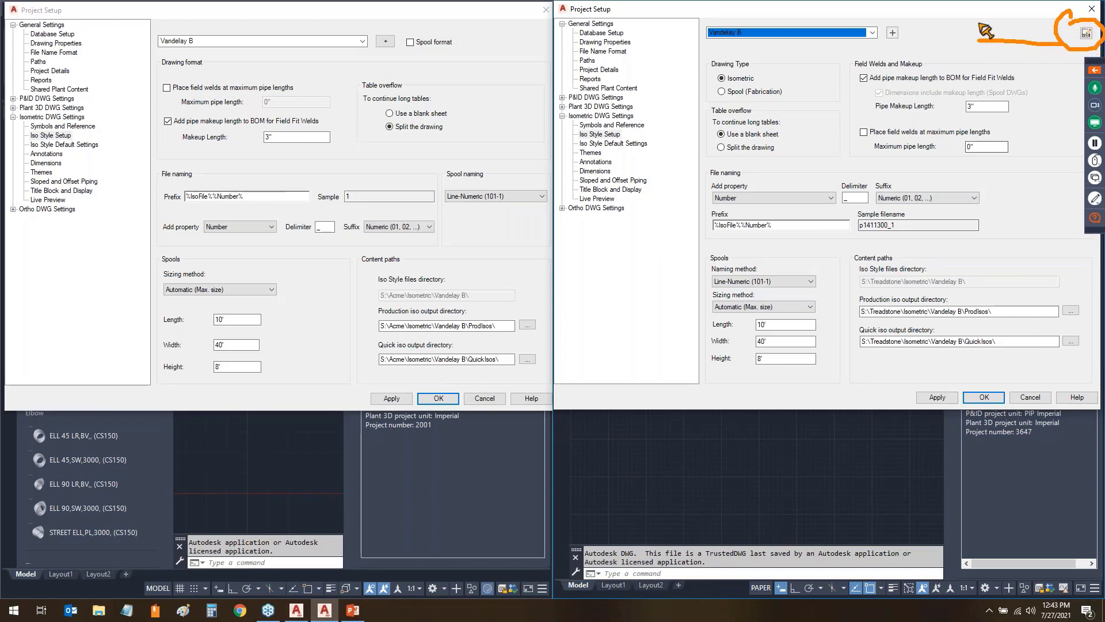
left_click_drag(695, 35, 754, 53)
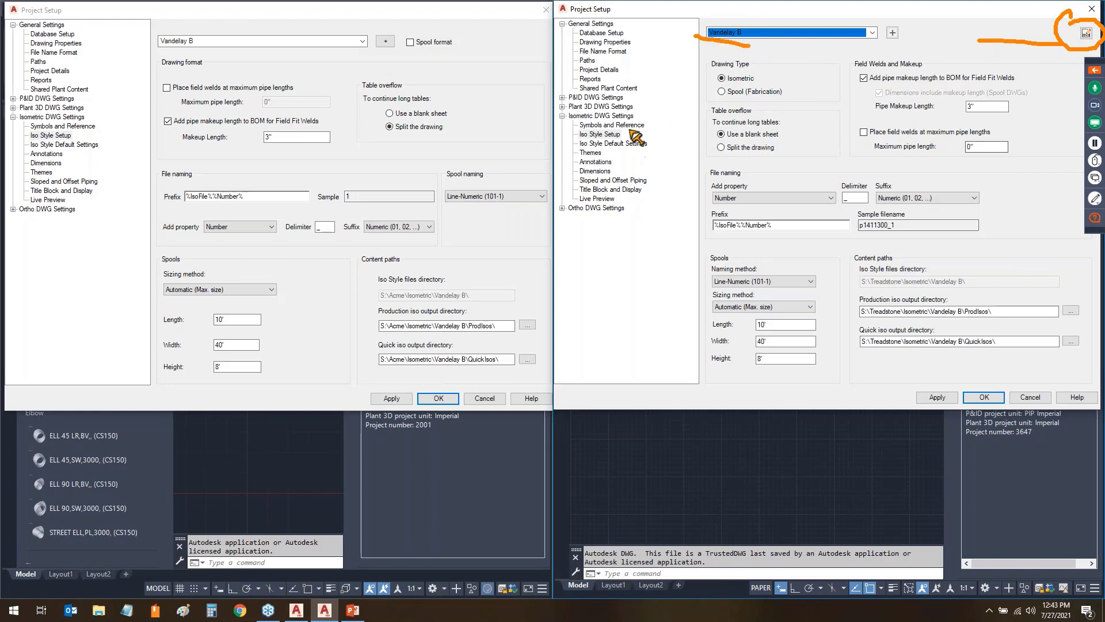
key("Escape")
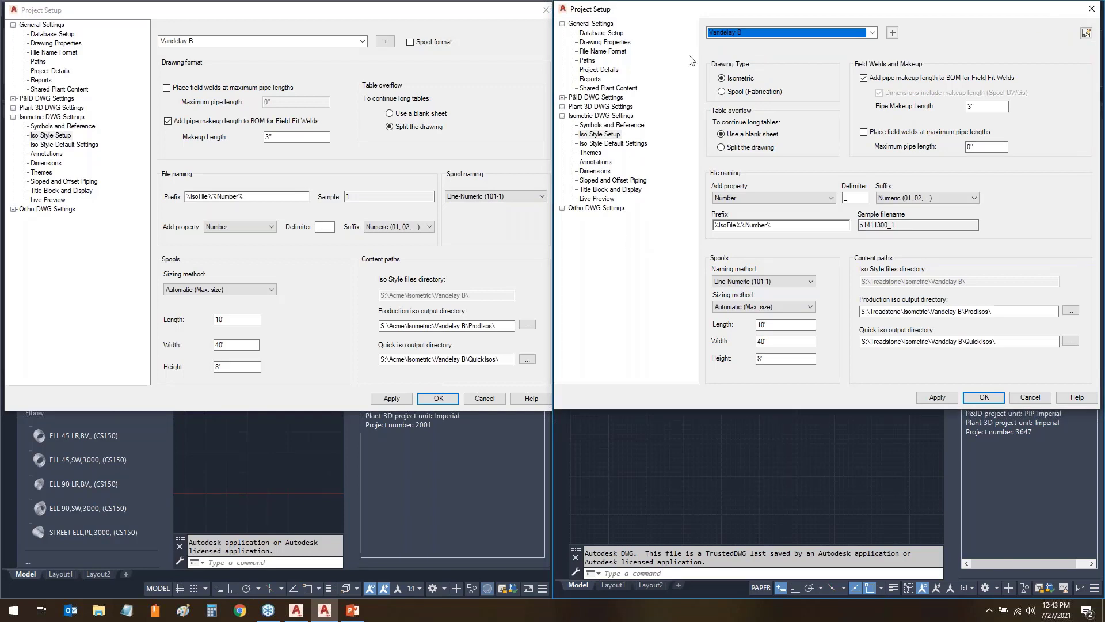
- Show the Themes settings in both Project Setup dialogs and compare symbol scale, display options, and the Override and Branch Piping themes
left_click(590, 153)
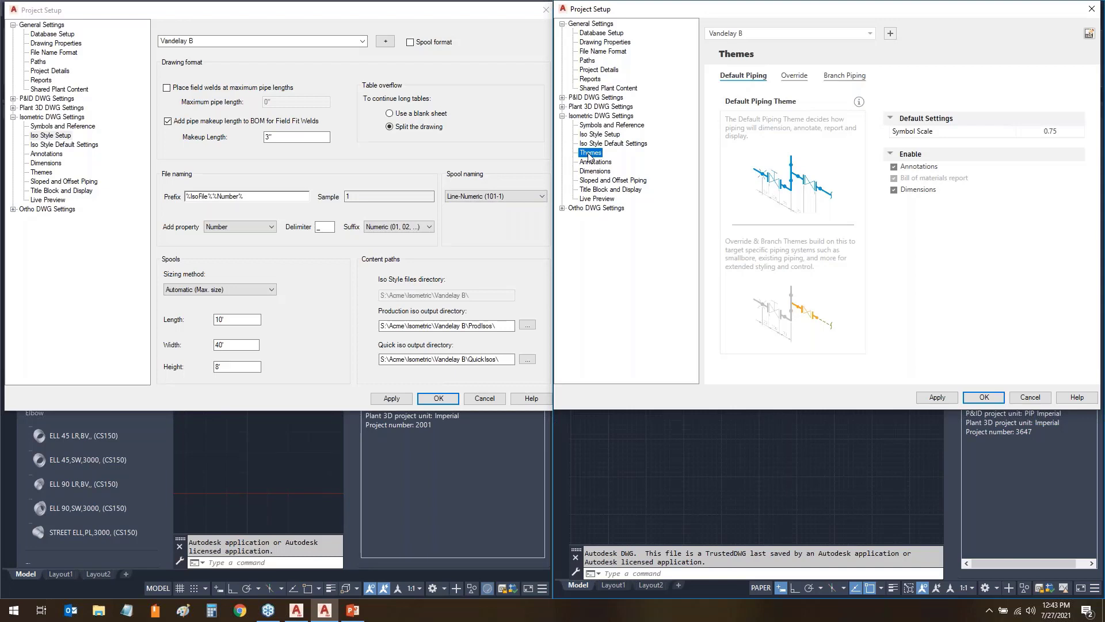
left_click(44, 173)
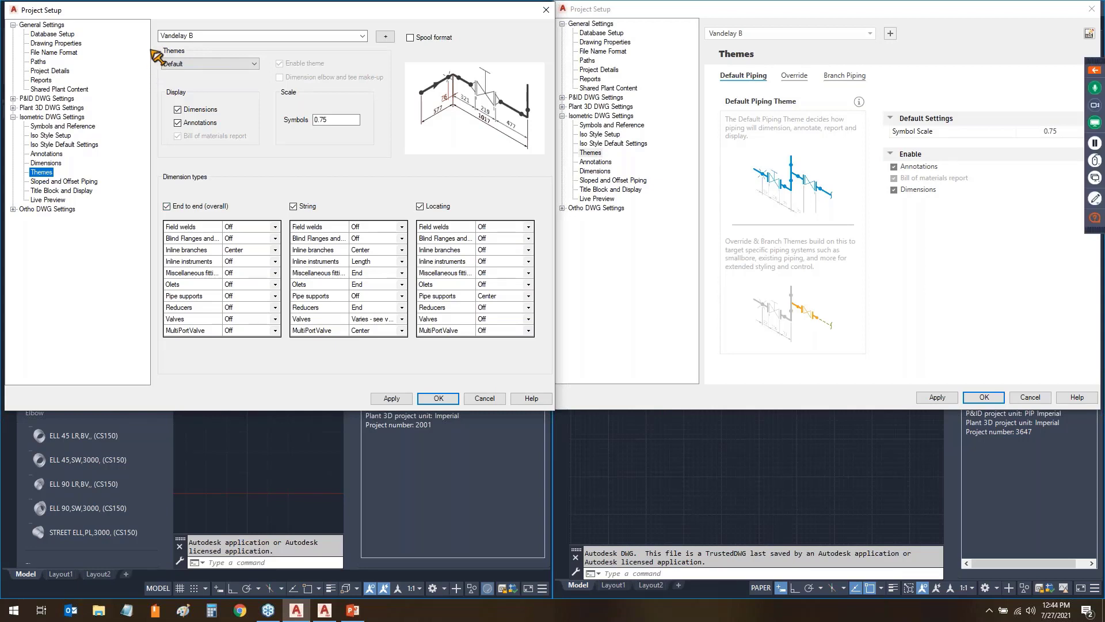
mouse_move(150, 49)
left_mouse_down()
mouse_move(168, 173)
mouse_move(362, 171)
left_mouse_up()
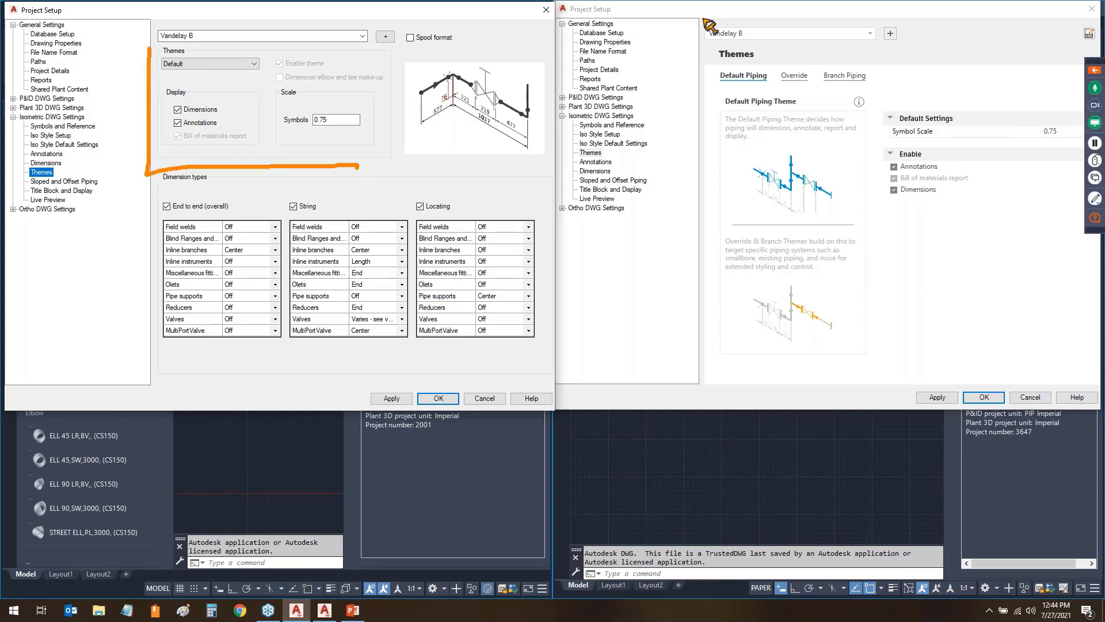
left_click_drag(278, 139, 350, 142)
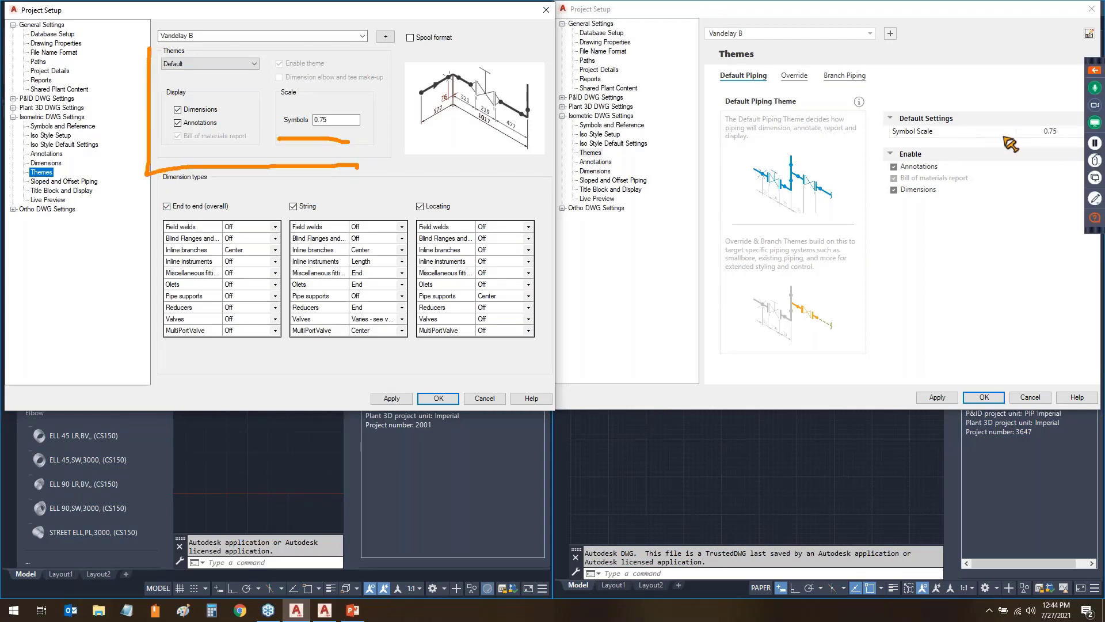
mouse_move(1014, 141)
left_mouse_down()
mouse_move(1082, 161)
mouse_move(1060, 107)
left_mouse_up()
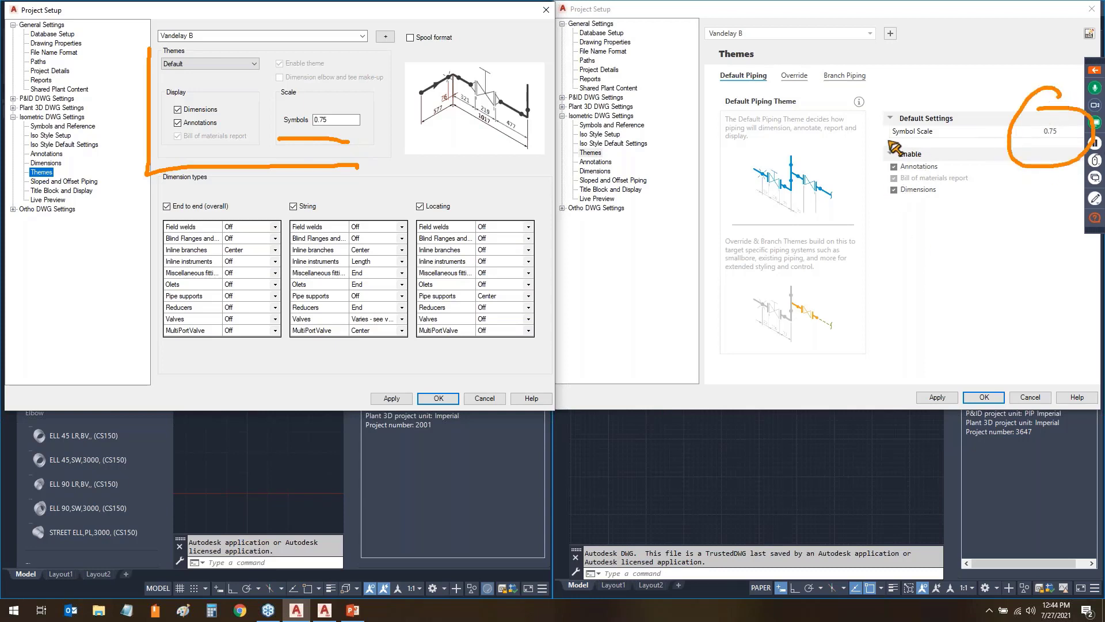
mouse_move(895, 148)
left_mouse_down()
mouse_move(917, 233)
mouse_move(889, 151)
left_mouse_up()
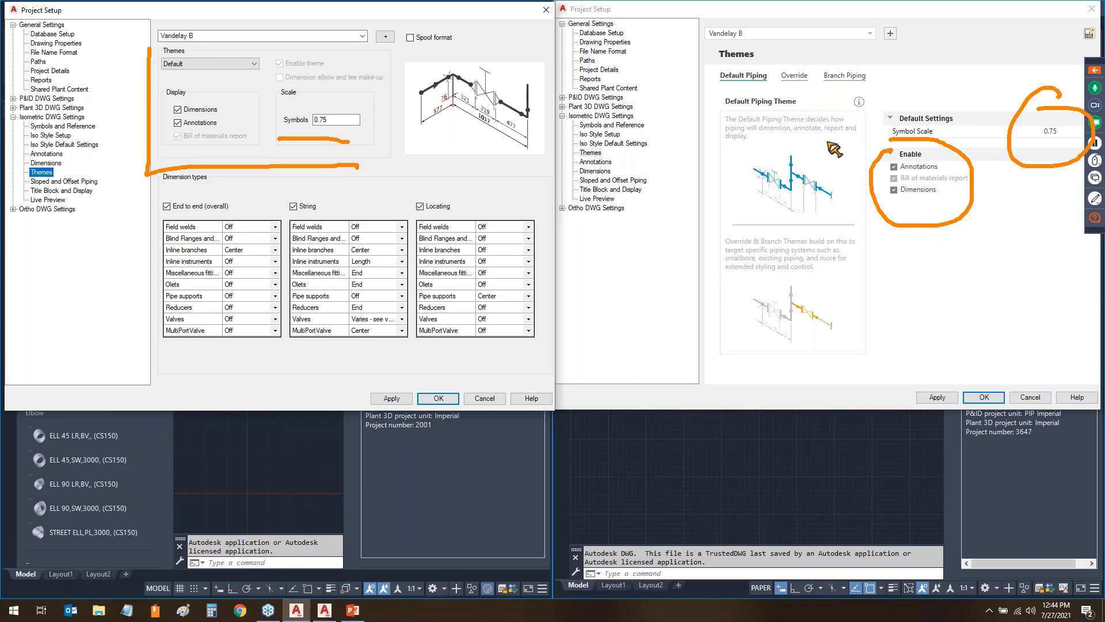
left_click_drag(781, 86, 864, 87)
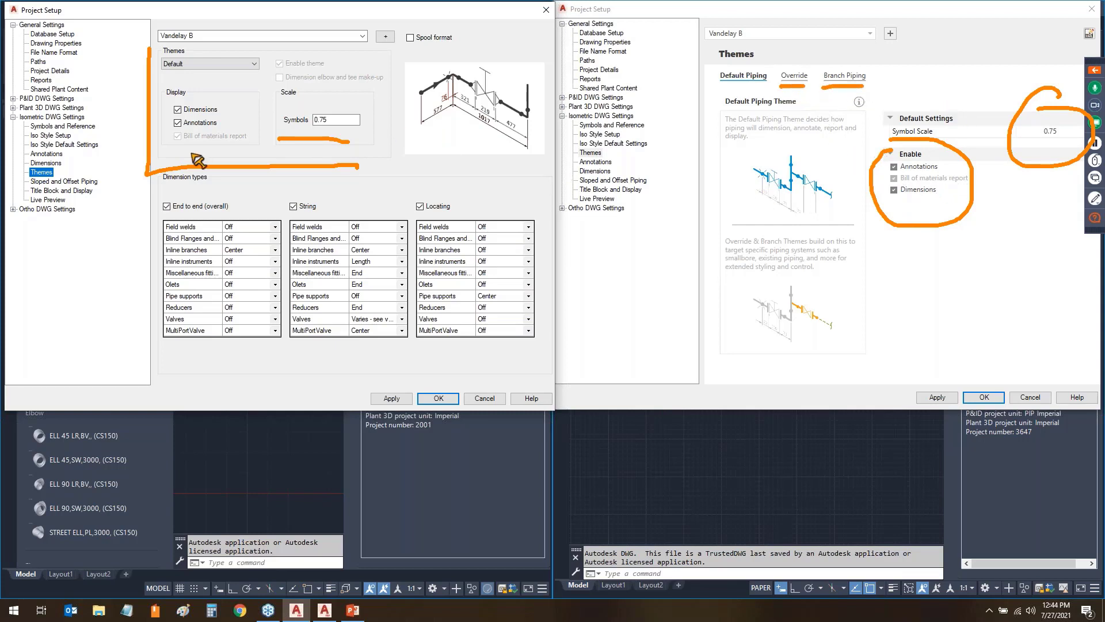
- Mark up the display options and the Dimension types tables on the 2021 Themes page for comparison with the redesigned 2022 page
mouse_move(167, 152)
left_mouse_down()
mouse_move(221, 153)
mouse_move(262, 122)
mouse_move(231, 87)
mouse_move(176, 82)
mouse_move(166, 142)
mouse_move(205, 150)
left_mouse_up()
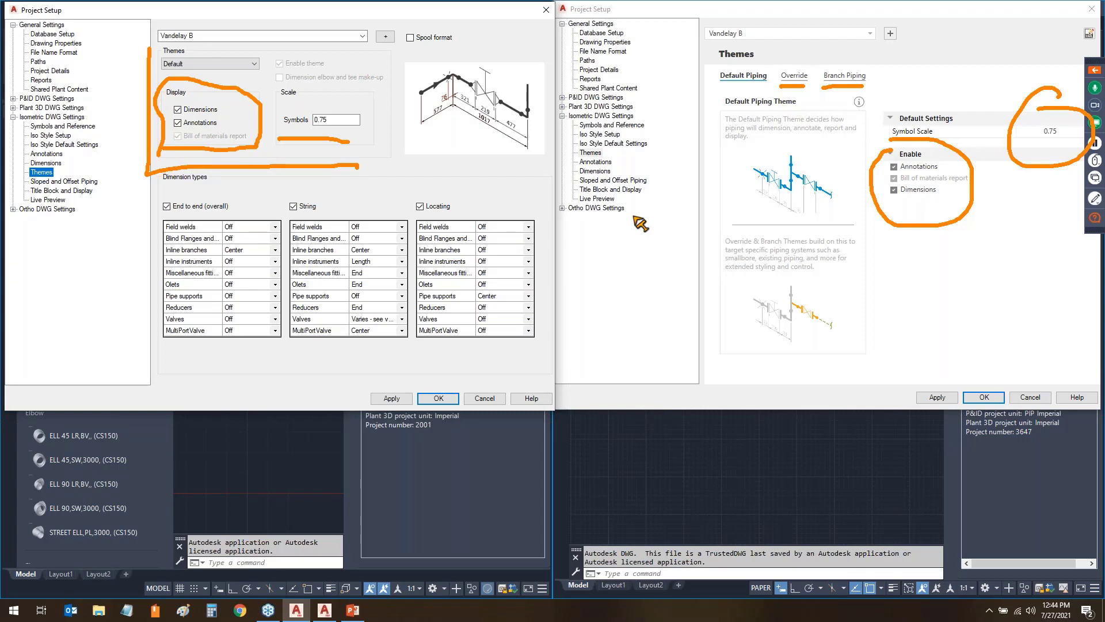
key("Escape")
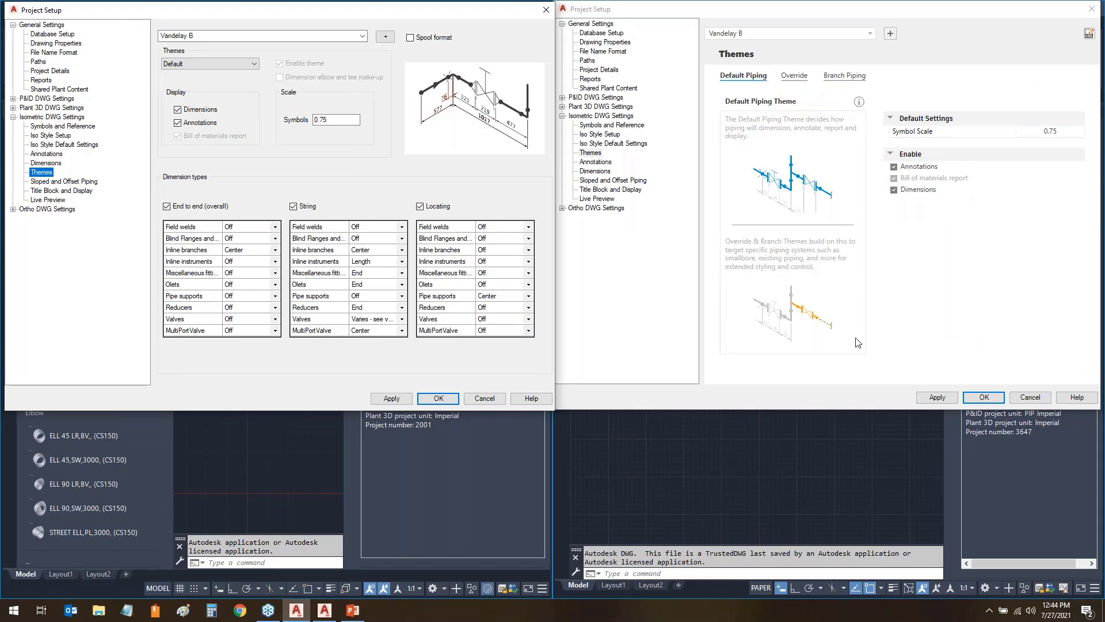
mouse_move(157, 166)
left_mouse_down()
mouse_move(324, 161)
mouse_move(524, 183)
mouse_move(546, 360)
mouse_move(234, 364)
mouse_move(151, 345)
mouse_move(150, 156)
mouse_move(187, 191)
mouse_move(210, 191)
left_mouse_up()
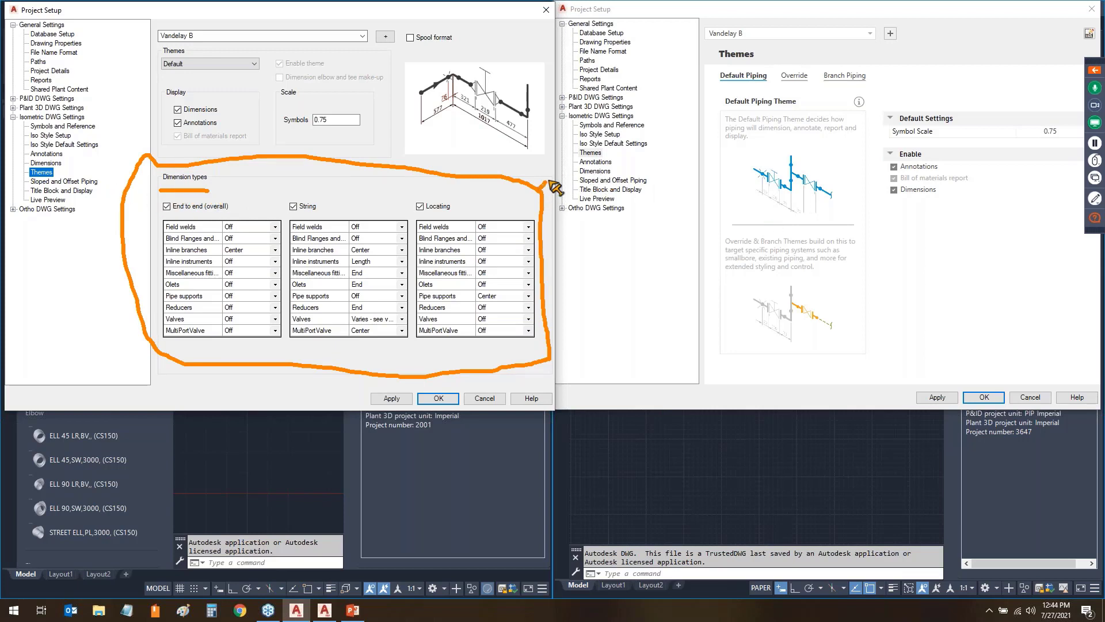
left_click_drag(540, 190, 574, 170)
key("Escape")
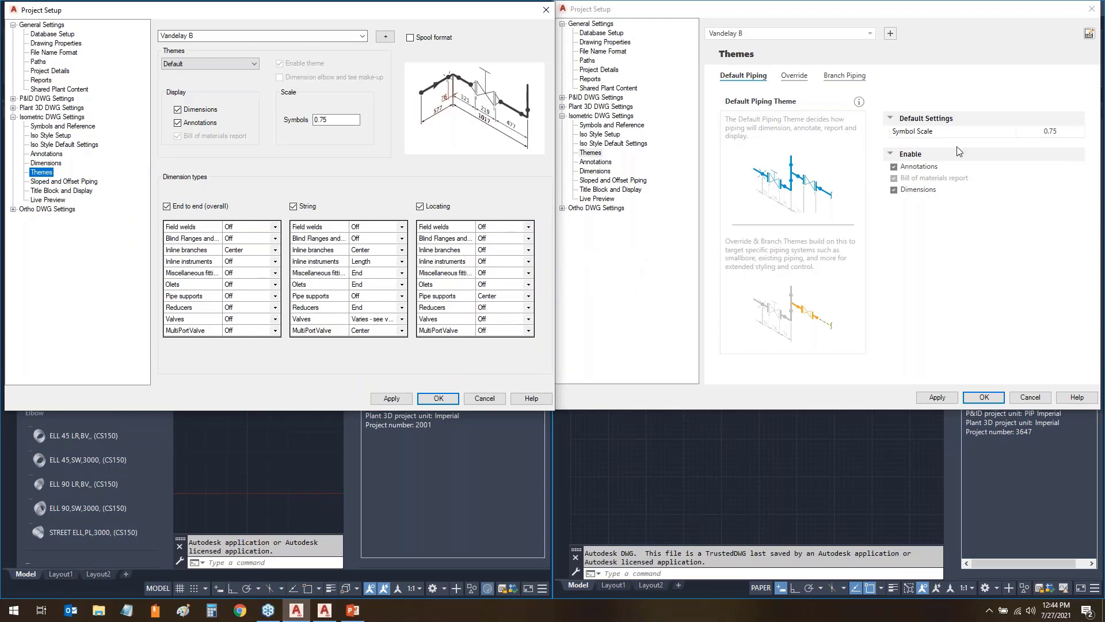
left_click(1098, 70)
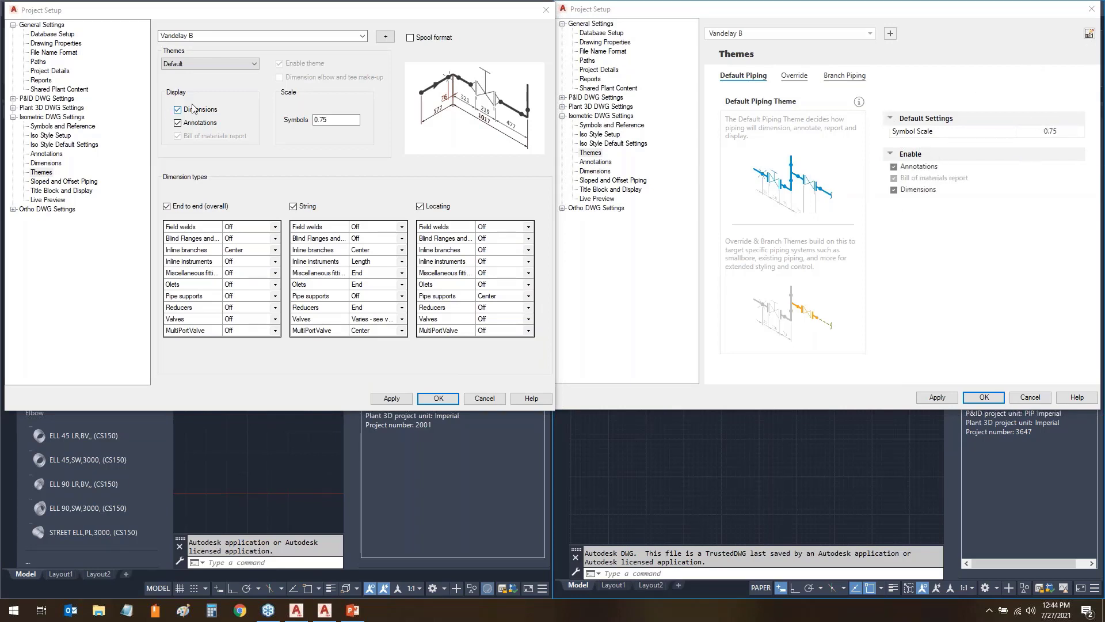
- Show the 2022 Override themes with Continuation/Connection Piping selected, and mark the matching entries in the 2021 theme list
left_click(794, 76)
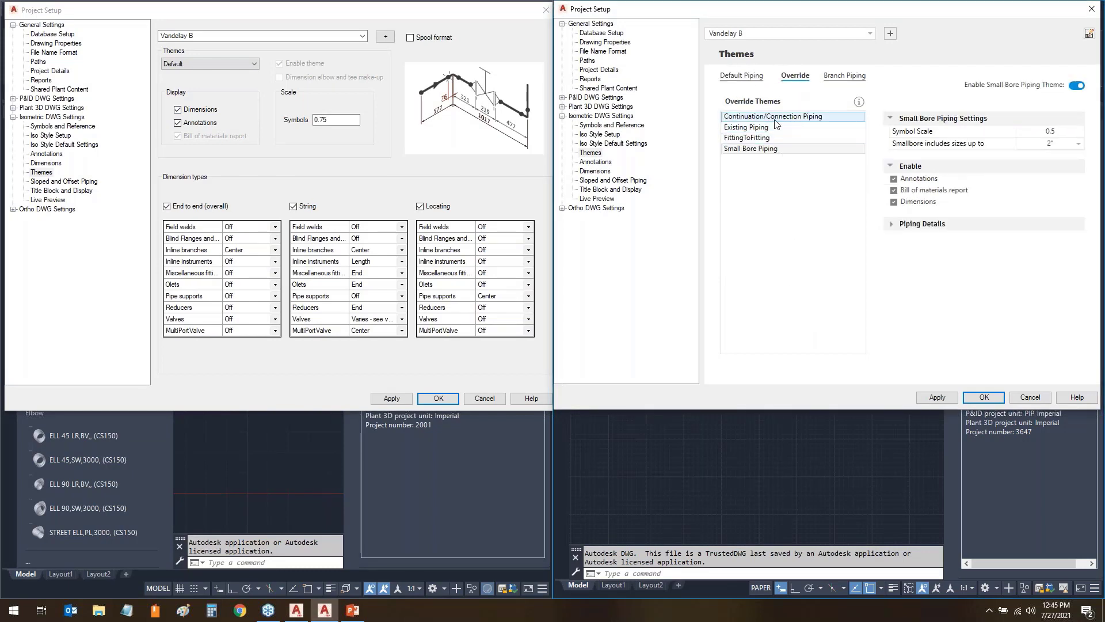
left_click(754, 117)
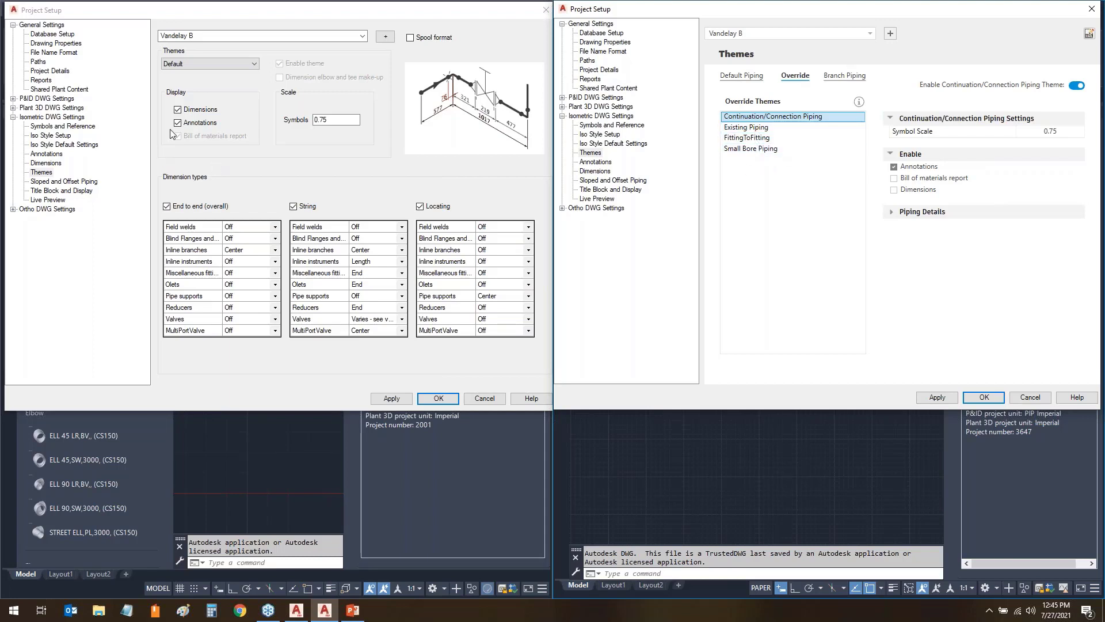
left_click(245, 65)
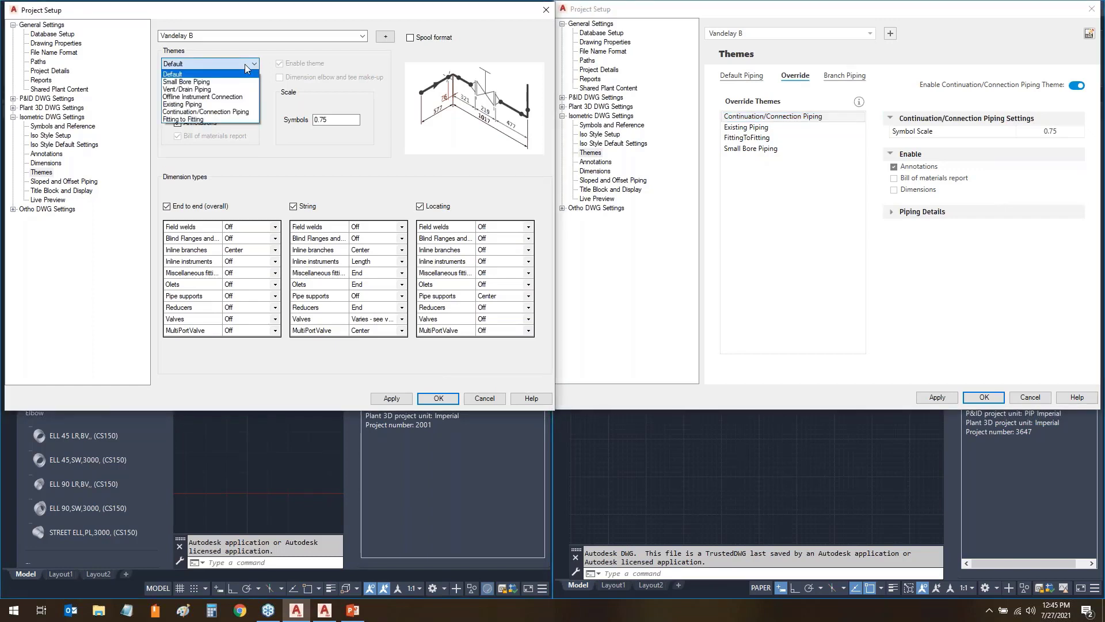
left_click_drag(254, 109, 291, 111)
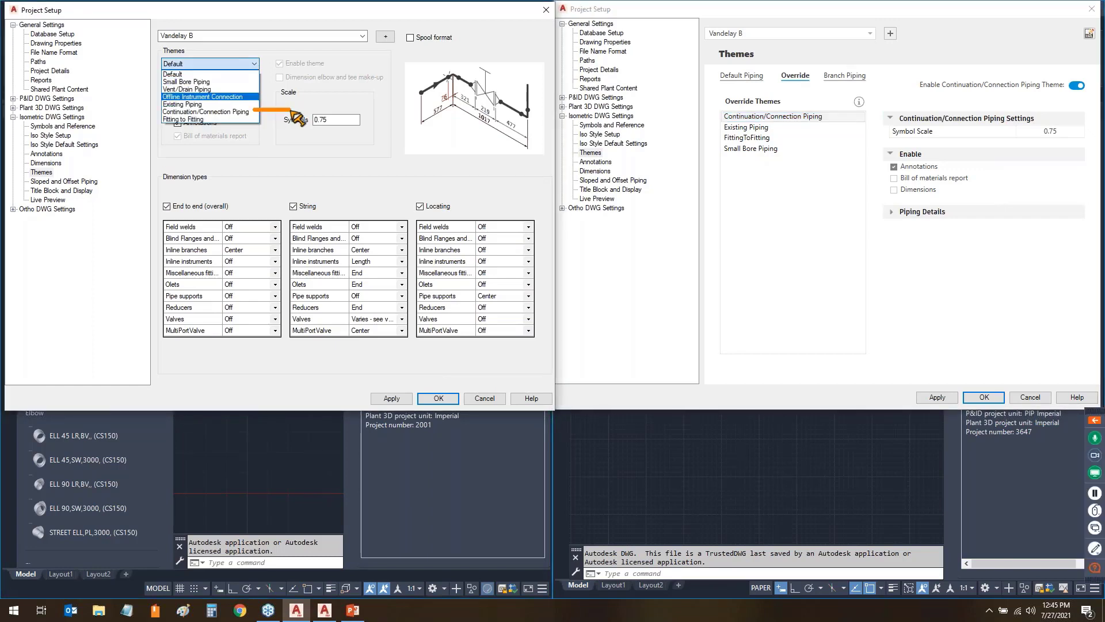
mouse_move(204, 122)
left_mouse_down()
mouse_move(249, 126)
mouse_move(229, 105)
mouse_move(237, 77)
left_mouse_up()
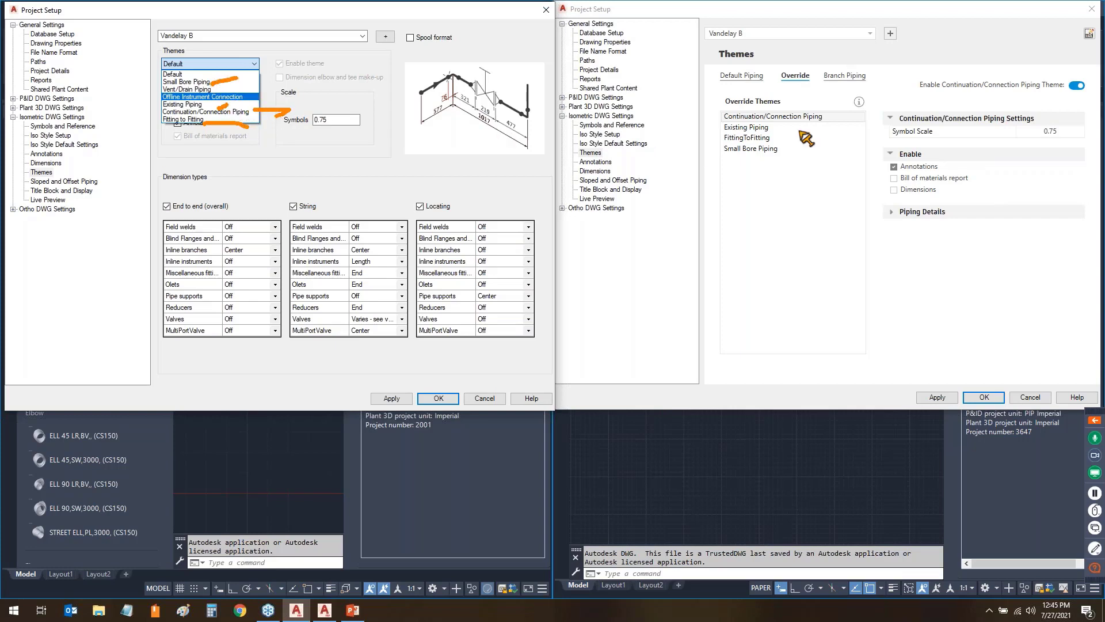
mouse_move(254, 76)
left_mouse_down()
mouse_move(274, 119)
mouse_move(249, 123)
left_mouse_up()
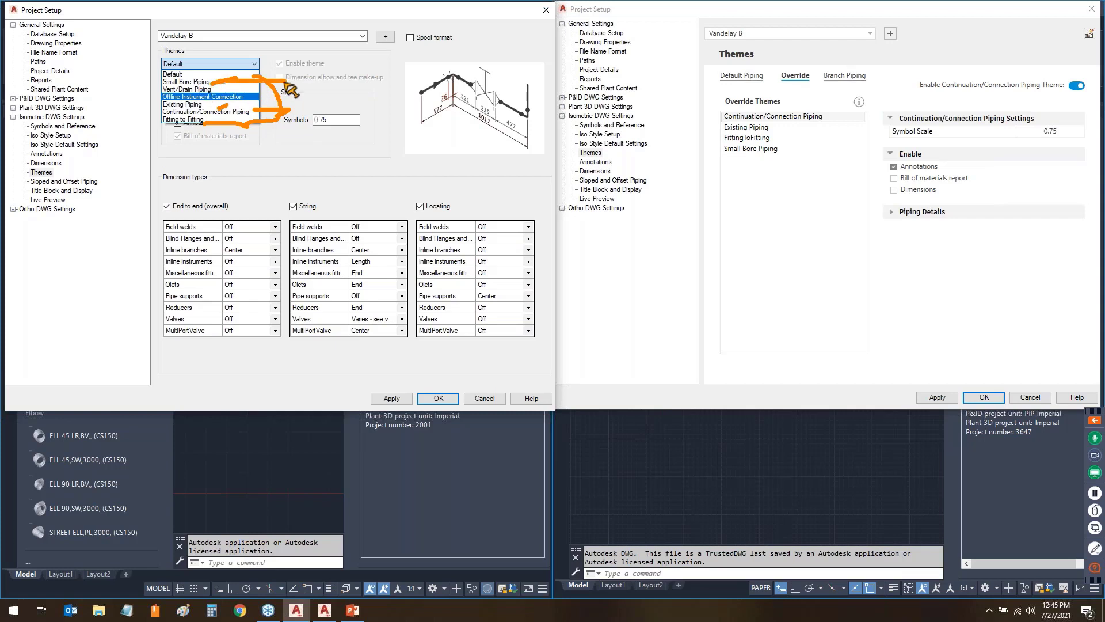
- Show the Small Bore Piping theme in both Project Setup dialogs and compare its symbol scale and display options
left_click(205, 61)
left_click(188, 82)
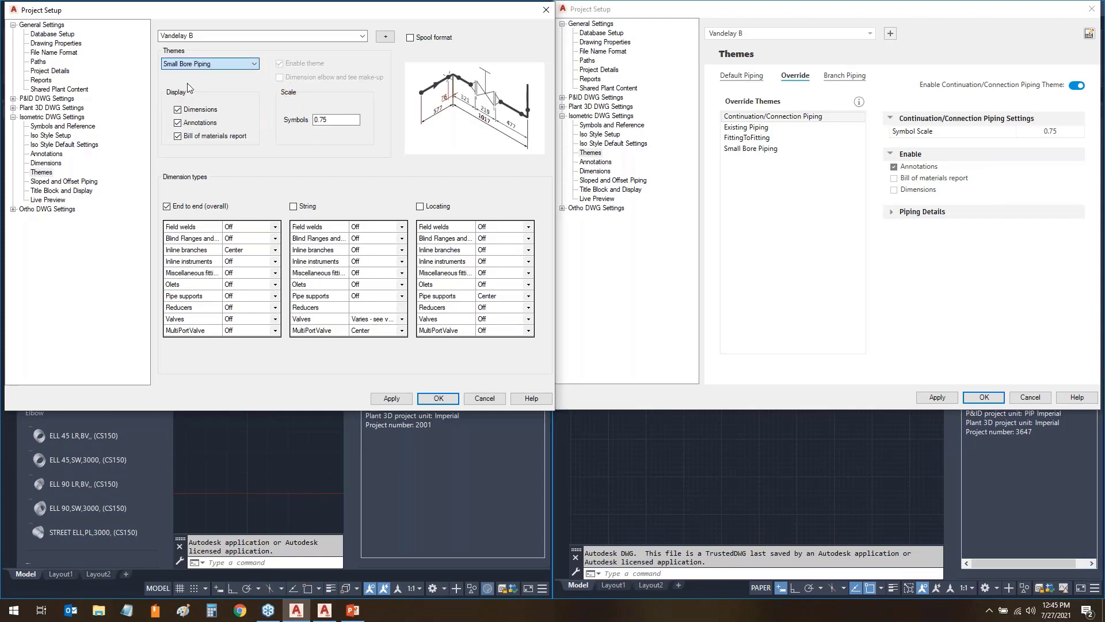
left_click(755, 149)
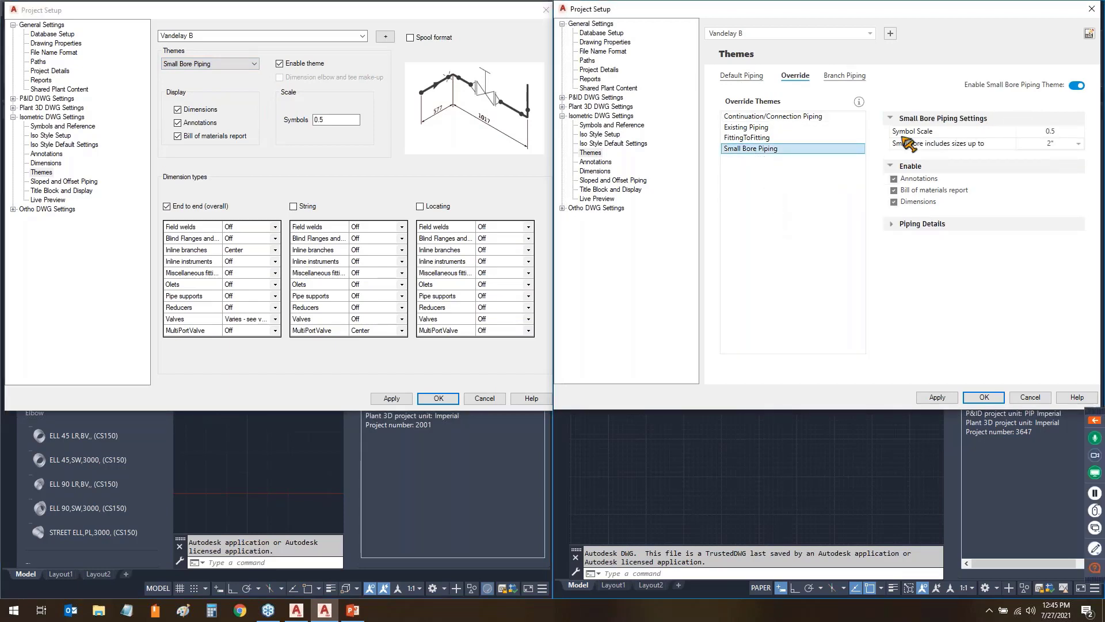
left_click_drag(880, 136, 829, 140)
left_click_drag(301, 123, 353, 134)
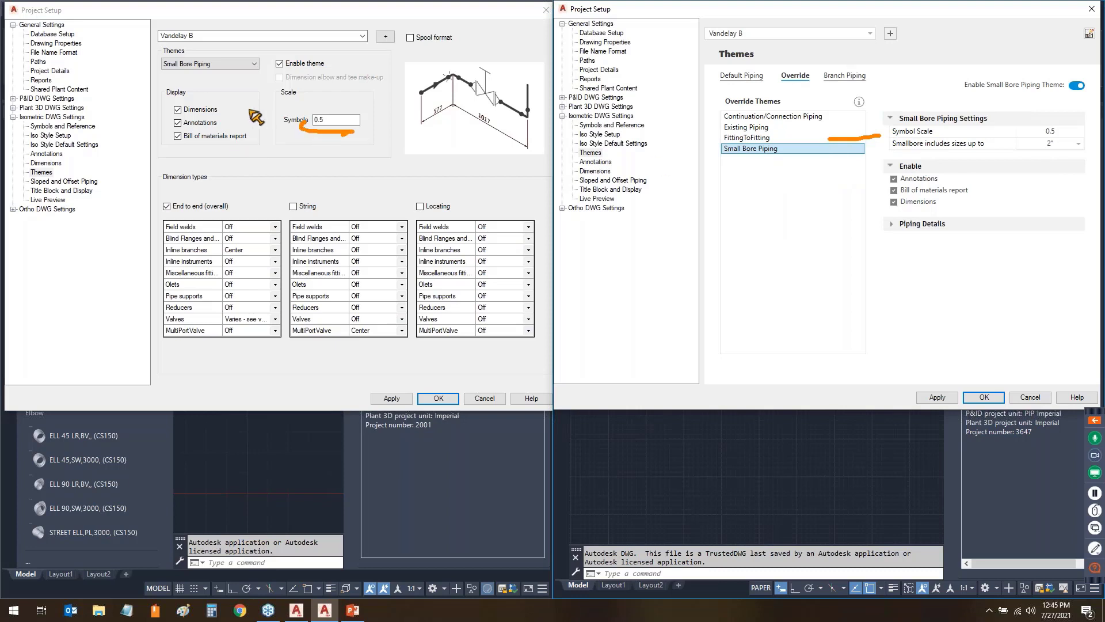
mouse_move(149, 86)
left_mouse_down()
mouse_move(236, 81)
mouse_move(164, 153)
mouse_move(184, 91)
left_mouse_up()
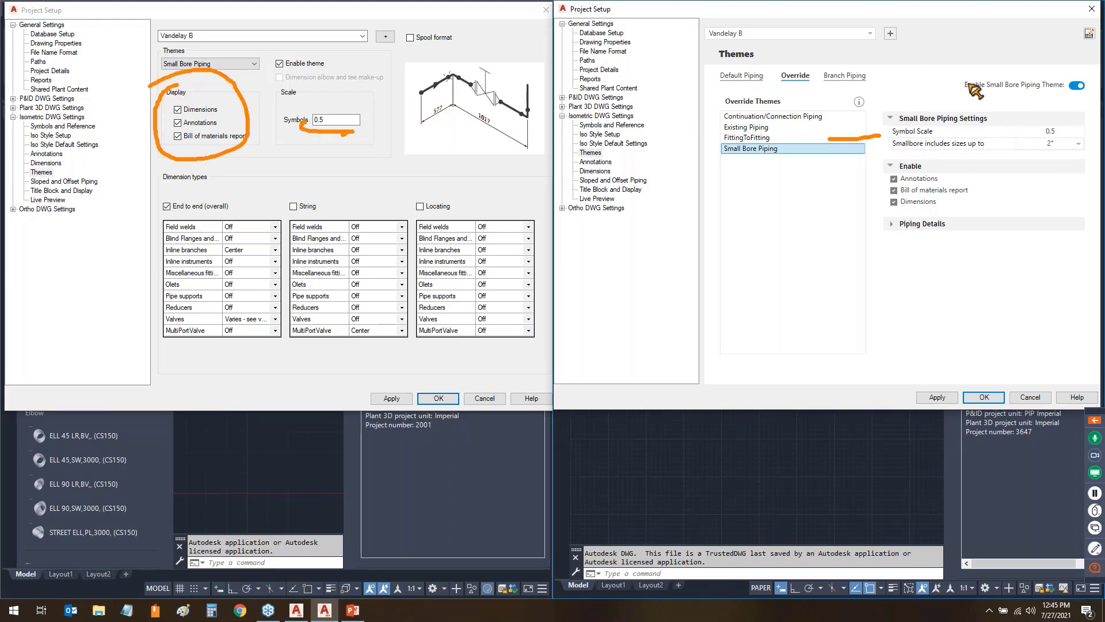
mouse_move(881, 157)
left_mouse_down()
mouse_move(972, 185)
mouse_move(894, 171)
left_mouse_up()
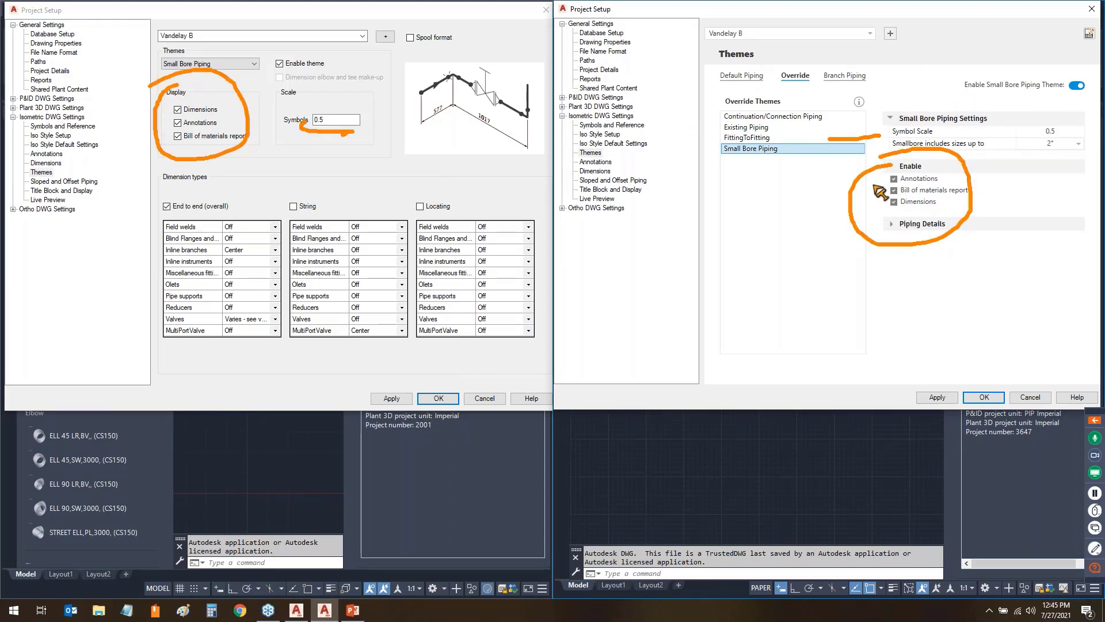
key("Escape")
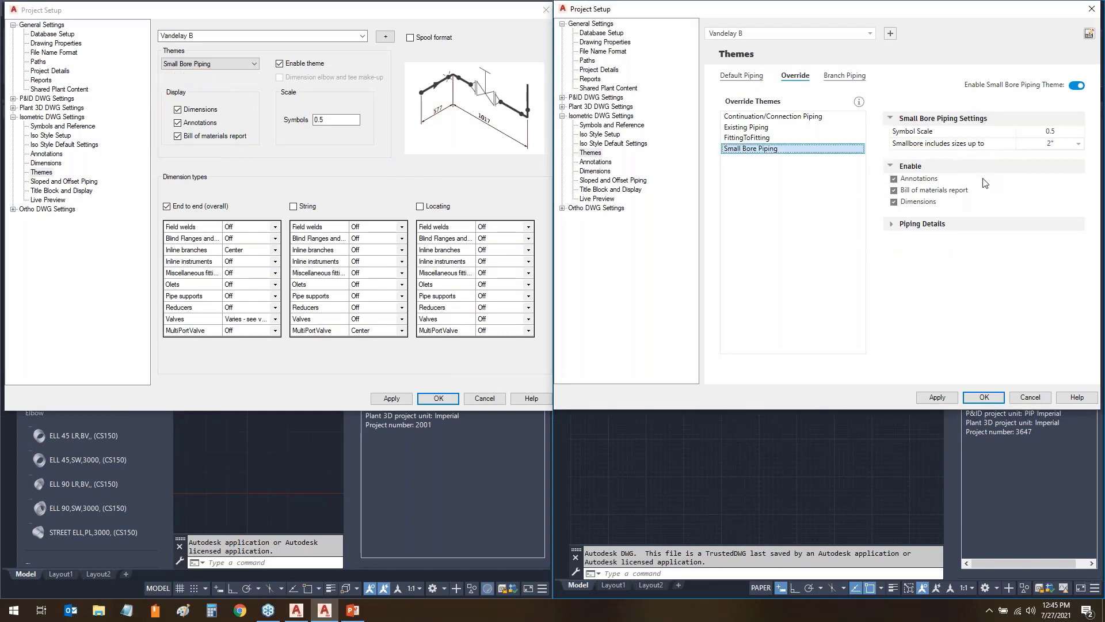
- Compare the 2022 small bore size limit with the Alternate Line Settings on the 2021 Dimensions page, then return to the 2021 Themes page
key("ctrl+shift+d")
mouse_move(889, 155)
left_mouse_down()
mouse_move(1002, 151)
mouse_move(971, 169)
mouse_move(1036, 153)
left_mouse_up()
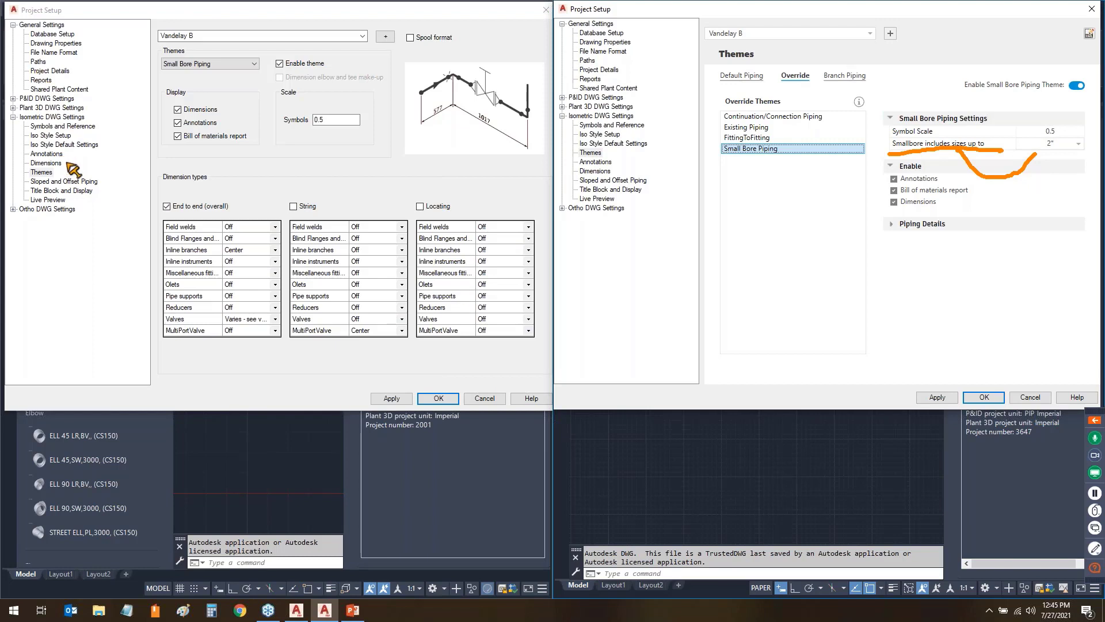
left_click_drag(65, 163, 118, 160)
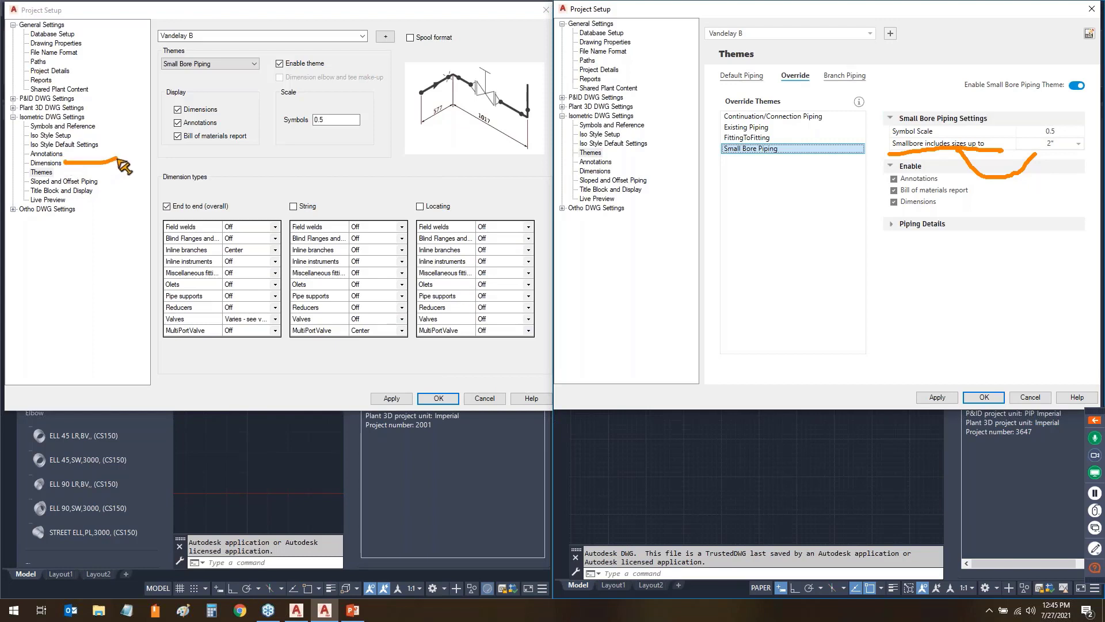
key("Escape")
left_click(46, 163)
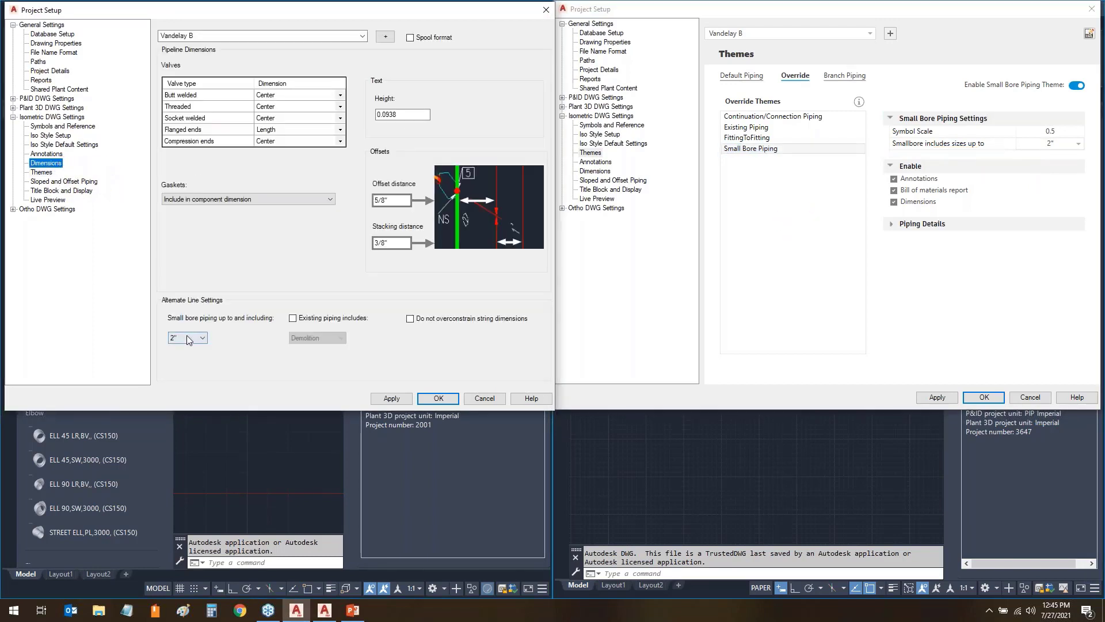
mouse_move(150, 275)
left_mouse_down()
mouse_move(148, 363)
mouse_move(239, 363)
mouse_move(288, 314)
mouse_move(142, 274)
left_mouse_up()
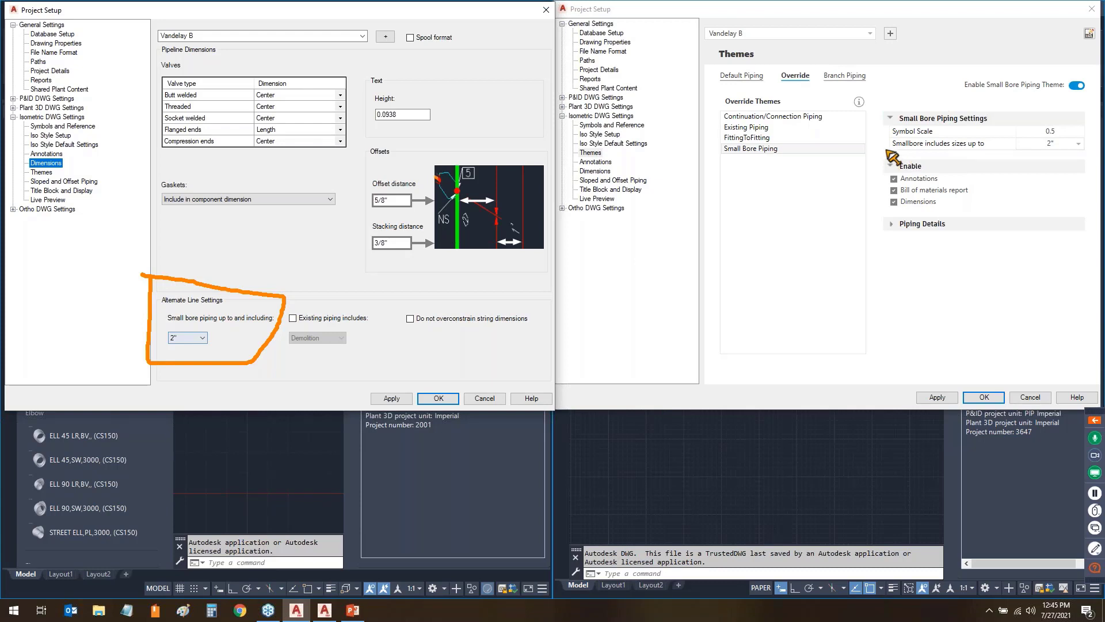
mouse_move(888, 151)
left_mouse_down()
mouse_move(419, 311)
mouse_move(293, 302)
left_mouse_up()
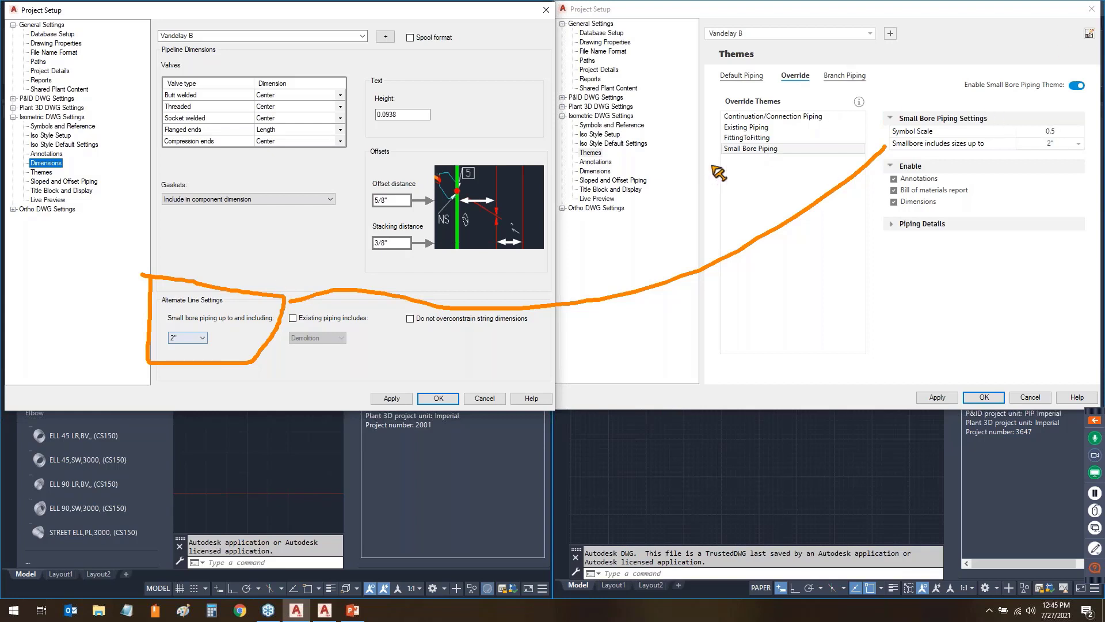
left_click_drag(713, 163, 791, 163)
left_click_drag(171, 326, 235, 323)
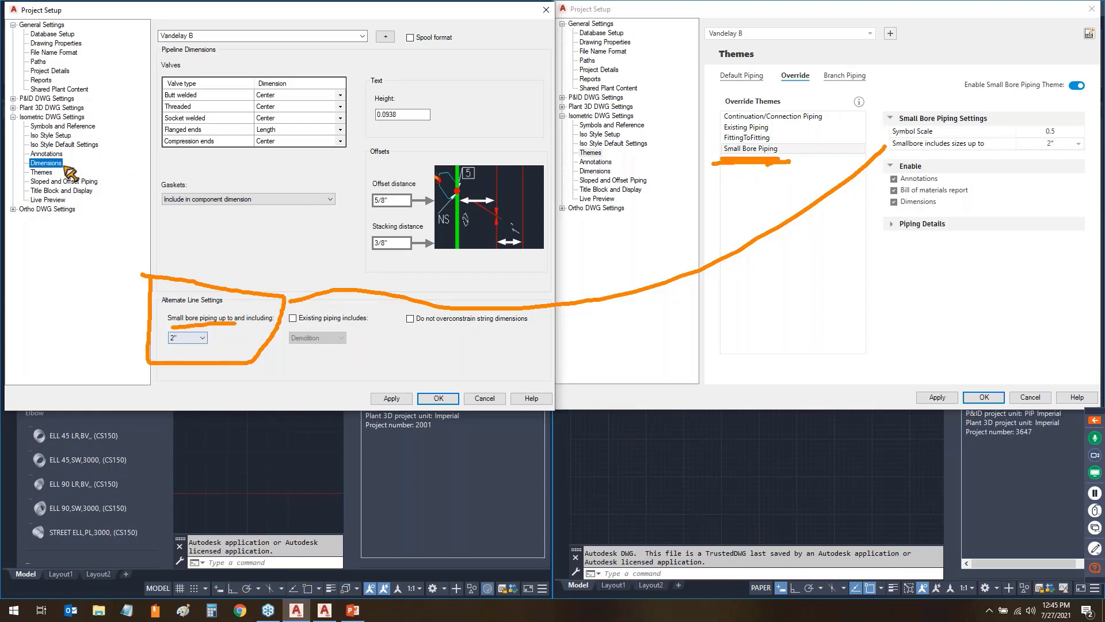
key("Escape")
left_click(42, 173)
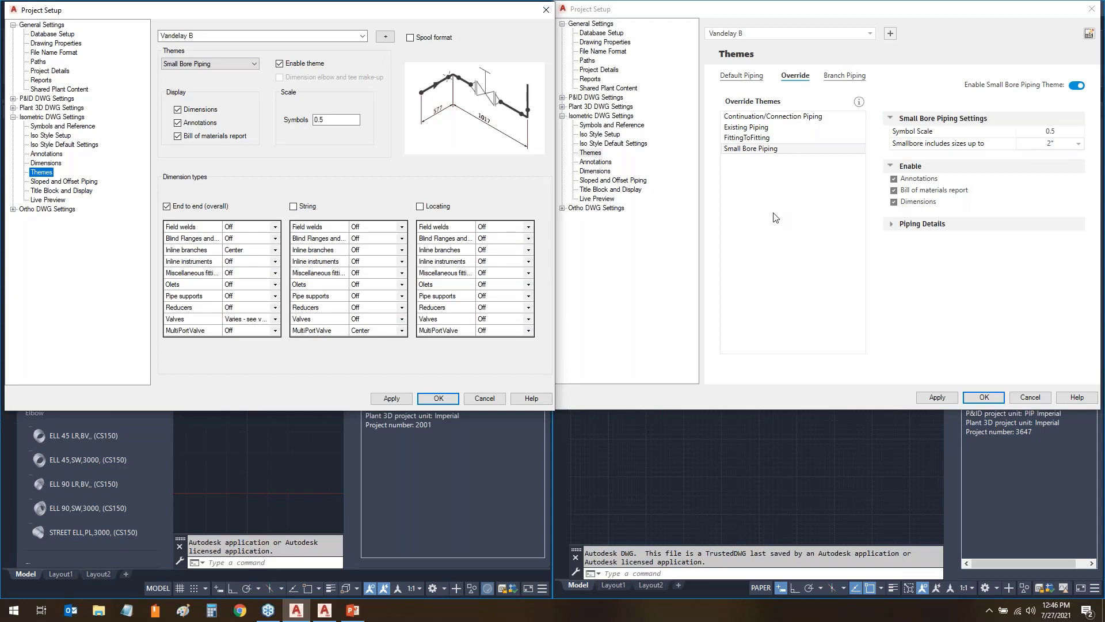
- Show the Vent/Drain Piping theme in both dialogs, using the 2022 Branch Piping themes, and compare the available settings
left_click(842, 81)
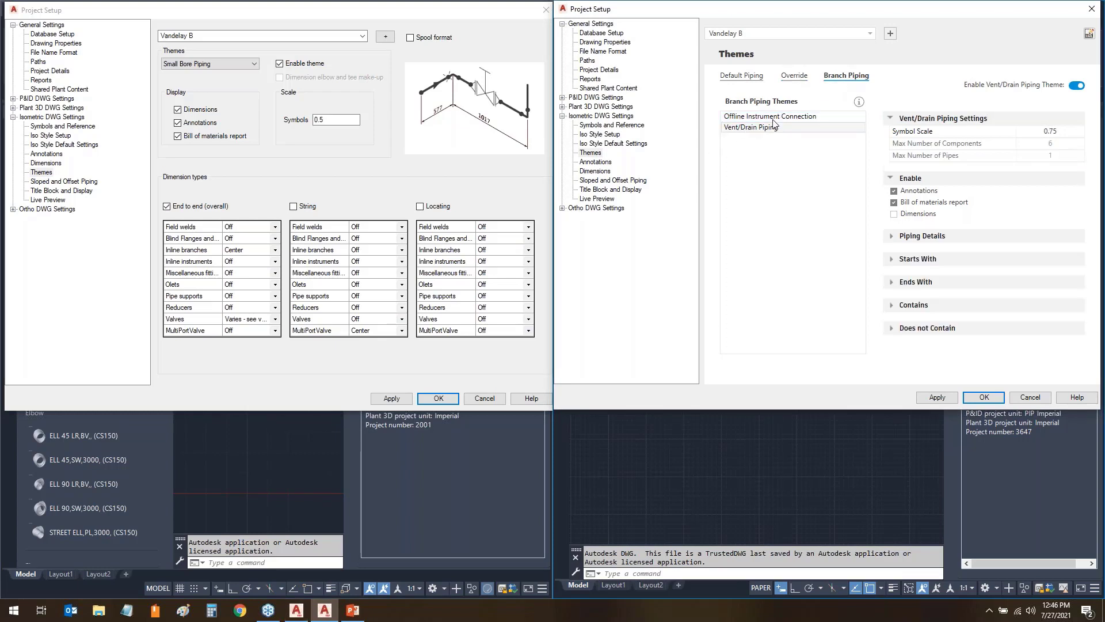
left_click(225, 66)
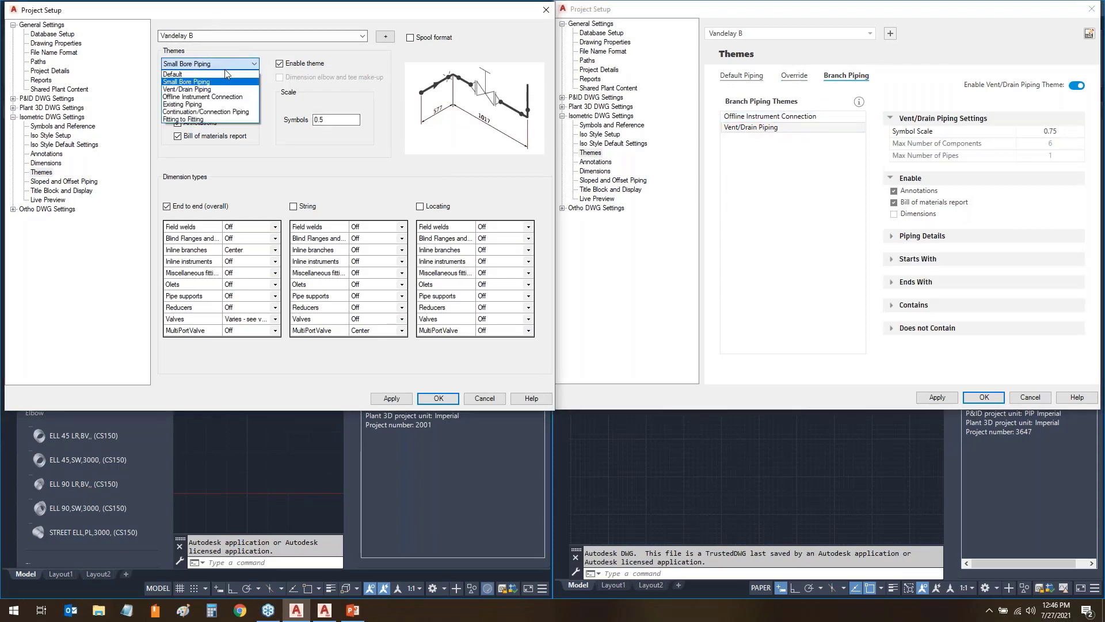
left_click(191, 91)
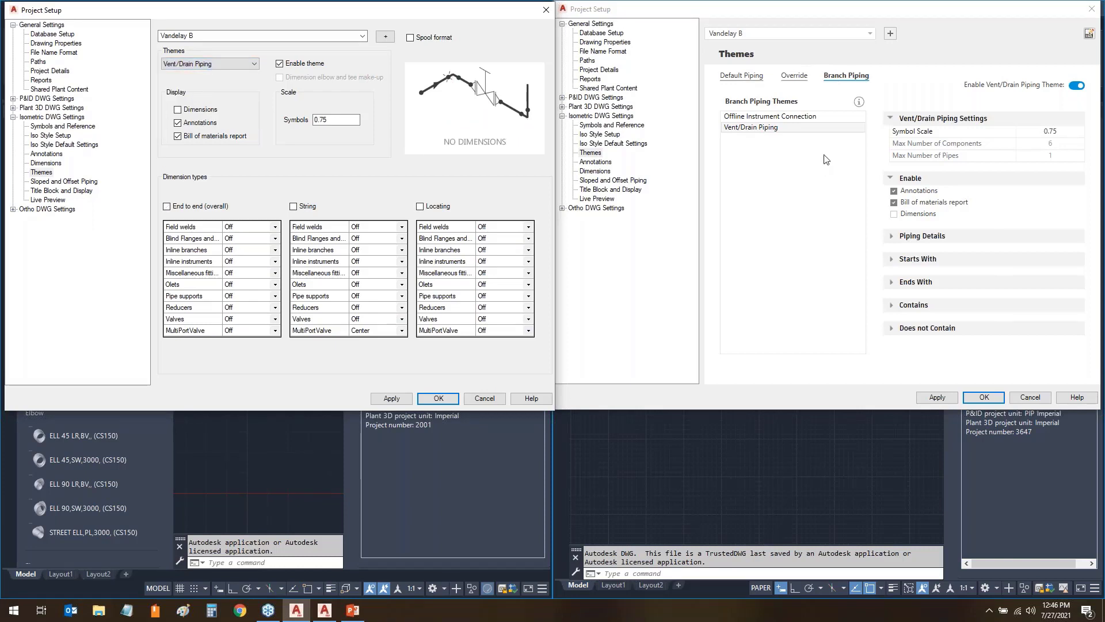
left_click(750, 130)
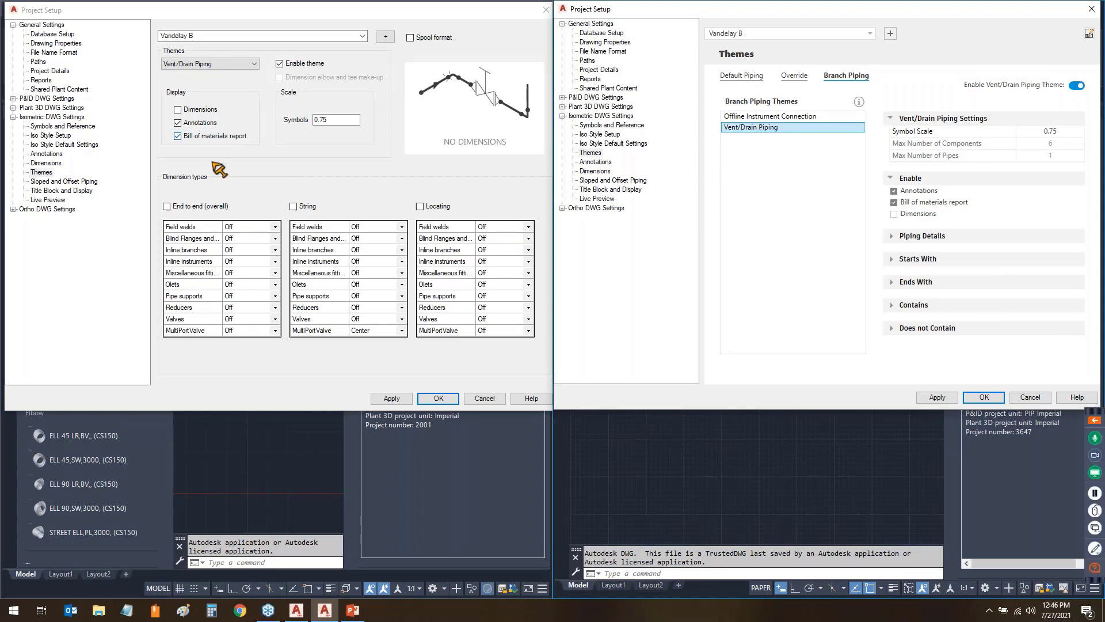
mouse_move(162, 156)
left_mouse_down()
mouse_move(298, 158)
mouse_move(299, 88)
mouse_move(144, 125)
mouse_move(171, 138)
left_mouse_up()
mouse_move(893, 97)
left_mouse_down()
mouse_move(866, 172)
mouse_move(879, 216)
mouse_move(832, 318)
mouse_move(871, 332)
left_mouse_up()
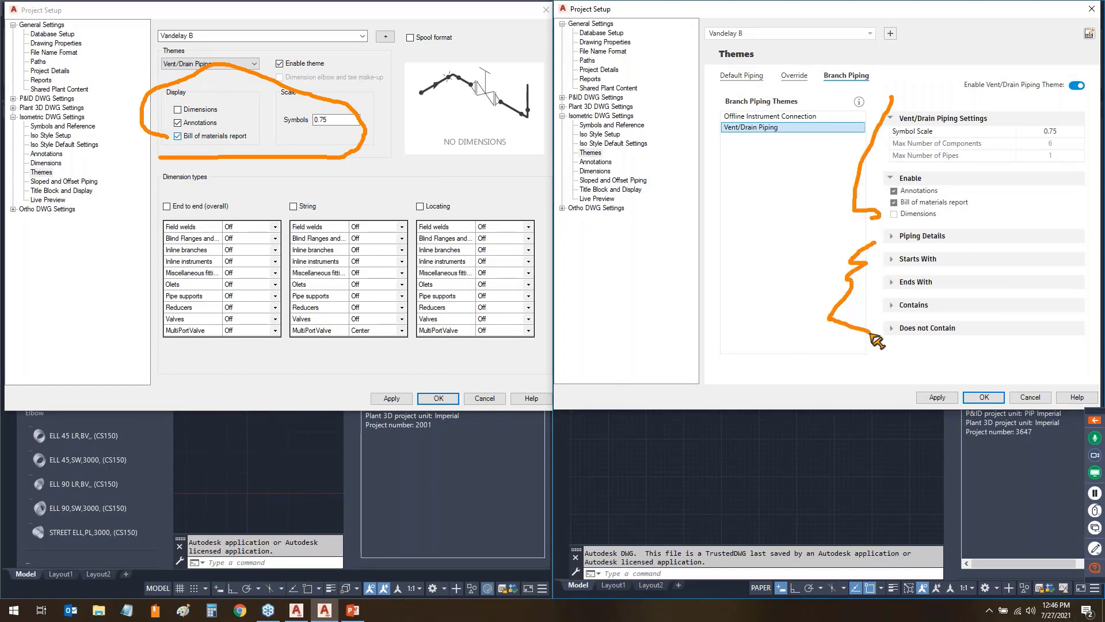
key("Escape")
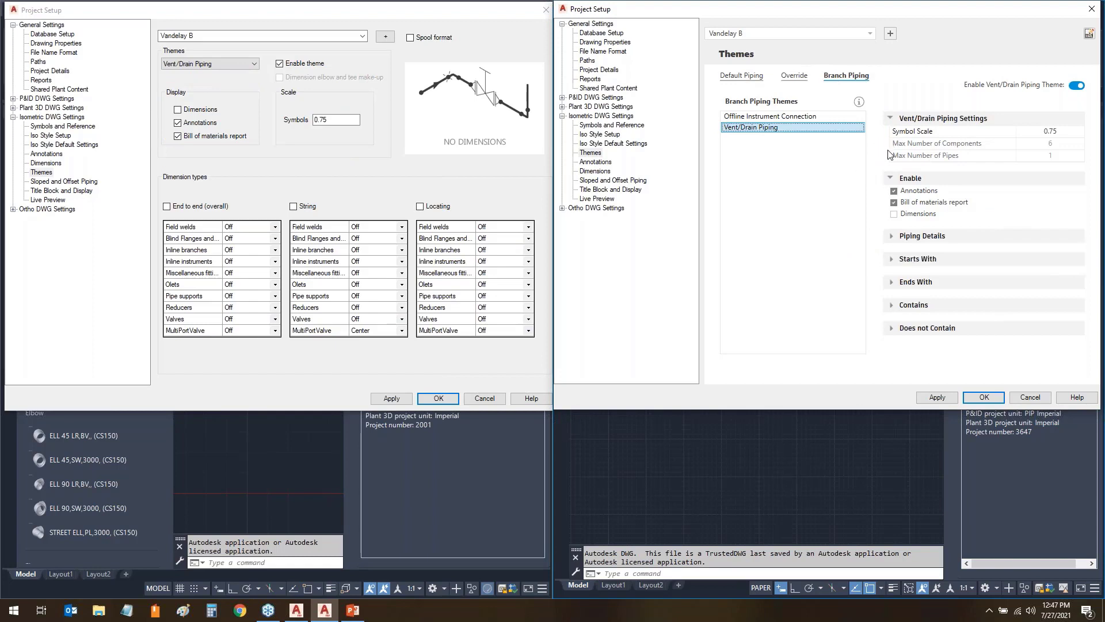
- Examine the maximum component and pipe counts and the Ends With criteria of the 2022 Vent/Drain Piping theme
mouse_move(887, 144)
left_mouse_down()
mouse_move(870, 151)
mouse_move(888, 154)
left_mouse_up()
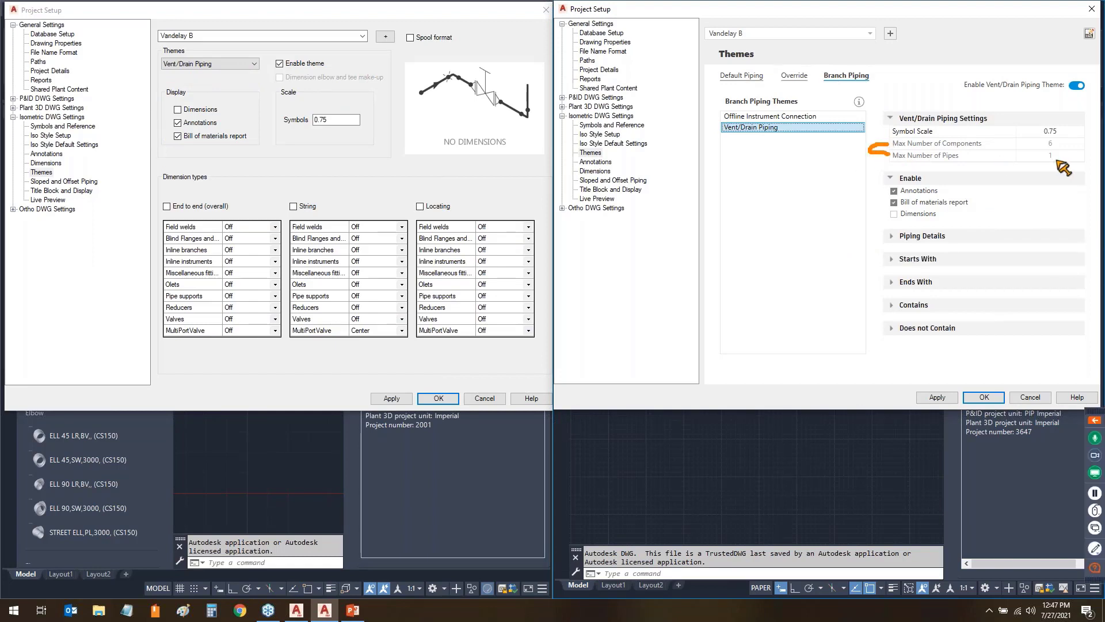
mouse_move(1062, 140)
left_mouse_down()
mouse_move(1090, 146)
mouse_move(1071, 163)
left_mouse_up()
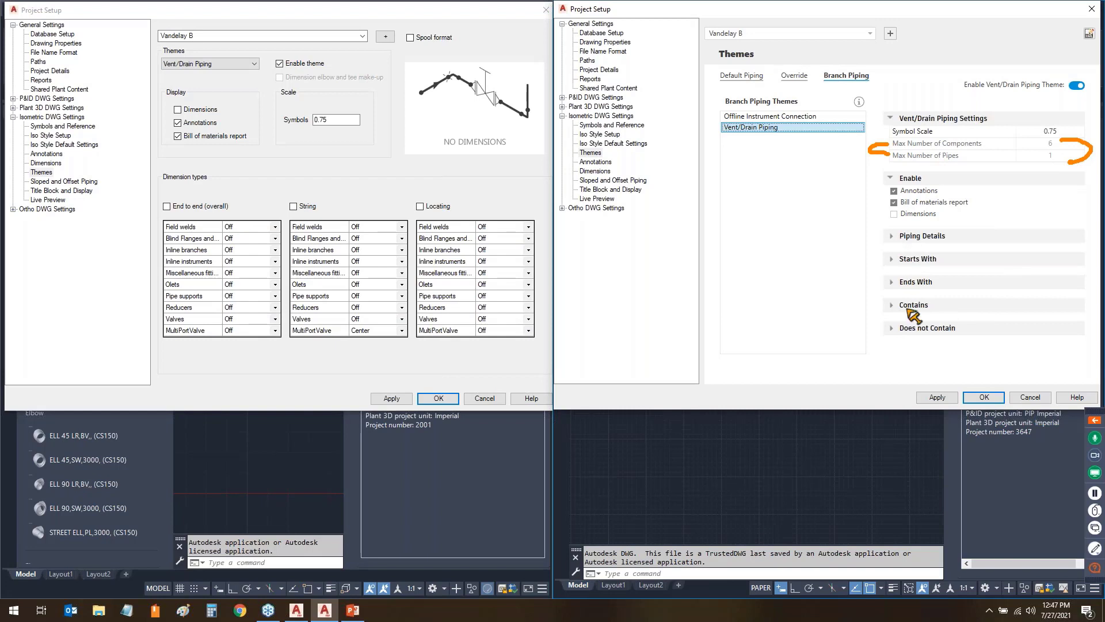
key("Escape")
left_click(891, 283)
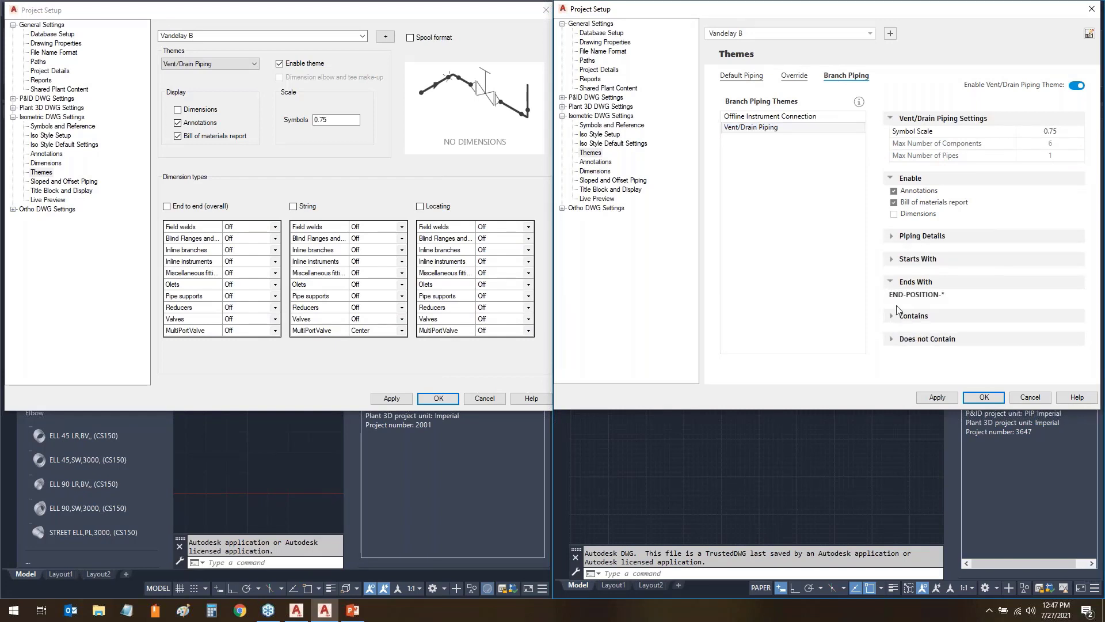
left_click(892, 284)
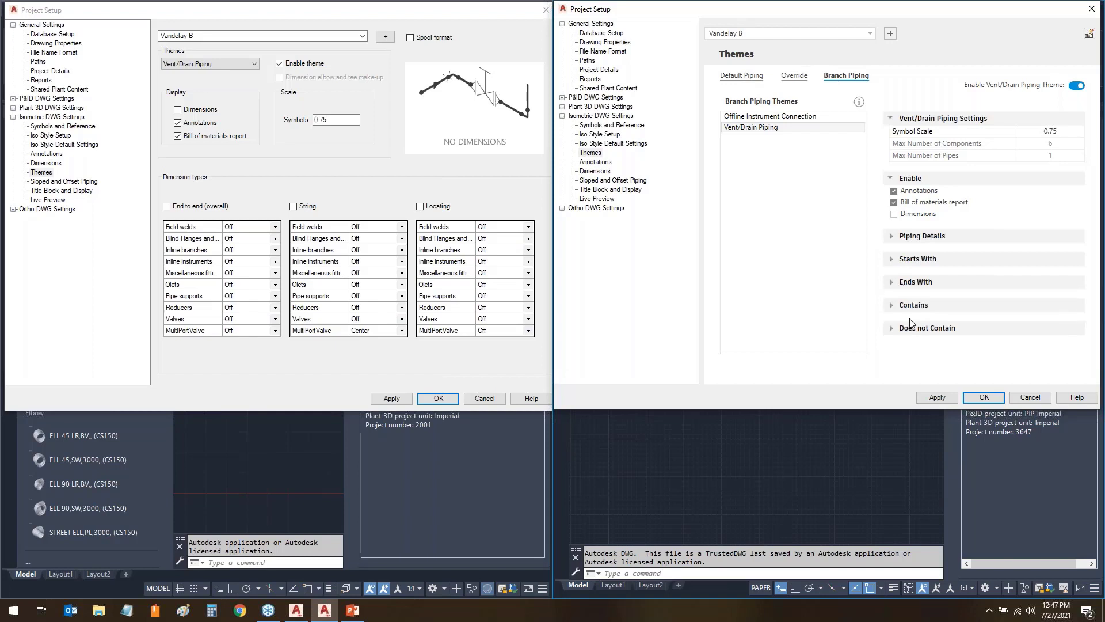
key("ctrl+shift+d")
left_click_drag(877, 139, 890, 152)
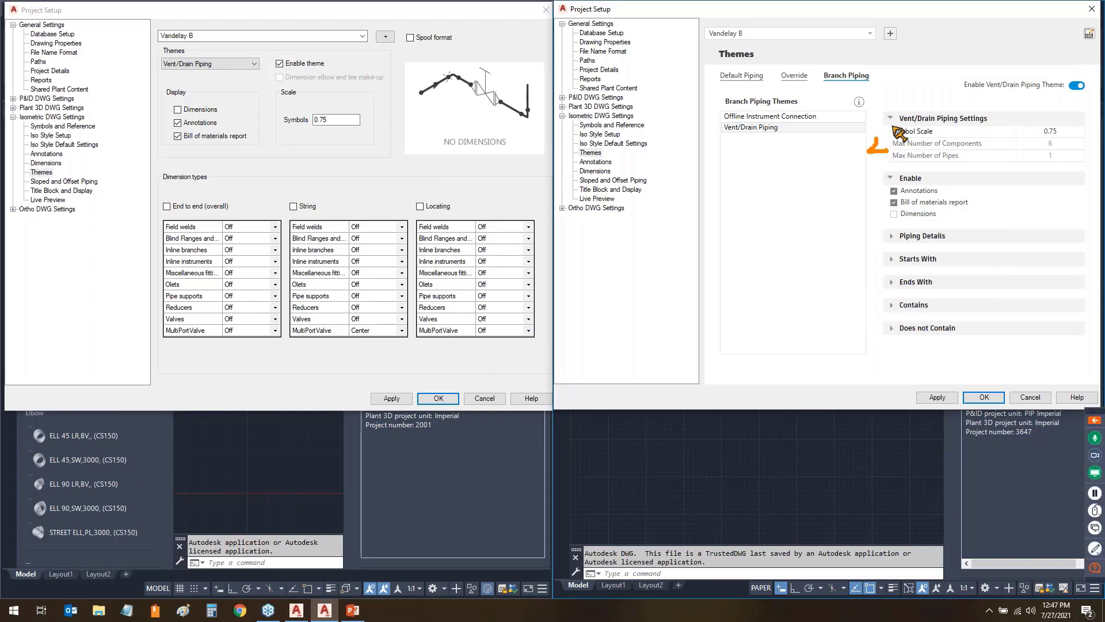
- Compare the 2022 Vent/Drain Piping theme's count limits and criteria sections with the 2021 theme's display options
mouse_move(863, 225)
left_mouse_down()
mouse_move(864, 323)
mouse_move(885, 354)
left_mouse_up()
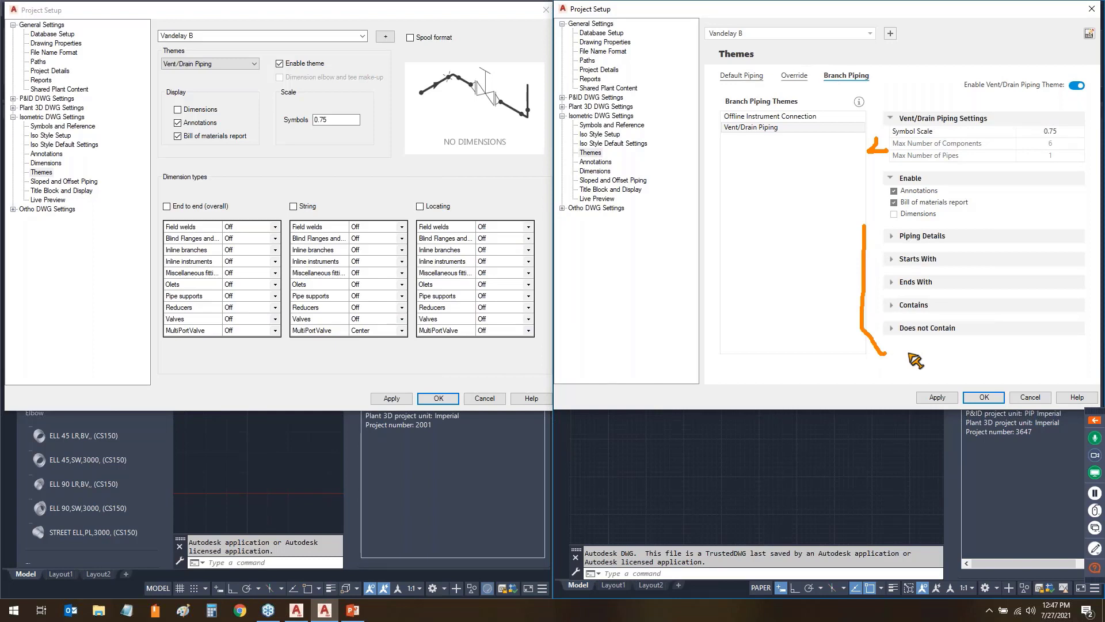
left_click_drag(175, 155, 308, 155)
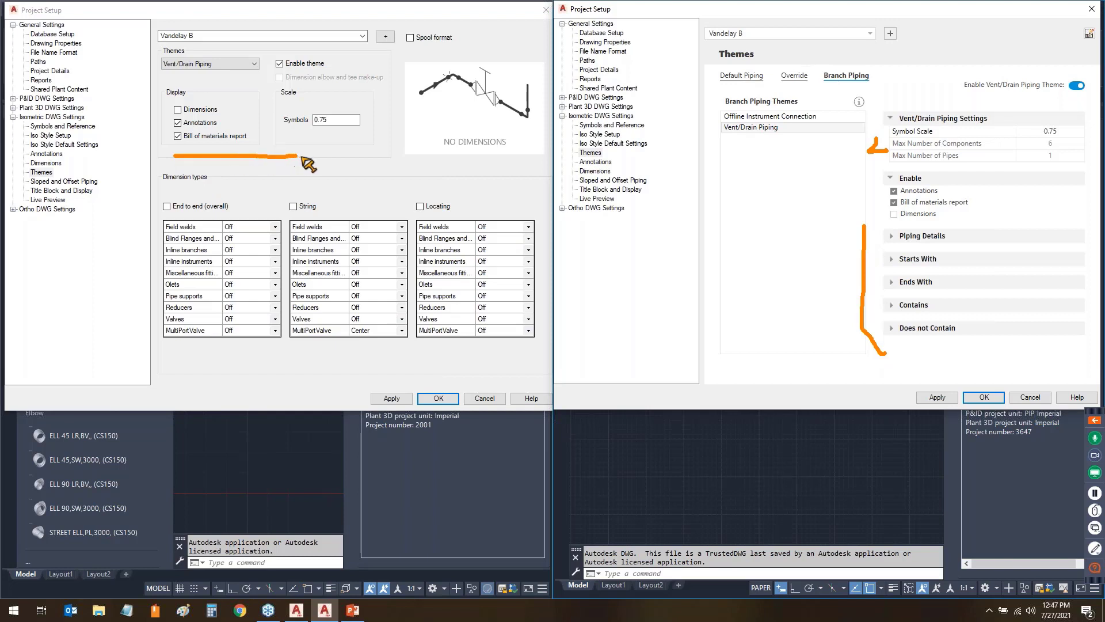
left_click_drag(863, 285, 786, 265)
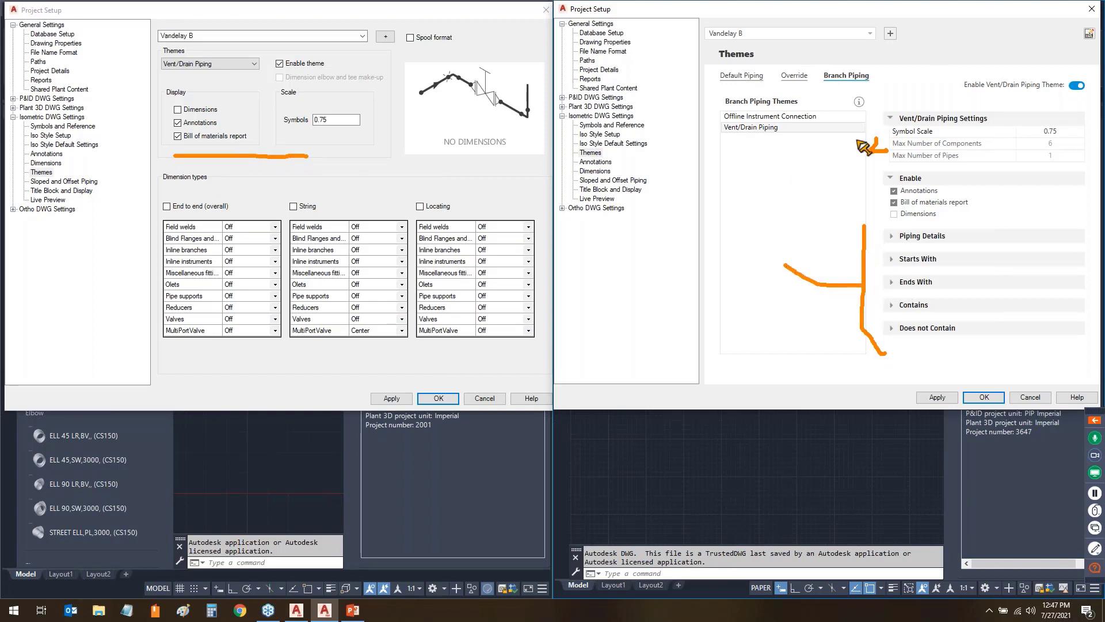
left_click_drag(872, 155, 781, 268)
left_click_drag(812, 263, 782, 268)
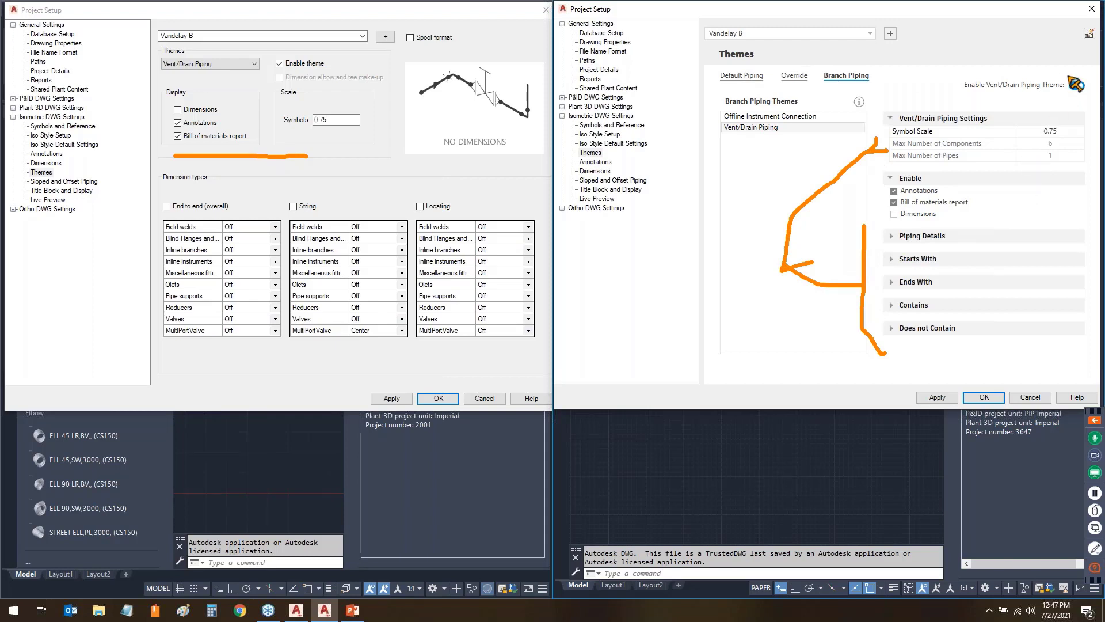
- Compare the theme enable controls in both dialogs, turning the 2022 Vent/Drain Piping theme off and back on
left_click_drag(1100, 17, 1081, 23)
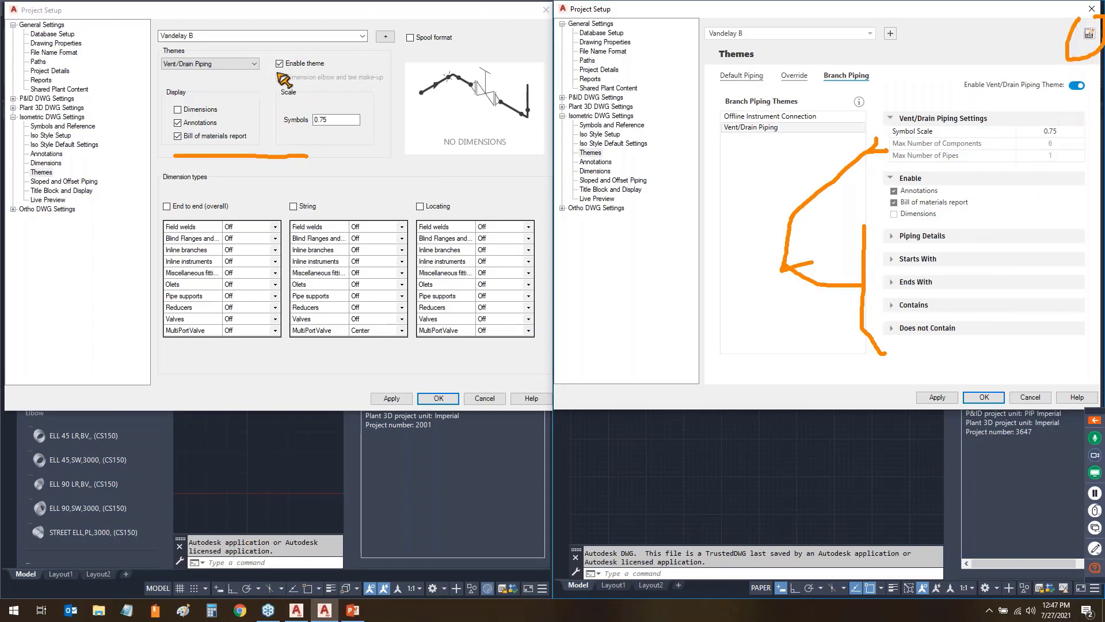
left_click_drag(293, 69, 259, 74)
mouse_move(962, 69)
left_mouse_down()
mouse_move(1103, 81)
mouse_move(981, 108)
mouse_move(1004, 63)
left_mouse_up()
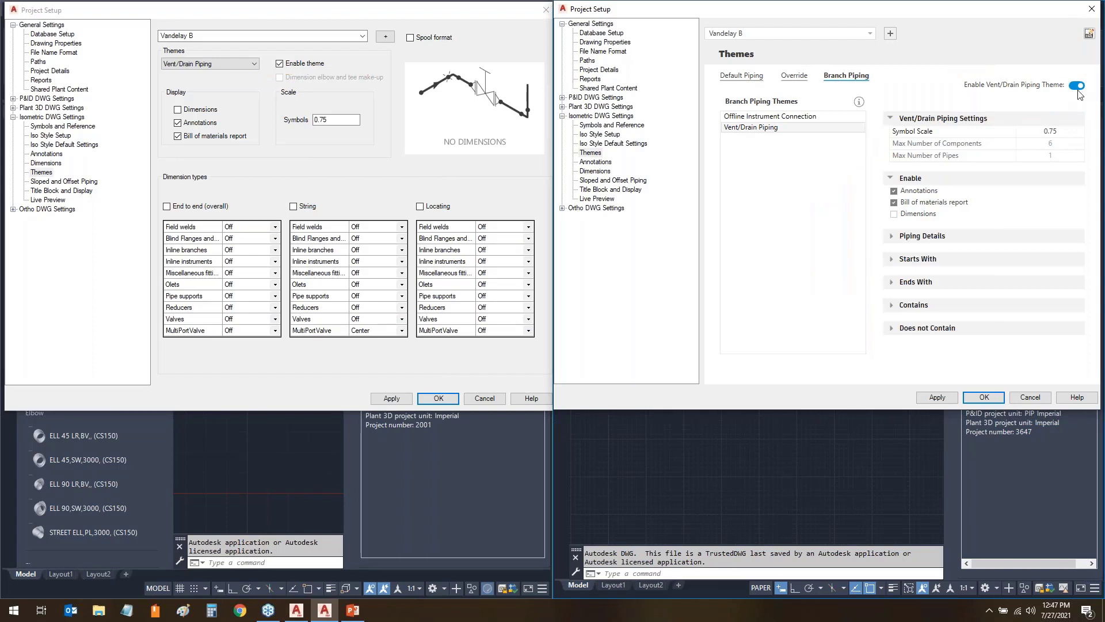
left_click(1076, 86)
left_click(1079, 87)
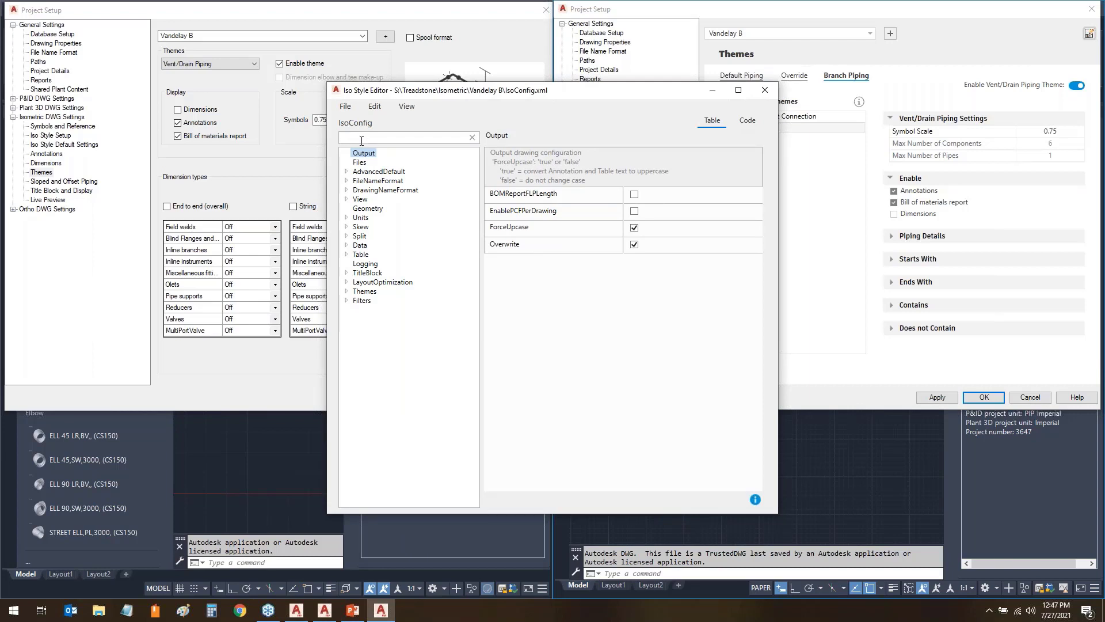
- Search the Iso Style Editor for "vent" and show the Vent/Drain Piping branch pattern theme's properties
type("vent")
left_click_drag(389, 292, 561, 348)
left_click_drag(340, 150, 385, 141)
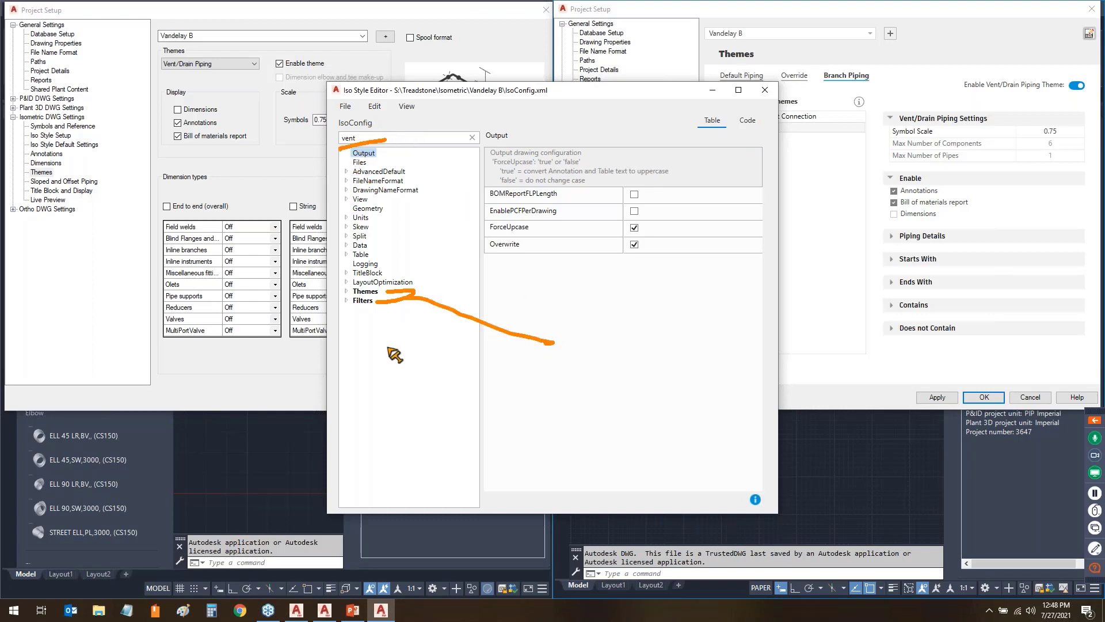
key("Escape")
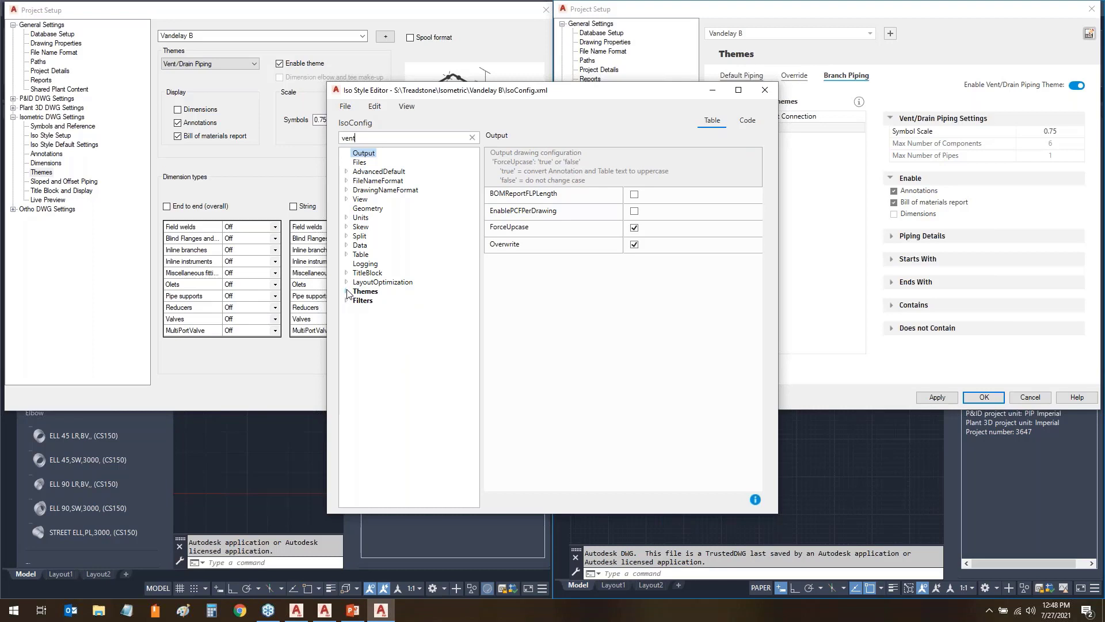
left_click(346, 291)
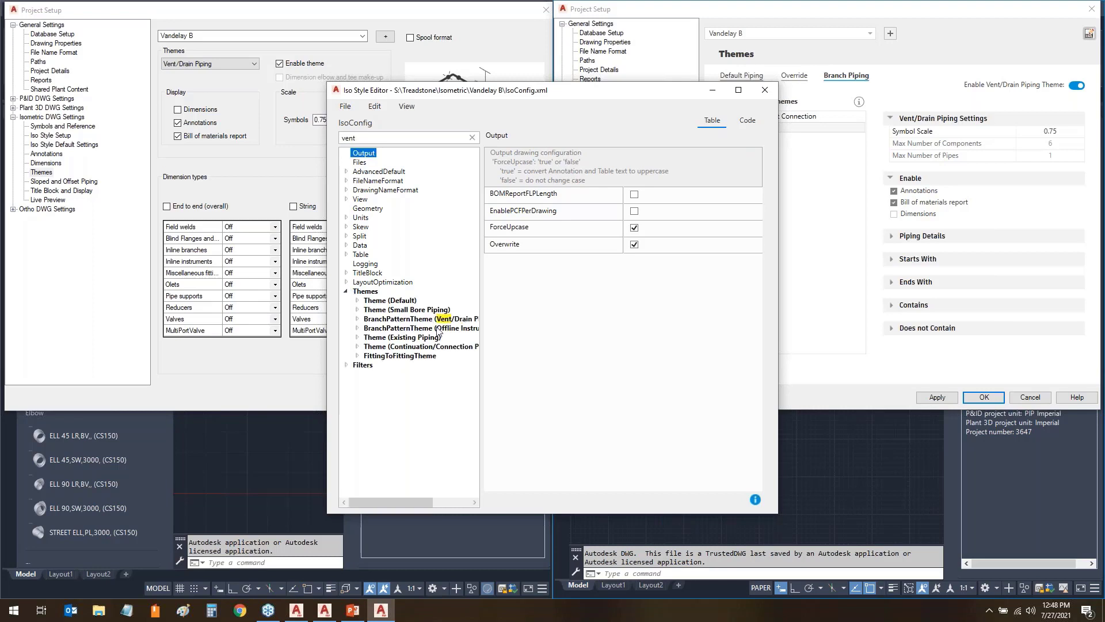
left_click(363, 320)
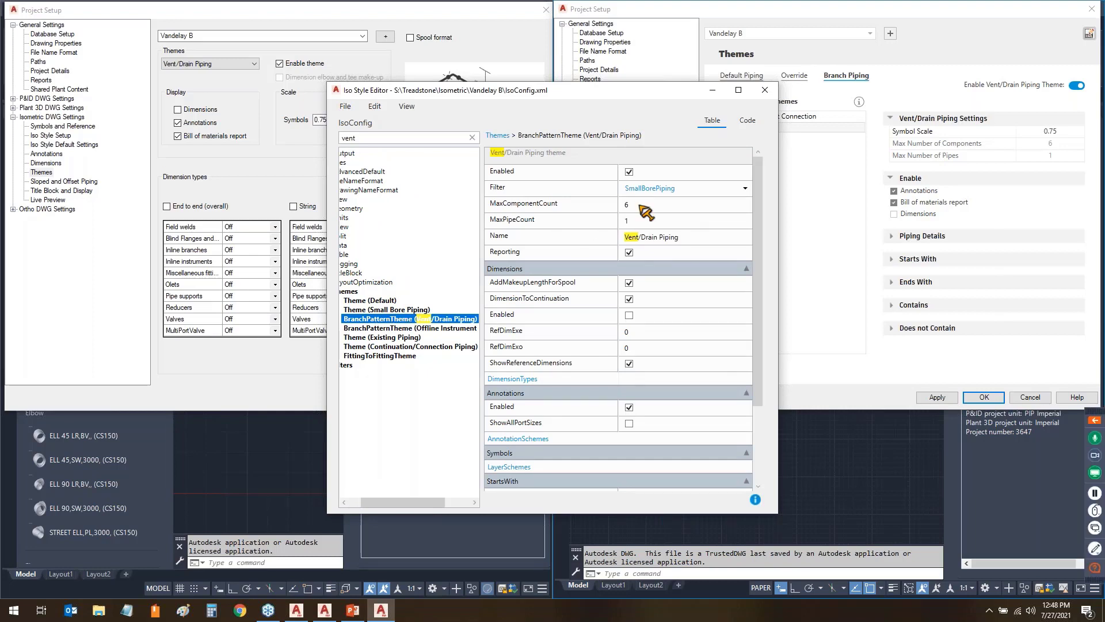
- Set the Vent/Drain Piping theme's MaxComponentCount to 8 and MaxPipeCount to 2, saving the changes when closing the Iso Style Editor
mouse_move(636, 205)
left_mouse_down()
mouse_move(681, 201)
mouse_move(695, 221)
left_mouse_up()
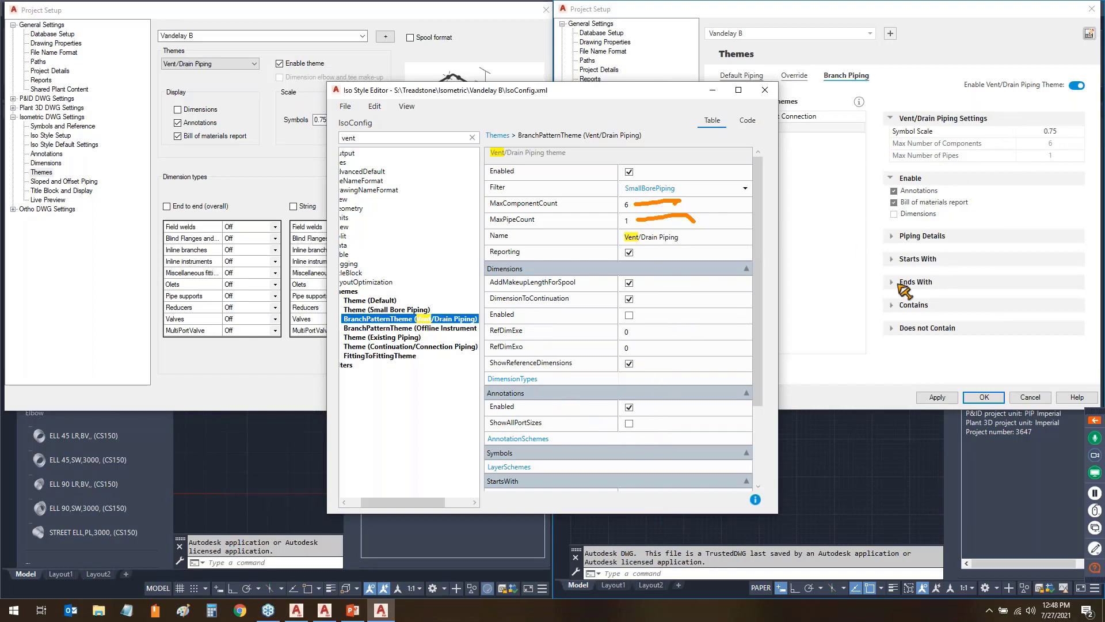
mouse_move(881, 232)
left_mouse_down()
mouse_move(856, 299)
mouse_move(878, 336)
left_mouse_up()
left_click_drag(849, 291, 755, 322)
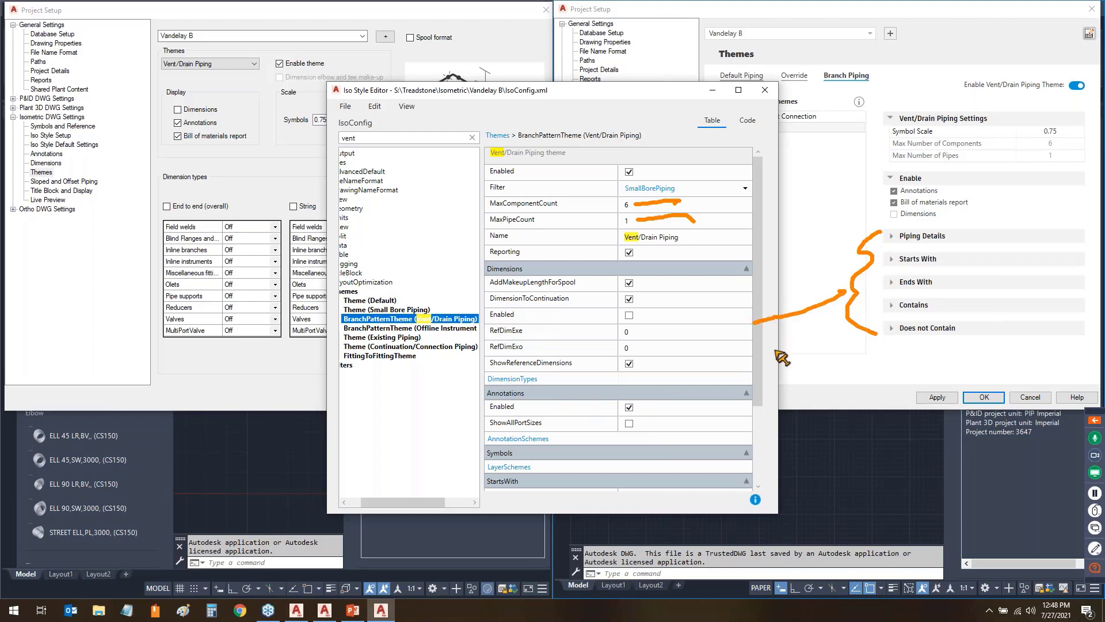
key("Escape")
left_click(642, 204)
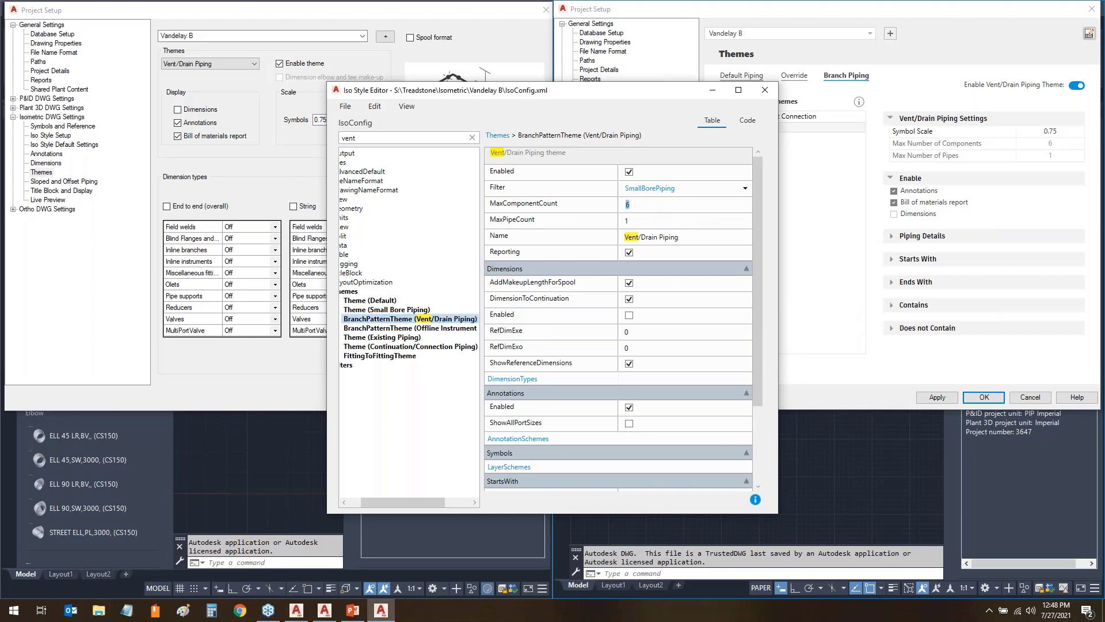
left_click(635, 221)
left_click(766, 89)
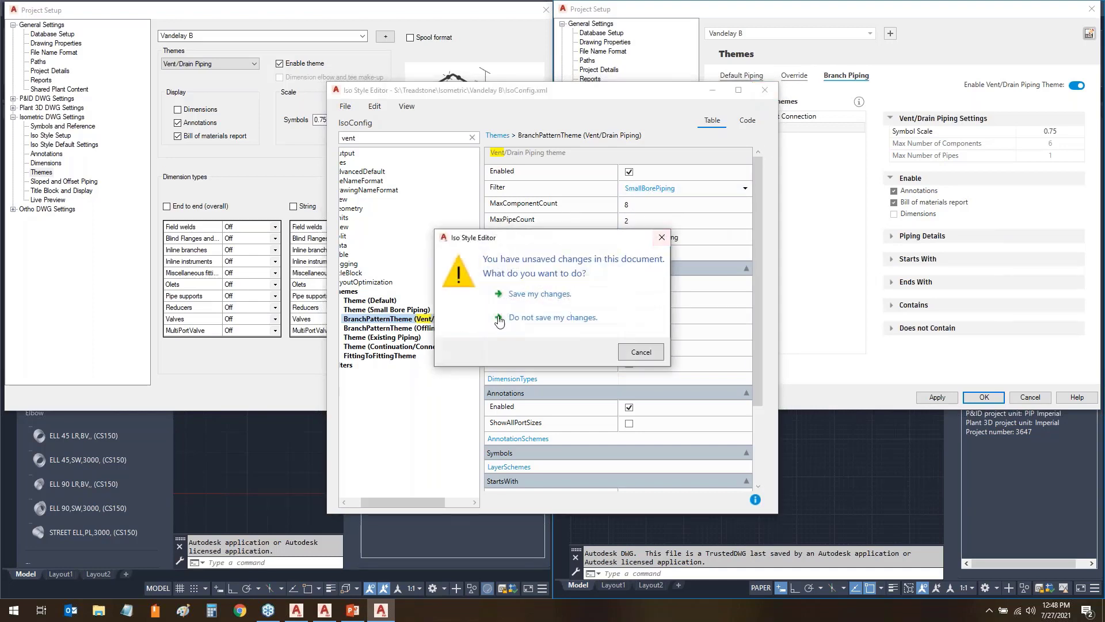
left_click(525, 299)
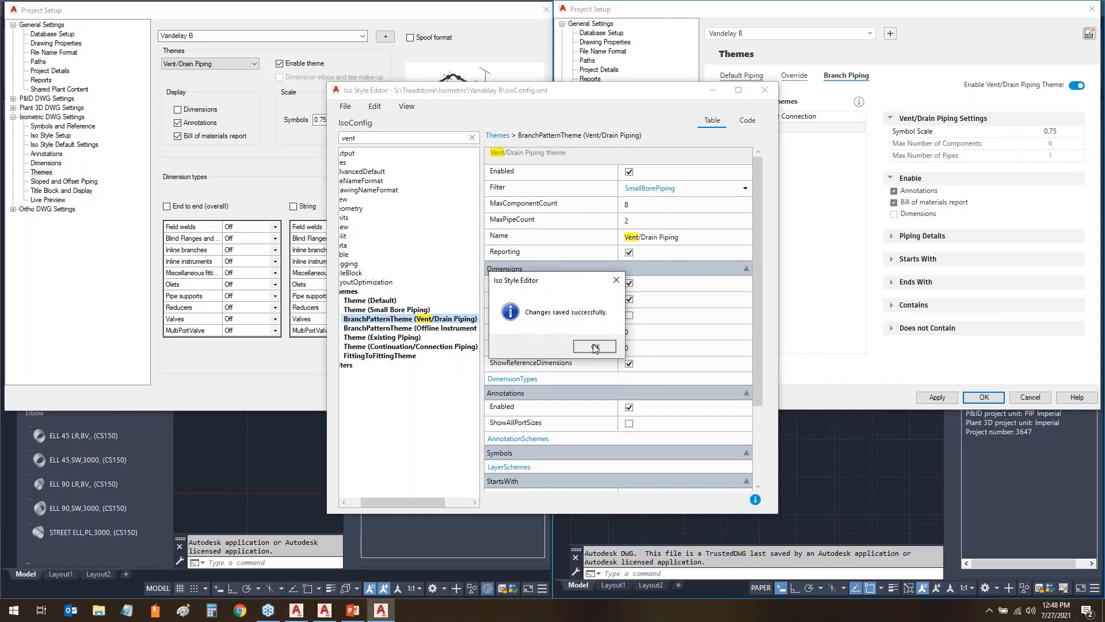
left_click(593, 345)
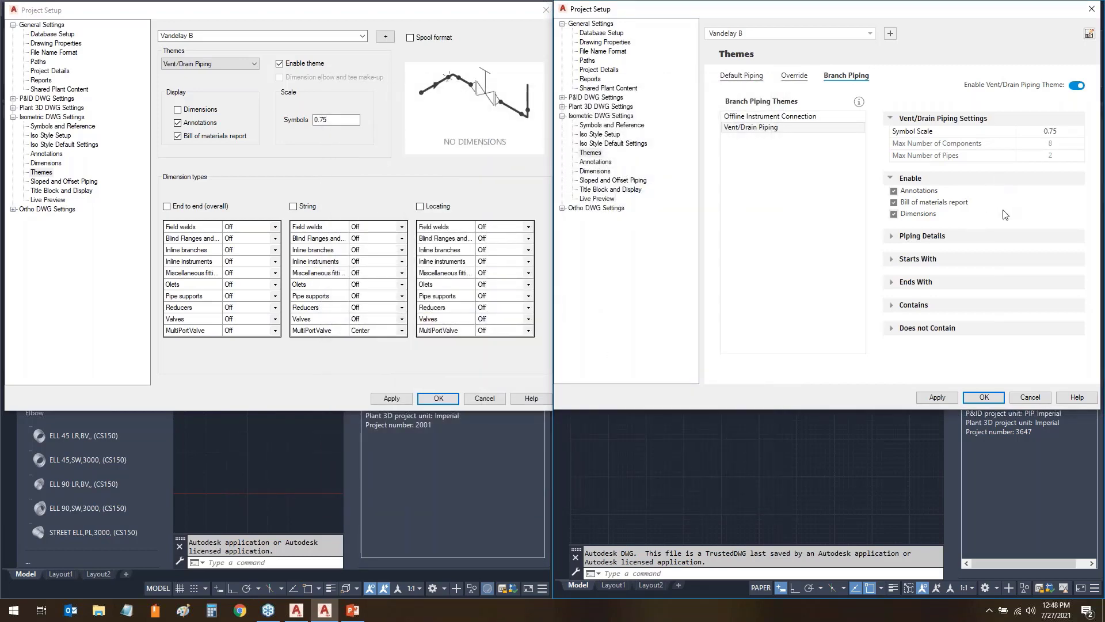
- Check the Vent/Drain Piping theme's maximum component and pipe counts in the 2022 Project Setup, and point out the Iso Style Editor access
left_click_drag(1033, 132, 1079, 134)
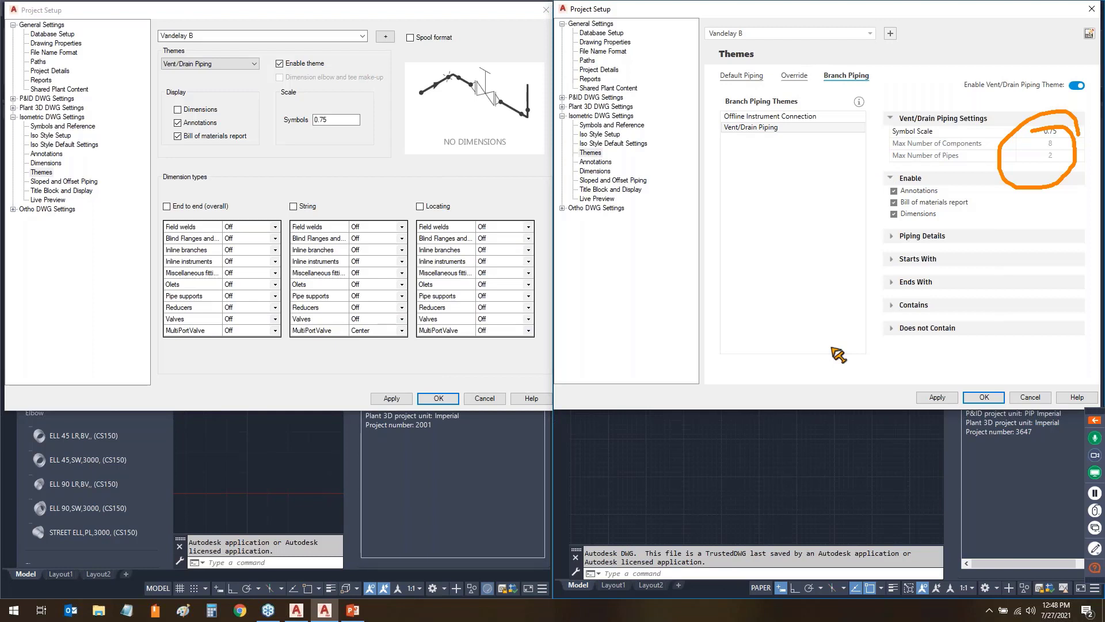
mouse_move(1103, 22)
left_mouse_down()
mouse_move(1071, 14)
mouse_move(1095, 55)
mouse_move(980, 79)
left_mouse_up()
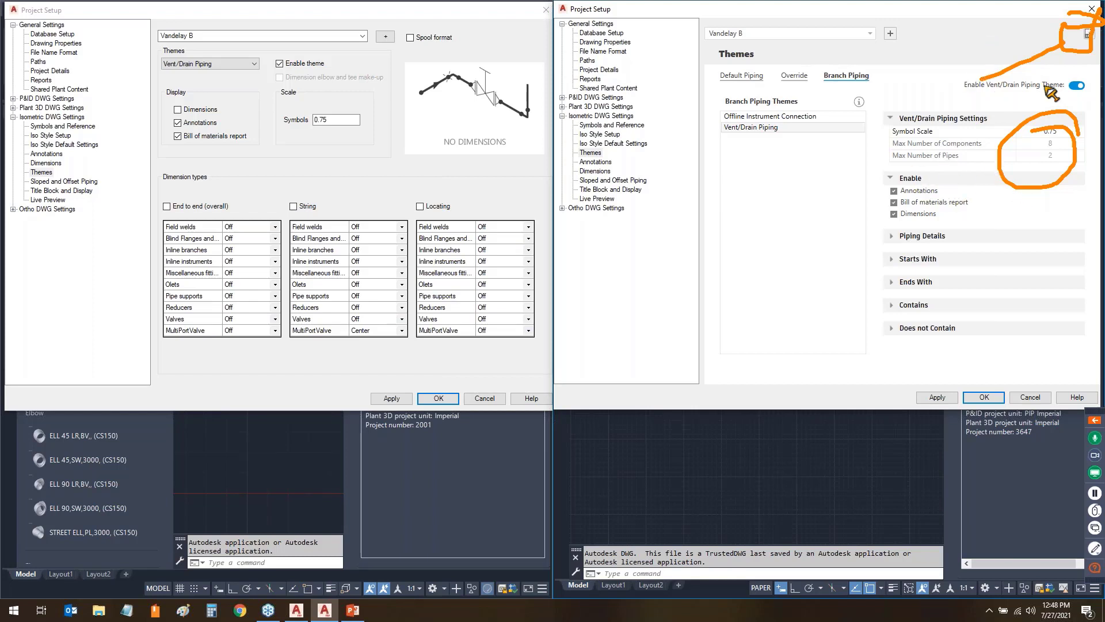
key("Escape")
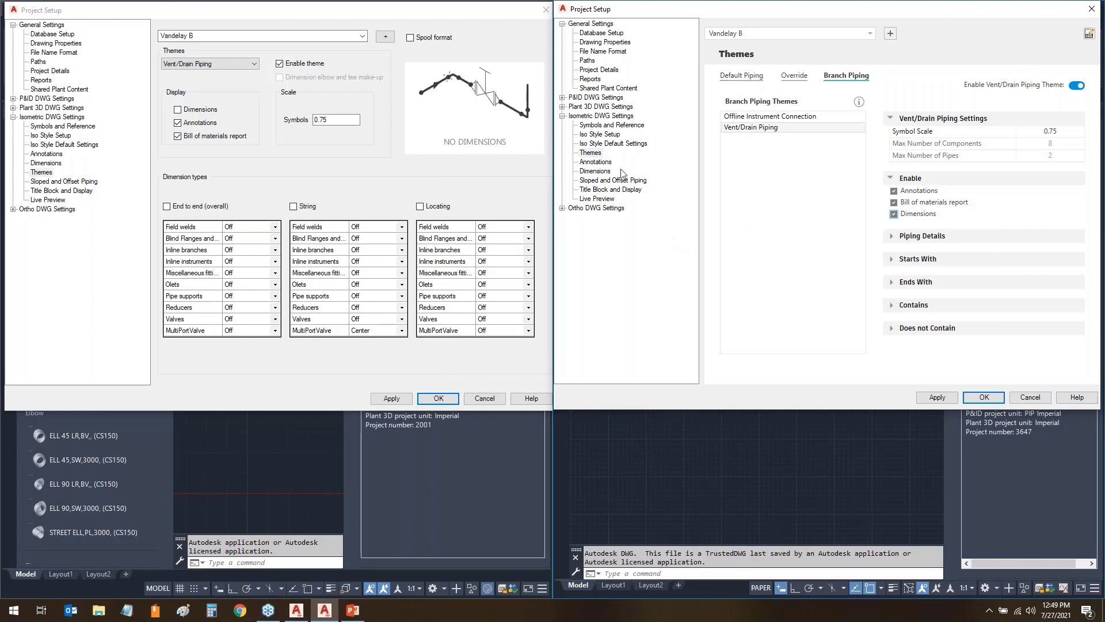
- Show the Dimensions page in both Project Setup dialogs and compare the text height and the offset and stacking distances
left_click(594, 171)
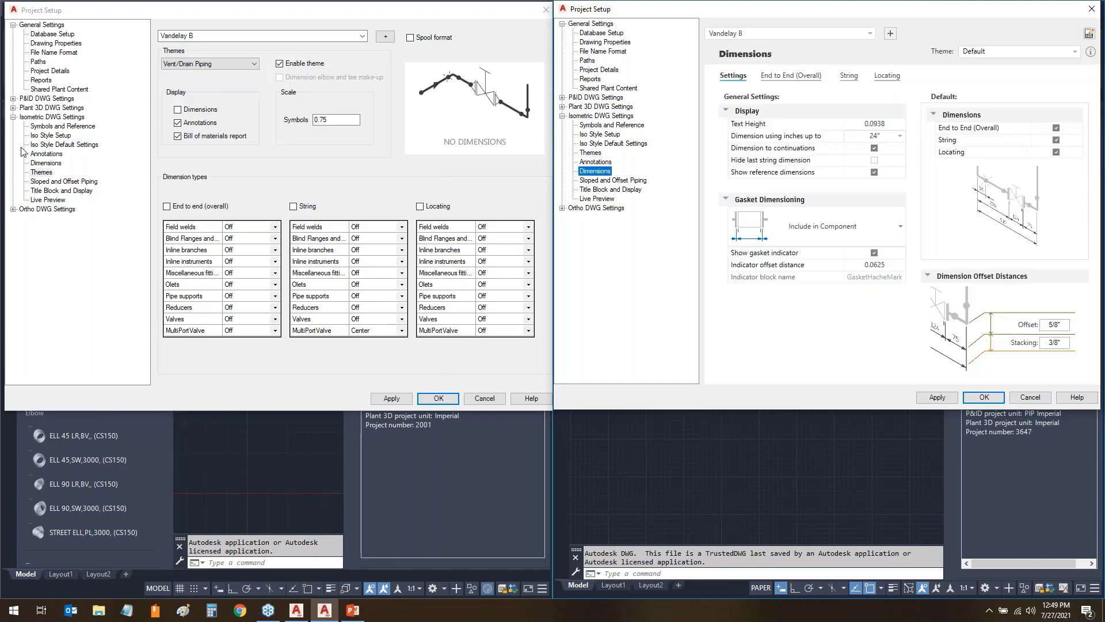
left_click(42, 164)
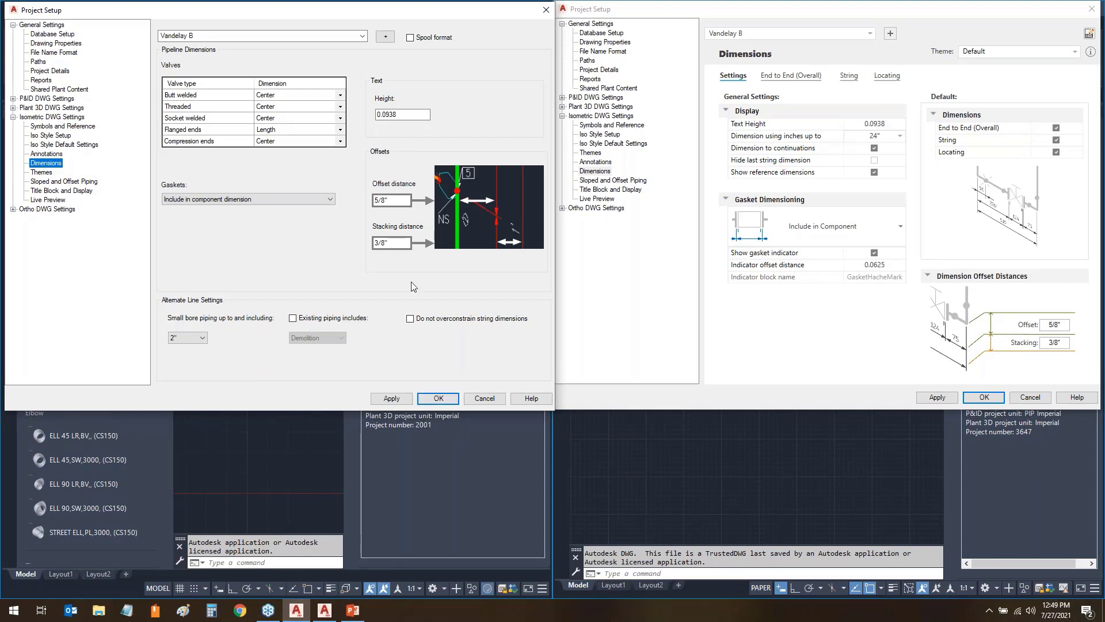
mouse_move(445, 112)
left_mouse_down()
mouse_move(588, 136)
mouse_move(703, 118)
left_mouse_up()
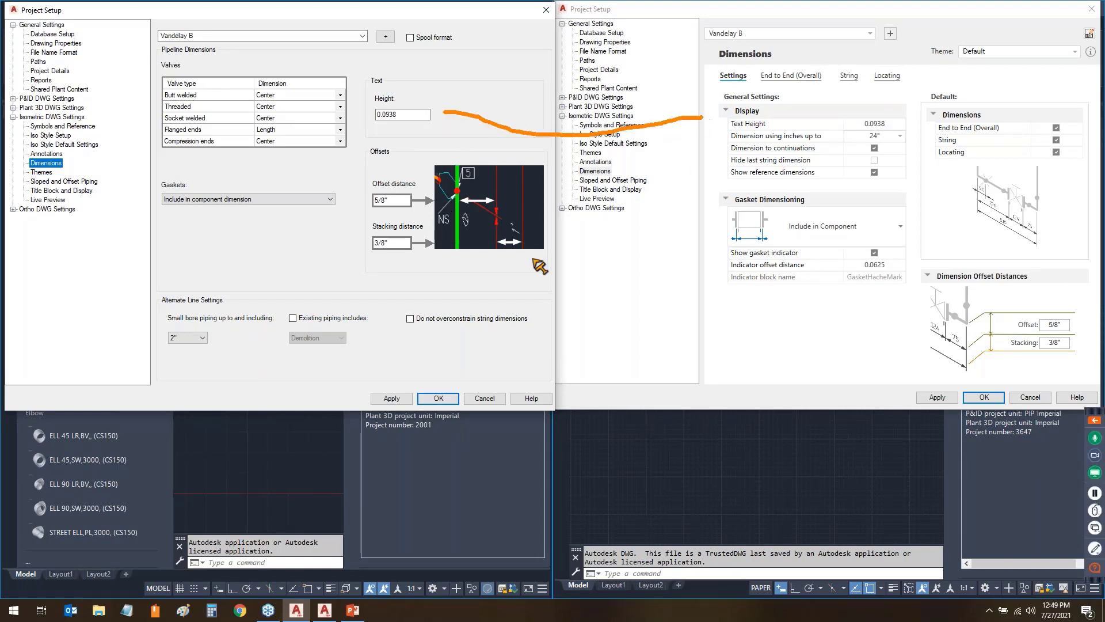
mouse_move(361, 174)
left_mouse_down()
mouse_move(460, 184)
mouse_move(348, 178)
left_mouse_up()
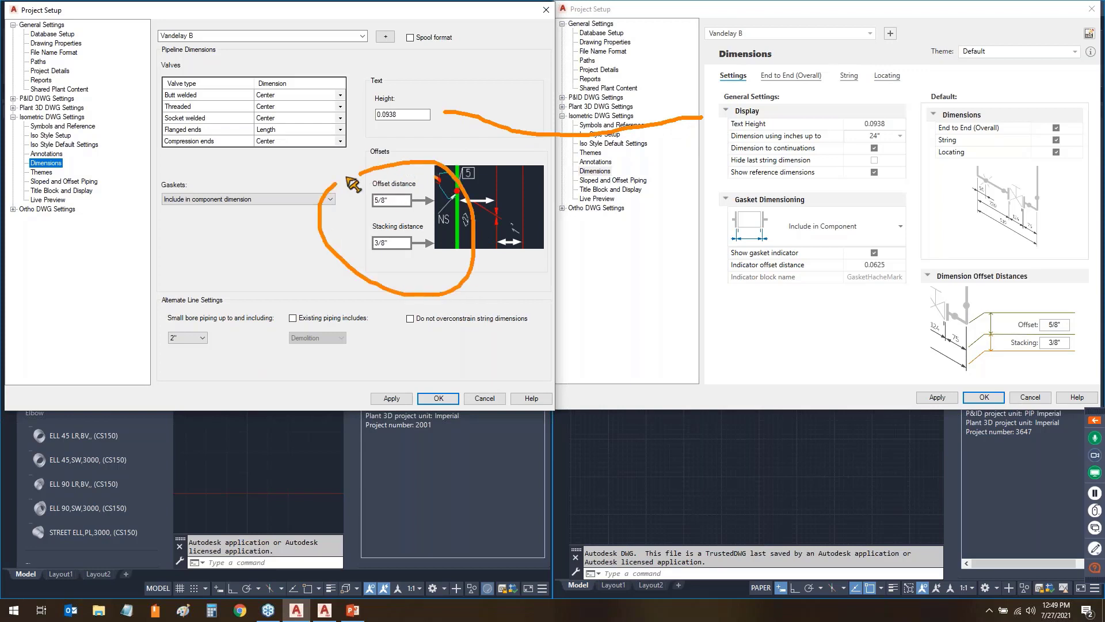
mouse_move(1039, 288)
left_mouse_down()
mouse_move(1096, 323)
mouse_move(1065, 284)
left_mouse_up()
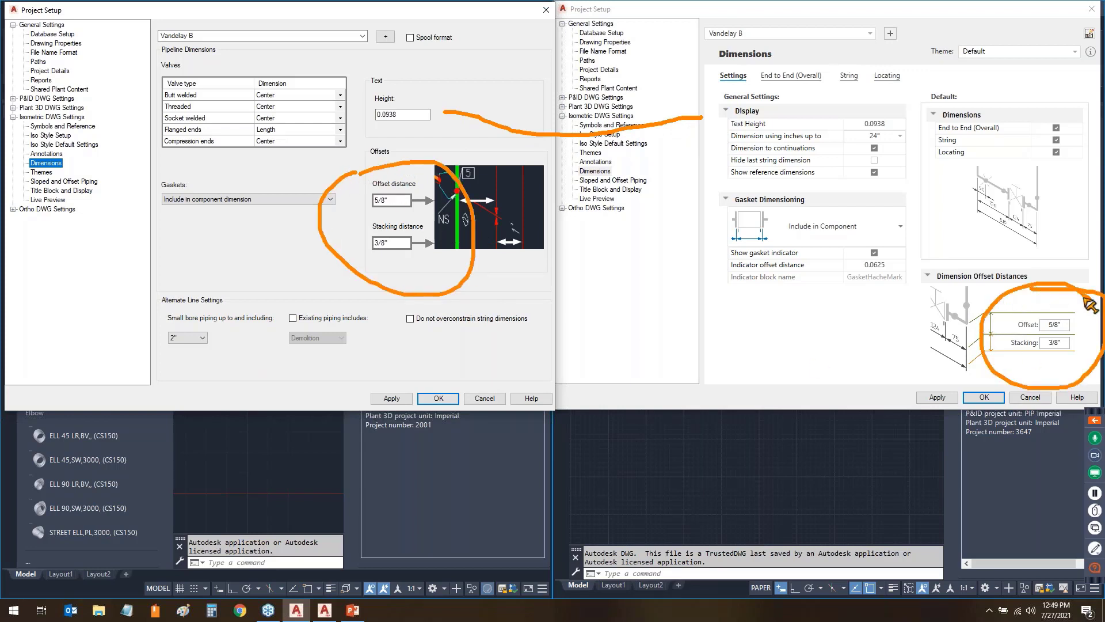
key("Escape")
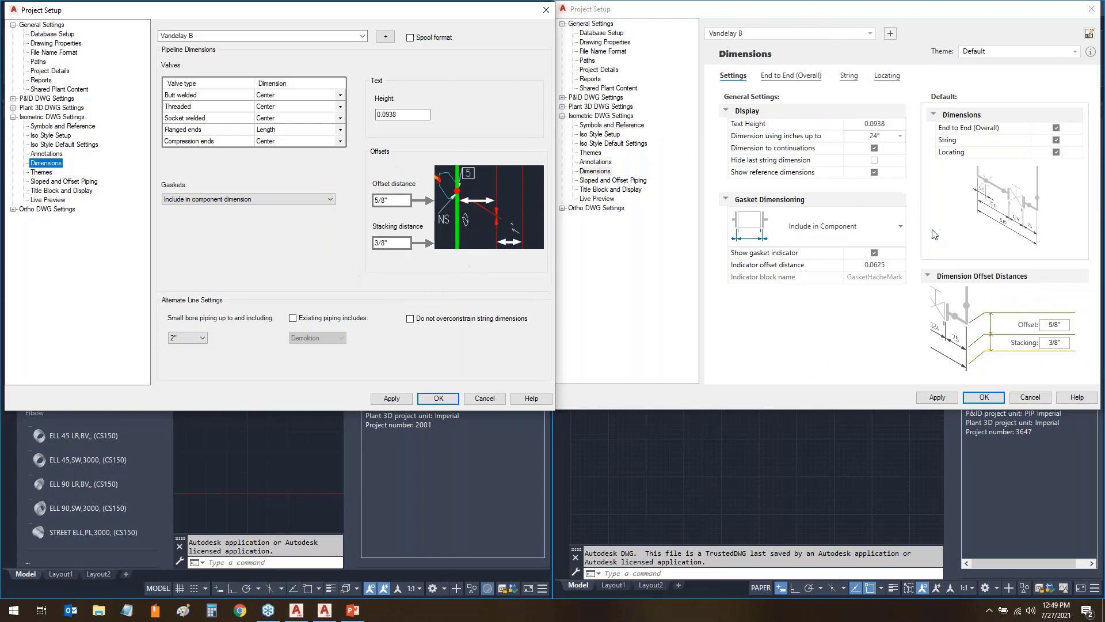
- Examine the End to End (Overall), String and Locating dimension options on the 2022 Dimensions page
key("ctrl+2")
mouse_move(926, 102)
left_mouse_down()
mouse_move(1006, 99)
mouse_move(937, 180)
mouse_move(983, 85)
left_mouse_up()
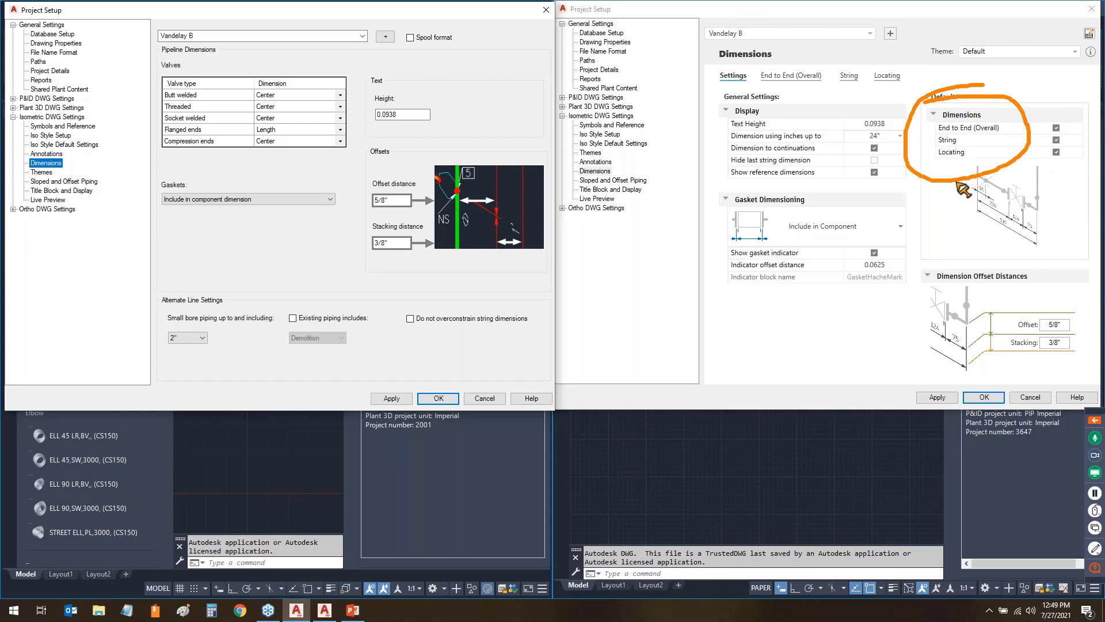
left_click_drag(956, 182, 956, 255)
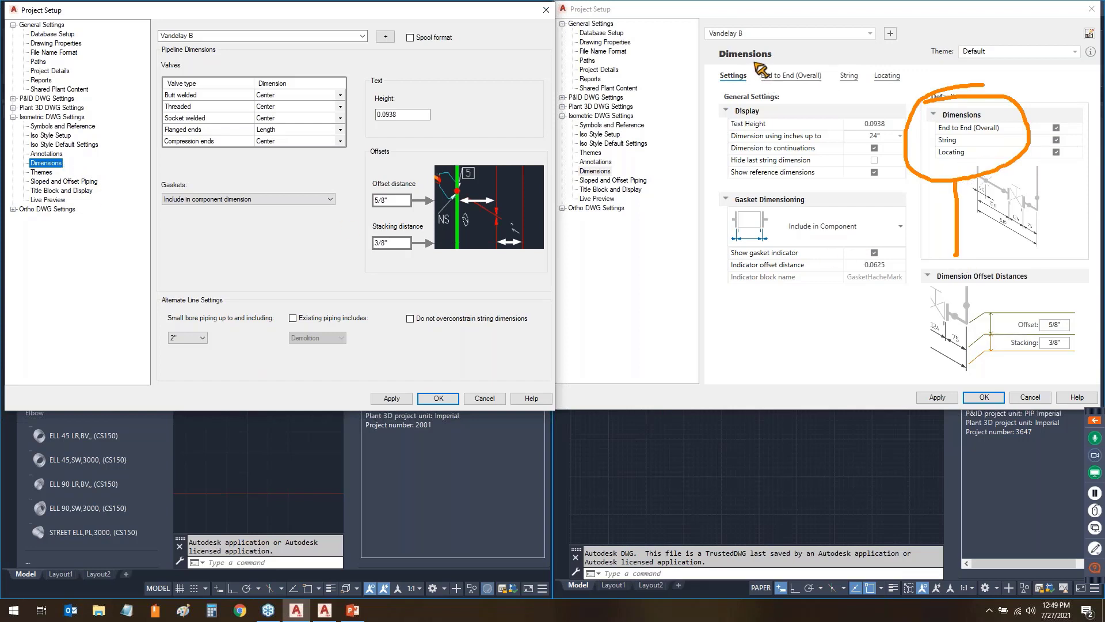
mouse_move(752, 59)
left_mouse_down()
mouse_move(918, 56)
mouse_move(905, 99)
mouse_move(749, 72)
mouse_move(768, 63)
left_mouse_up()
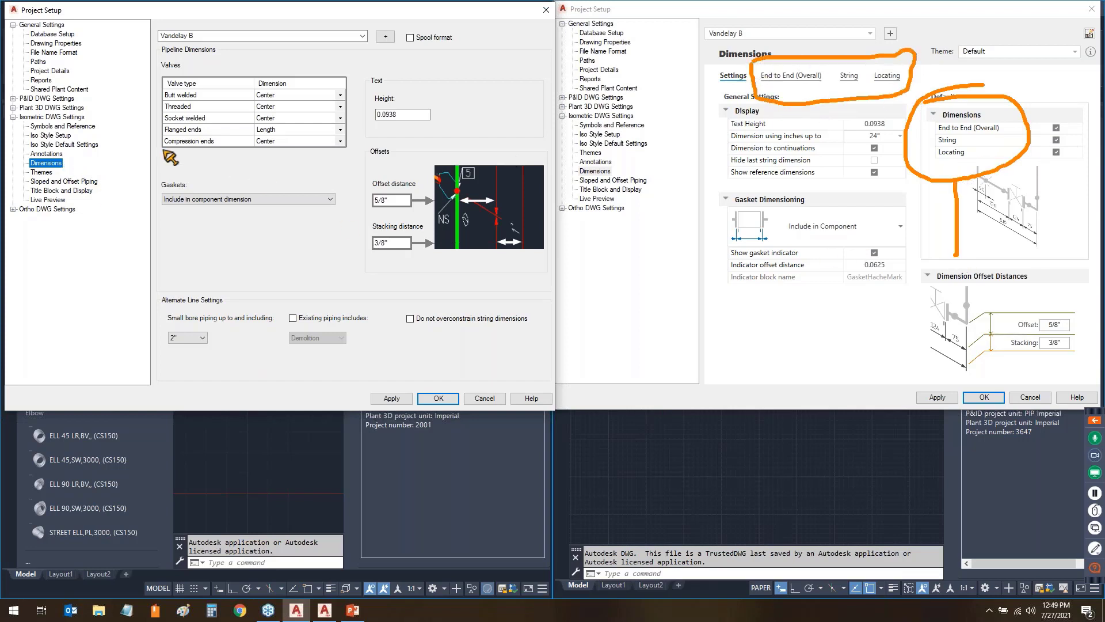
- Show the Default theme on the 2021 Themes page and compare its end-to-end dimensions with the 2022 End to End (Overall) settings
left_click(46, 172)
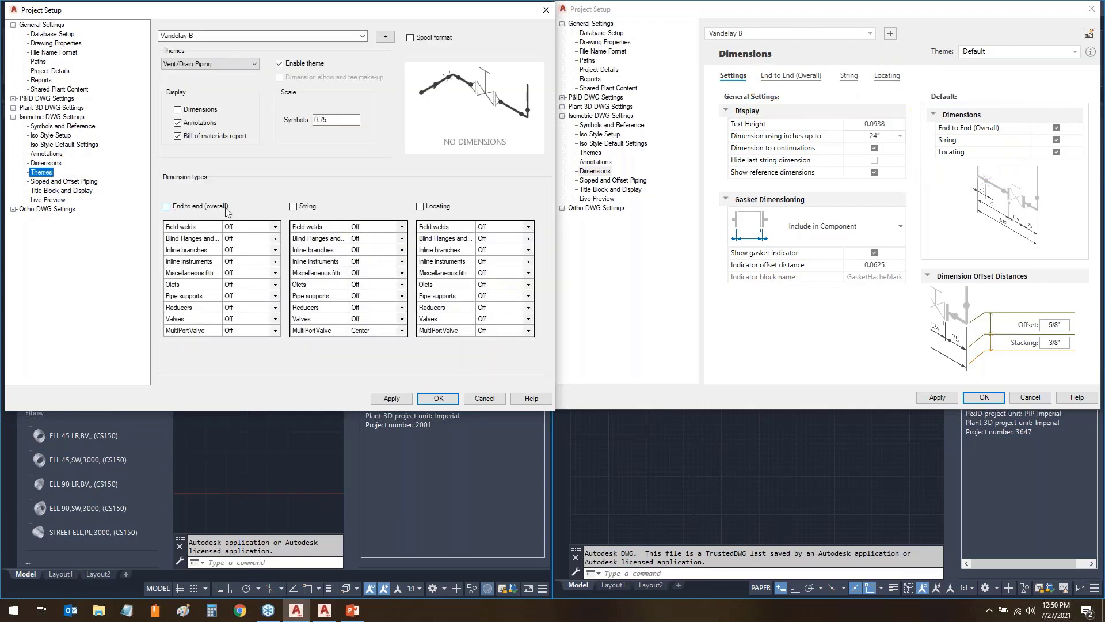
left_click(207, 67)
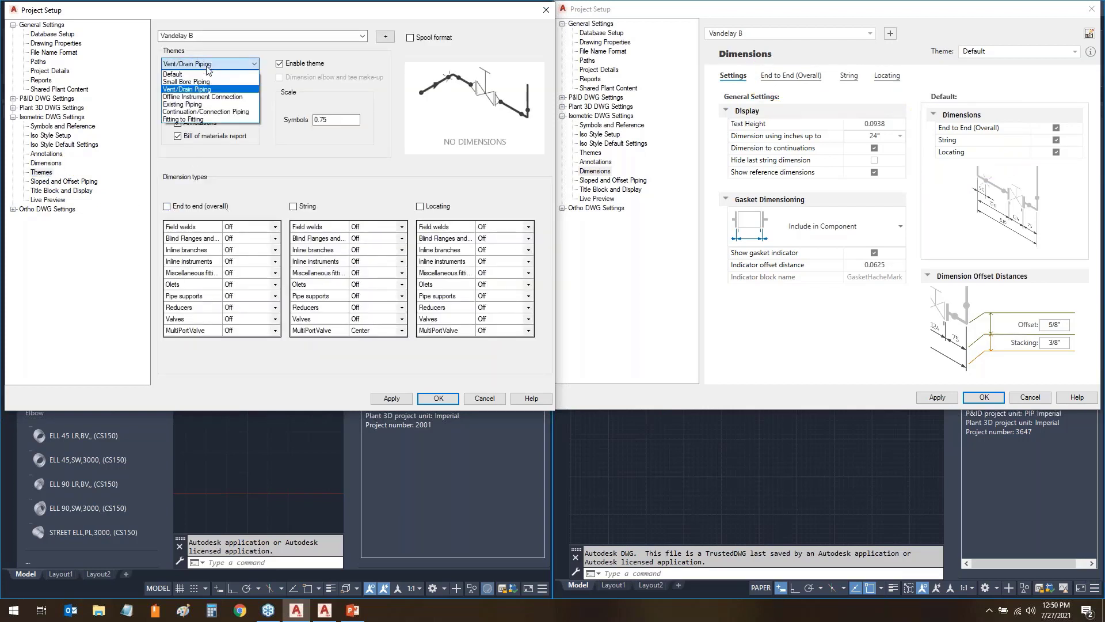
left_click(195, 80)
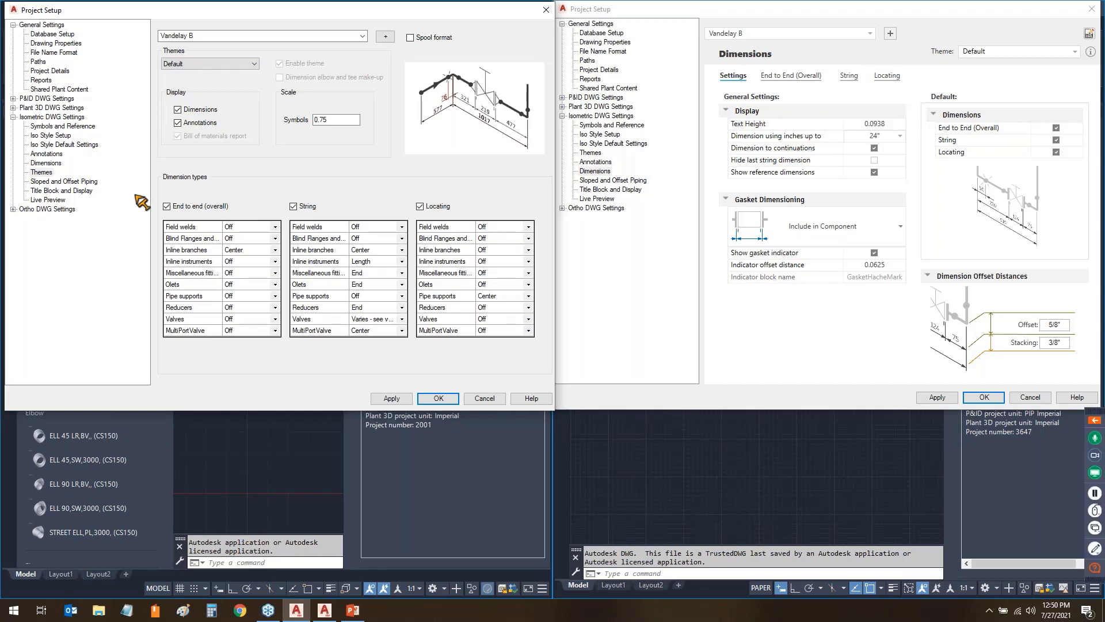
mouse_move(149, 190)
left_mouse_down()
mouse_move(259, 217)
mouse_move(218, 193)
left_mouse_up()
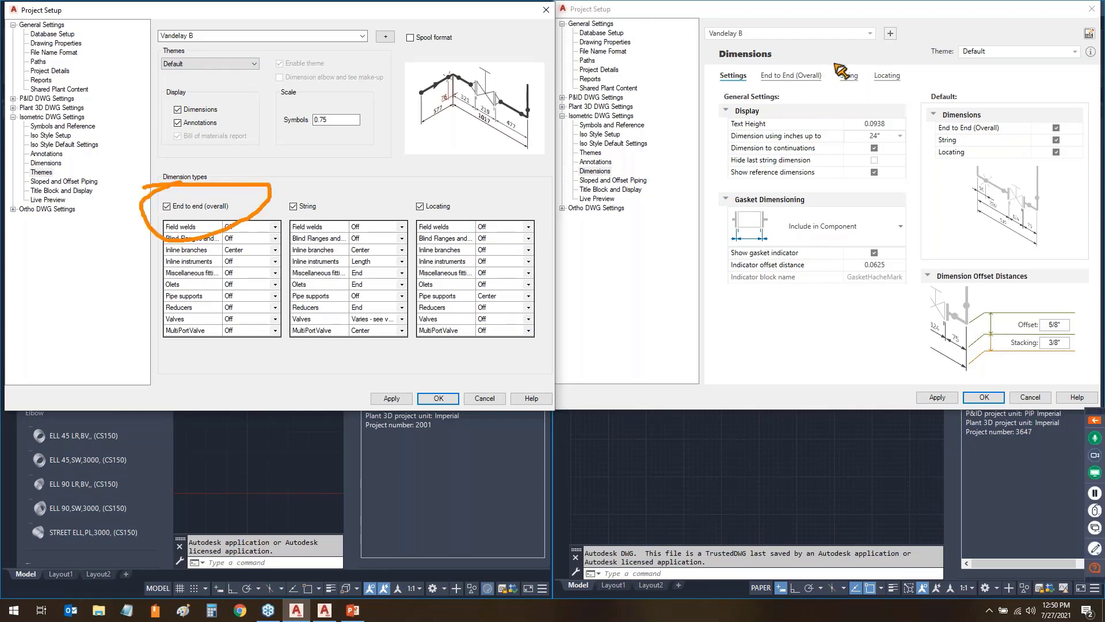
left_click_drag(831, 58, 774, 88)
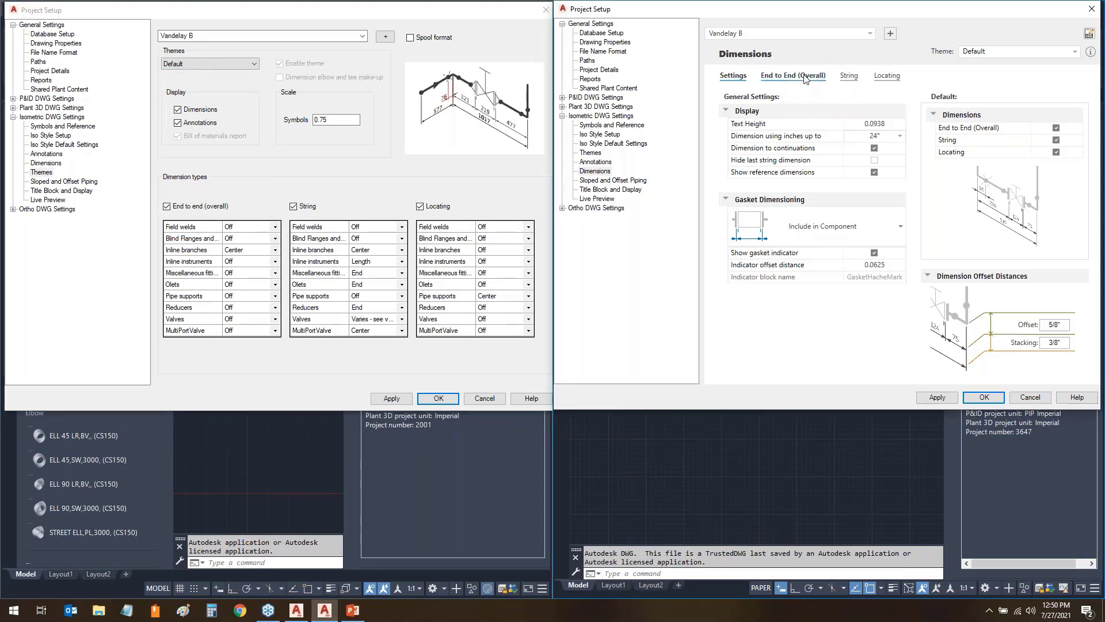
left_click(793, 75)
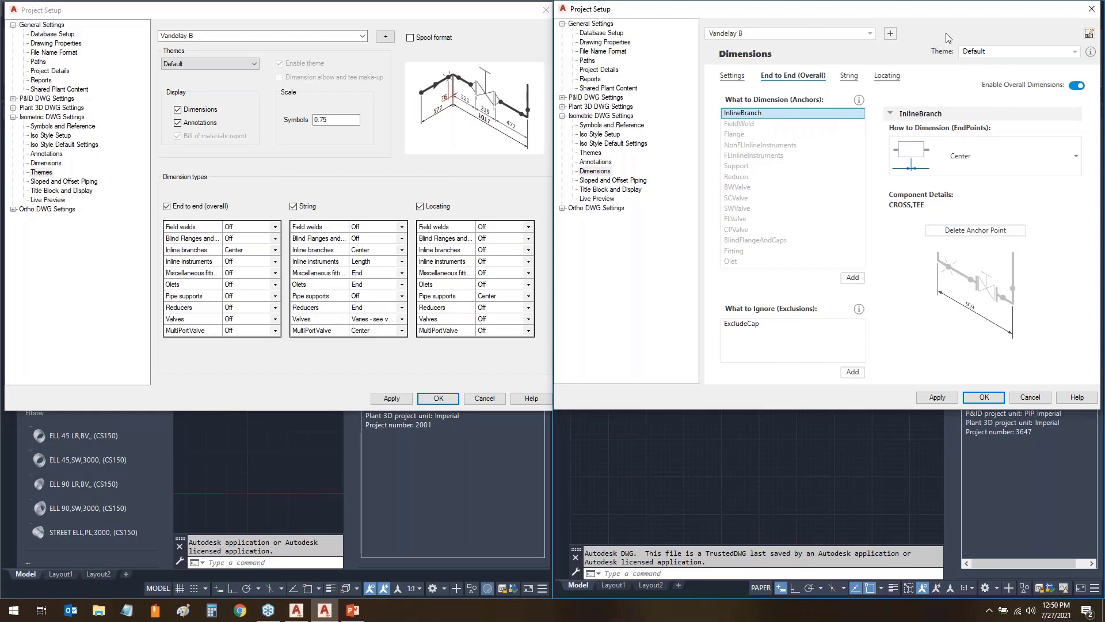
- Point out the theme selection on the 2022 Dimensions page and review the available override and branch piping themes
mouse_move(1004, 45)
left_mouse_down()
mouse_move(914, 72)
mouse_move(1004, 43)
left_mouse_up()
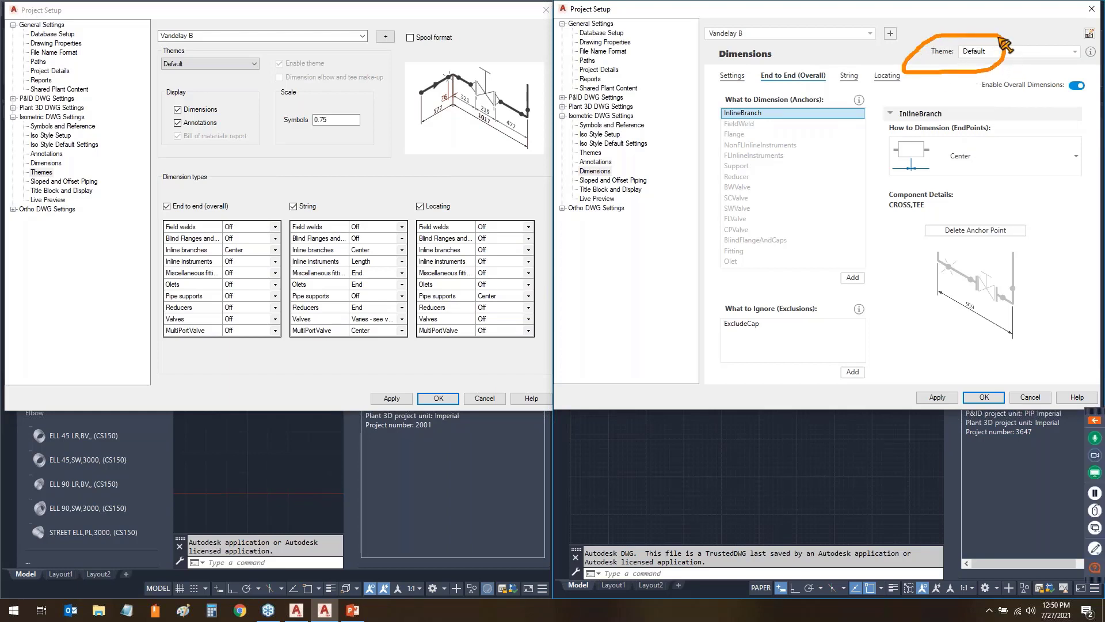
left_click(1071, 52)
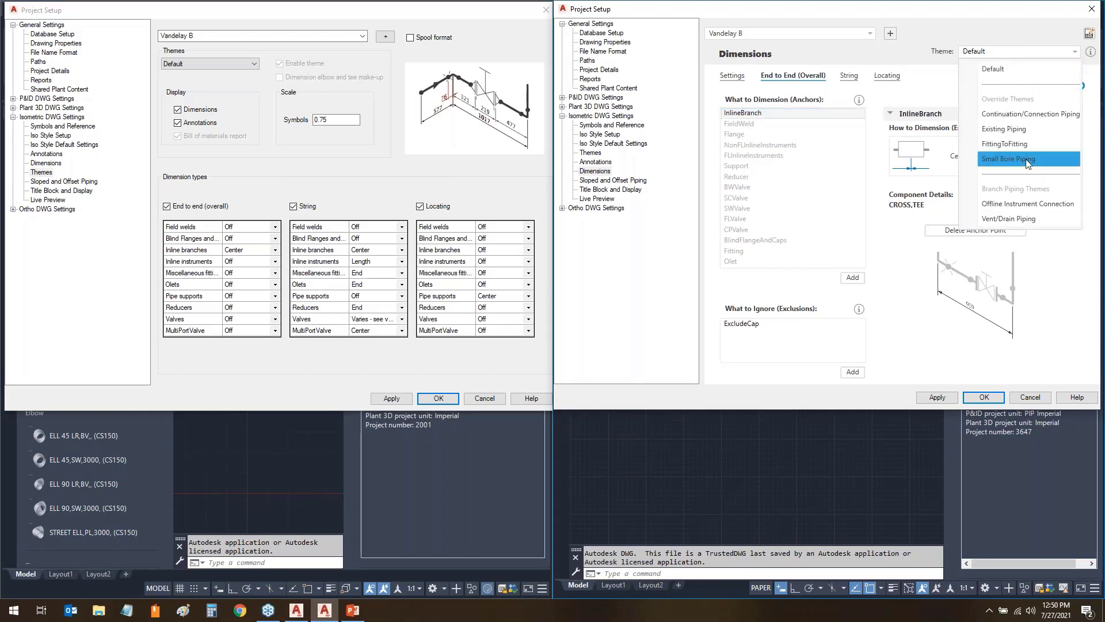
left_click(965, 23)
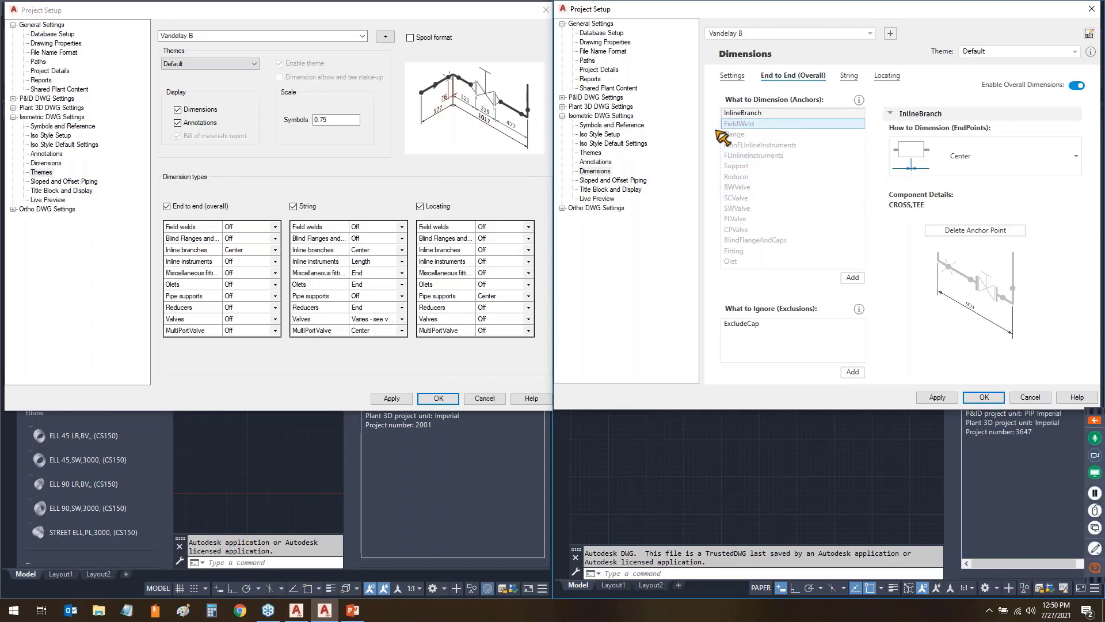
- Compare the 2022 InlineBranch anchor's endpoint setting with the 2021 Inline branches row, and review the available endpoint options
left_click_drag(723, 124, 780, 121)
left_click_drag(916, 185, 1014, 174)
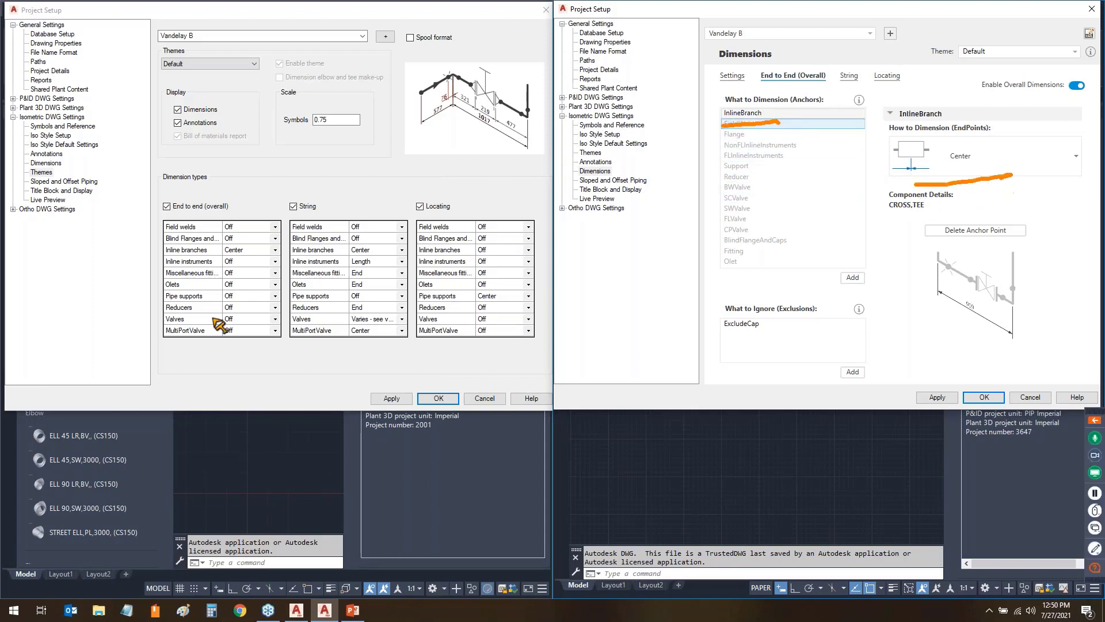
mouse_move(153, 247)
left_mouse_down()
mouse_move(279, 250)
mouse_move(180, 268)
mouse_move(184, 243)
mouse_move(222, 239)
left_mouse_up()
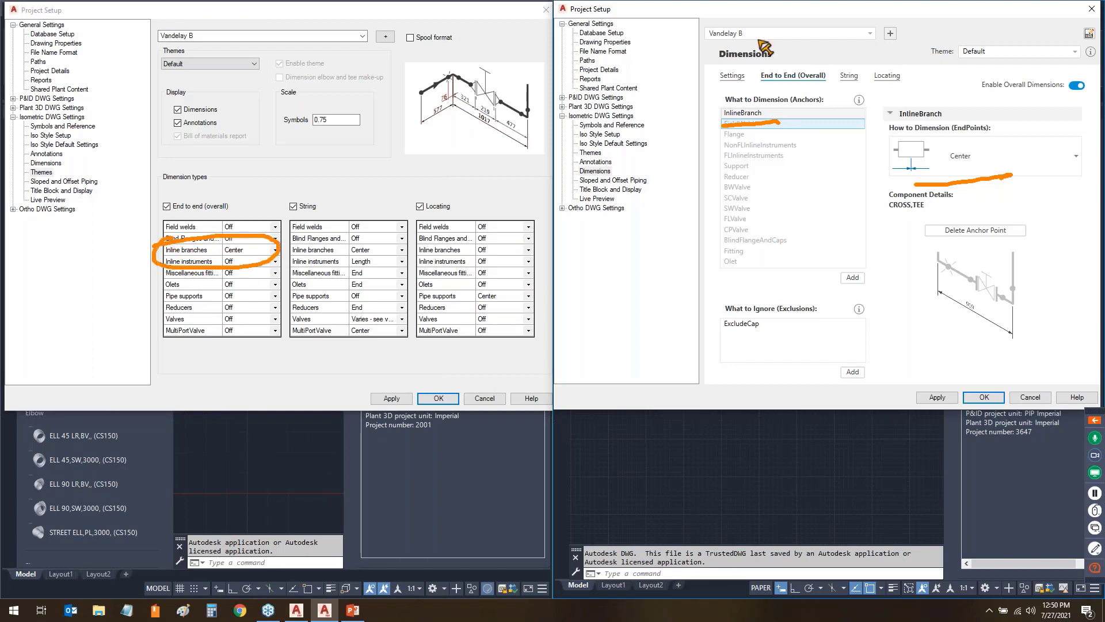
key("Escape")
left_click(1076, 159)
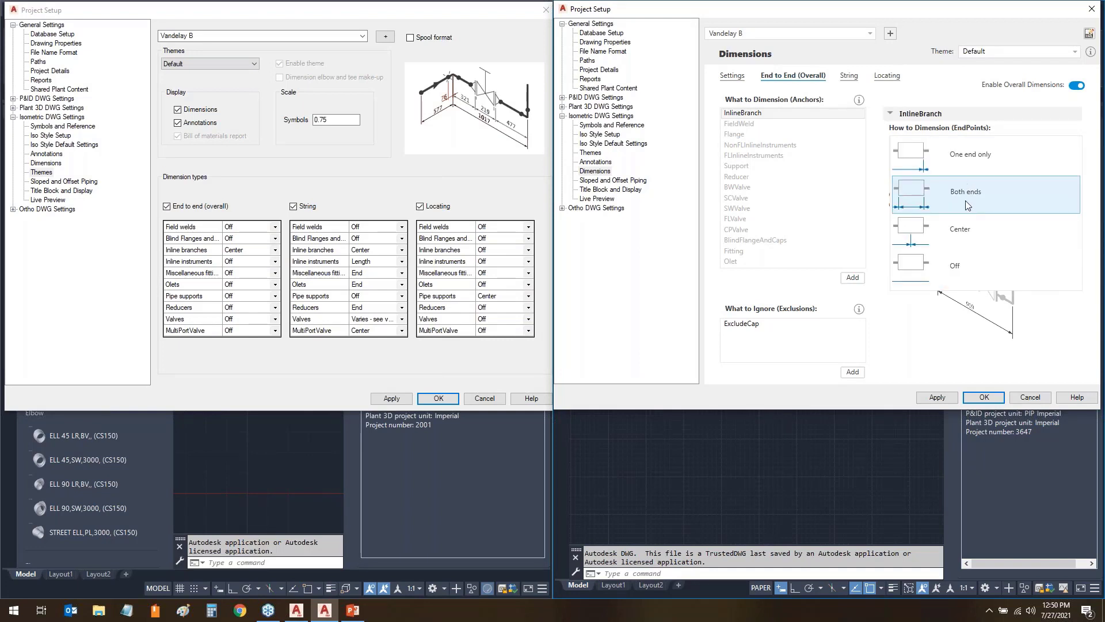
left_click(927, 343)
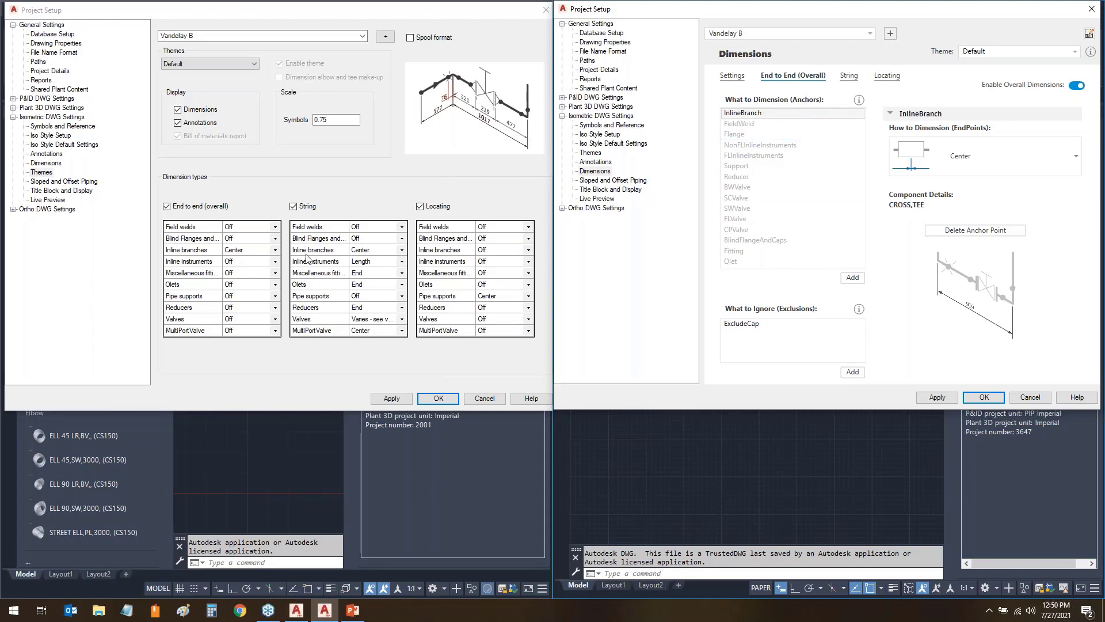
- Start a new End to End (Overall) dimension anchor for the Tee component with the Butt welded (BW) end type
left_click_drag(206, 228, 190, 305)
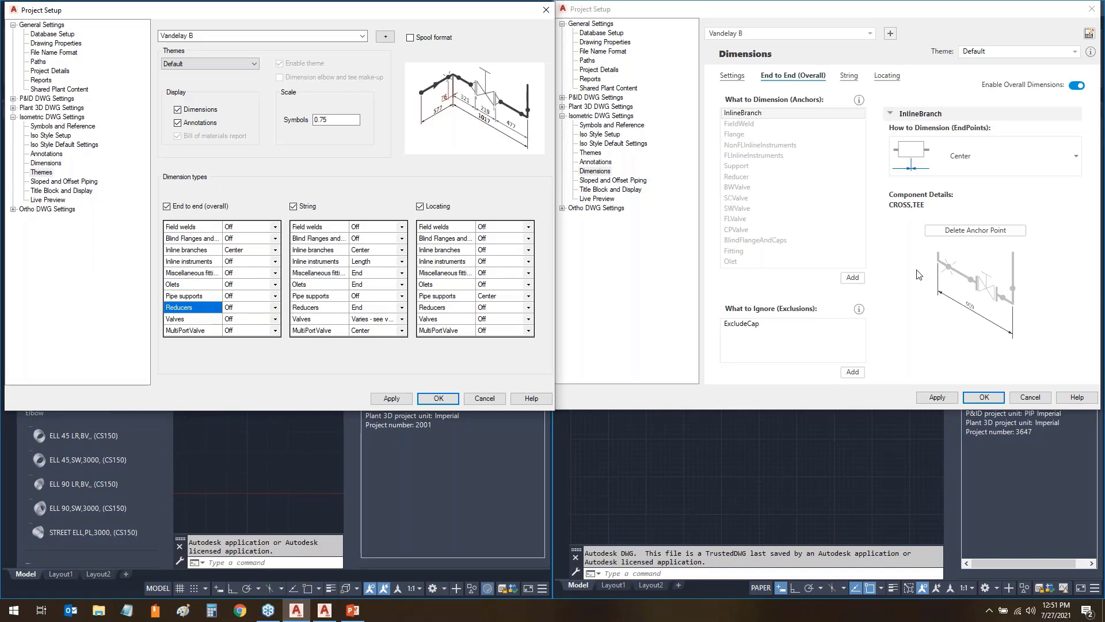
left_click_drag(820, 262, 845, 259)
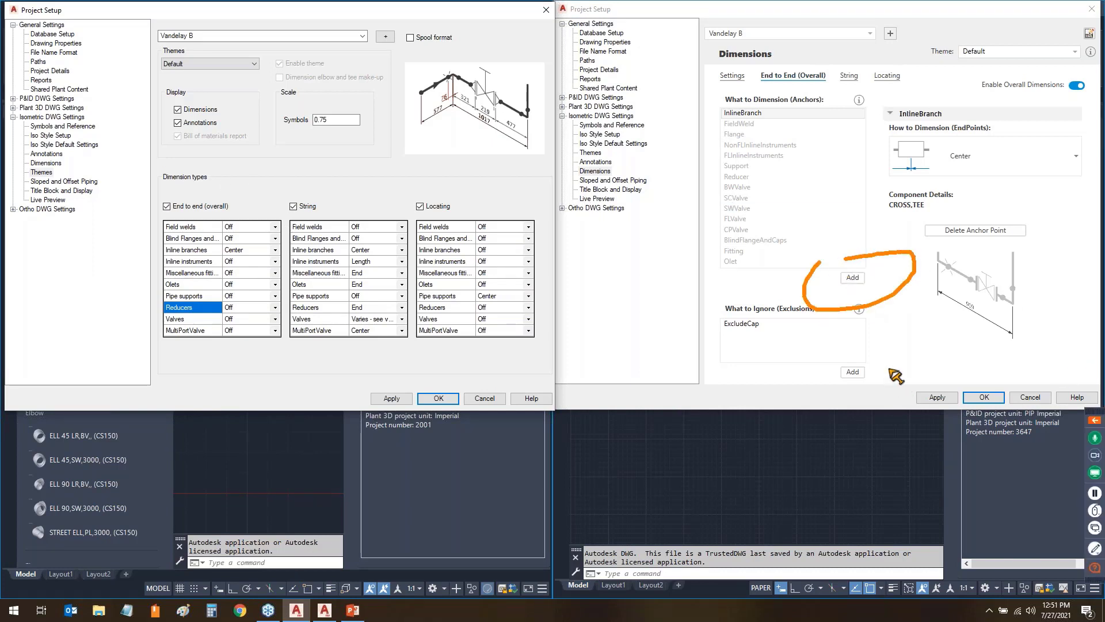
left_click(850, 278)
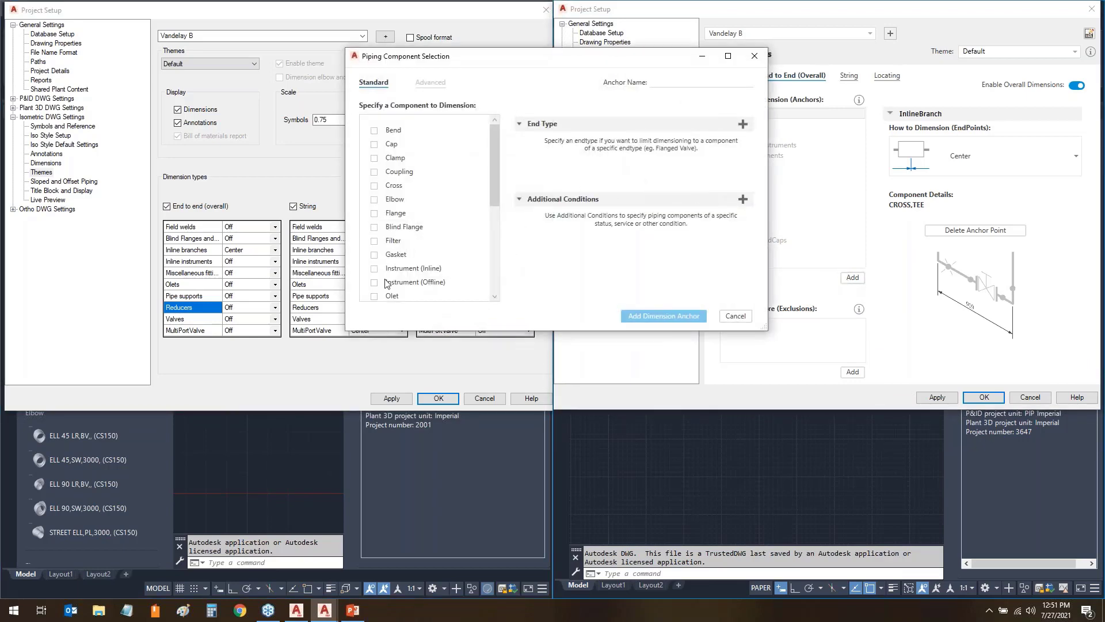
left_click_drag(494, 168, 492, 240)
left_click(374, 230)
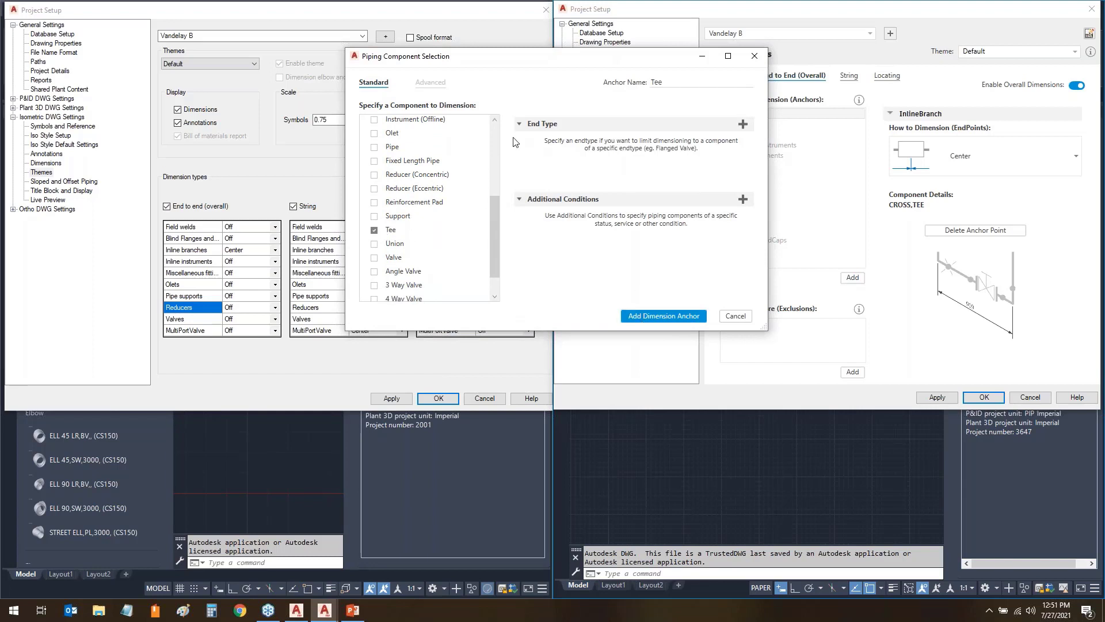
left_click(743, 125)
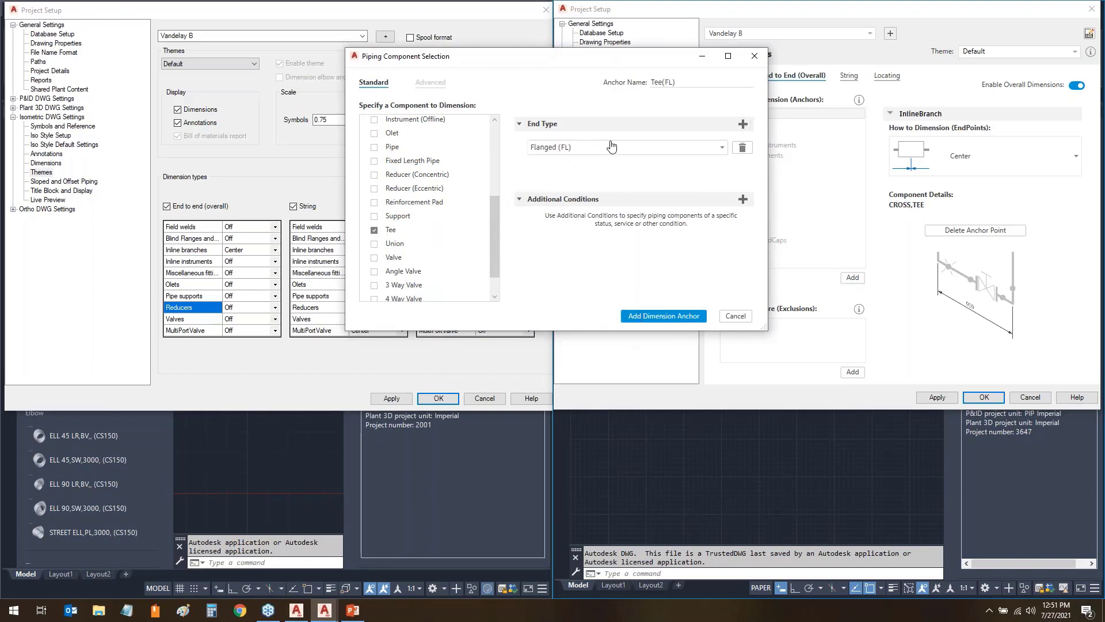
left_click(611, 148)
left_click(573, 188)
- Limit the tee anchor to Material is SS, add it to the dimension anchors, and review its endpoint options
left_click(743, 200)
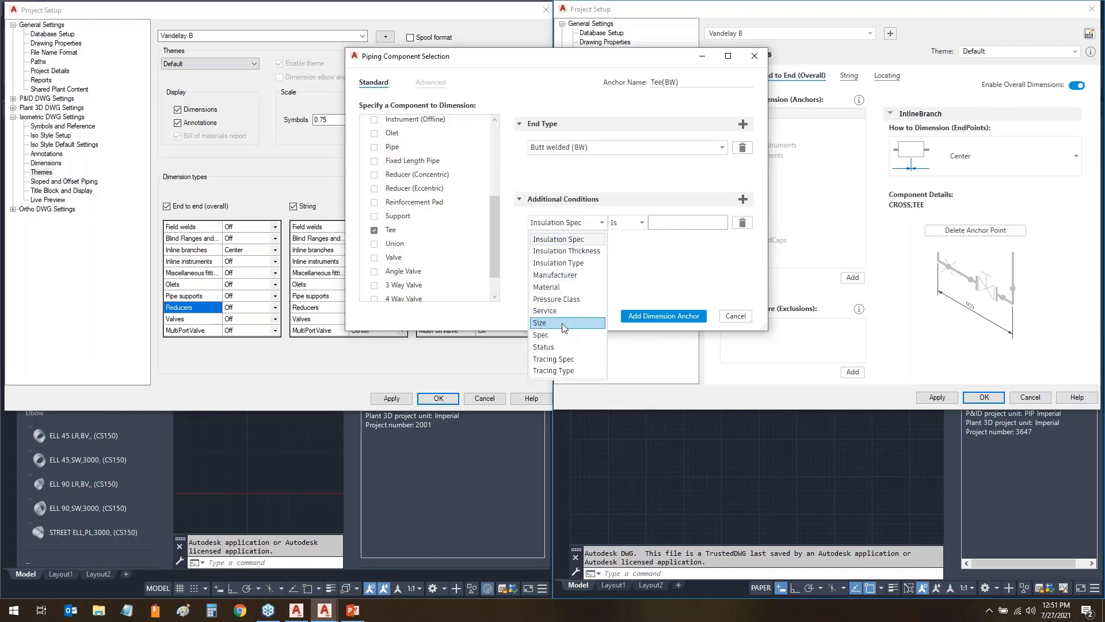
left_click(556, 288)
left_click(664, 225)
type("C")
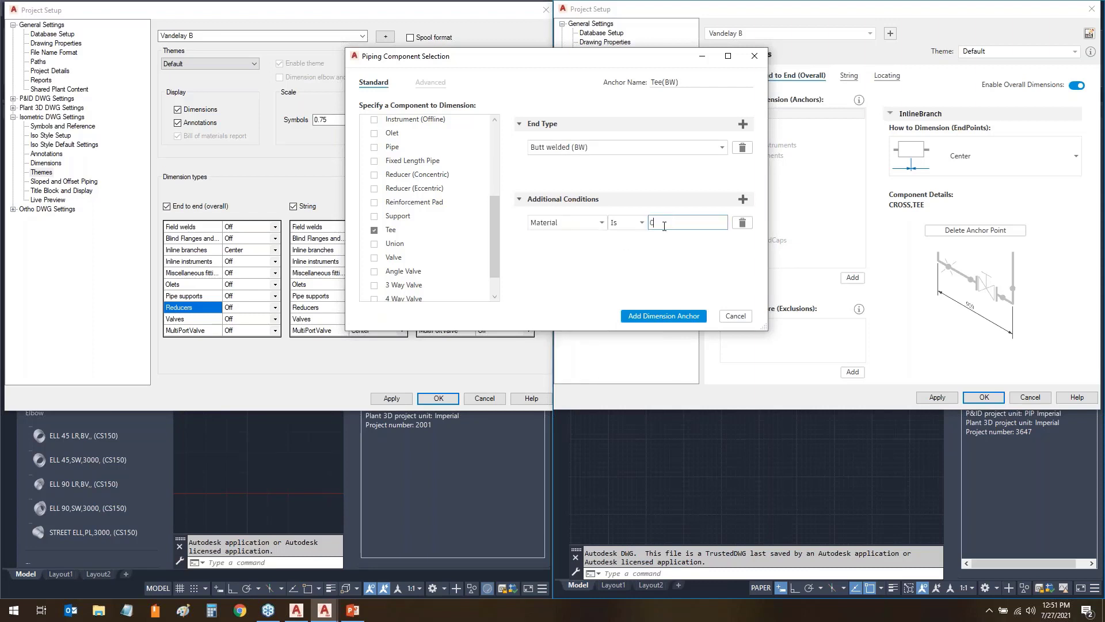
type("S")
left_click_drag(668, 223, 624, 227)
type("SS")
left_click(656, 317)
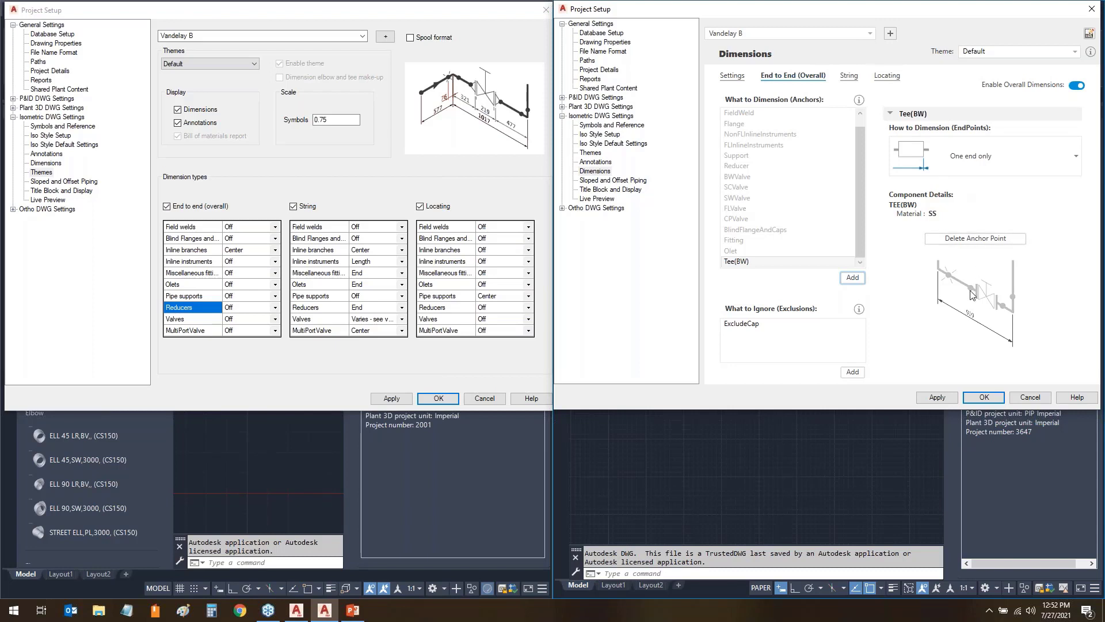
left_click(983, 160)
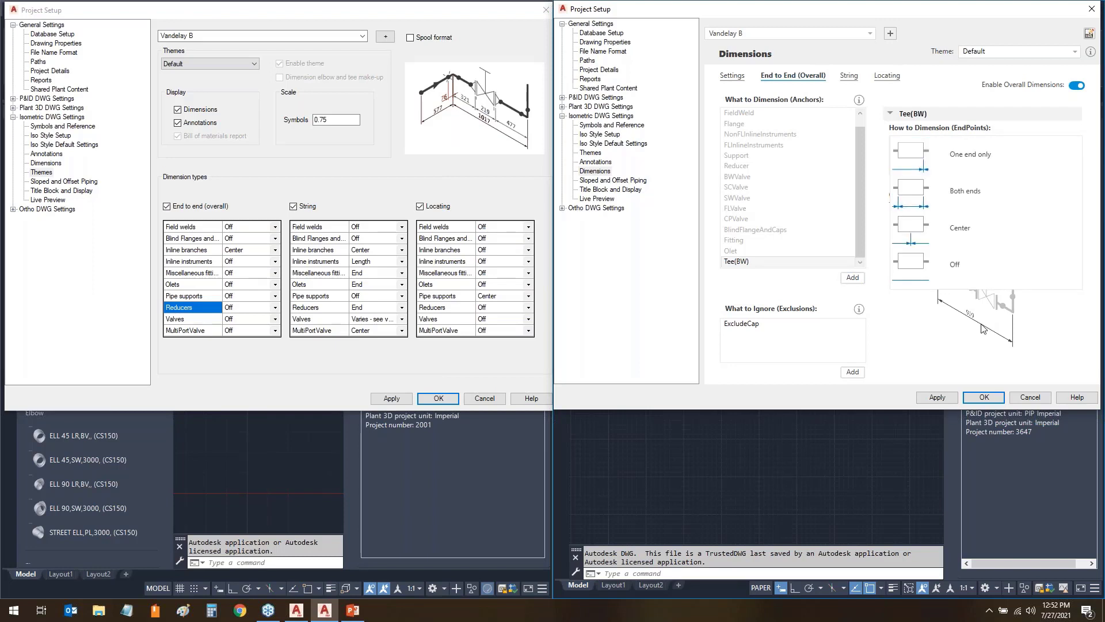
left_click(922, 348)
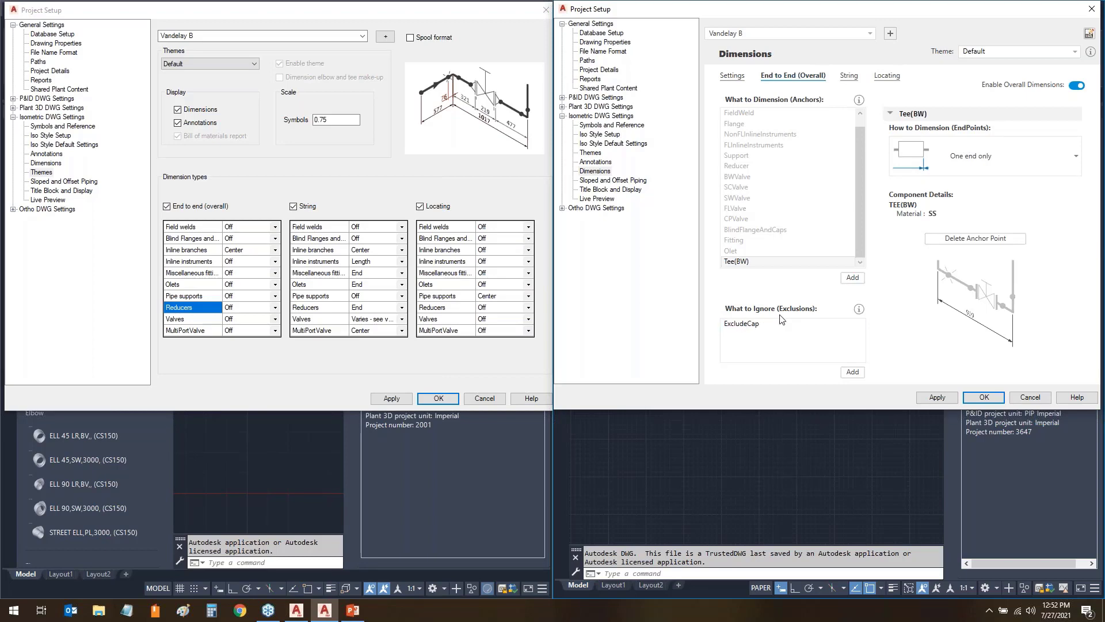
- Add an exclusion for the Cross component with the Butt welded (BW) end type to the End to End (Overall) dimensions
left_click(858, 373)
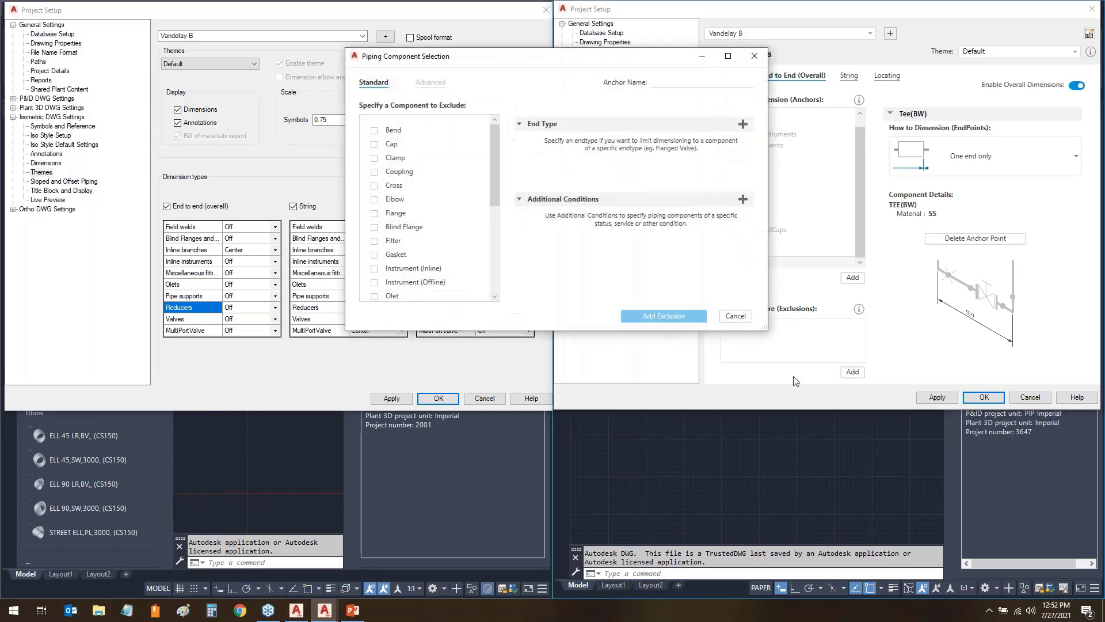
left_click(498, 267)
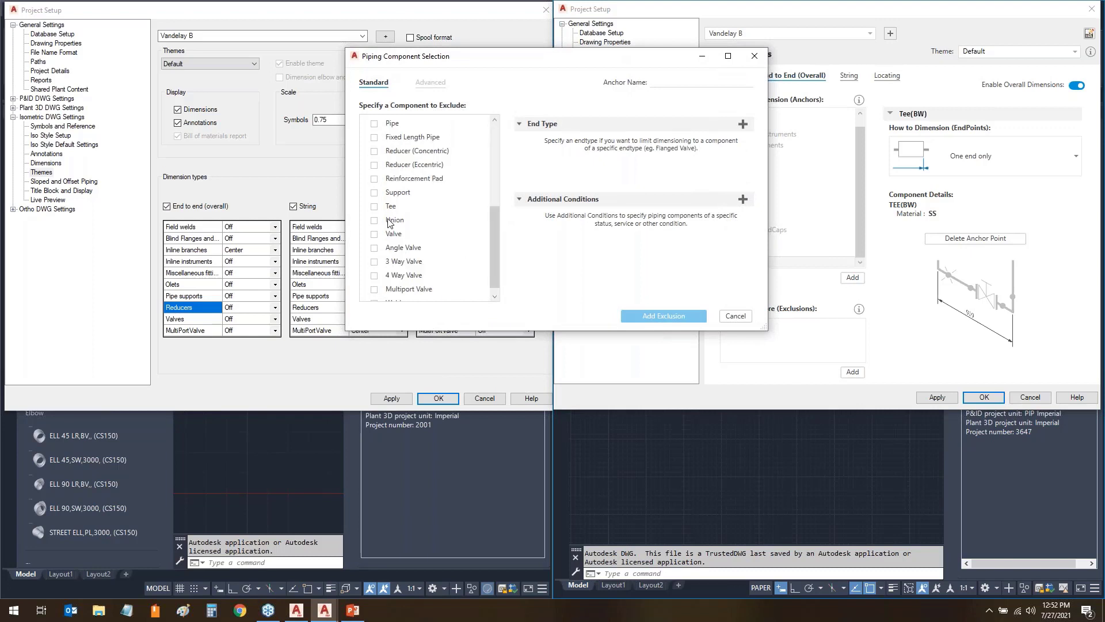
left_click(495, 165)
left_click(375, 186)
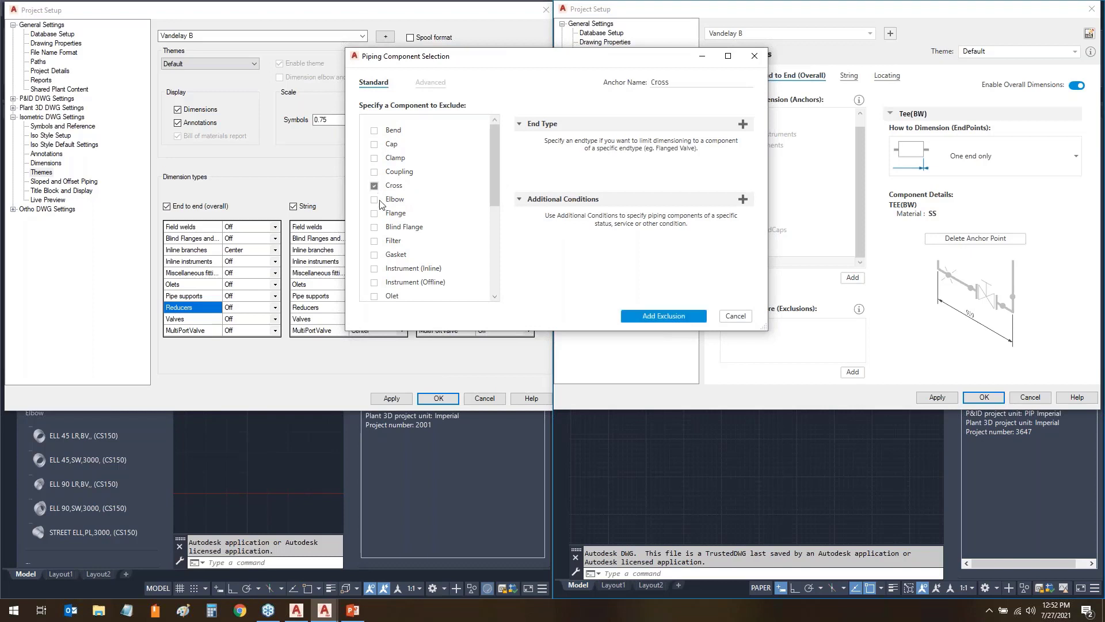
left_click(742, 125)
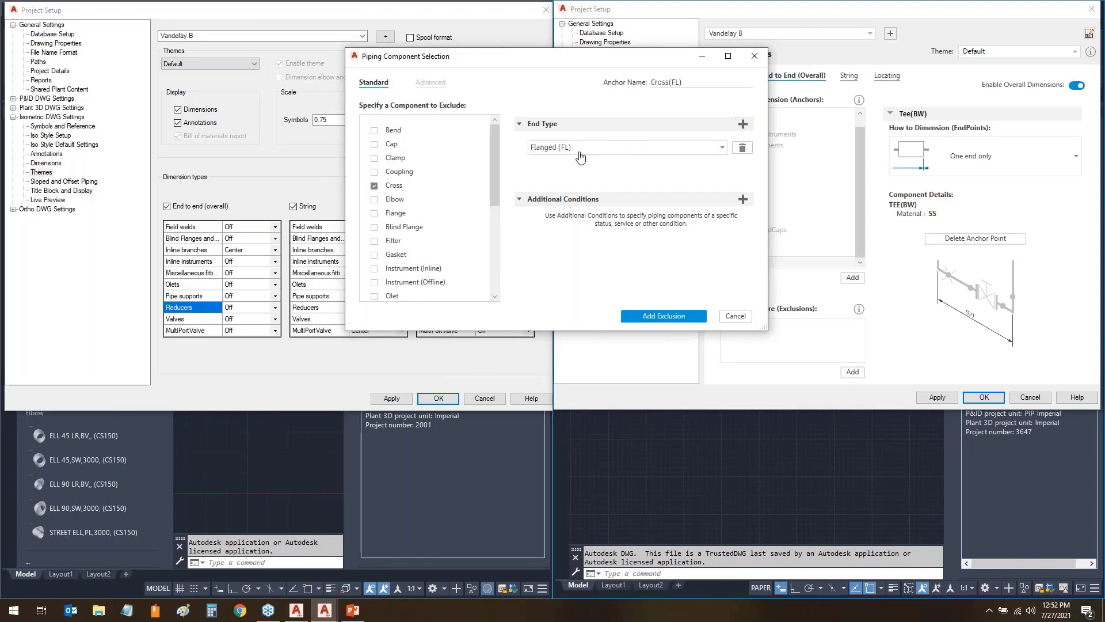
left_click(627, 149)
left_click(630, 187)
left_click(663, 317)
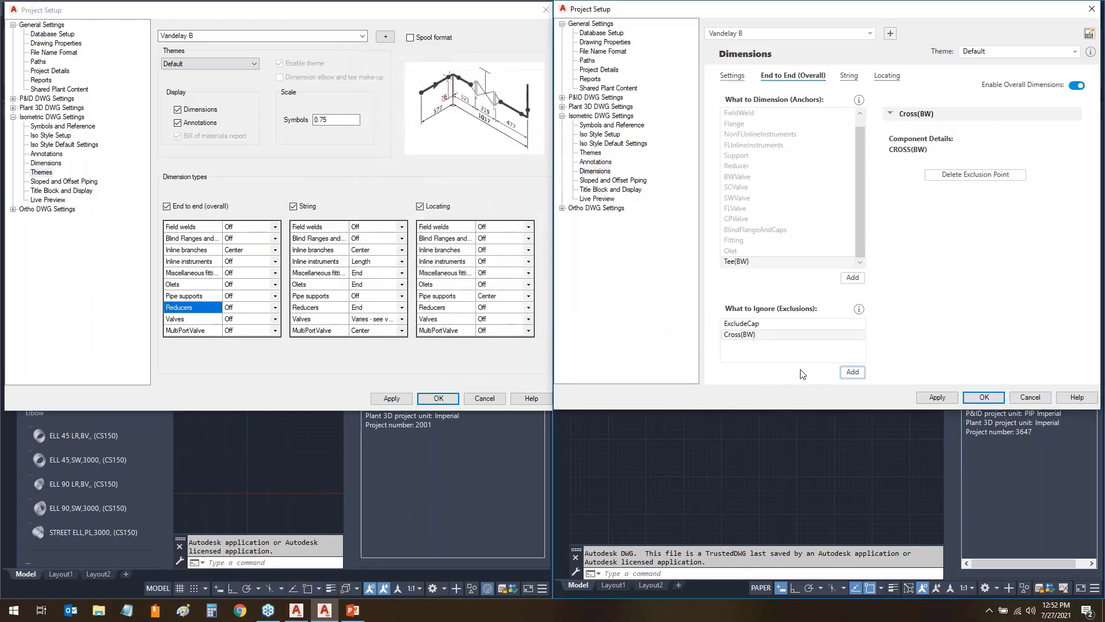
- Delete the butt-welded cross exclusion and the butt-welded tee anchor from the End to End (Overall) dimensions
left_click(752, 334)
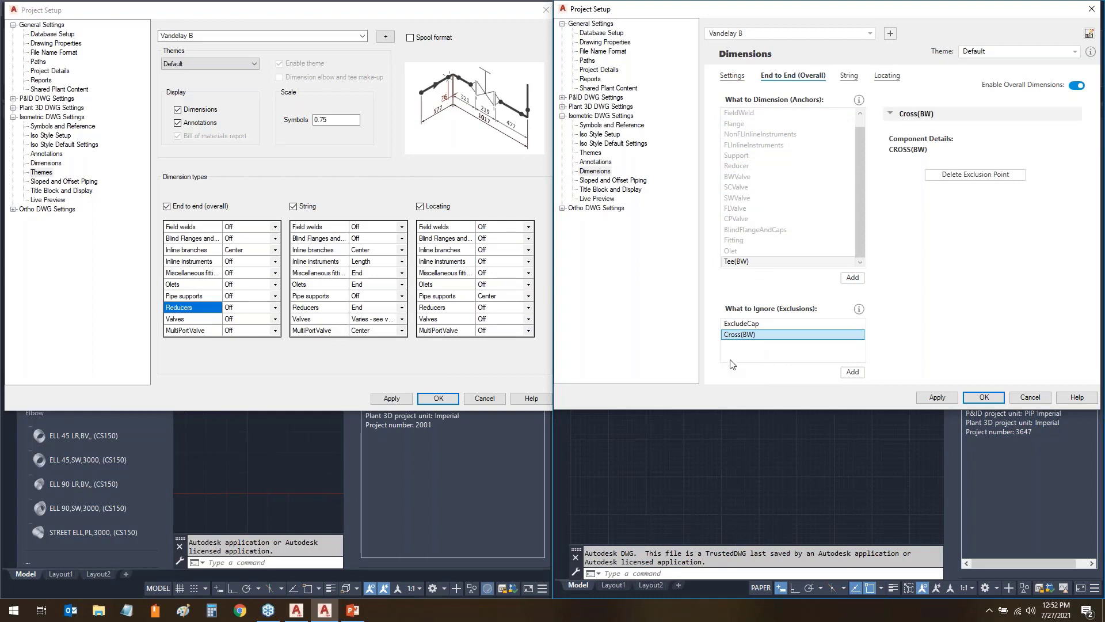
left_click(987, 175)
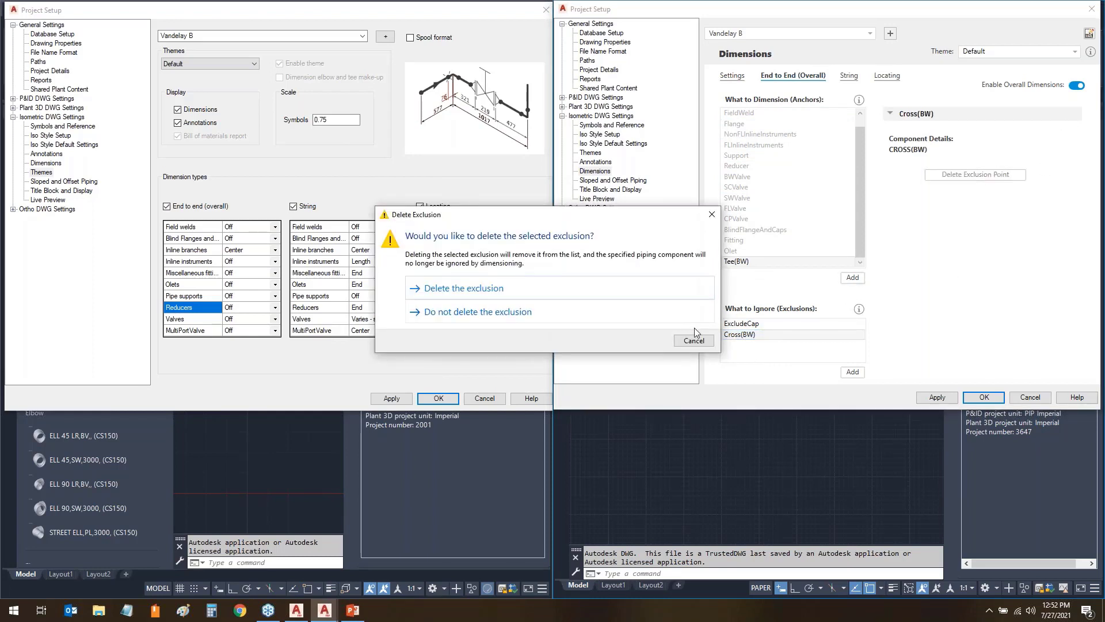
left_click(662, 288)
left_click(738, 266)
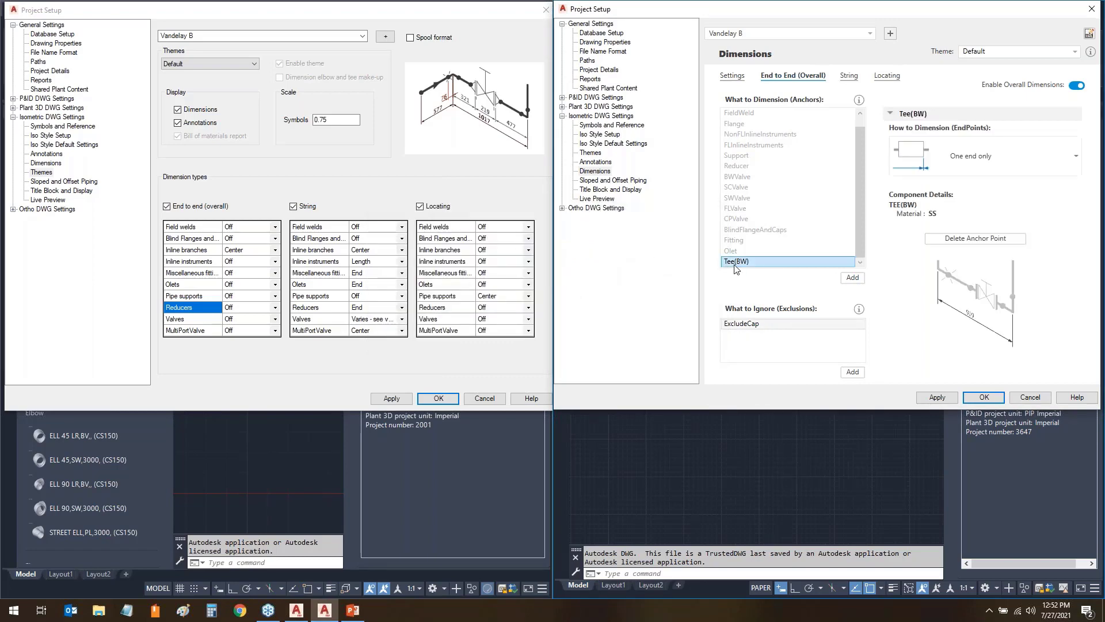
left_click(974, 238)
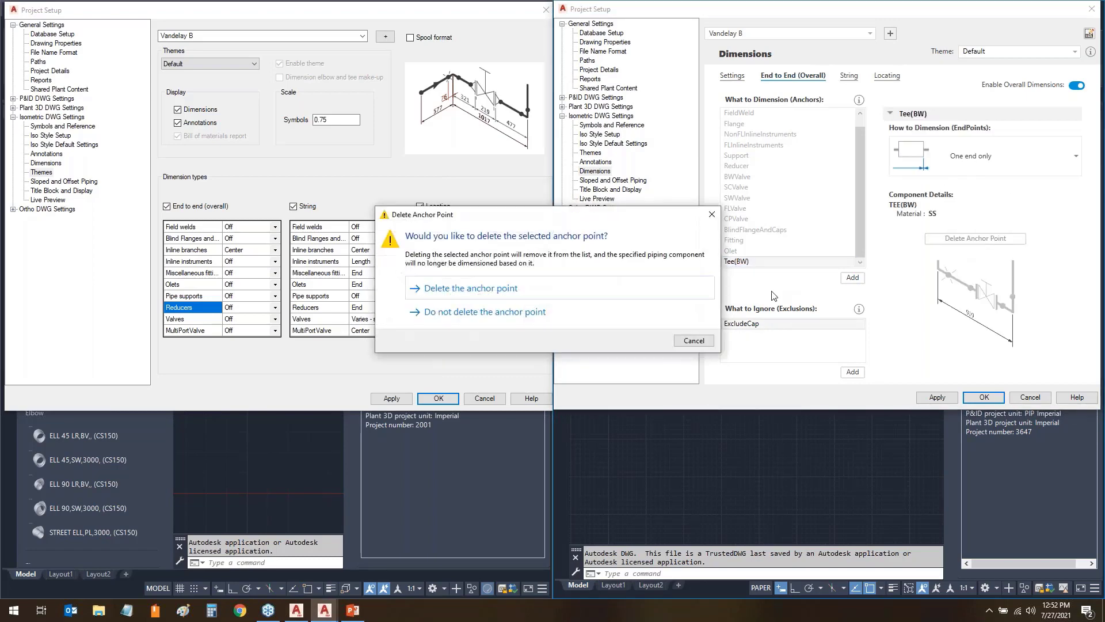
left_click(472, 290)
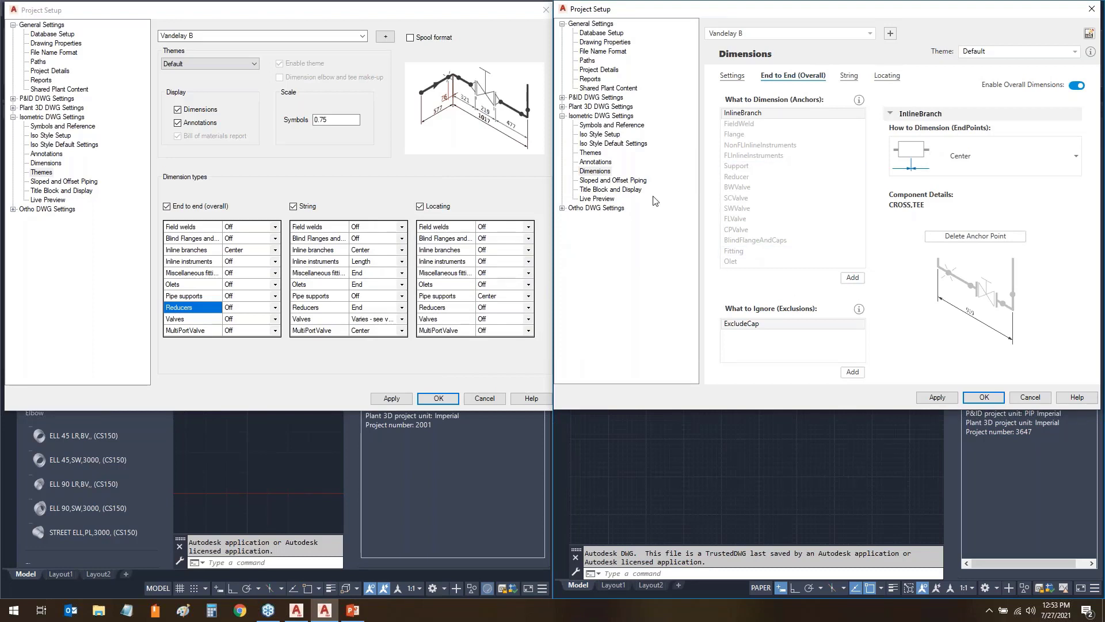
- Cancel both Project Setup dialogs after viewing the general dimension settings in 2022, and switch to the presentation slides
left_click(602, 173)
left_click(735, 79)
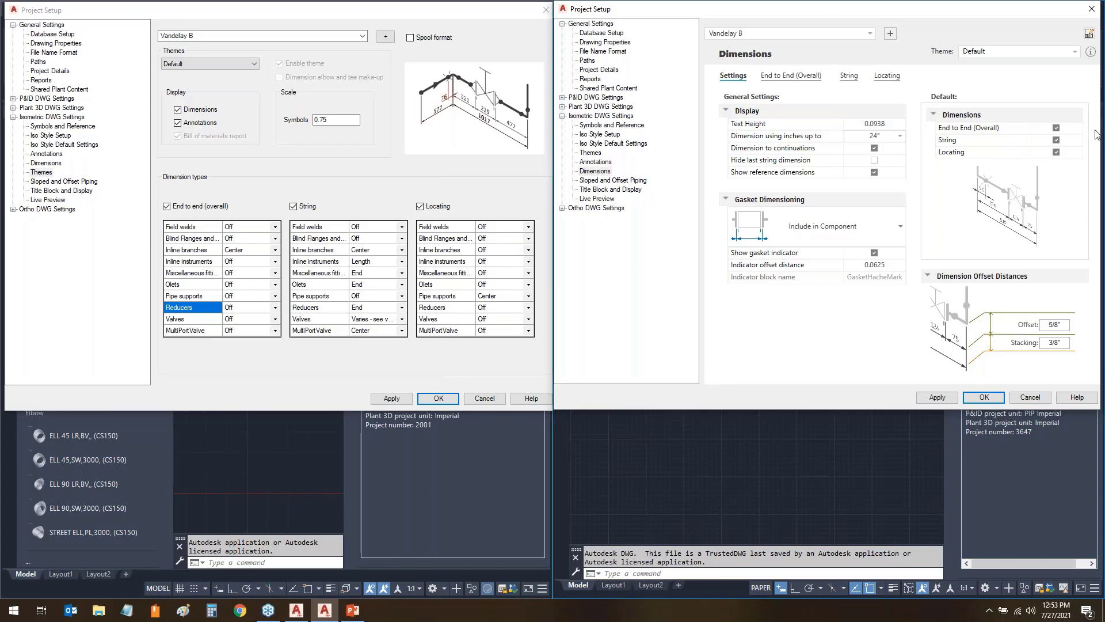
left_click(1030, 400)
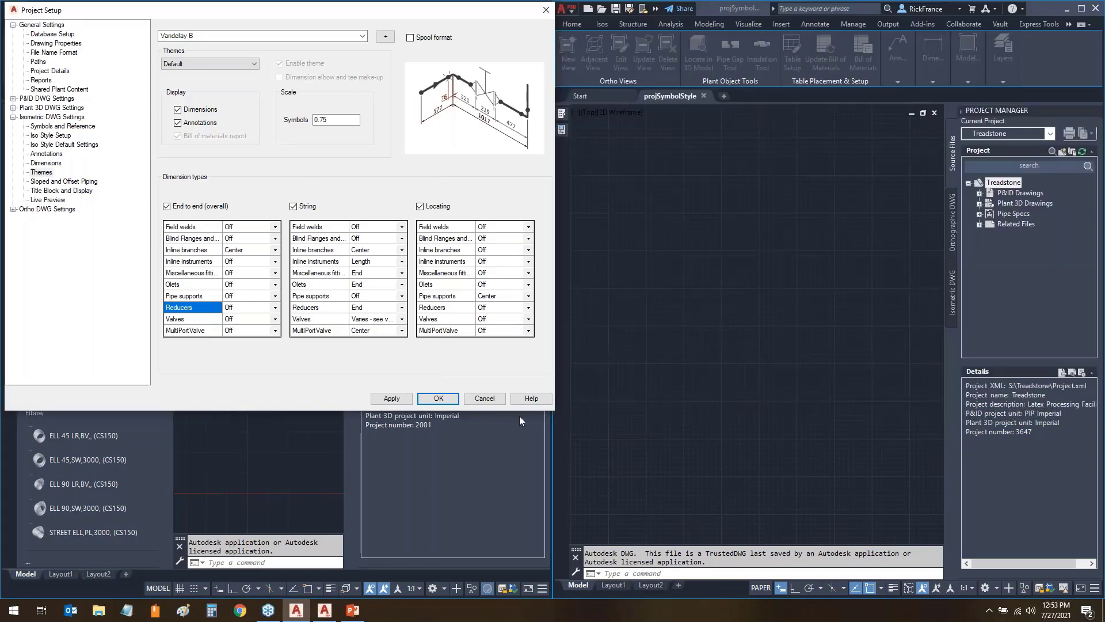
left_click(485, 398)
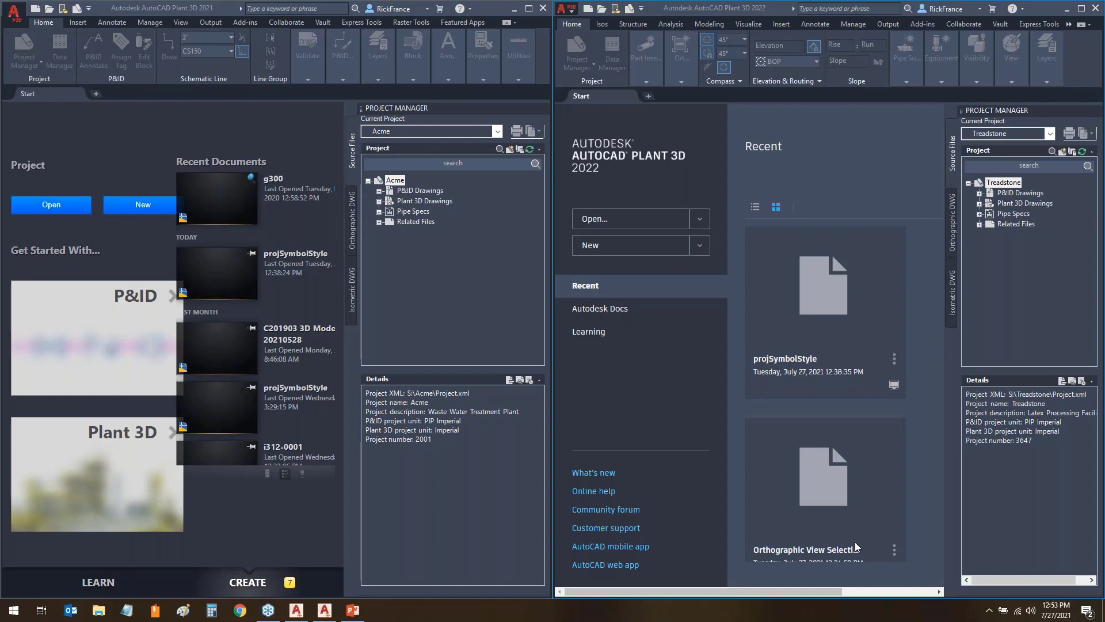
key("alt+Tab")
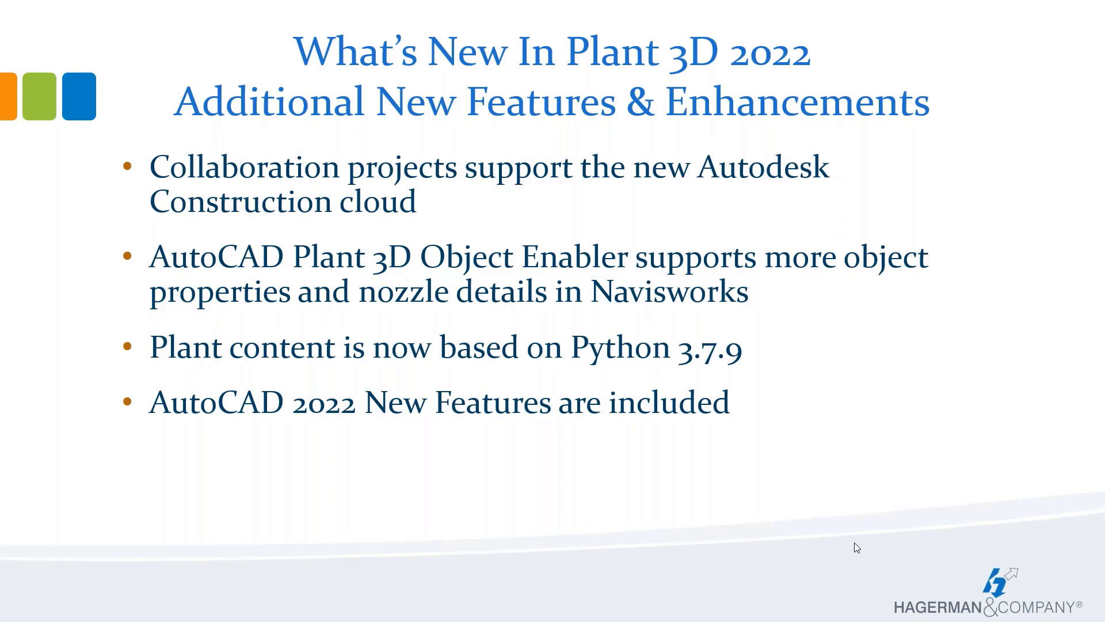